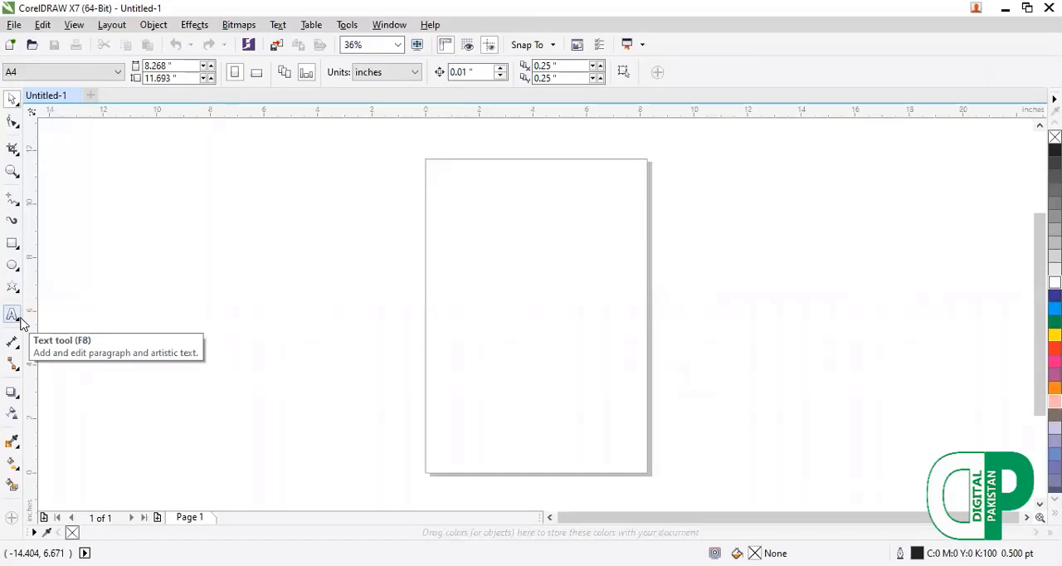
Draw a paragraph text frame about 5.5 by 3.7 inches beside the page and delete it.
click(21, 321)
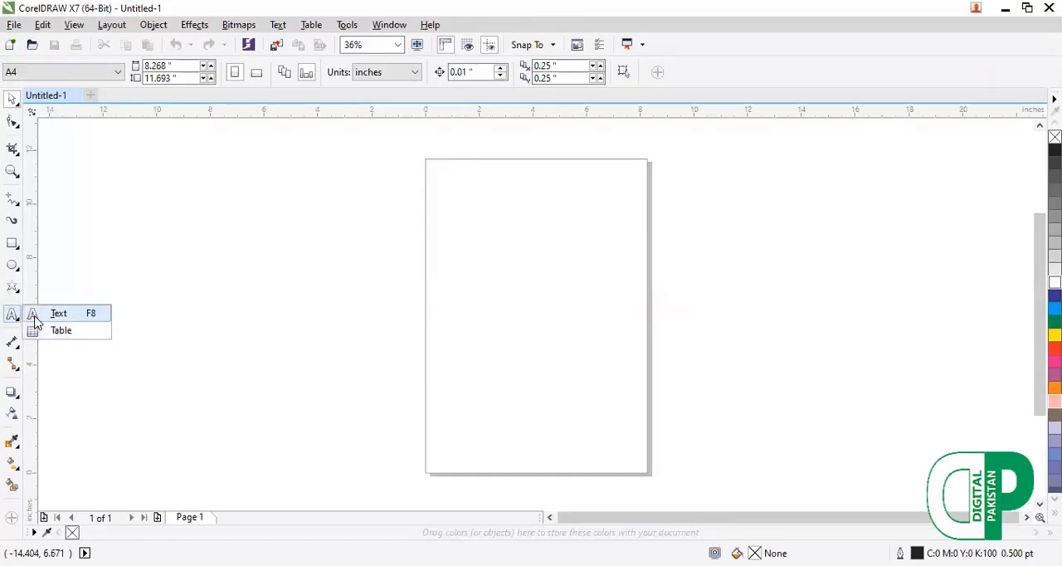
click(66, 321)
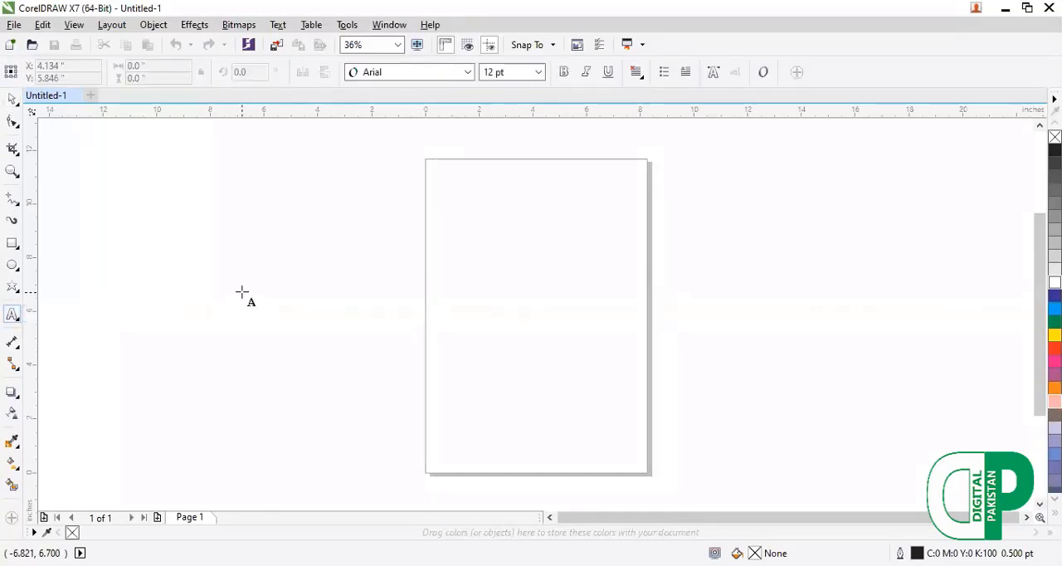
drag(241, 292, 389, 389)
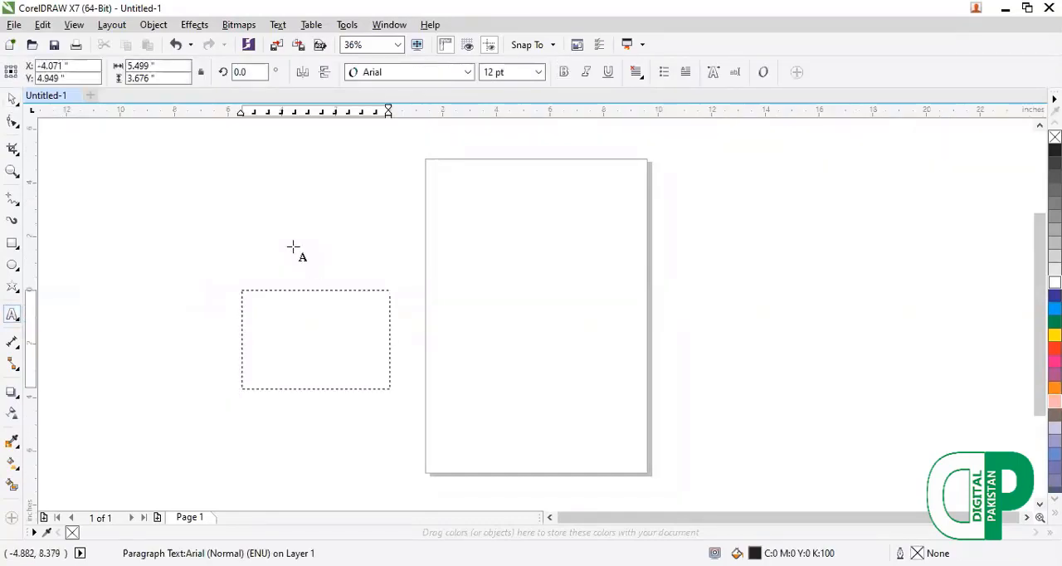
click(16, 124)
click(317, 341)
click(317, 338)
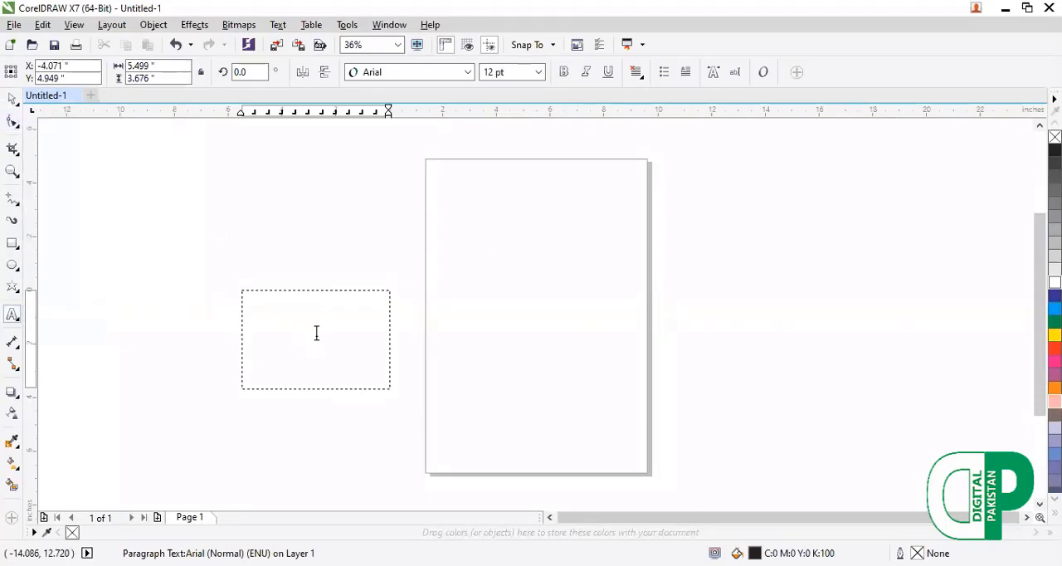
click(12, 99)
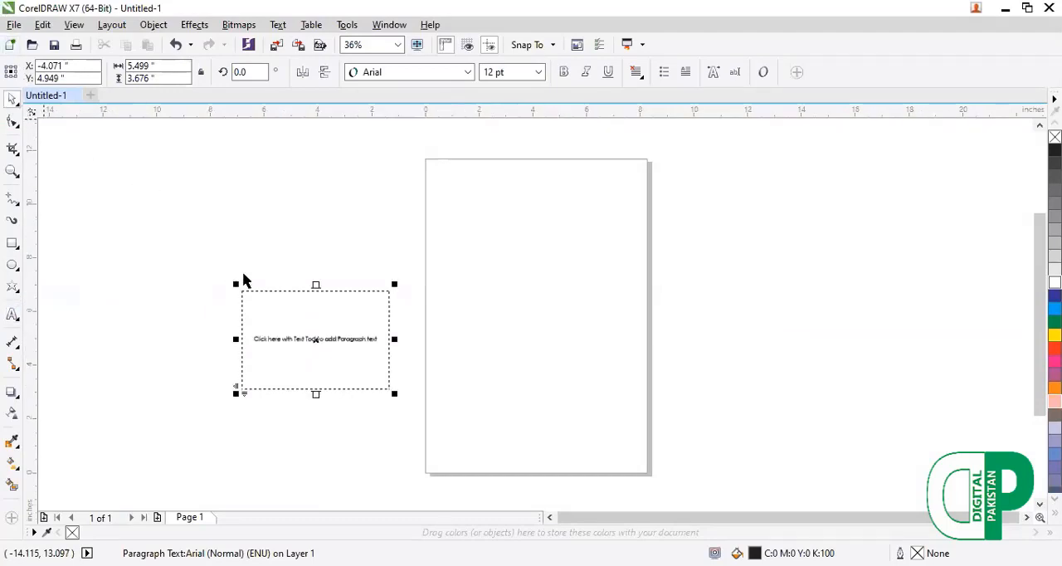
key(Delete)
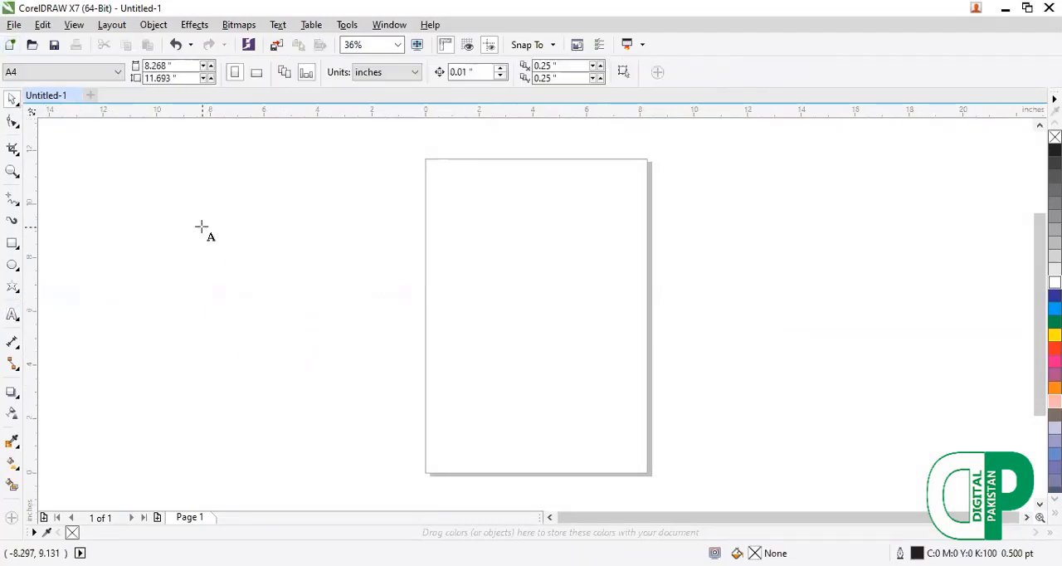
Place the artistic text "XXS" beside the page at about 175 pt and replace it with "Digital Pakistan".
click(225, 229)
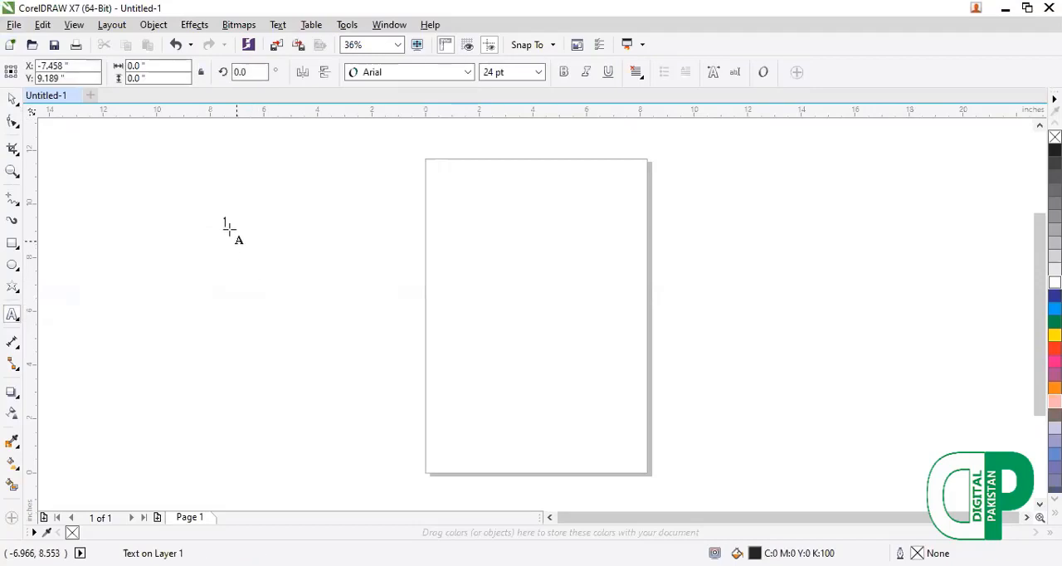
text(XXS)
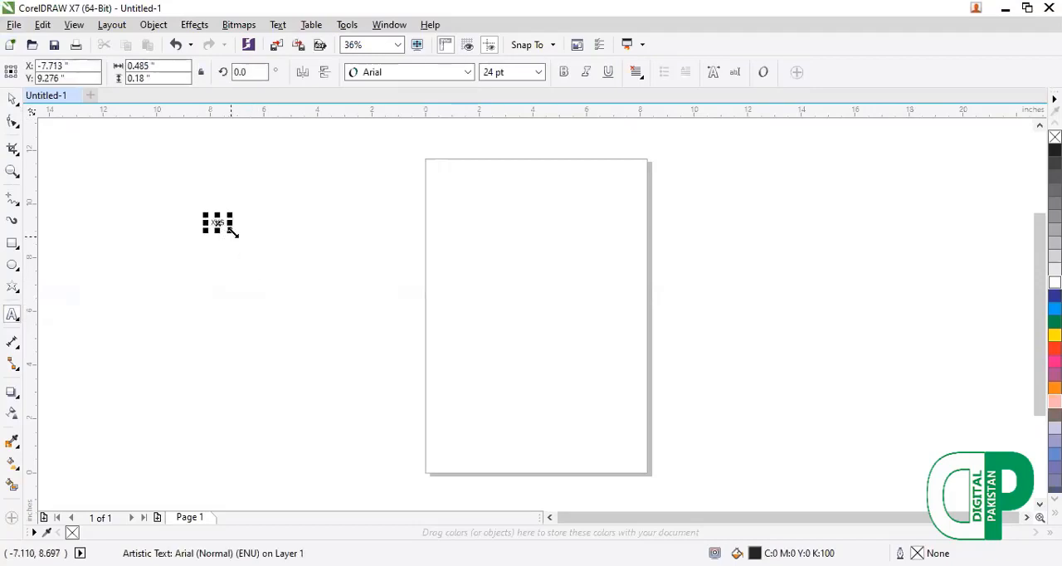
drag(290, 243, 227, 248)
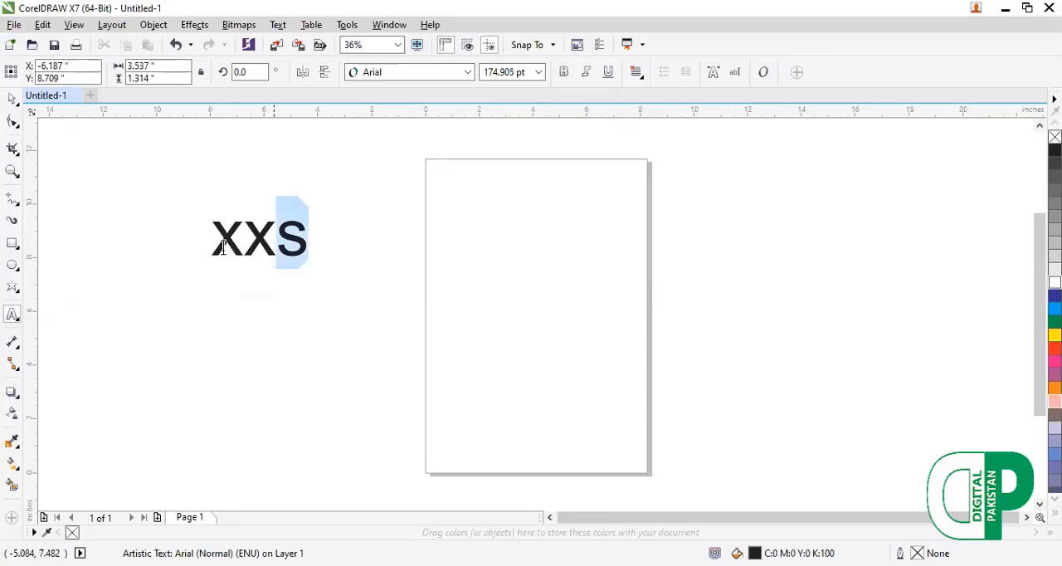
text(Digita)
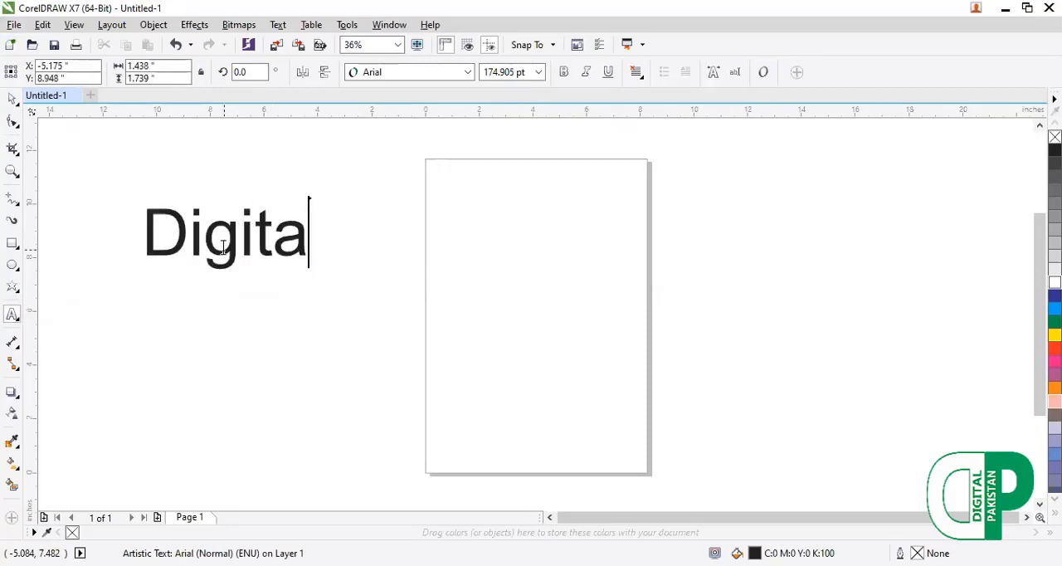
text(l Pakisya)
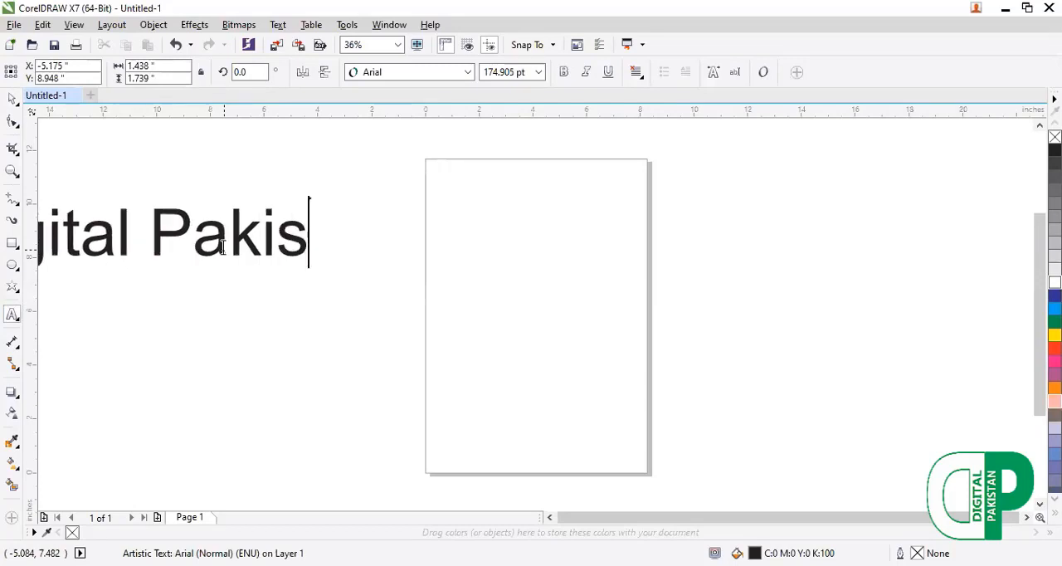
key(BackSpace)
key(BackSpace)
text(tan)
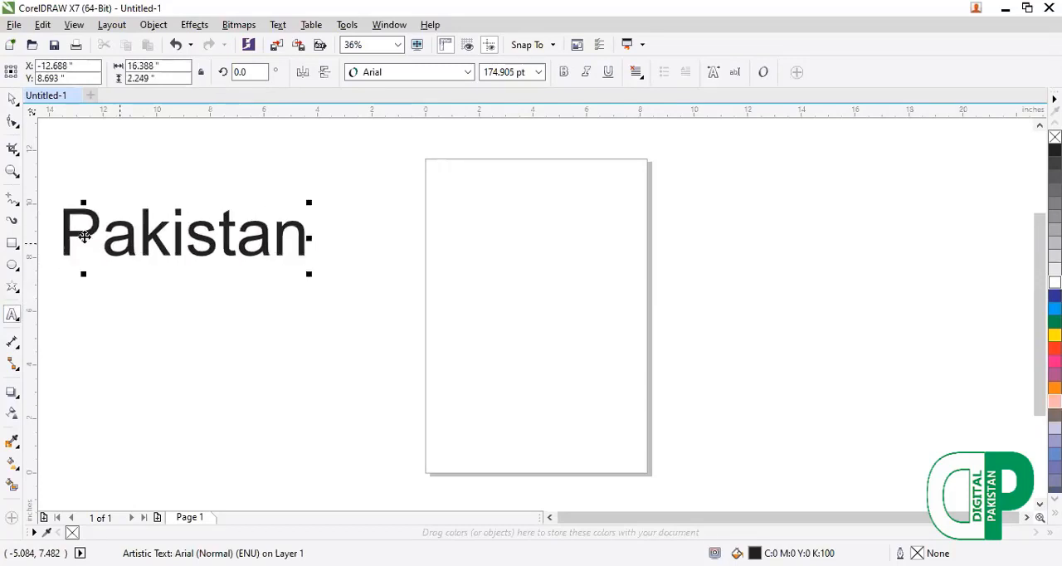
Move the "Digital Pakistan" text across the middle of the page and reduce its font size to 100 pt.
drag(83, 238, 494, 292)
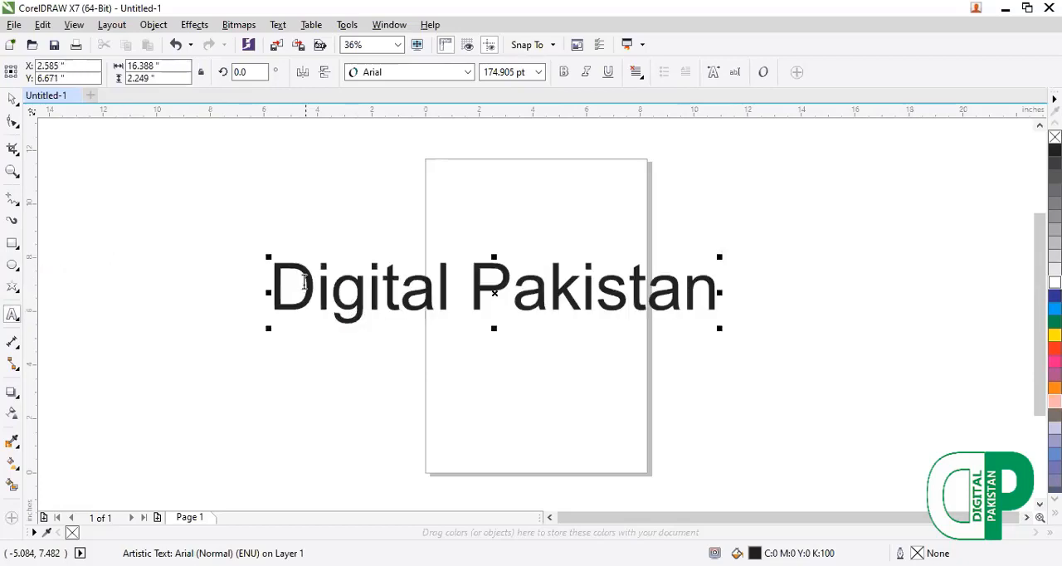
key(shift+F2)
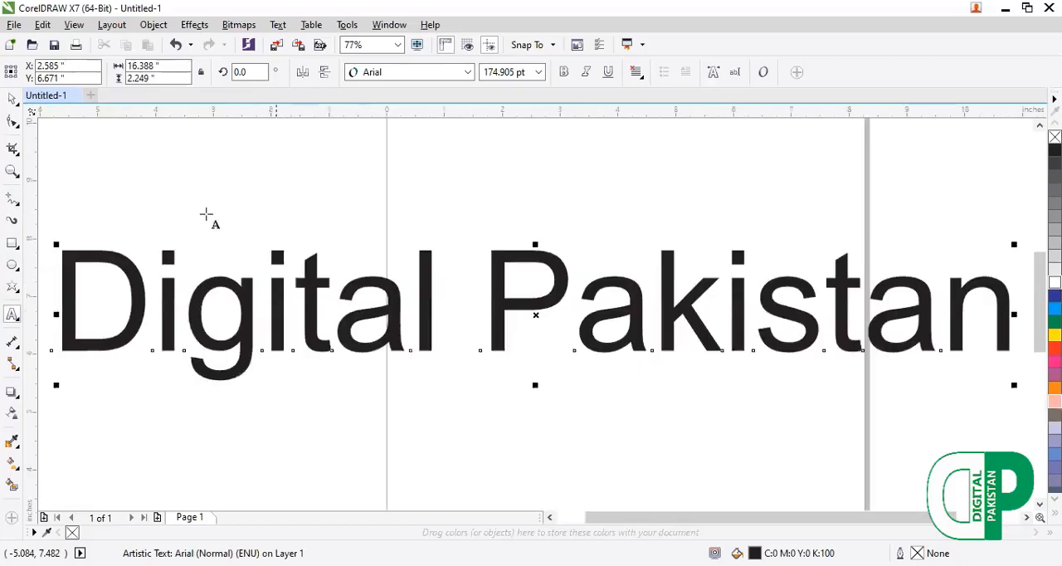
click(14, 100)
click(33, 102)
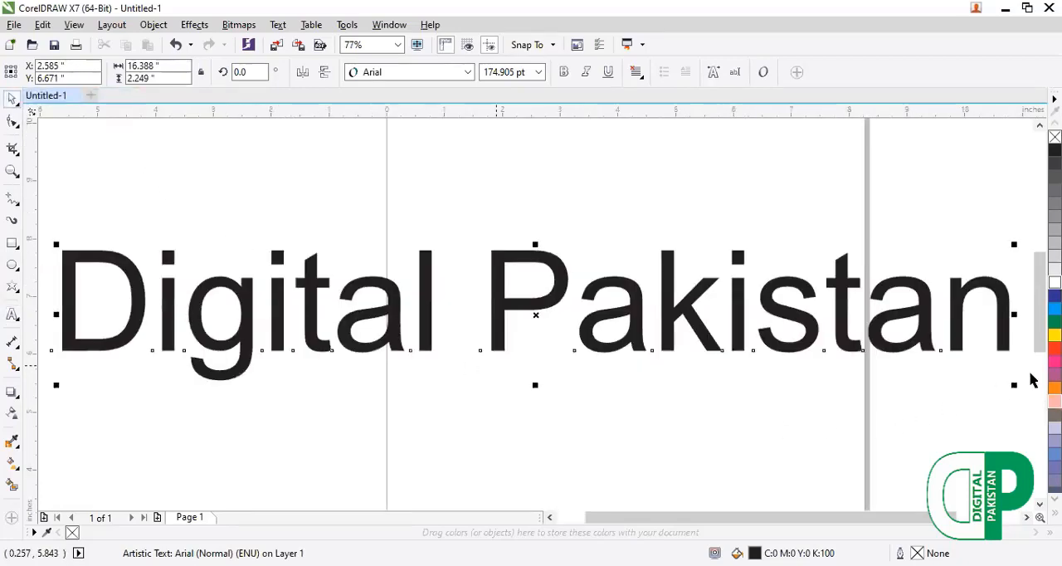
drag(1016, 386, 55, 355)
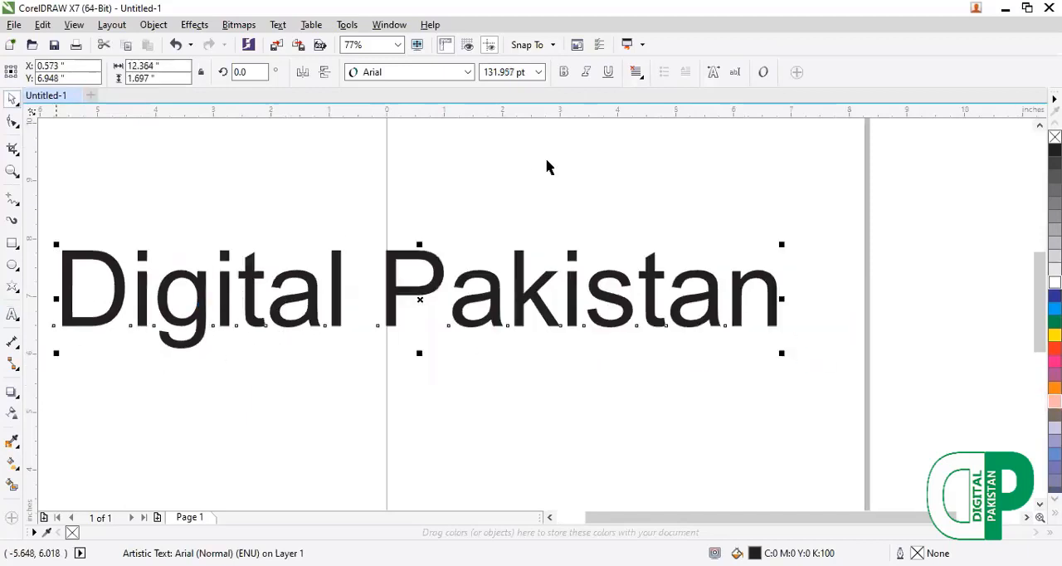
click(540, 73)
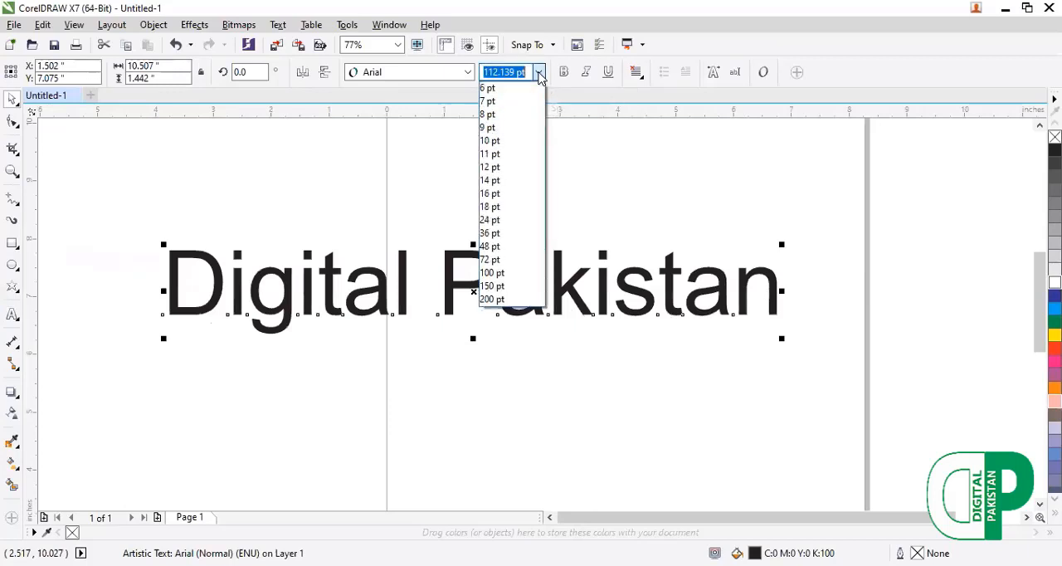
click(489, 206)
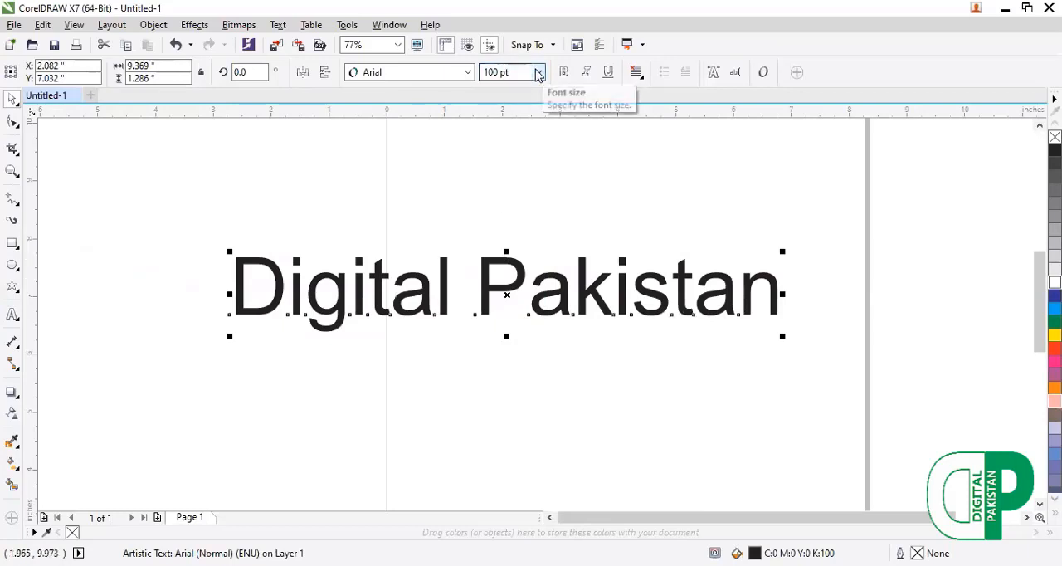
Give the text a dark blue fill and a 16 pt green outline set behind the fill and scaling with the object.
click(1055, 322)
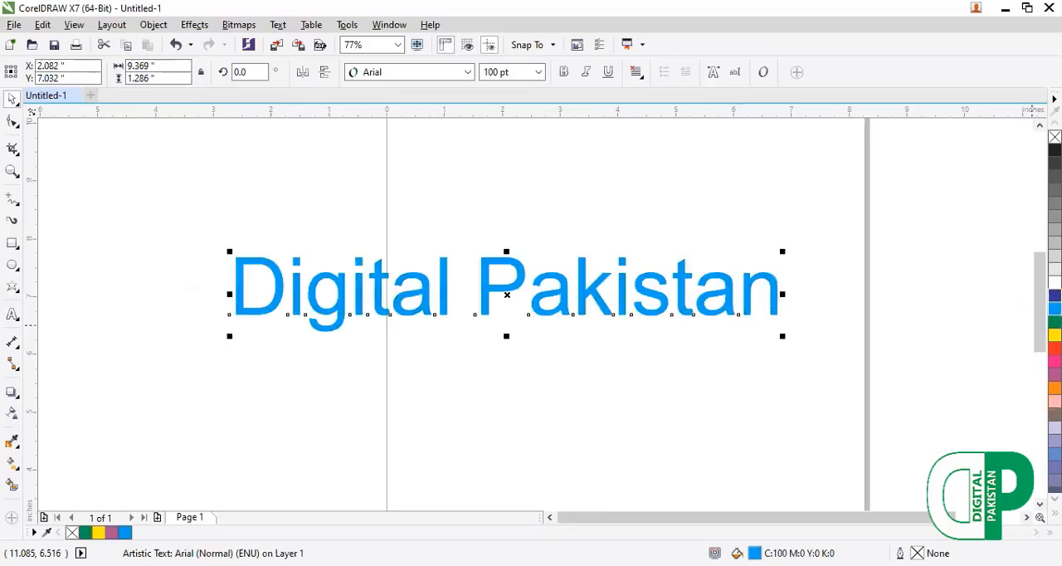
click(1055, 296)
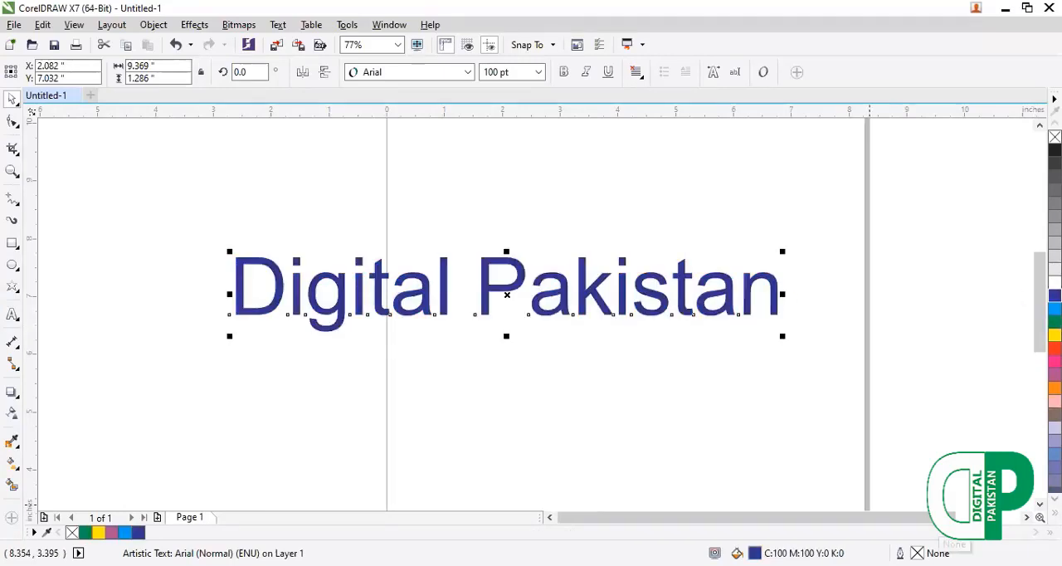
double_click(918, 553)
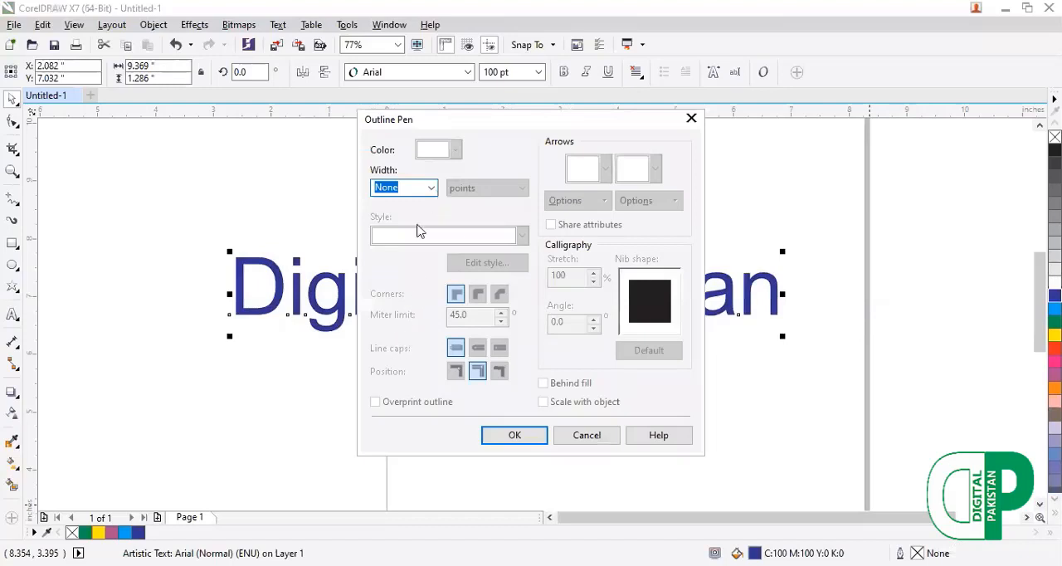
click(456, 151)
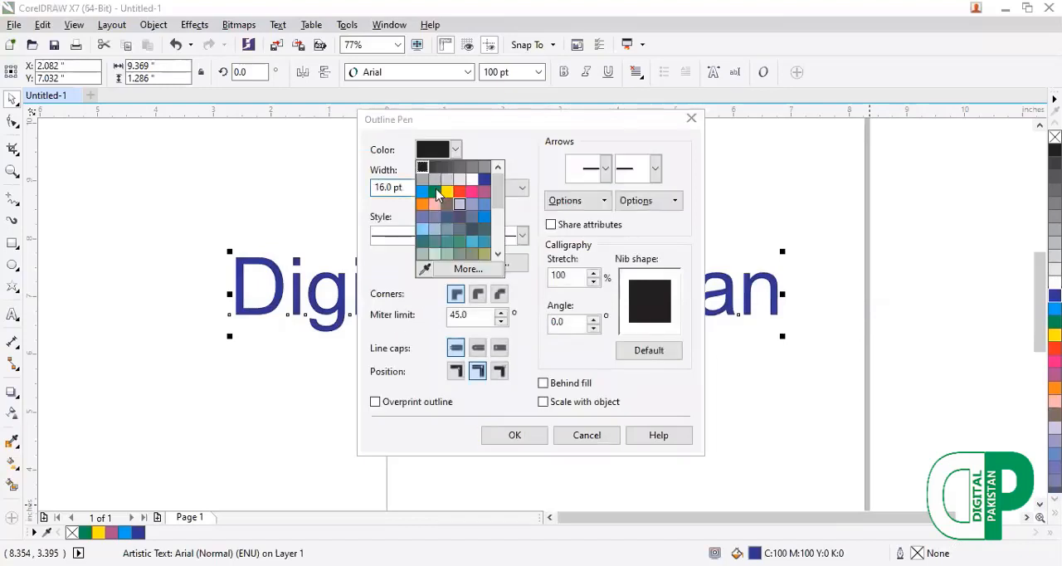
click(435, 192)
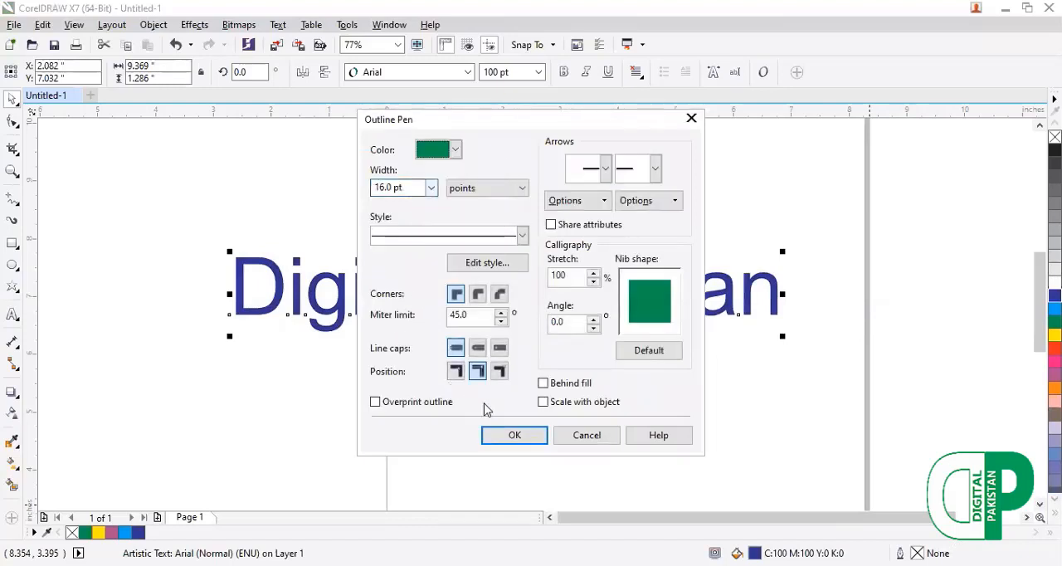
click(543, 382)
click(543, 402)
click(531, 437)
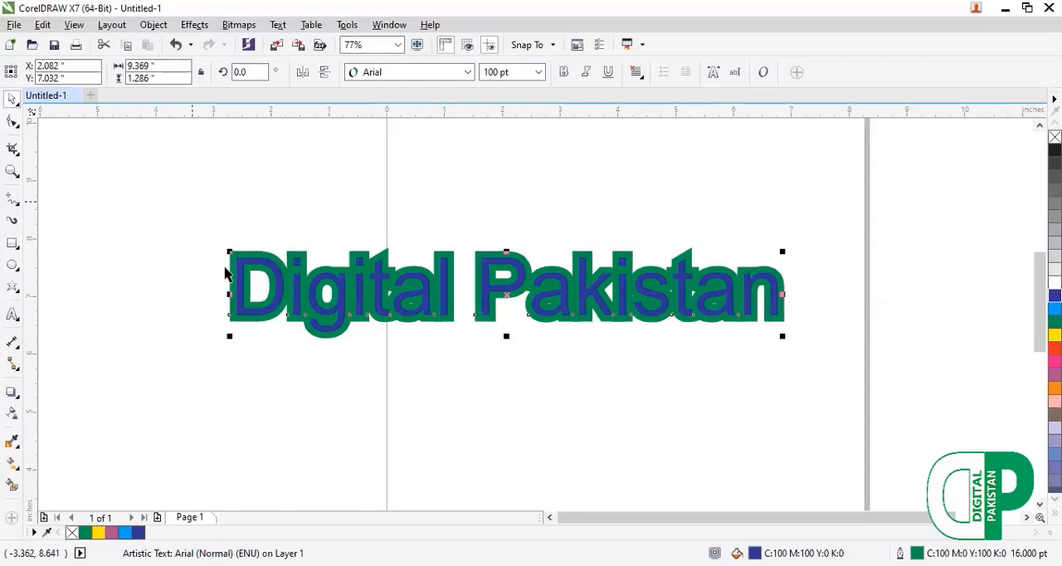
Move the outlined text higher on the page and recolor its outline pale pink, finishing with red.
click(204, 224)
drag(204, 224, 190, 206)
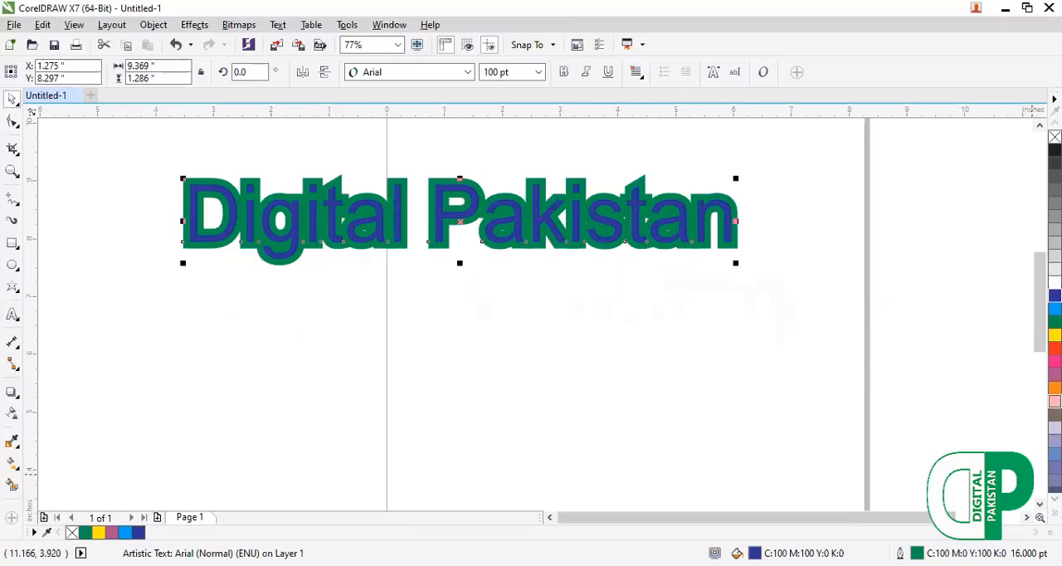
right_click(1054, 401)
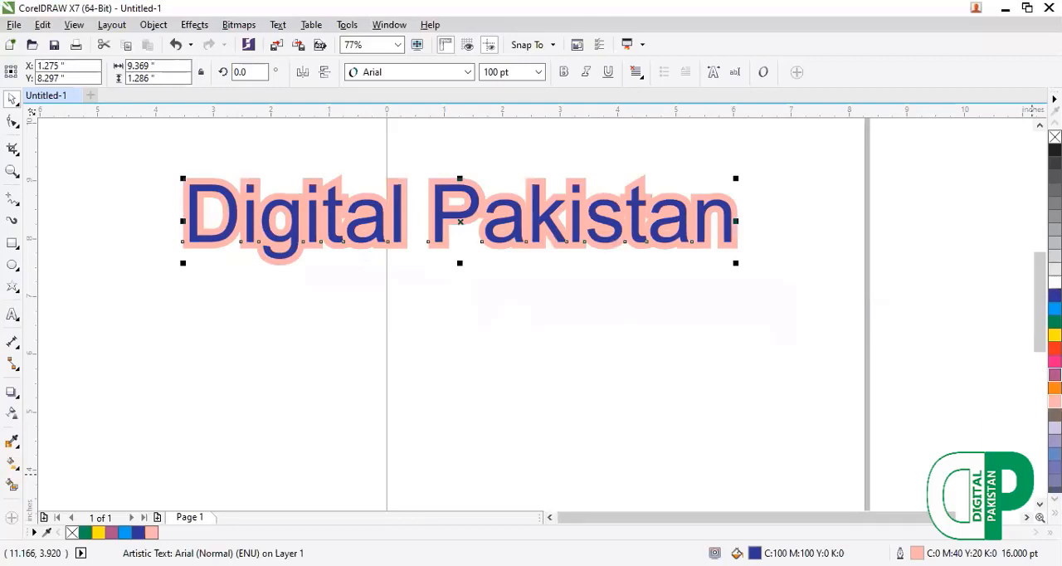
right_click(1055, 346)
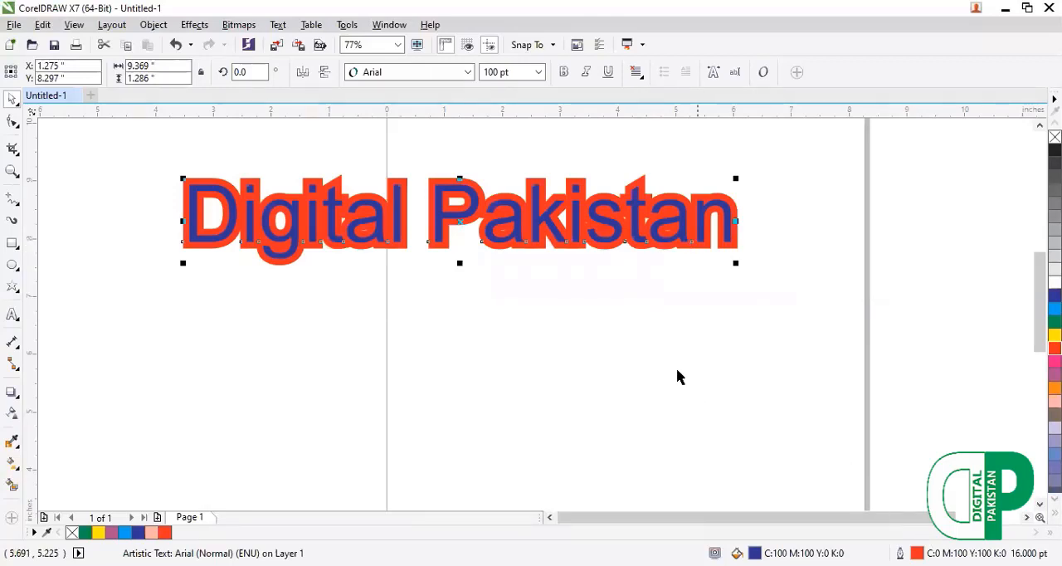
Delete the "Digital Pakistan" text and draw a table of 3 rows and 4 columns, about 7.5 by 4.1 inches, on the page.
key(Delete)
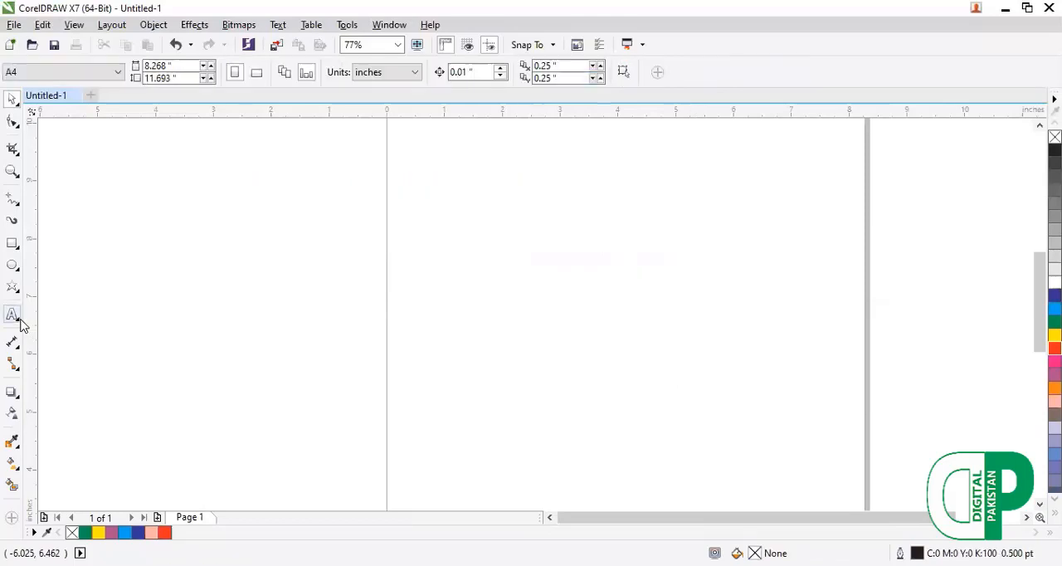
click(18, 319)
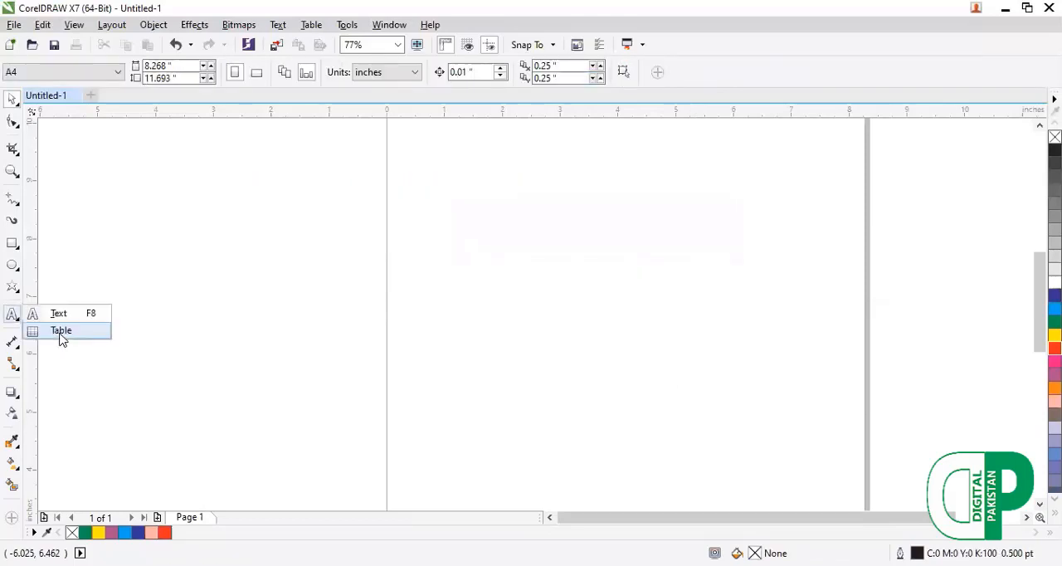
click(61, 332)
mouse_move(420, 176)
mouse_down()
mouse_move(491, 270)
mouse_move(585, 351)
mouse_up()
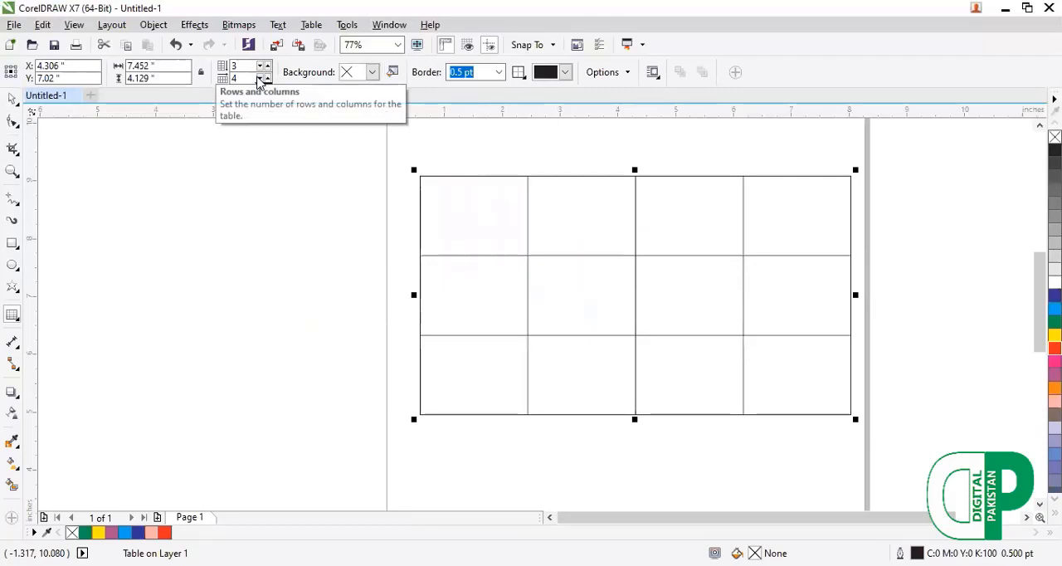
Reduce the table to a single column.
click(259, 79)
click(260, 80)
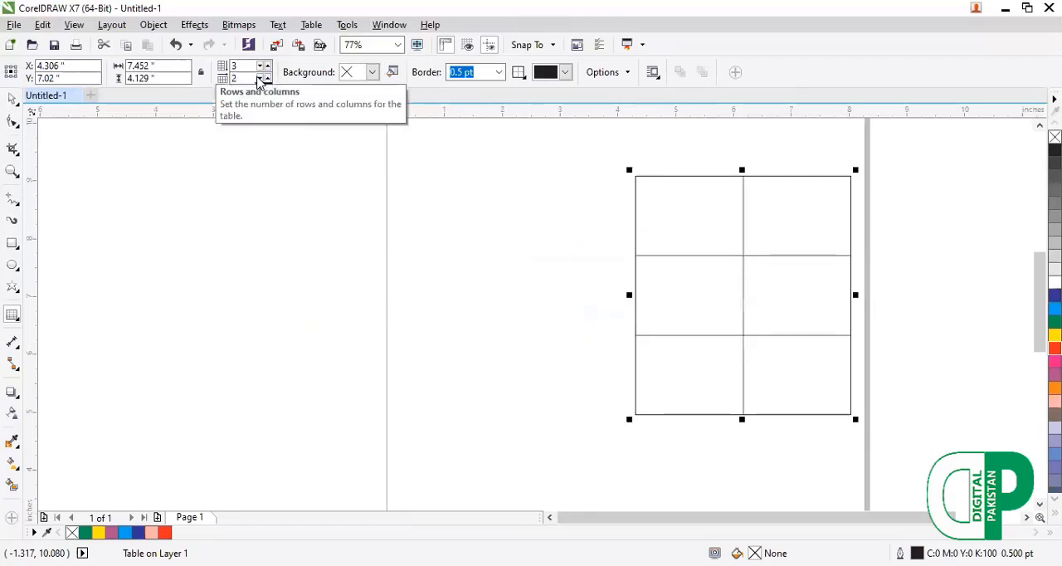
click(260, 80)
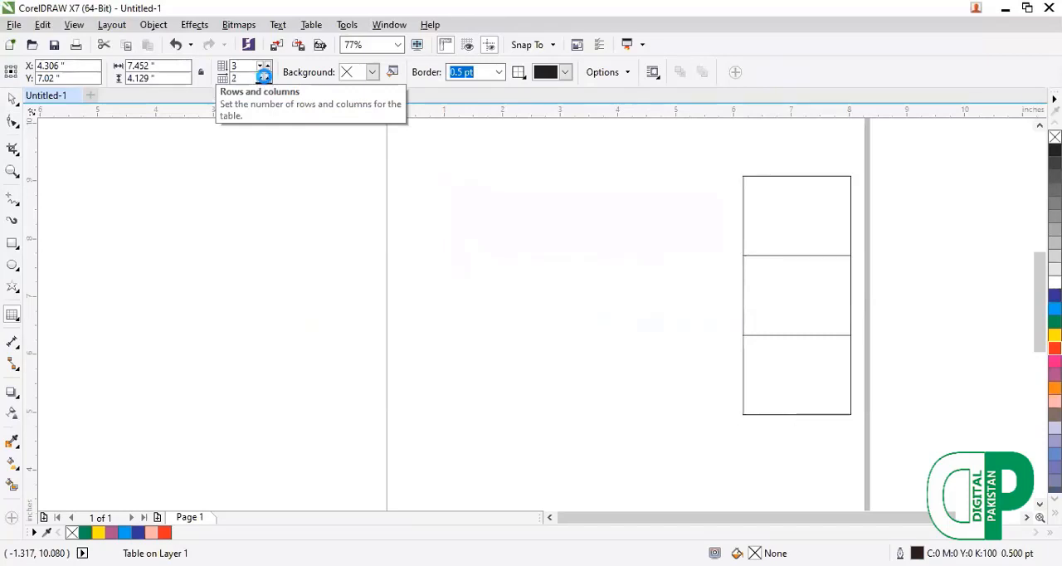
Expand the table to 8 columns and 7 rows.
click(267, 79)
click(267, 79)
click(267, 79)
click(267, 79)
click(267, 78)
click(268, 79)
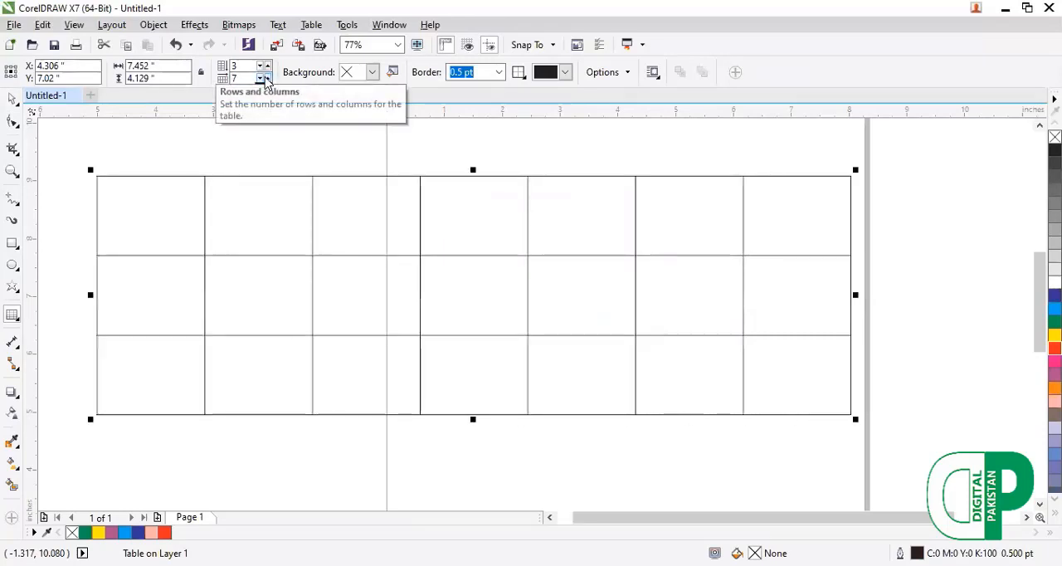
click(268, 77)
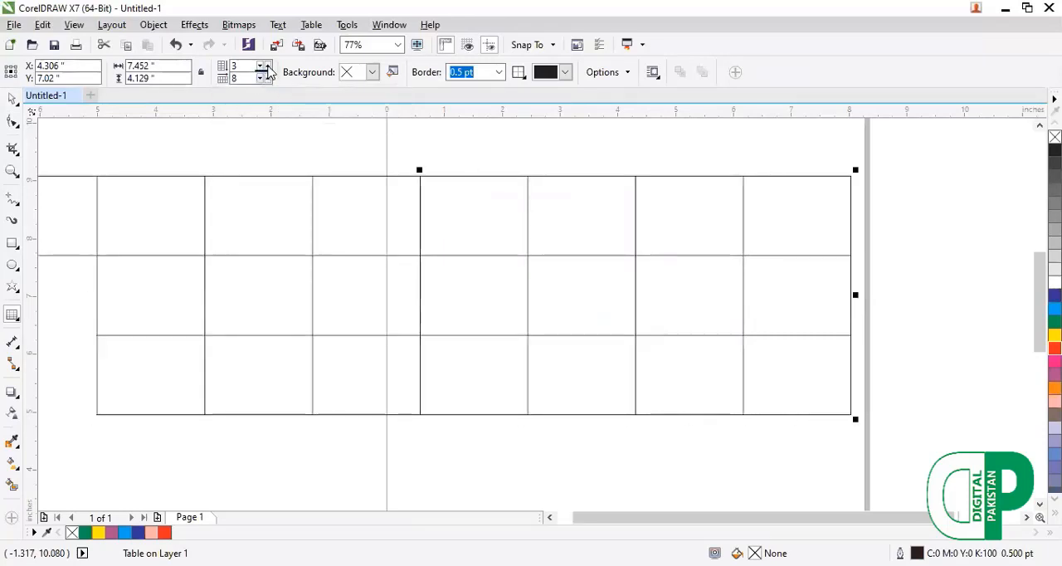
click(266, 66)
click(267, 66)
click(267, 66)
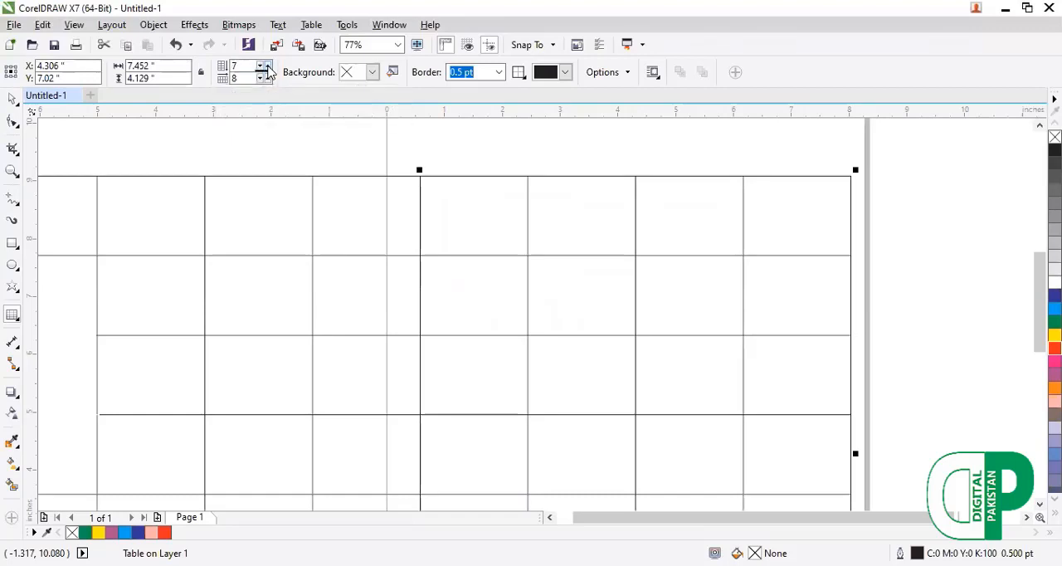
Increase the table to 8 rows.
click(267, 66)
click(267, 66)
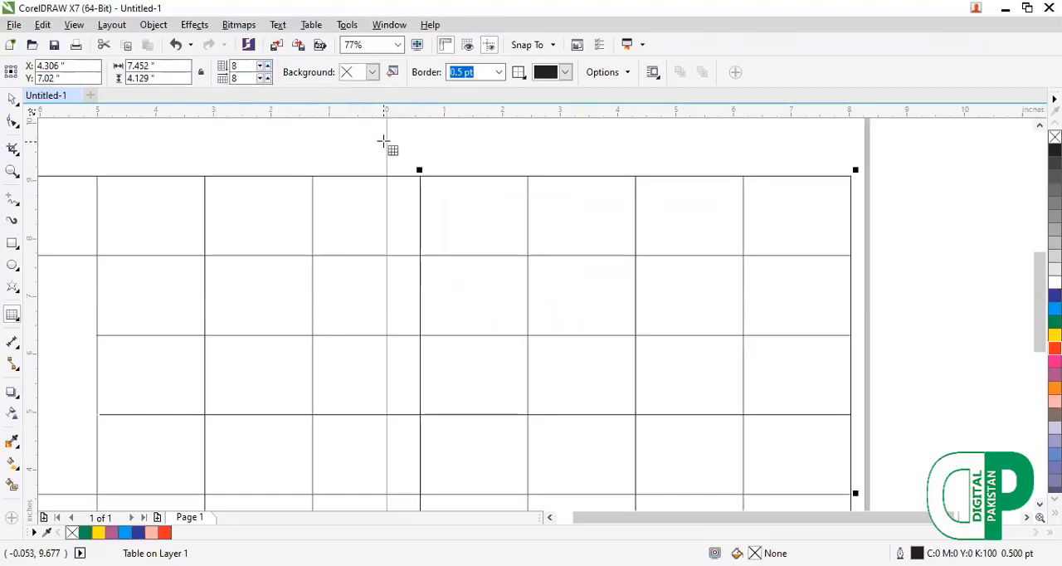
key(shift+F2)
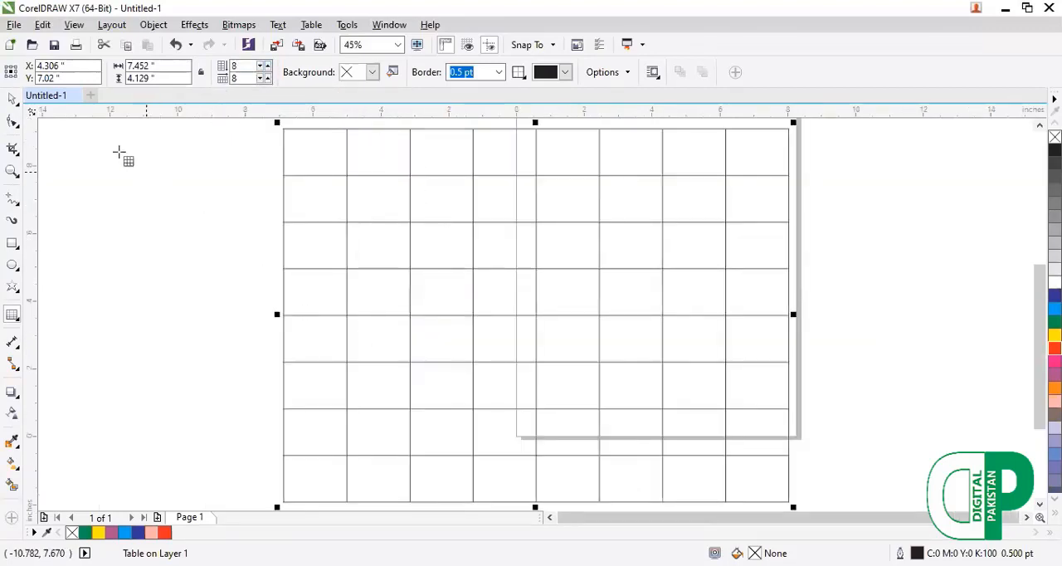
Scale the table down to about 7.9 by 5.84 inches and center it on the page.
click(16, 101)
click(37, 98)
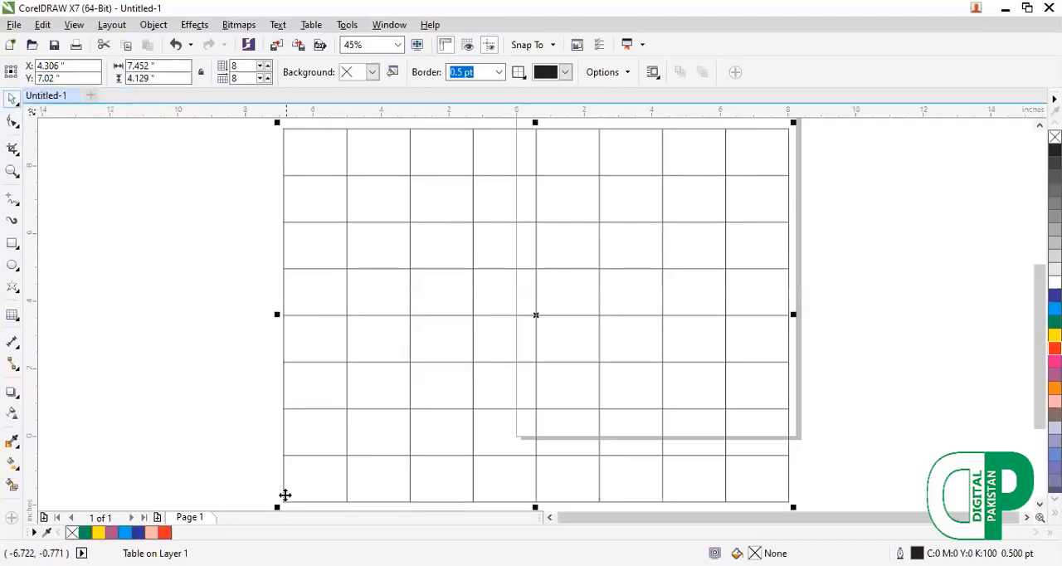
drag(276, 509, 503, 412)
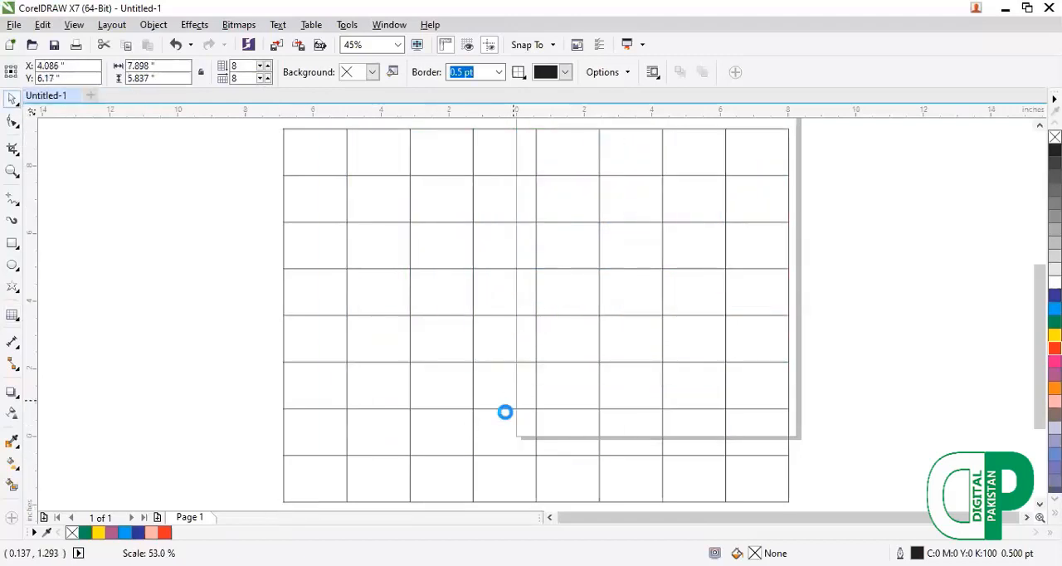
key(p)
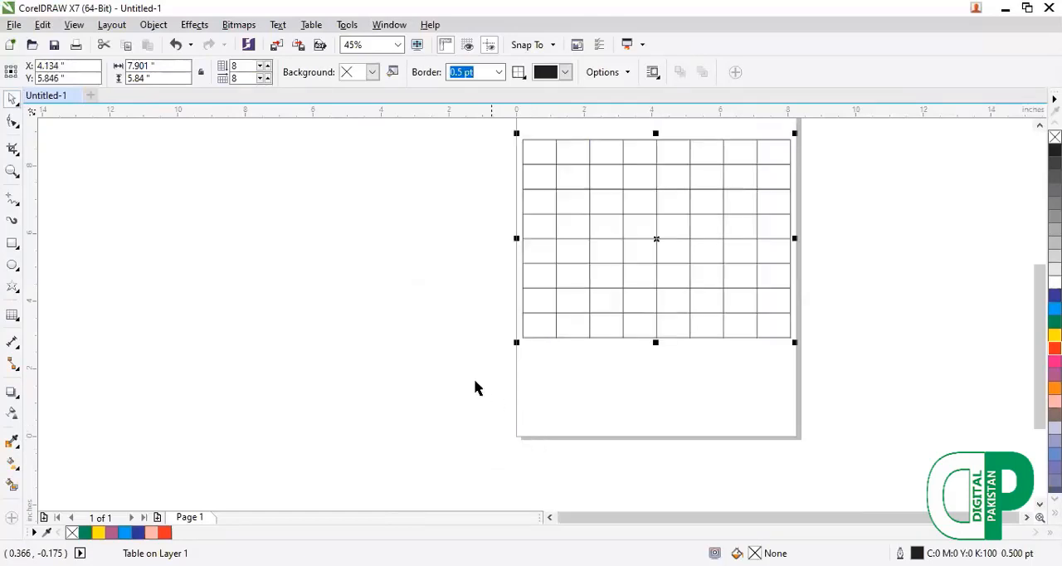
click(514, 344)
key(F4)
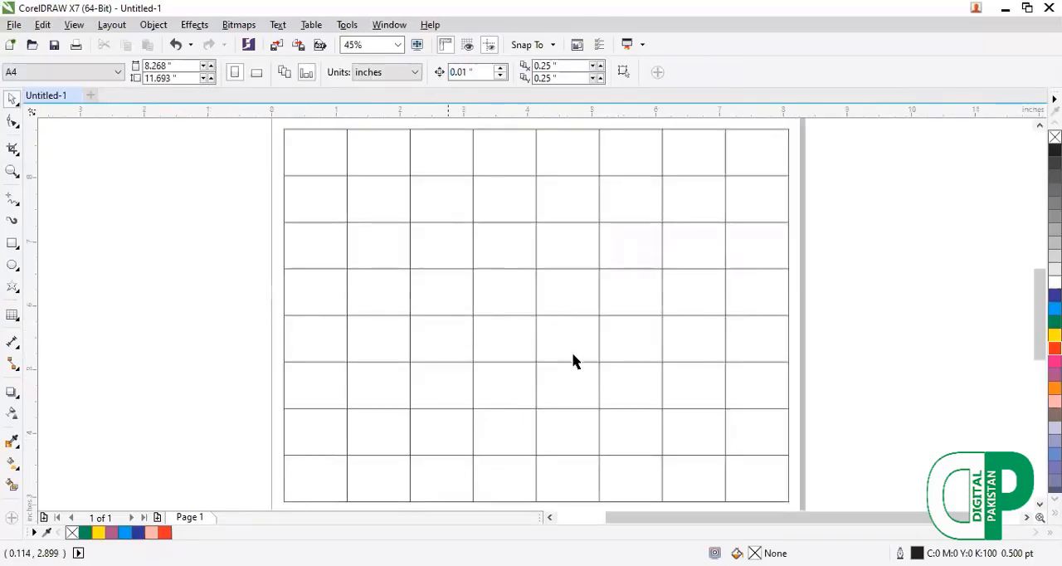
Fill the table background with green and set its outside border width to 8.0 pt.
click(783, 366)
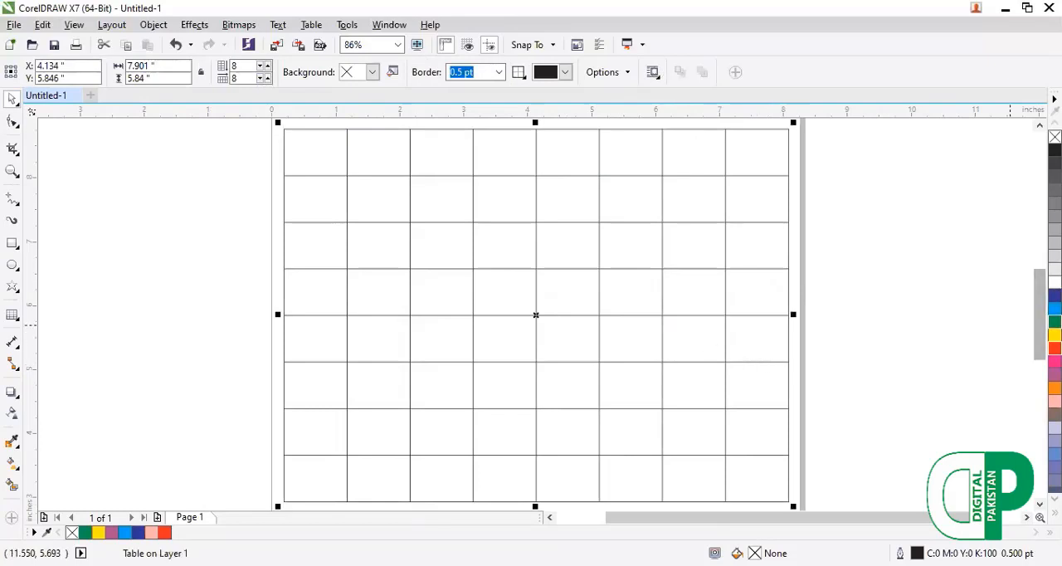
click(1055, 321)
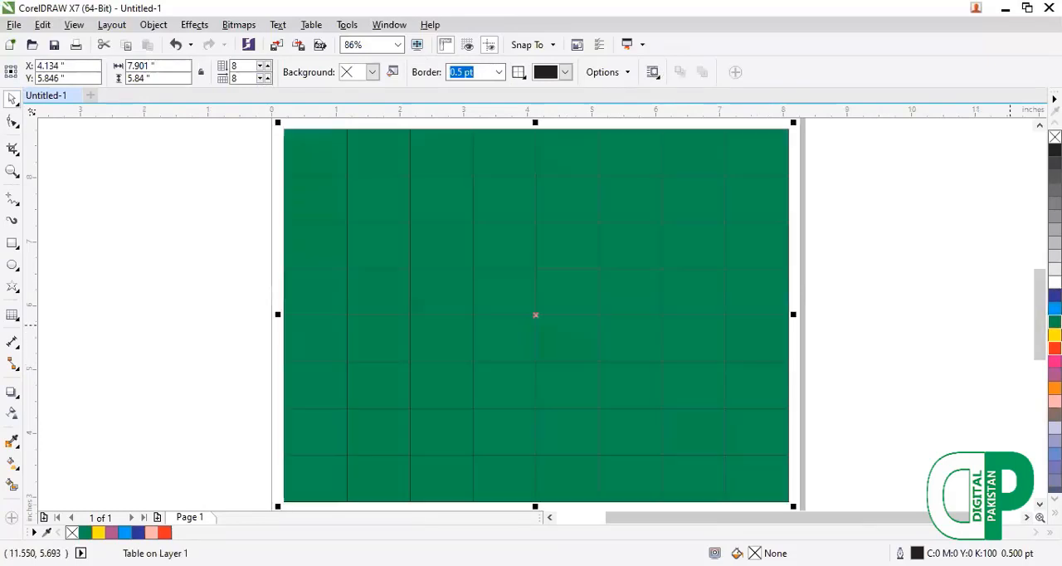
click(499, 73)
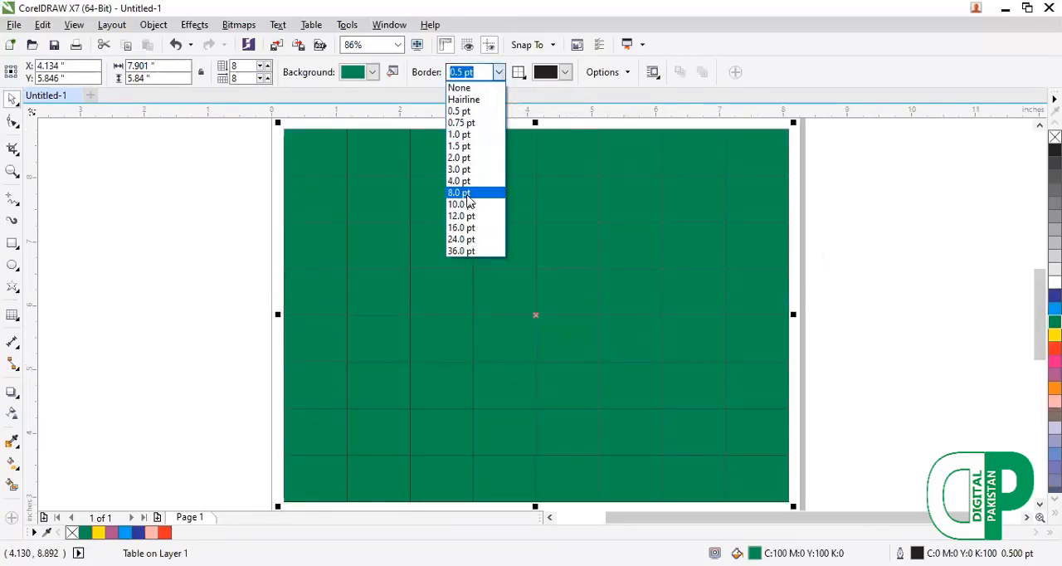
click(469, 181)
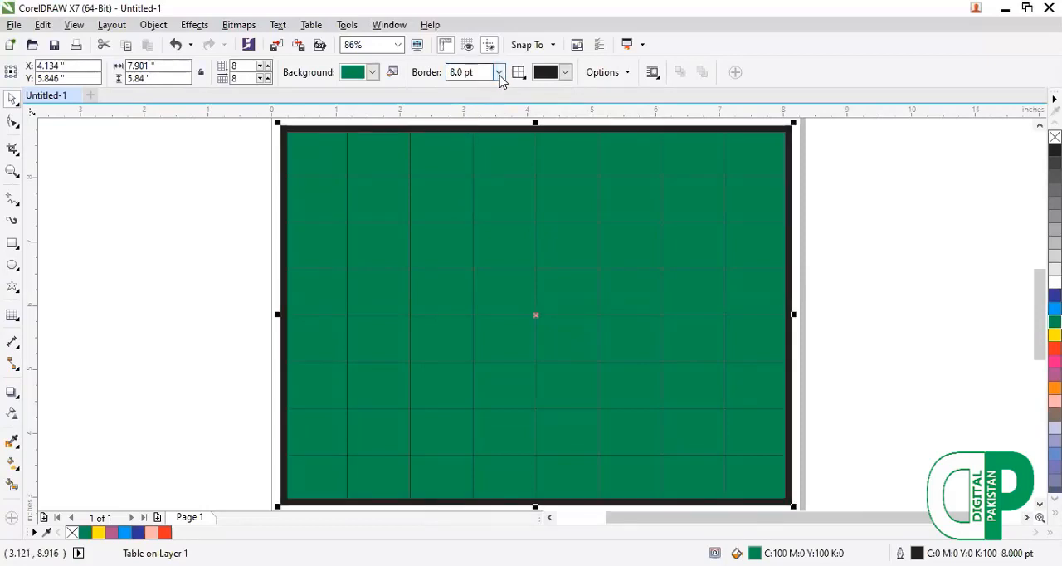
Extend the border selection to all table lines and set their width to 2.0 pt.
click(521, 73)
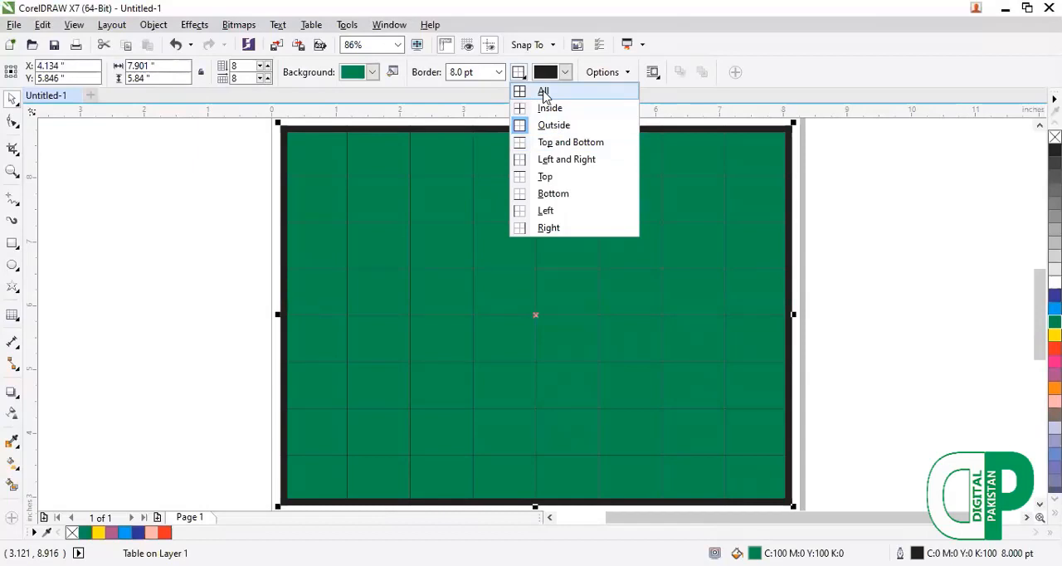
click(543, 92)
click(498, 72)
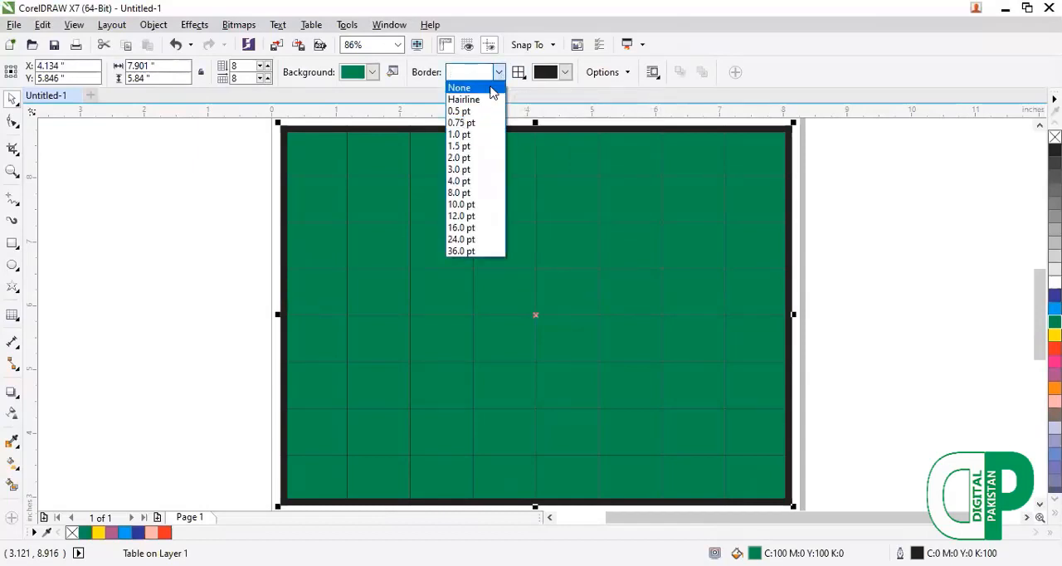
click(474, 158)
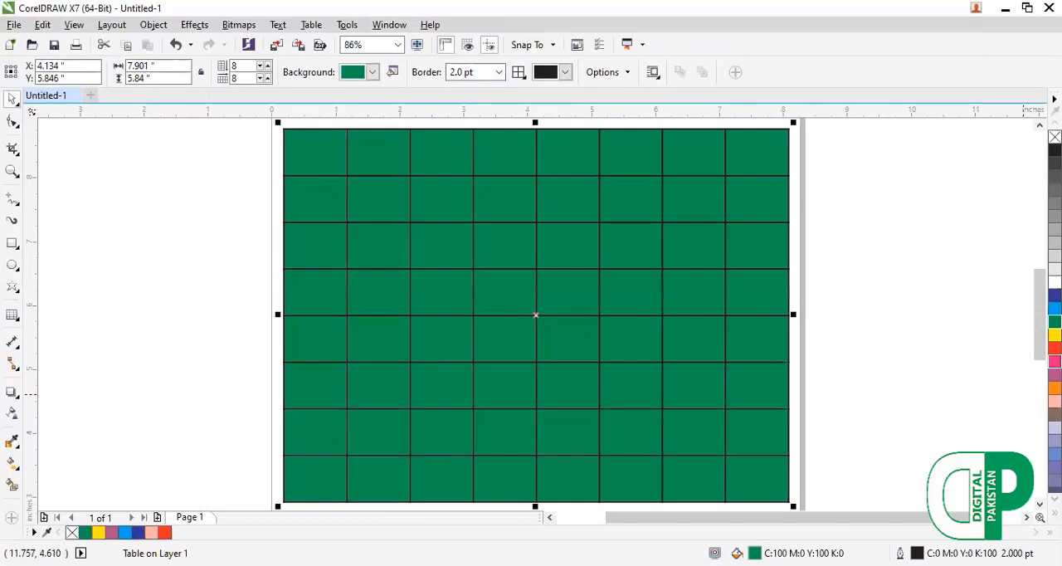
Recolor all the table borders red and pink, finishing with no border color.
right_click(998, 365)
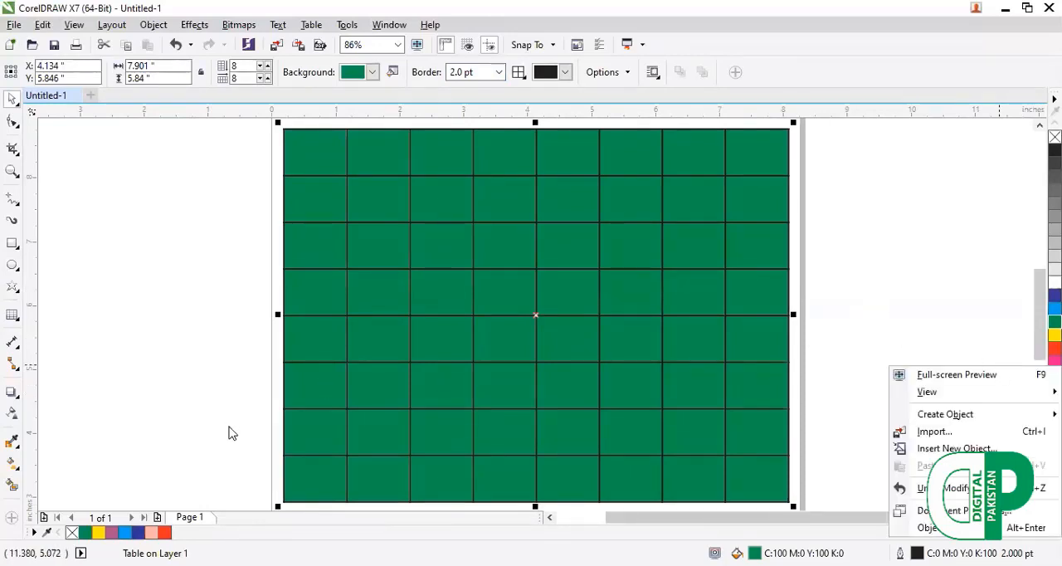
right_click(165, 535)
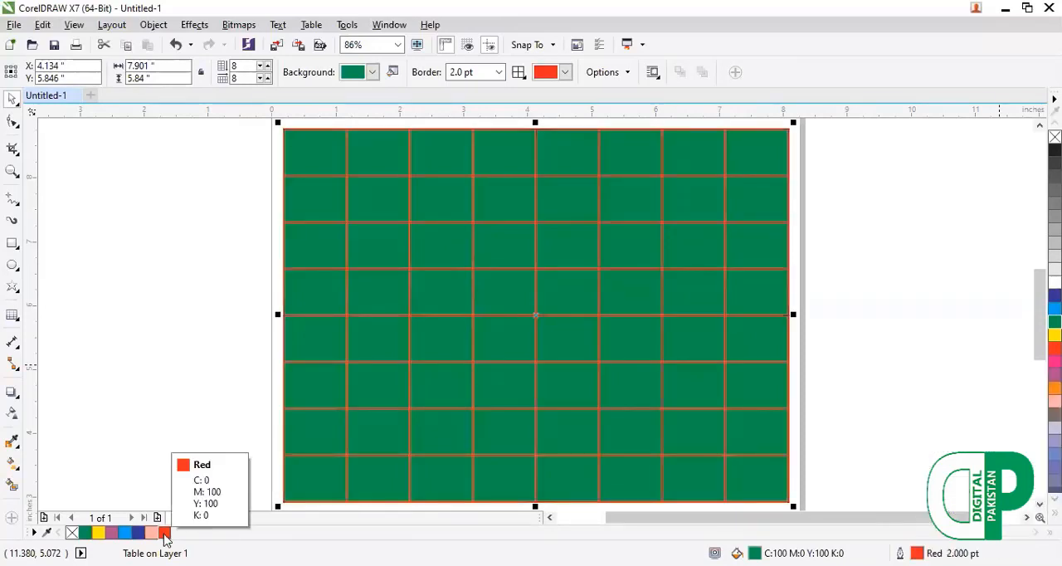
right_click(150, 537)
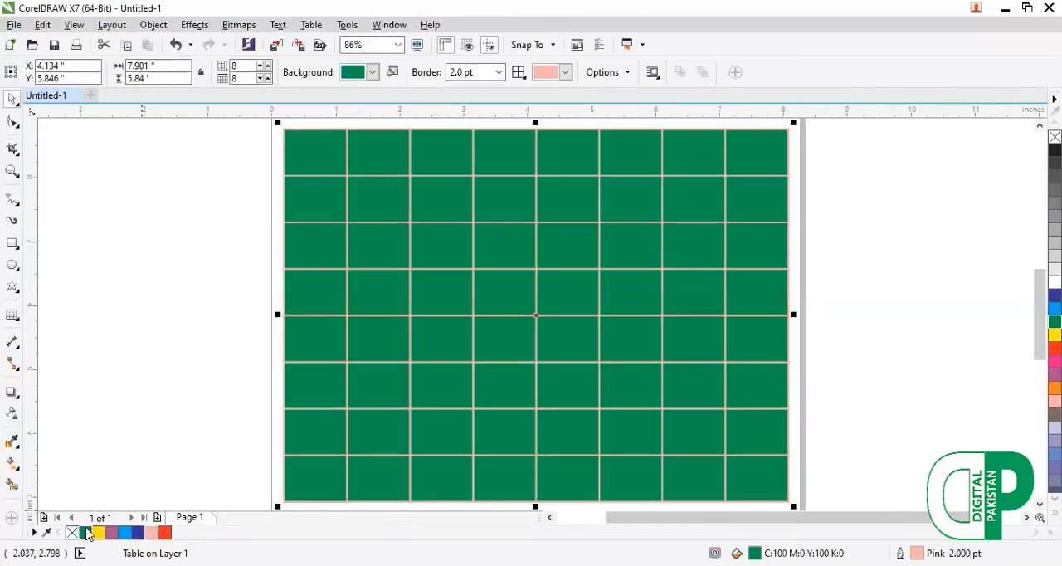
right_click(72, 532)
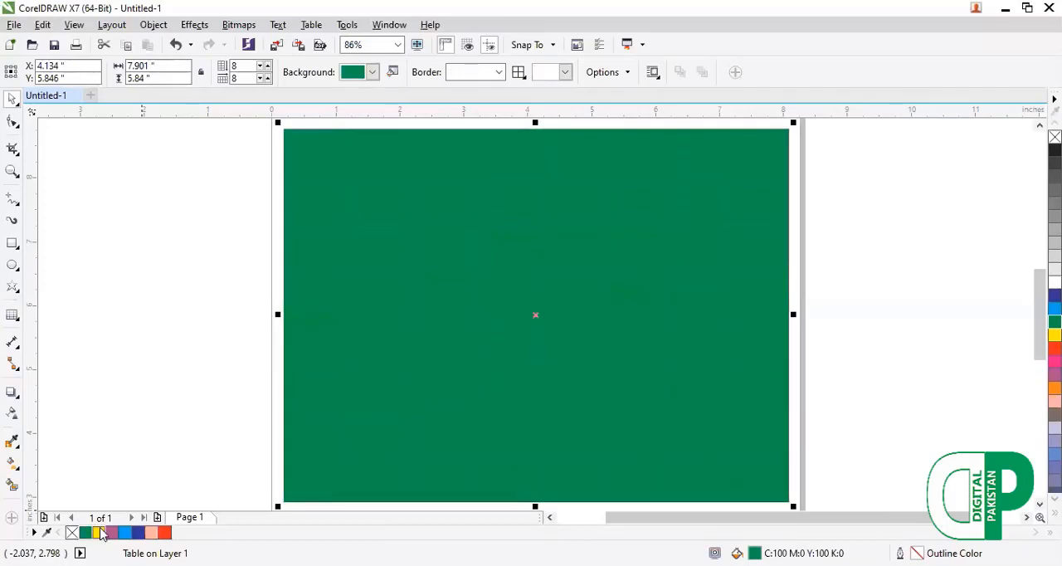
Color all the table borders yellow and set their width to 3.0 pt.
right_click(99, 533)
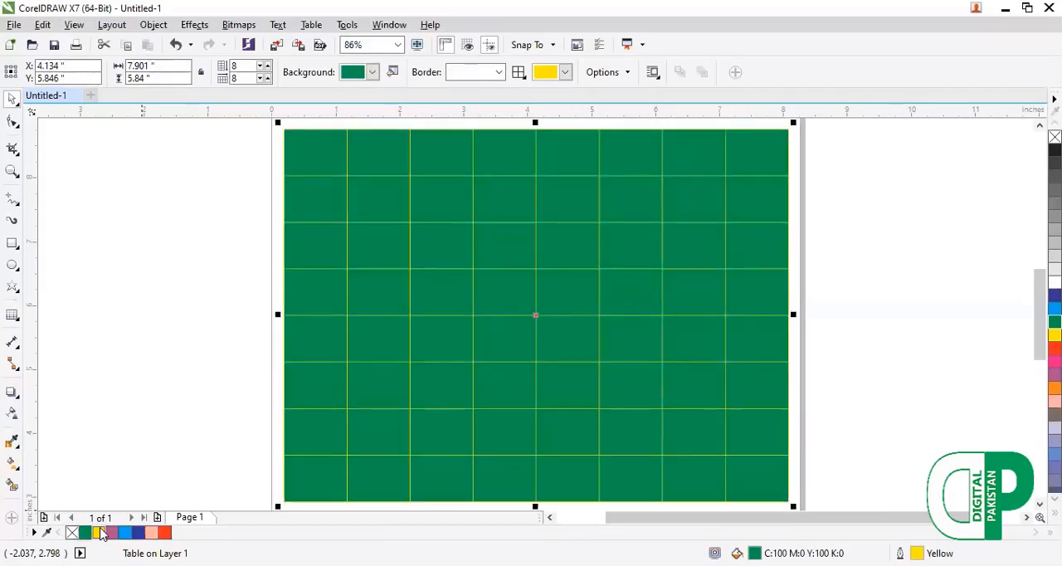
click(499, 72)
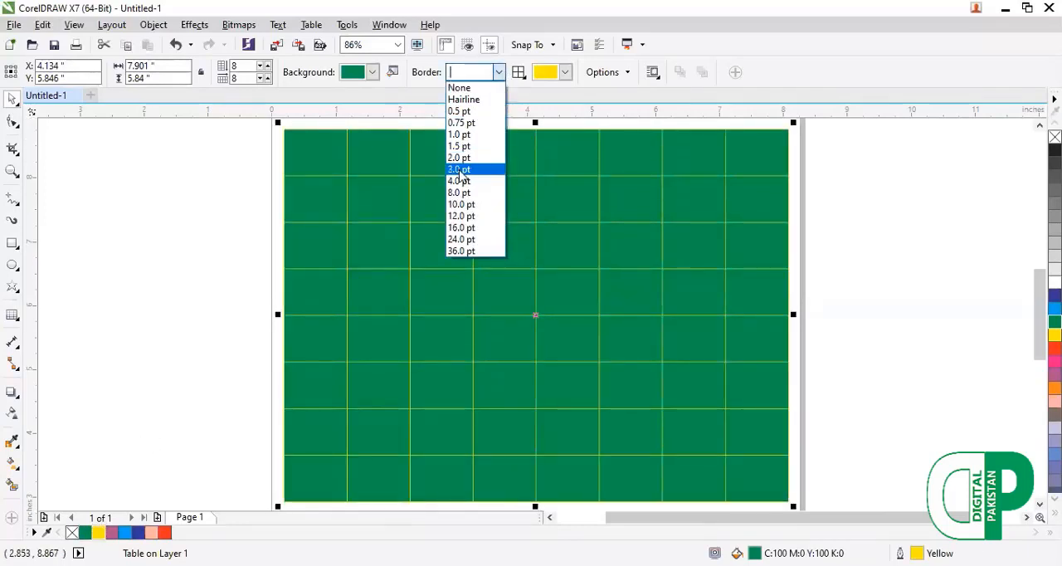
click(459, 171)
click(230, 242)
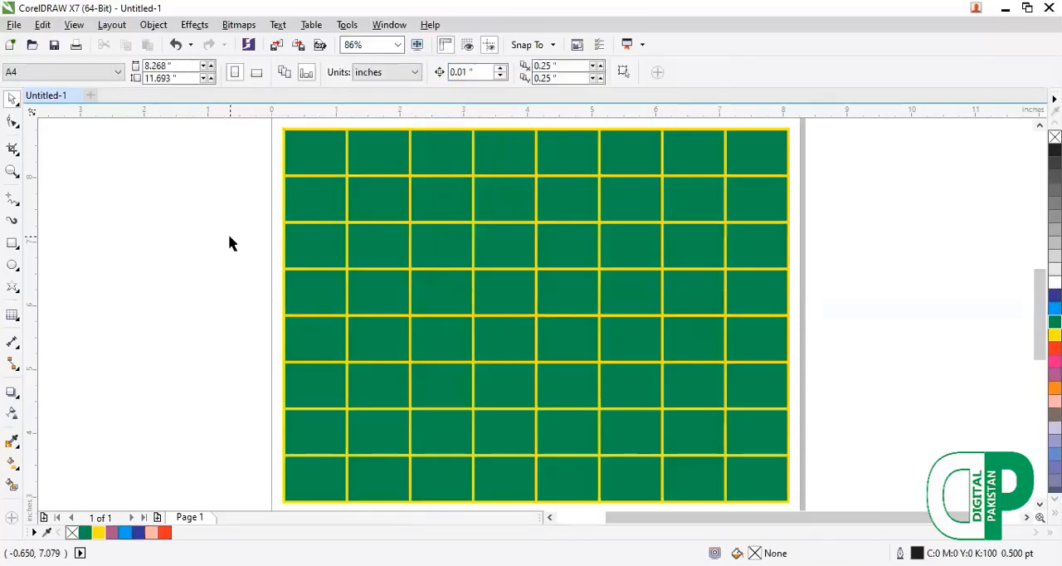
Try changing the green table to 9 rows and 5 columns, and undo the changes.
click(294, 157)
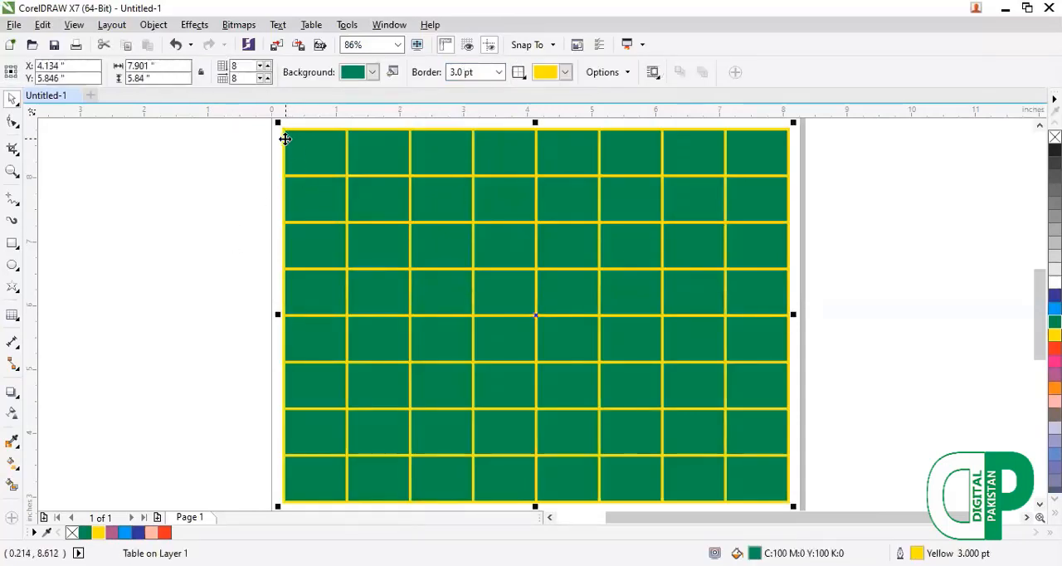
click(259, 78)
click(259, 79)
click(260, 79)
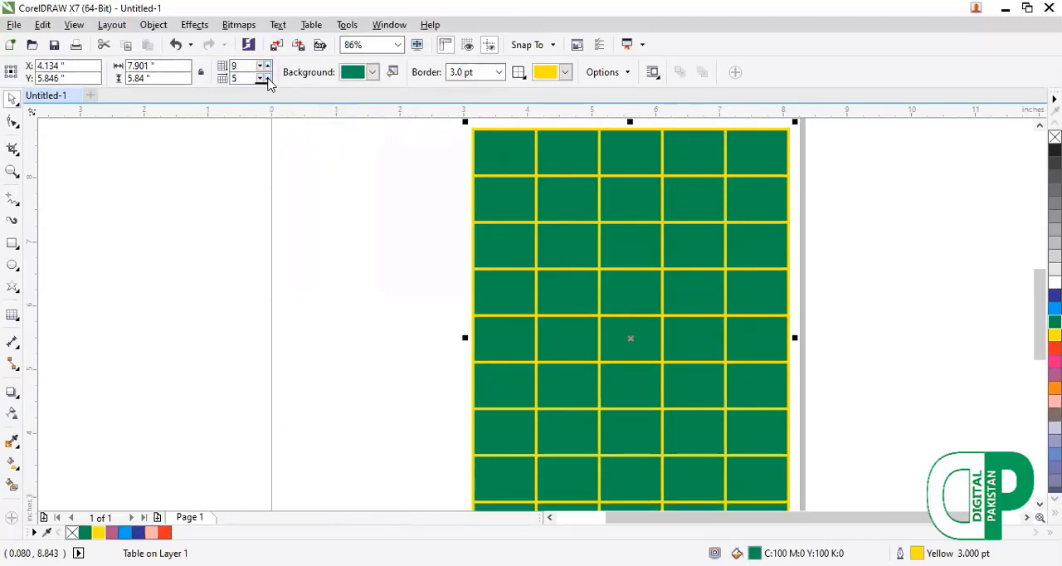
key(ctrl+z)
key(ctrl+z)
key(ctrl+z)
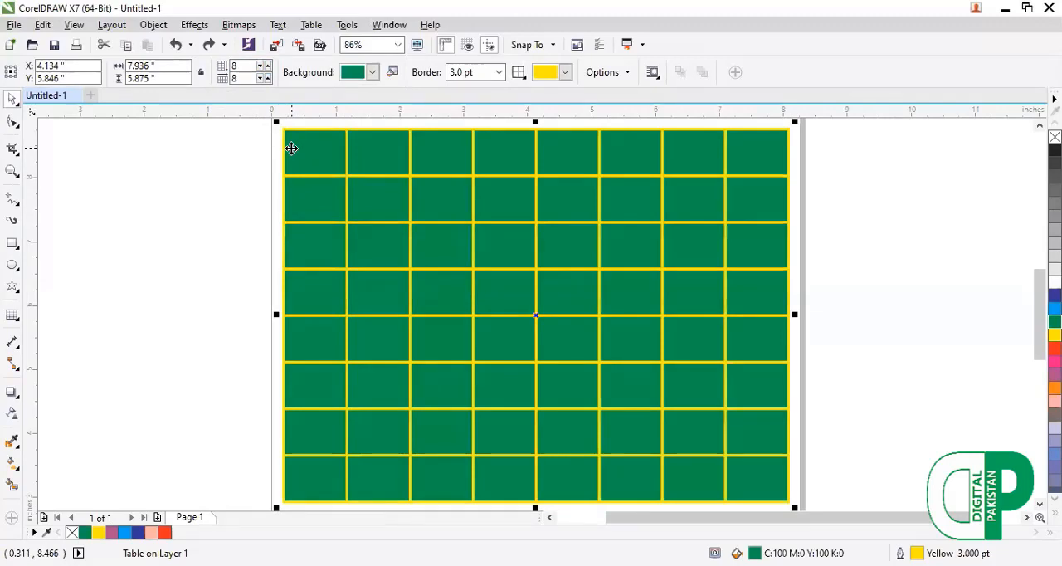
Delete the green table and draw a new table of 3 rows and 4 columns, about 7.55 by 3.6 inches.
key(Delete)
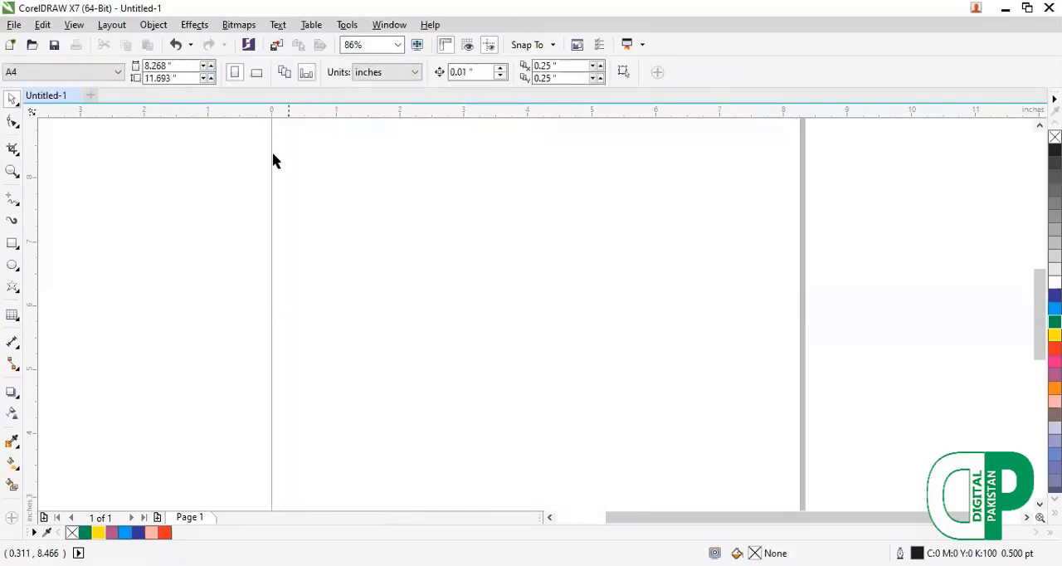
click(12, 315)
click(41, 332)
drag(293, 224, 778, 459)
Enter the sample text "sfssssssssss", "asddfssfg" and "gaaaaaaaaa" in the first three cells of the table's top row.
click(387, 267)
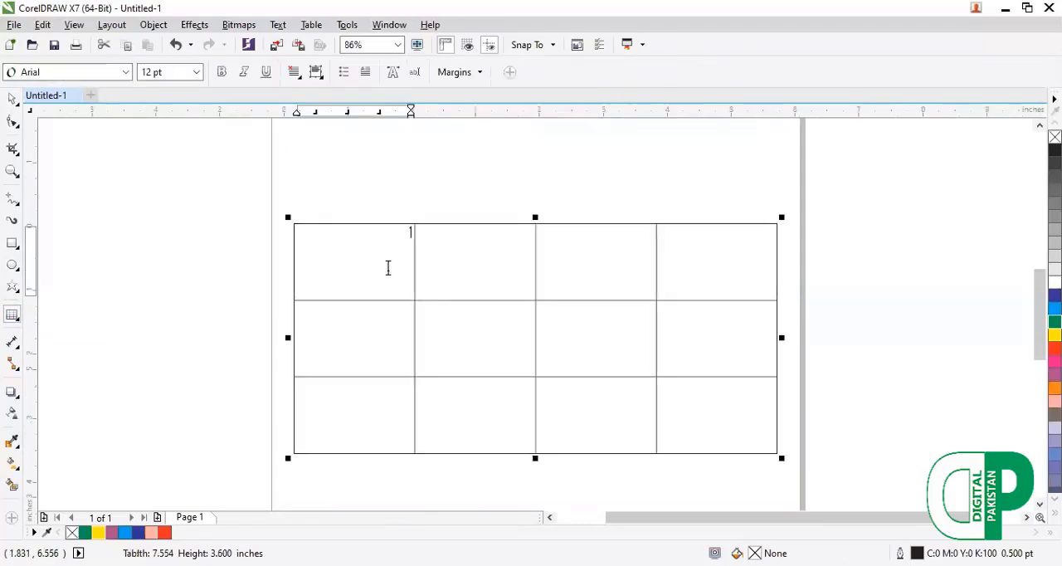
text(sfsssssssss)
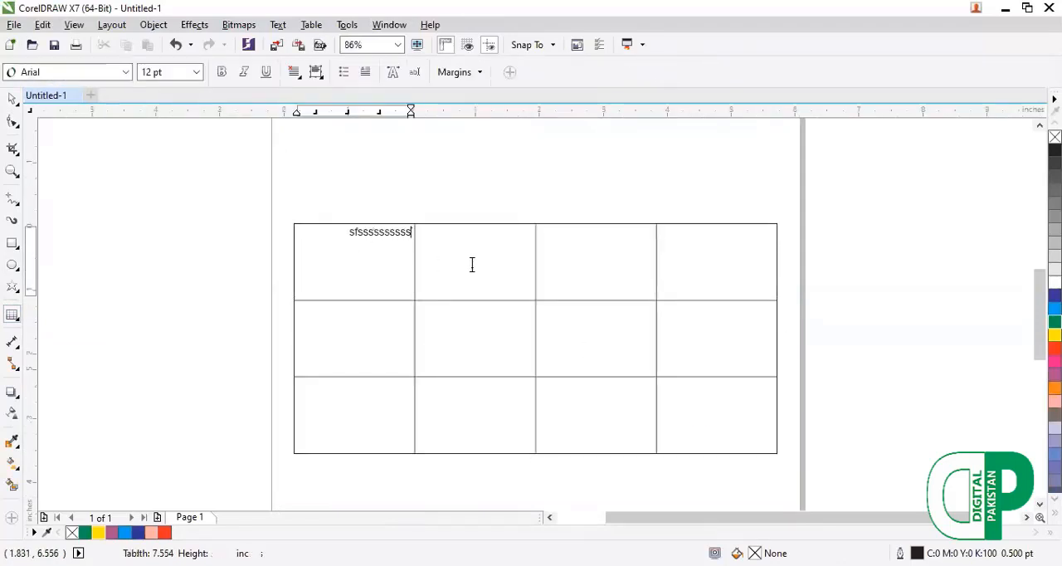
click(477, 263)
text(asddfsfg)
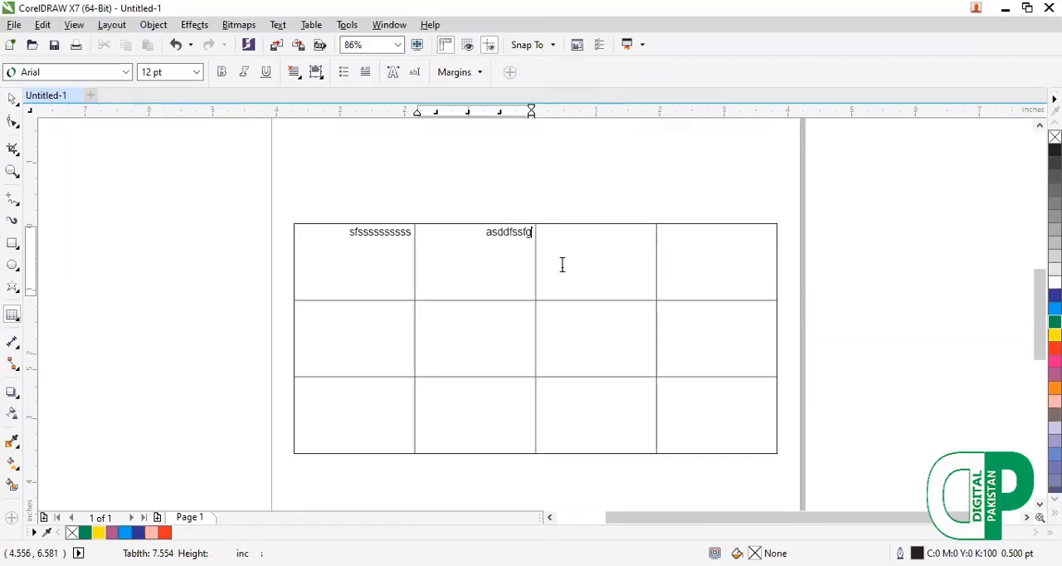
click(573, 263)
text(gaaaaaaaaaa)
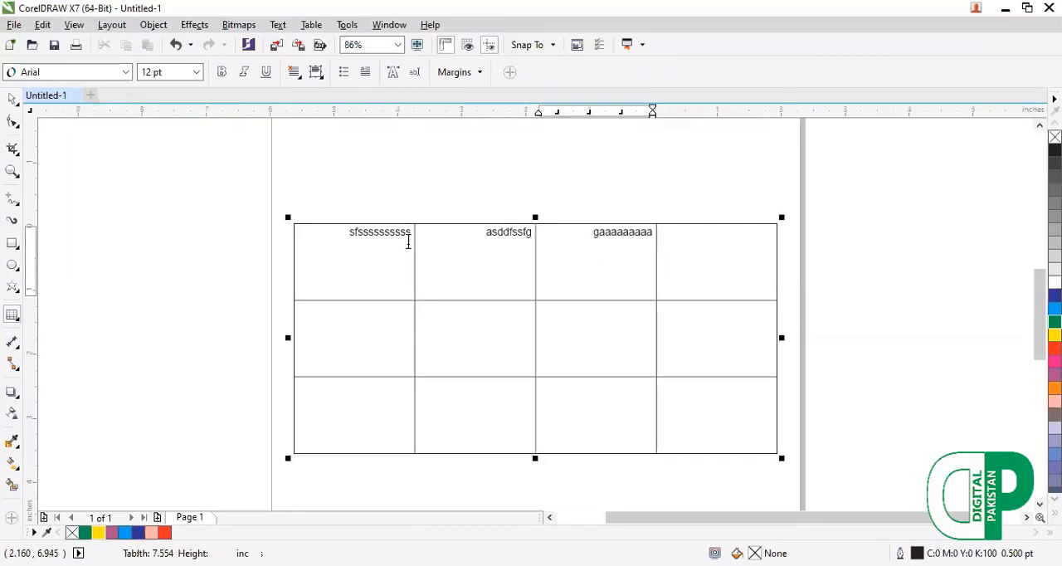
Center the text in the table's first cell and set its font size to 36 pt.
drag(407, 237, 360, 244)
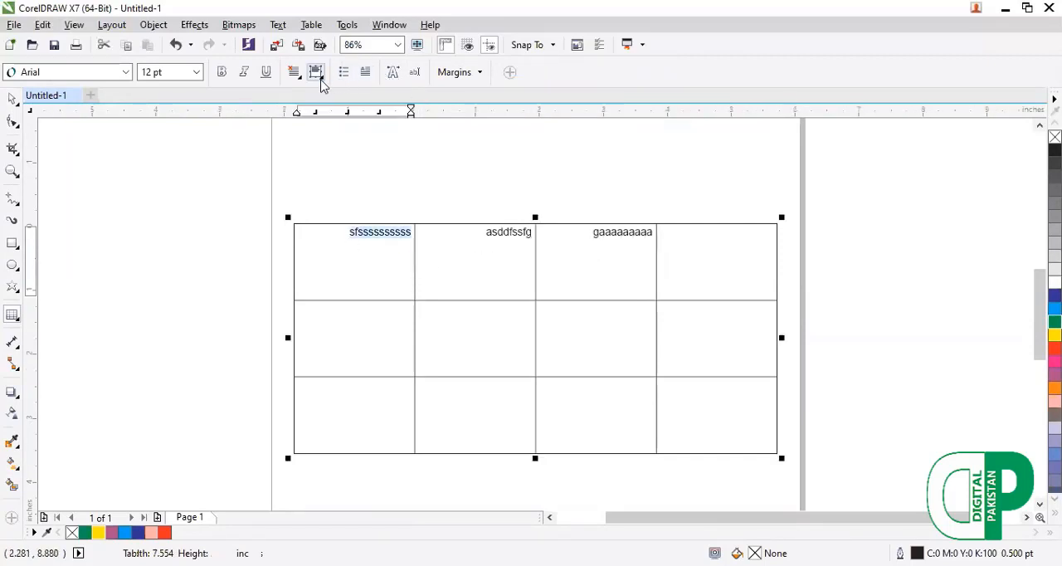
click(294, 75)
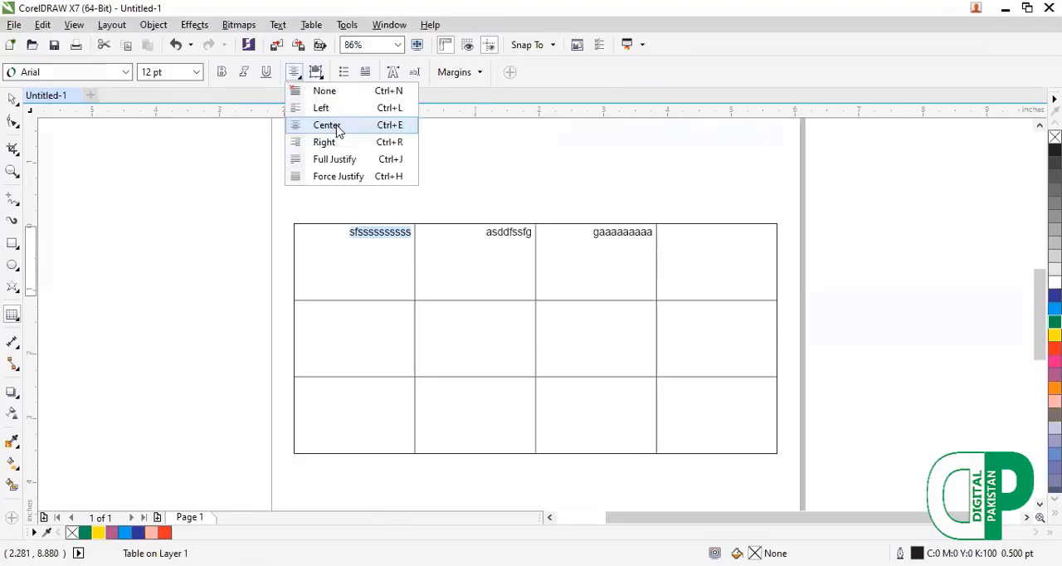
click(336, 130)
click(198, 72)
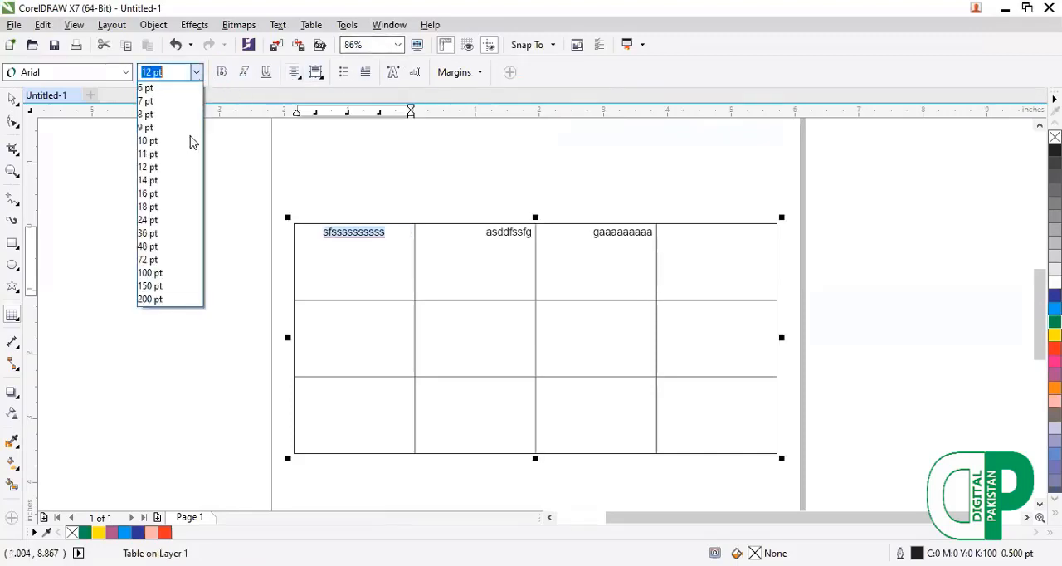
click(166, 235)
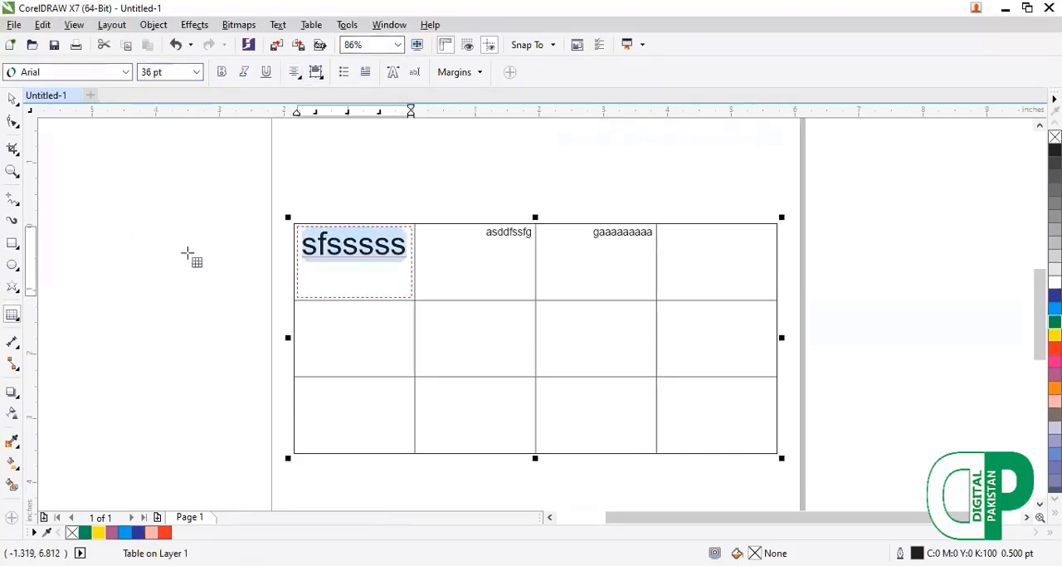
click(18, 105)
click(46, 100)
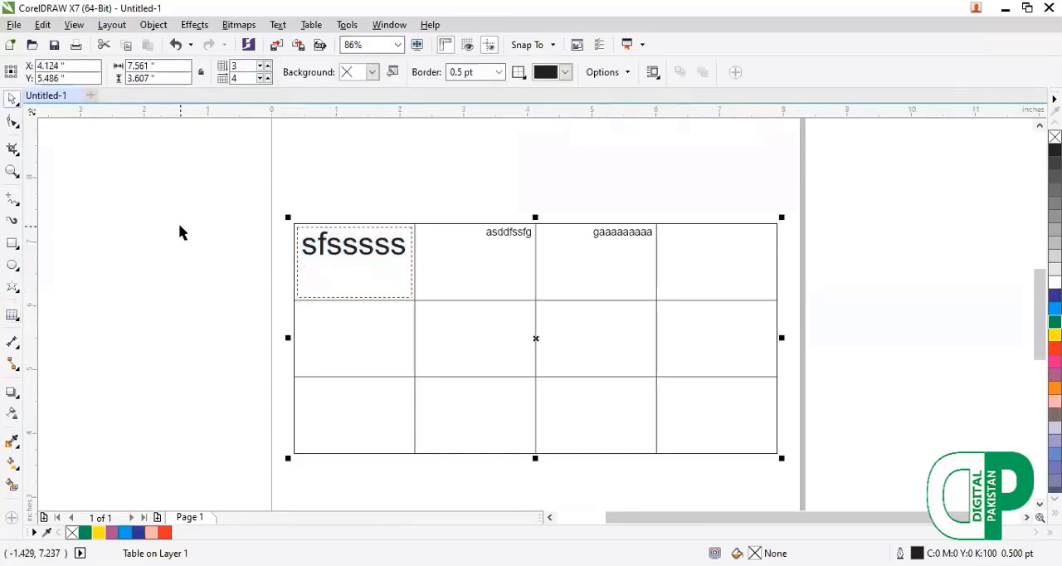
Delete the table and draw a rectangle about 6.03 by 3.08 inches across the page's left edge.
key(Delete)
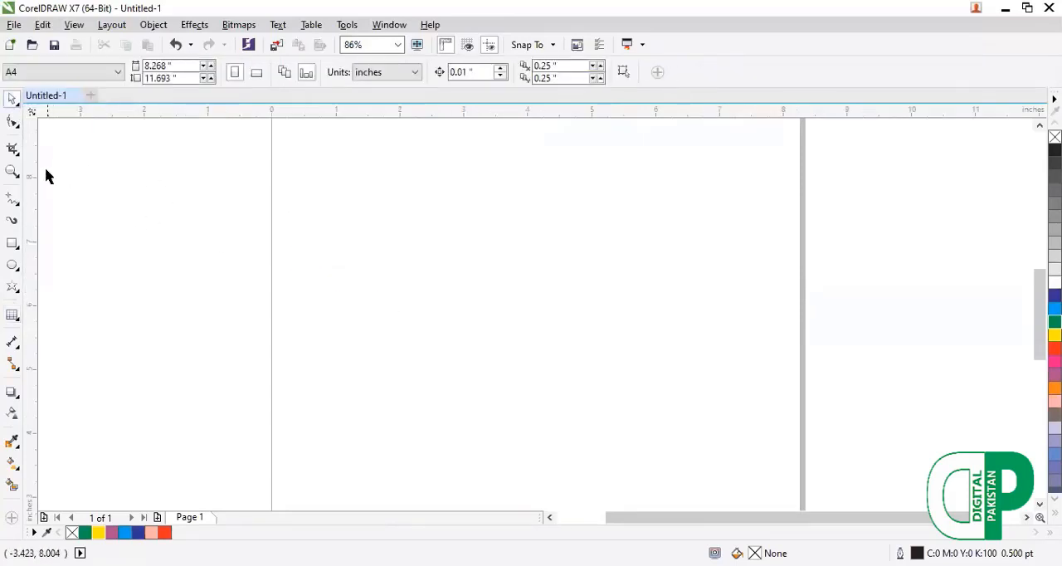
click(15, 251)
drag(202, 201, 589, 398)
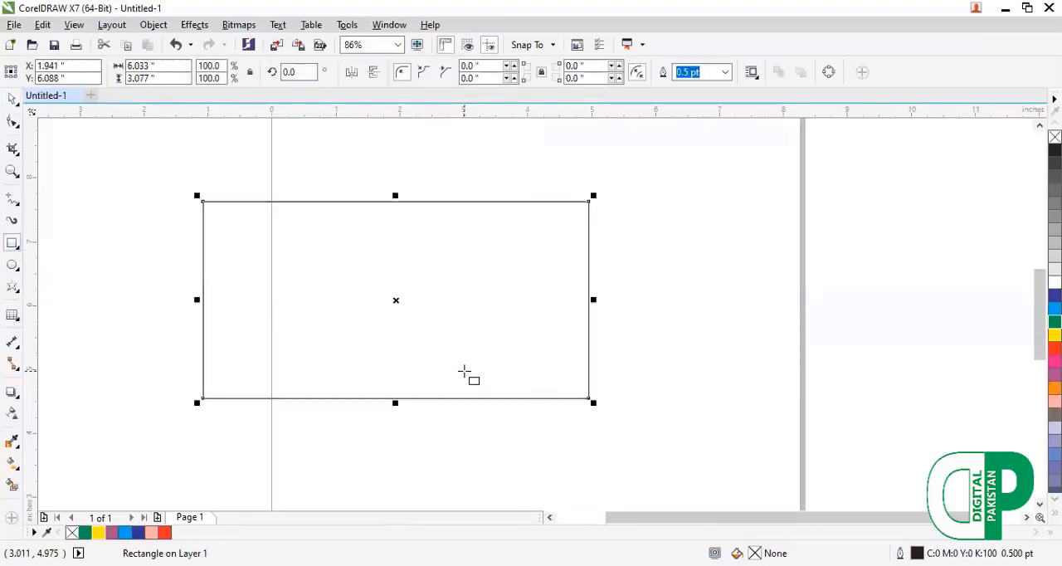
Center the rectangle on the page and fill it with red.
key(p)
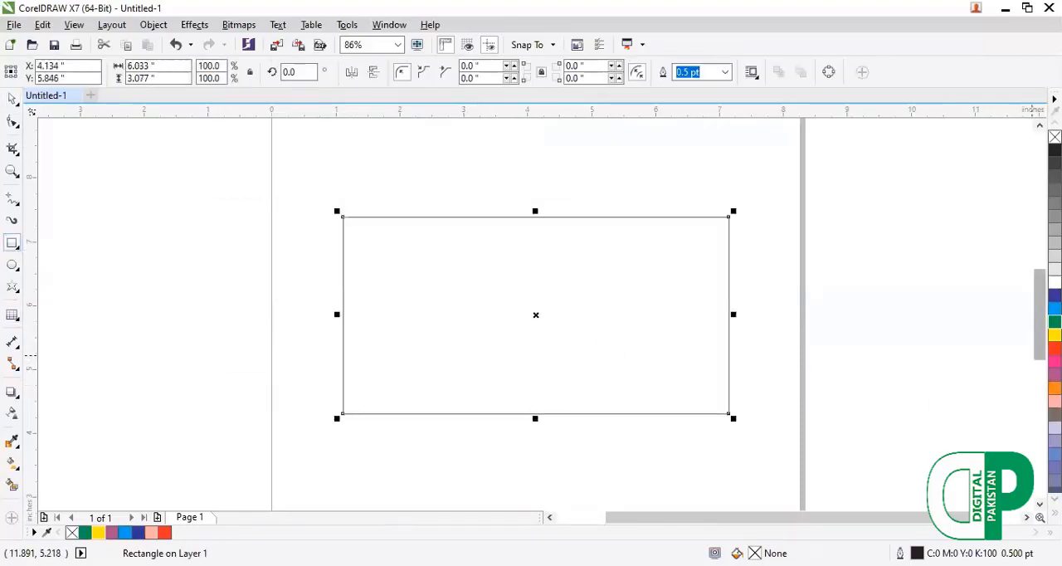
click(1054, 347)
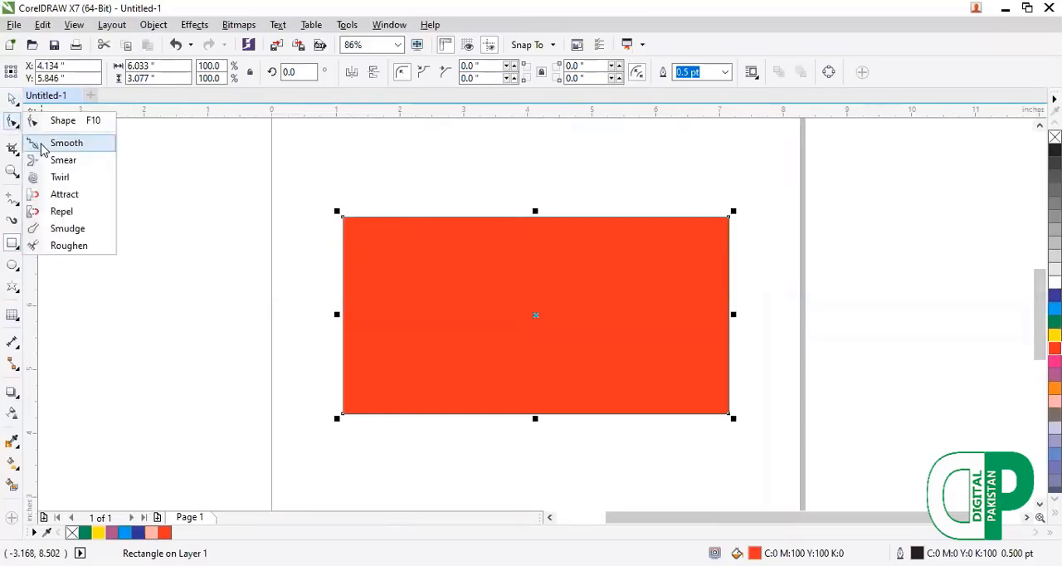
Round the red rectangle's four corners and smooth the middle of its top edge with the Smooth tool at a 2-inch nib size.
click(44, 148)
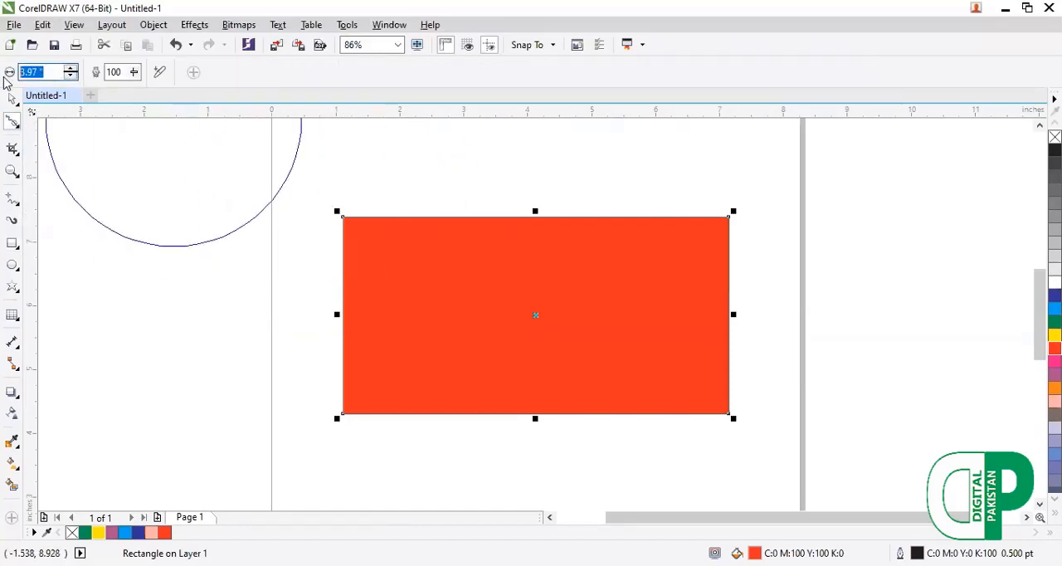
text(2)
key(Return)
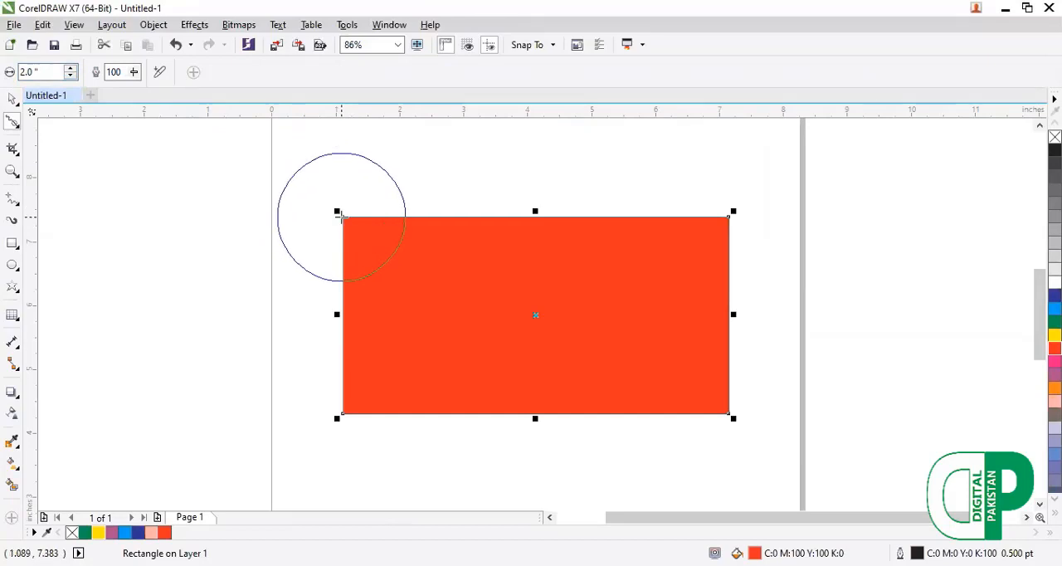
drag(340, 218, 387, 256)
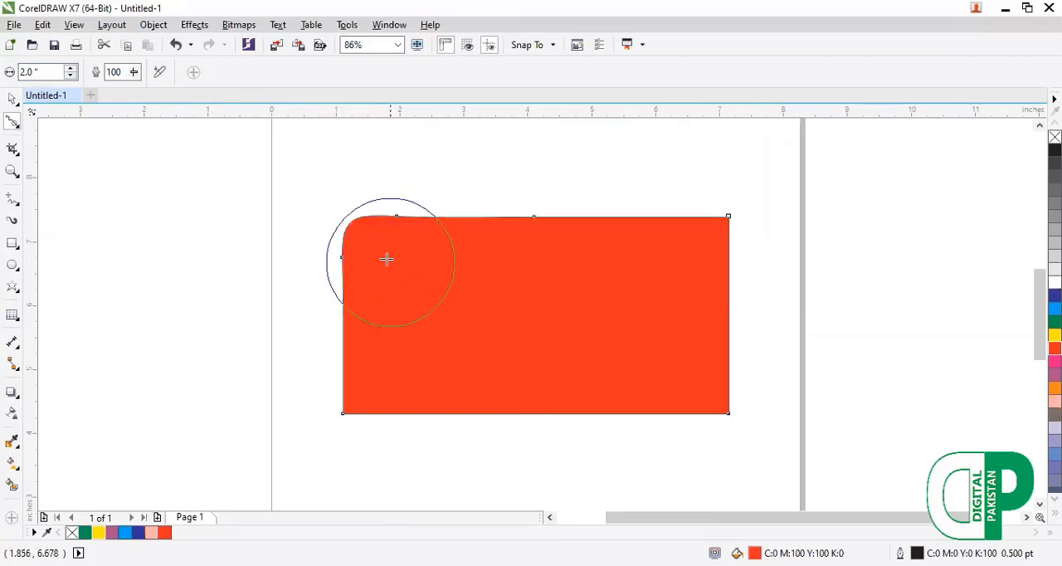
drag(729, 218, 618, 278)
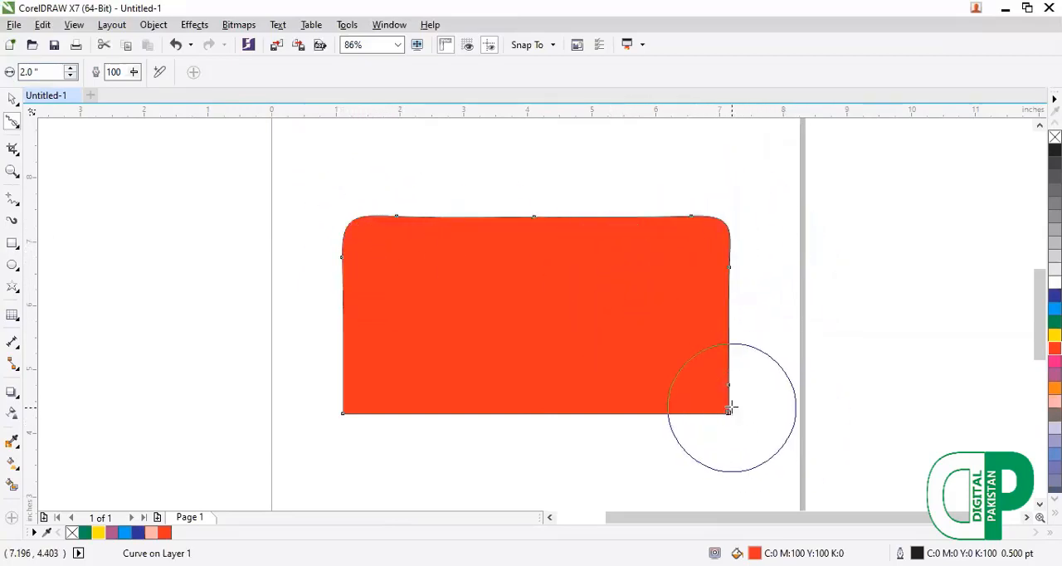
mouse_move(756, 416)
mouse_down()
mouse_move(733, 417)
mouse_move(635, 343)
mouse_move(521, 406)
mouse_up()
mouse_move(342, 413)
mouse_down()
mouse_move(410, 349)
mouse_move(374, 346)
mouse_up()
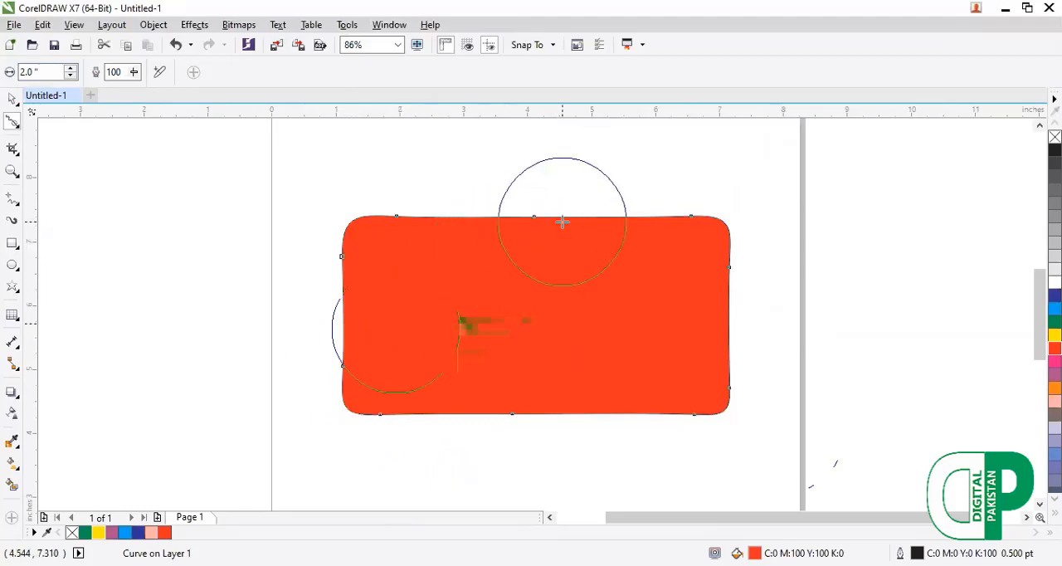
drag(538, 214, 536, 244)
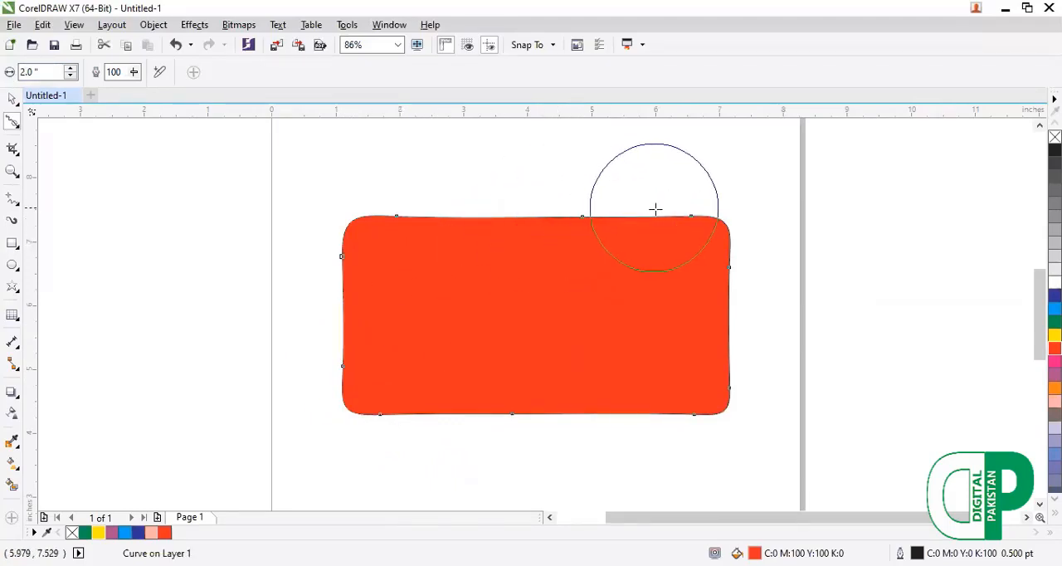
Enlarge the Smooth nib to 4 inches and round the two upper corners further, then the lower-left corner at rate 41.
click(17, 128)
click(56, 160)
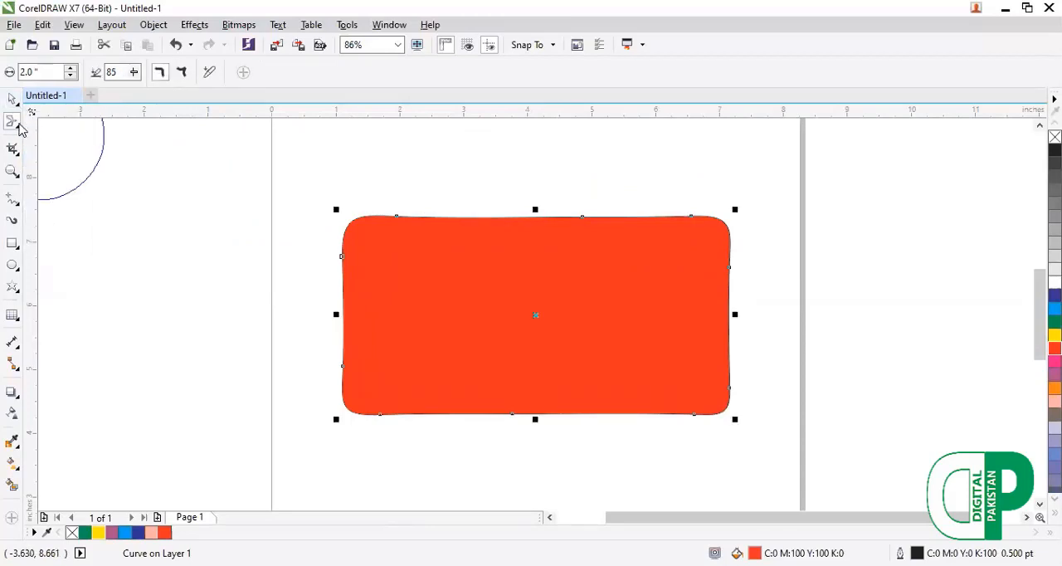
click(18, 129)
click(58, 140)
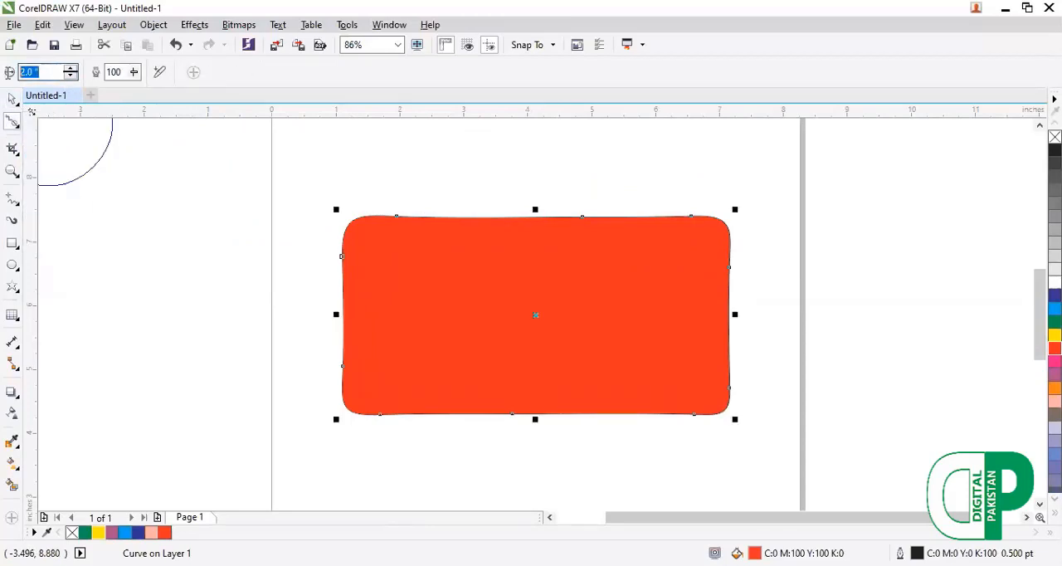
text(4)
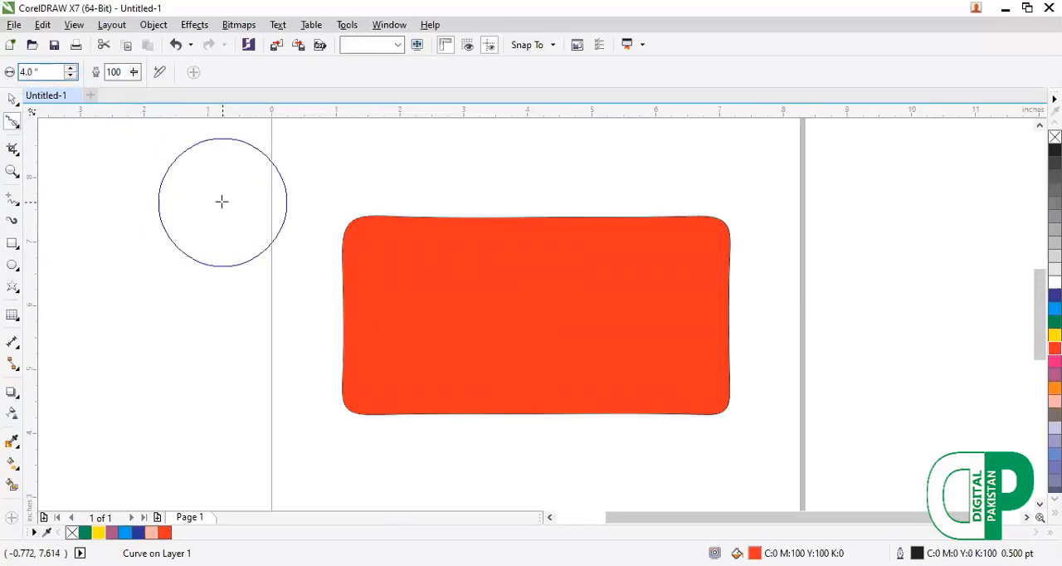
click(221, 202)
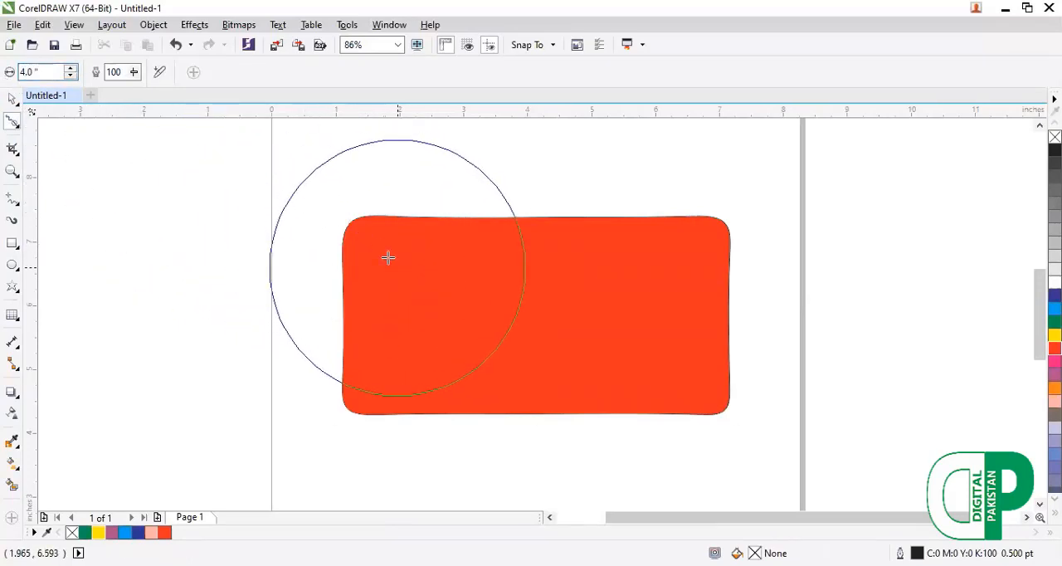
click(353, 222)
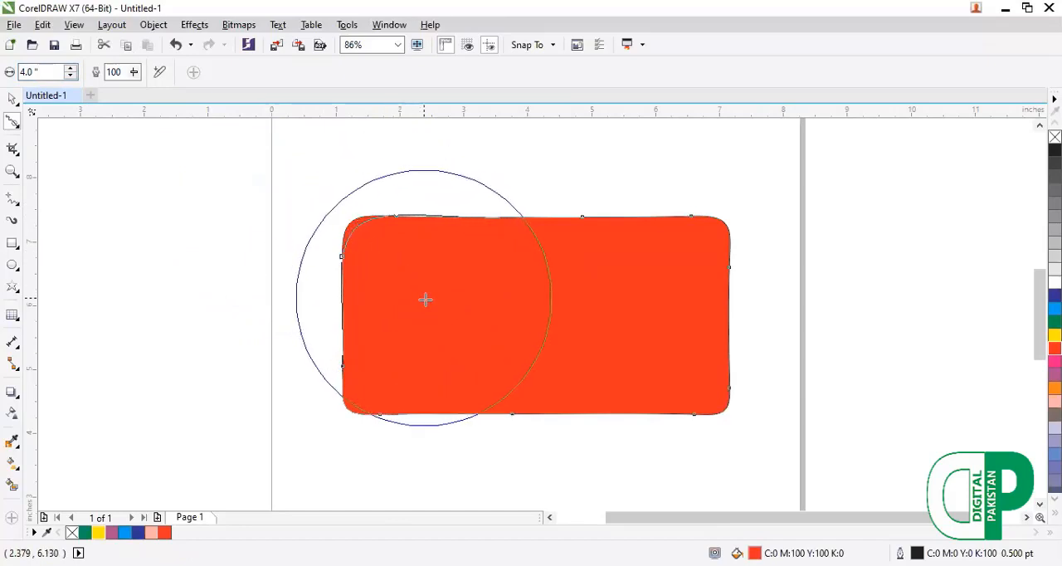
click(425, 300)
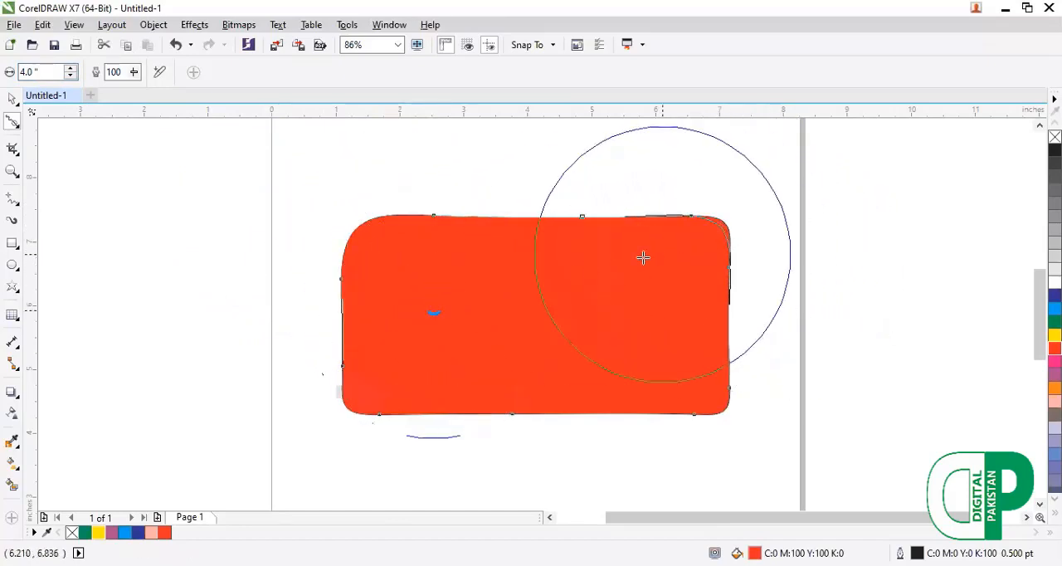
mouse_move(643, 257)
mouse_down()
mouse_move(590, 270)
mouse_move(499, 260)
mouse_up()
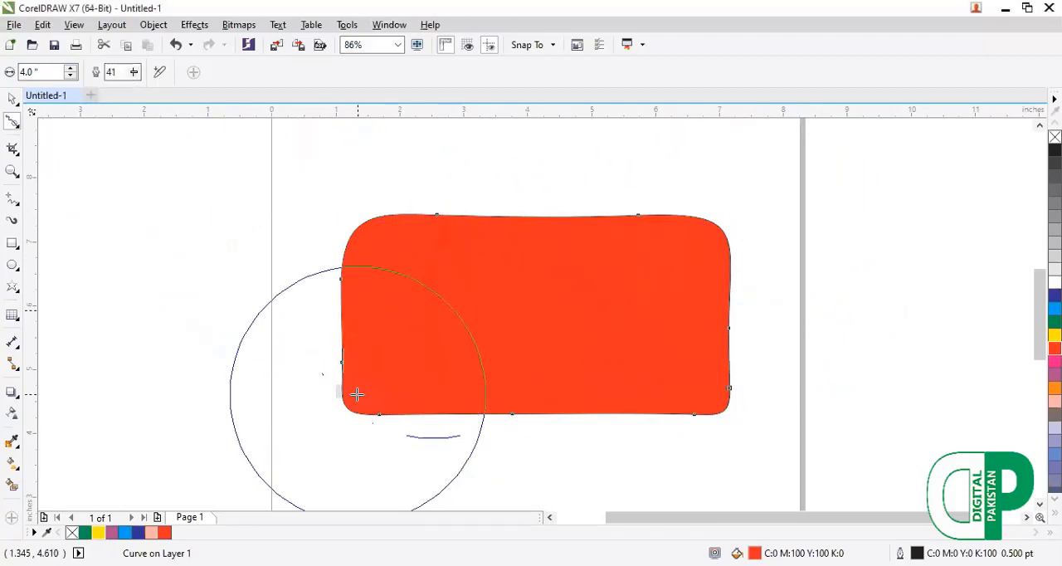
mouse_move(376, 384)
mouse_down()
mouse_move(404, 355)
mouse_move(350, 389)
mouse_move(344, 406)
mouse_move(434, 339)
mouse_move(362, 332)
mouse_up()
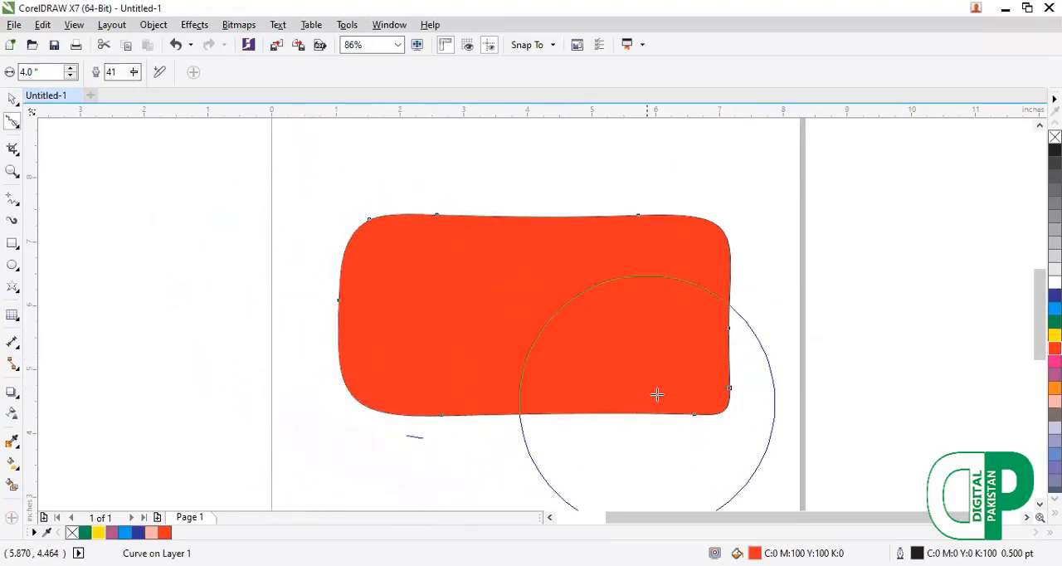
Delete the red shape and draw a cyan-filled rectangle about 6.16 by 3.08 inches just inside the page's left edge.
click(17, 104)
click(35, 104)
key(F10)
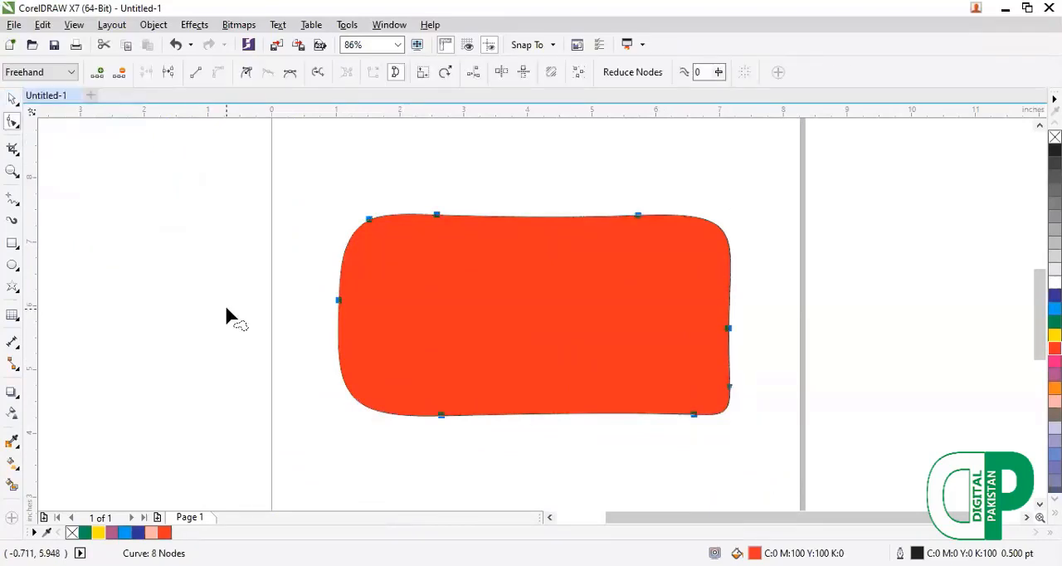
key(Delete)
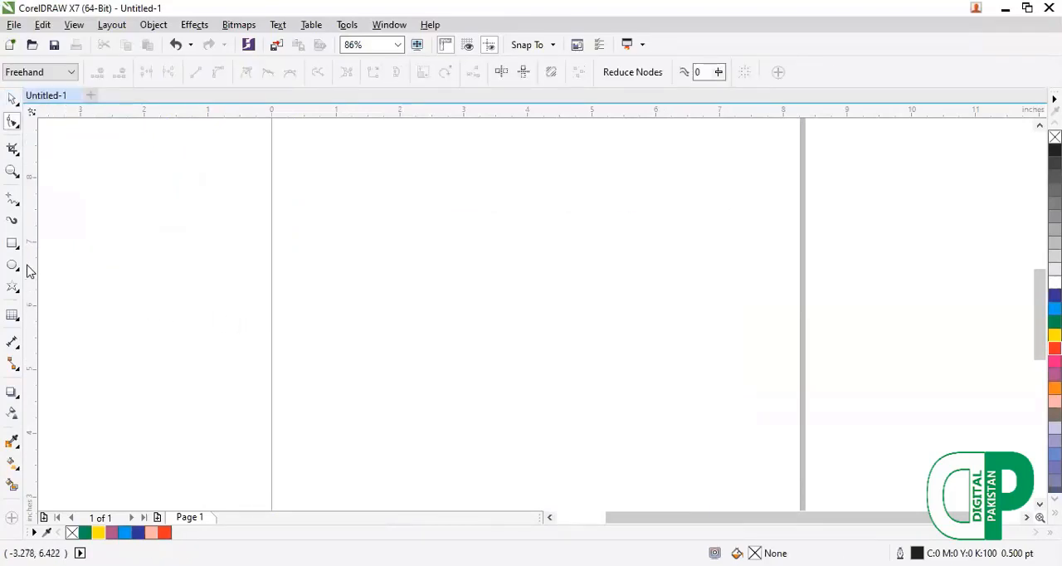
drag(277, 227, 674, 428)
click(125, 532)
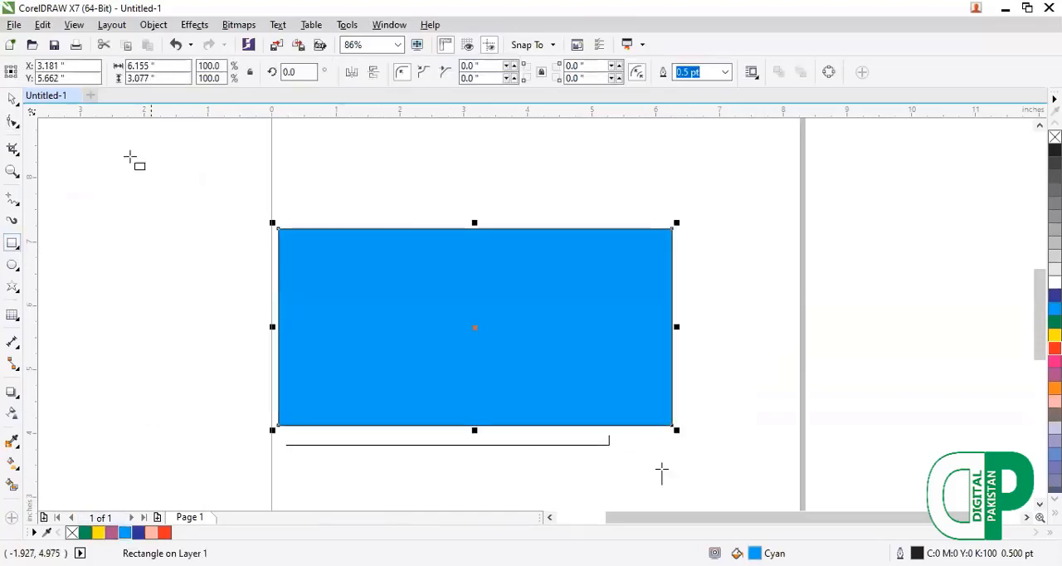
Try pulling the cyan rectangle's four corners into curling arms with the Smear tool at a 4-inch nib and pressure 85.
click(19, 130)
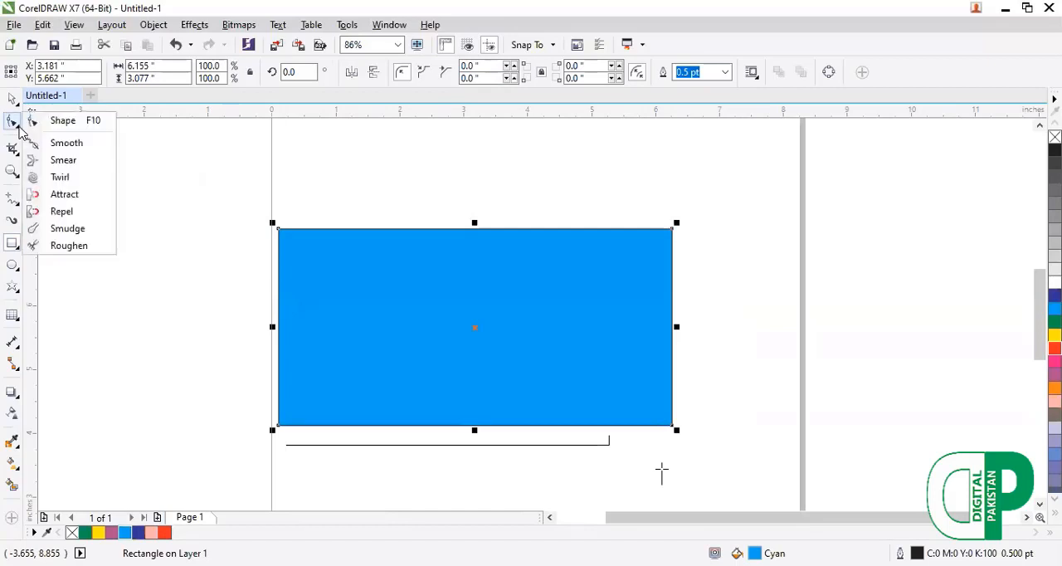
click(62, 161)
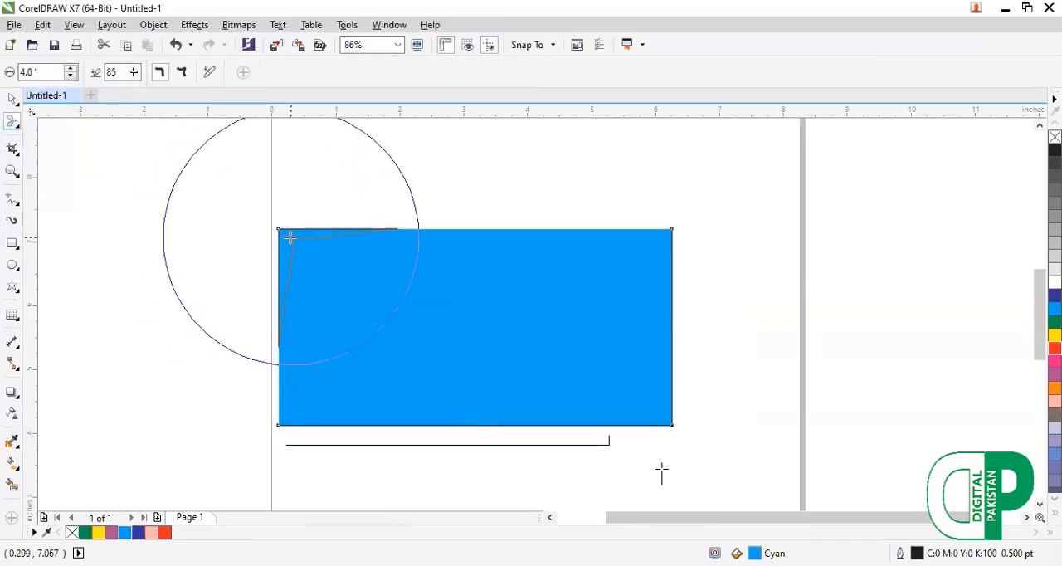
mouse_move(290, 237)
mouse_down()
mouse_move(331, 274)
mouse_move(248, 207)
mouse_move(196, 184)
mouse_move(164, 179)
mouse_move(111, 192)
mouse_move(93, 236)
mouse_move(128, 313)
mouse_up()
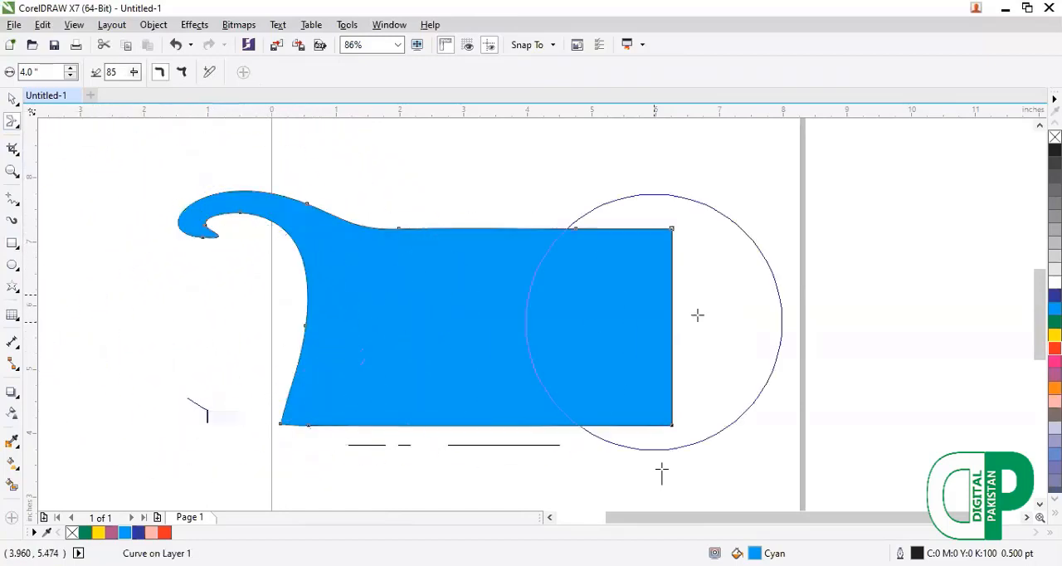
mouse_move(657, 228)
mouse_down()
mouse_move(641, 255)
mouse_move(533, 166)
mouse_move(648, 149)
mouse_move(759, 239)
mouse_move(711, 280)
mouse_move(641, 184)
mouse_up()
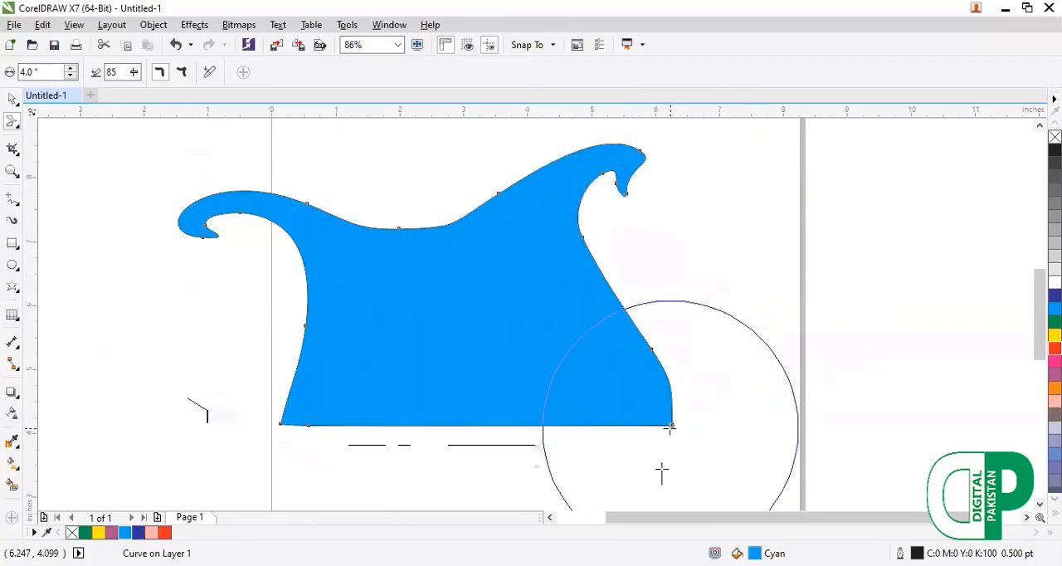
mouse_move(673, 425)
mouse_down()
mouse_move(735, 401)
mouse_move(600, 358)
mouse_move(724, 467)
mouse_move(462, 308)
mouse_up()
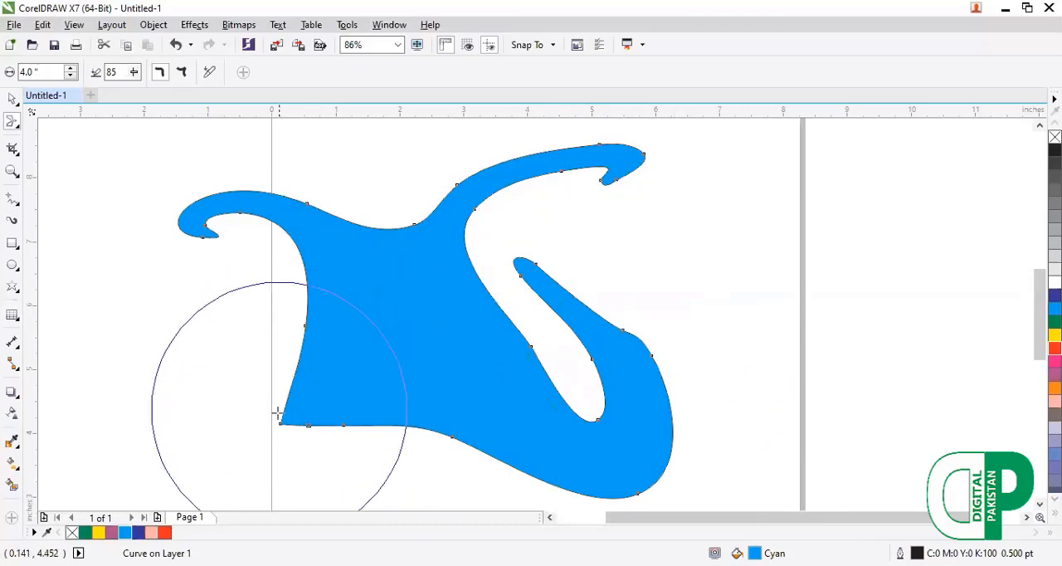
drag(351, 414, 460, 359)
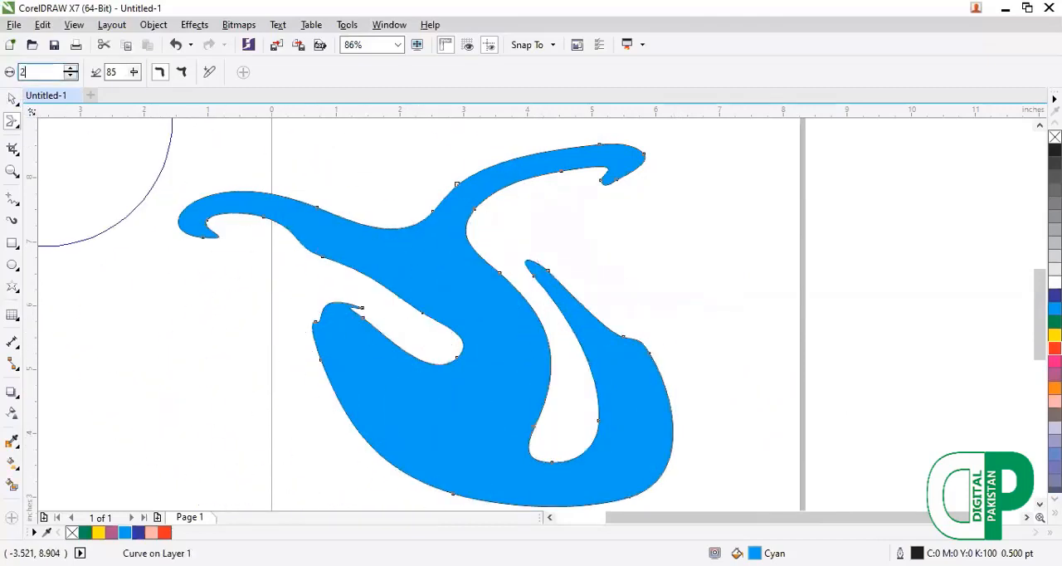
mouse_move(344, 244)
mouse_down()
mouse_move(511, 349)
mouse_move(433, 251)
mouse_move(528, 427)
mouse_up()
Undo all the smears on the cyan rectangle.
key(ctrl+z)
key(ctrl+z)
key(ctrl+z)
key(ctrl+z)
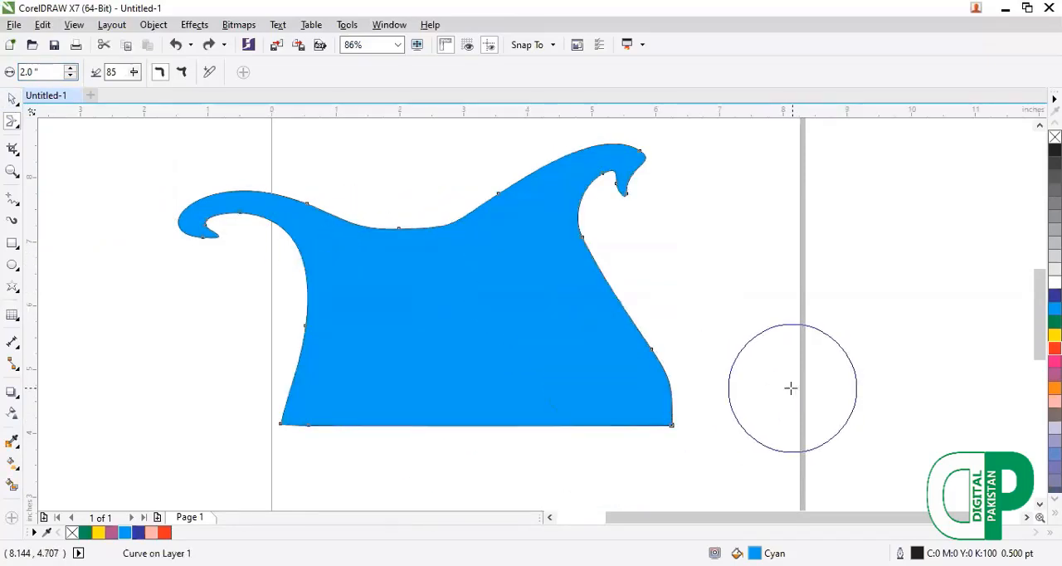
key(ctrl+z)
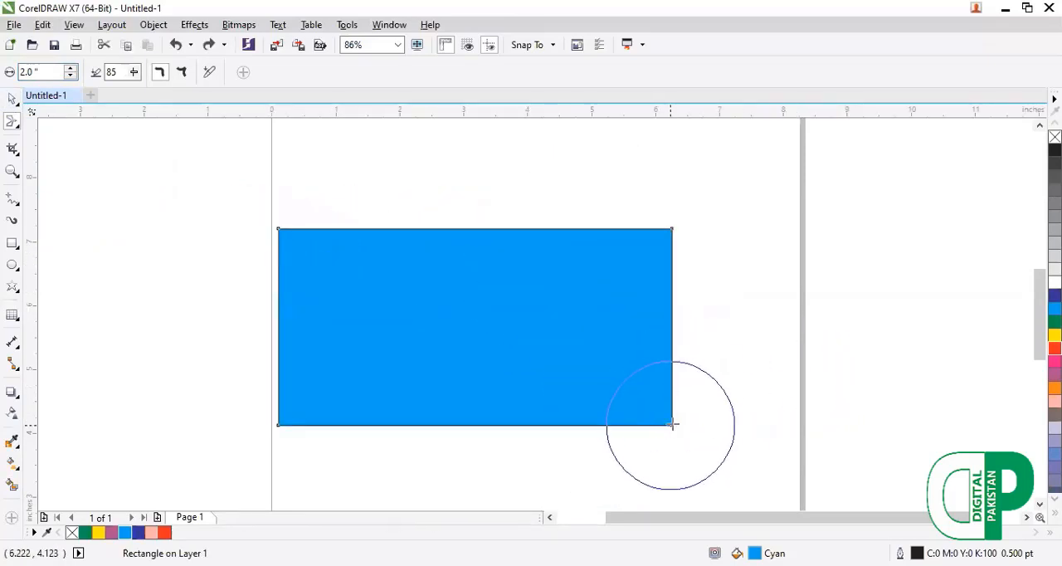
Smear all four corners of the cyan rectangle into swirls with a 2-inch nib and smooth smear.
mouse_move(670, 427)
mouse_down()
mouse_move(654, 352)
mouse_move(702, 422)
mouse_move(702, 407)
mouse_move(689, 512)
mouse_up()
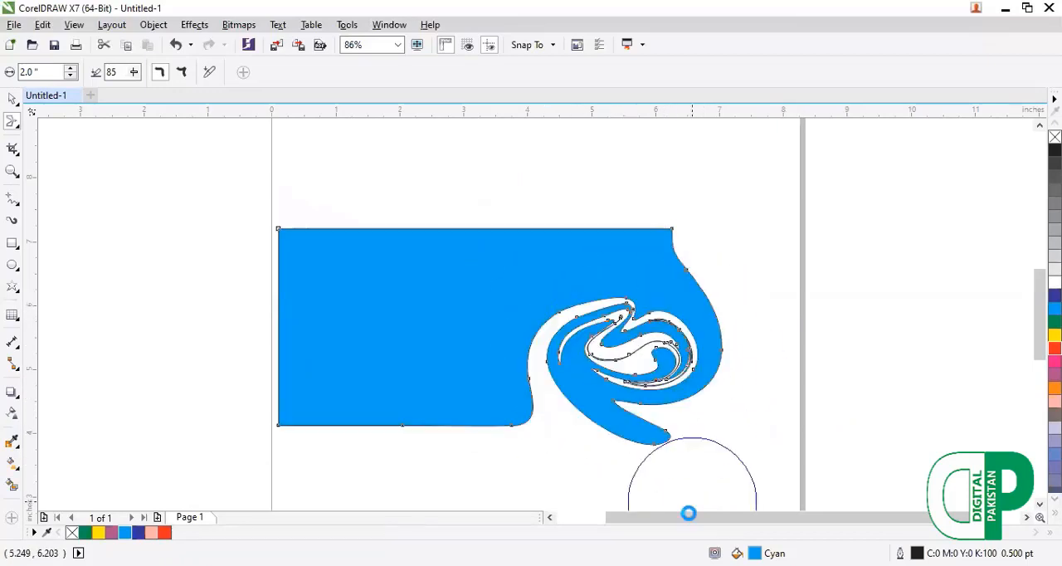
mouse_move(674, 244)
mouse_down()
mouse_move(683, 228)
mouse_move(688, 236)
mouse_up()
mouse_move(265, 232)
mouse_down()
mouse_move(280, 284)
mouse_move(343, 307)
mouse_move(401, 283)
mouse_up()
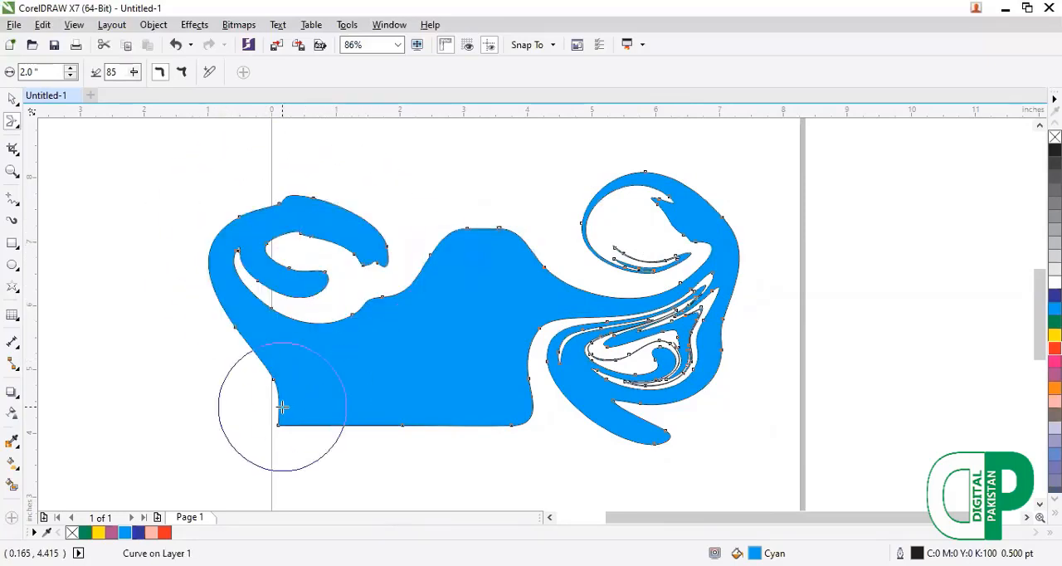
drag(282, 407, 321, 481)
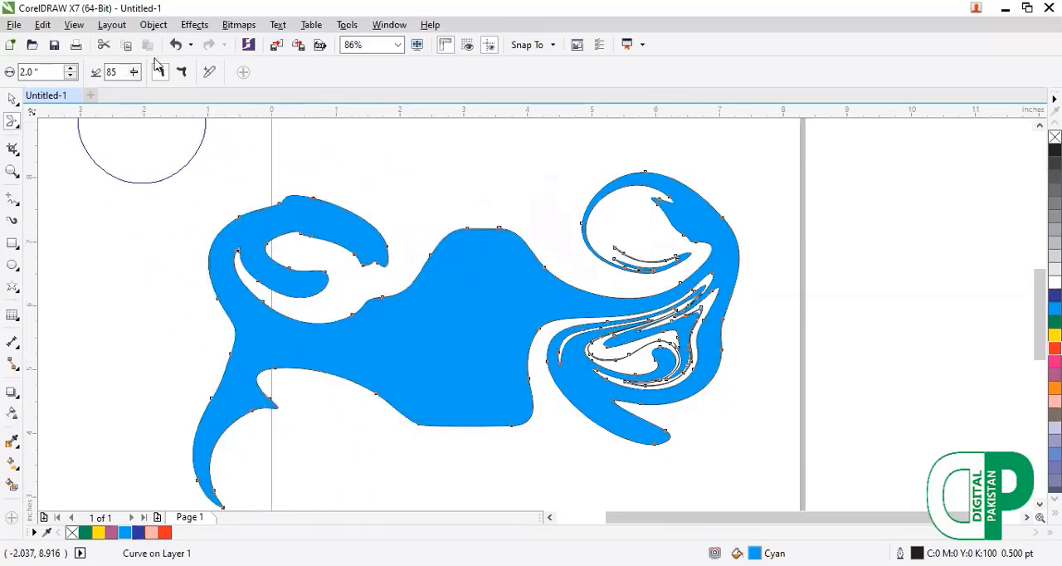
Switch the Smear tool to pointy smear and pull sharp tips from the shape's lower-right corner and the middle of its top edge.
mouse_move(410, 372)
mouse_down()
mouse_move(435, 371)
mouse_move(436, 447)
mouse_move(551, 474)
mouse_move(531, 432)
mouse_up()
mouse_move(473, 232)
mouse_down()
mouse_move(549, 174)
mouse_move(581, 171)
mouse_up()
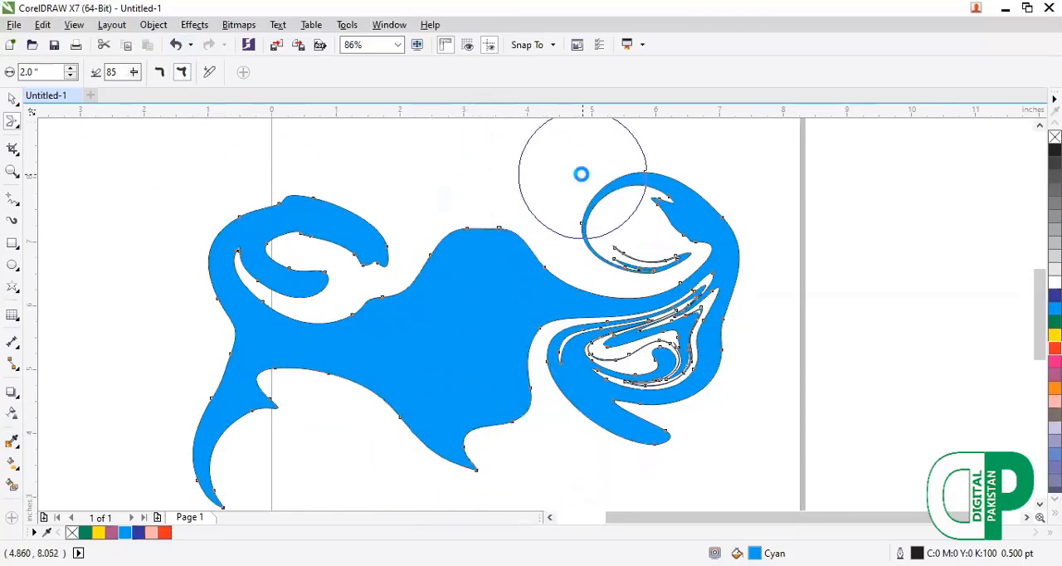
mouse_move(457, 268)
mouse_down()
mouse_move(434, 213)
mouse_move(295, 154)
mouse_up()
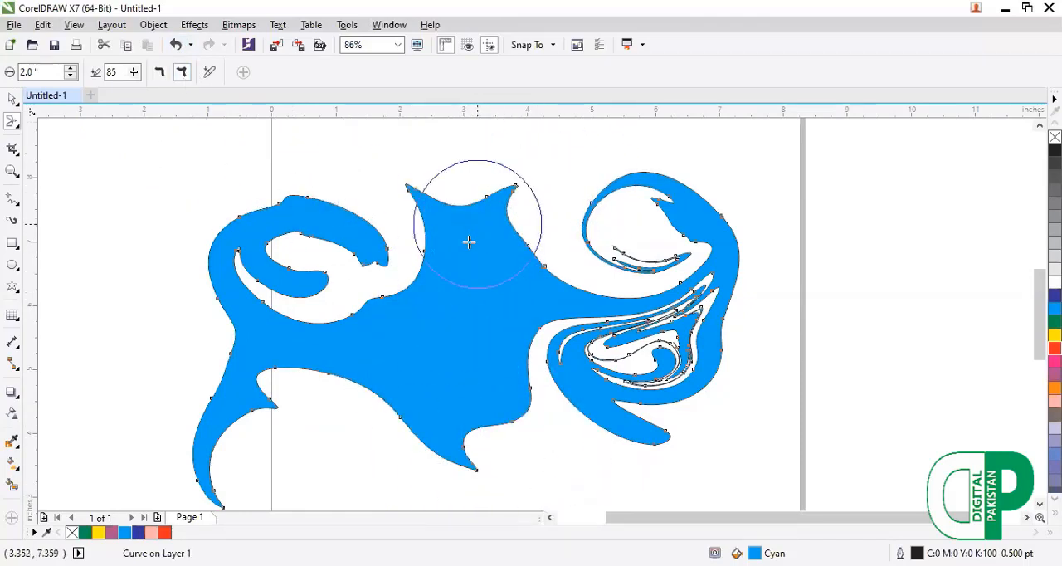
drag(506, 267, 590, 189)
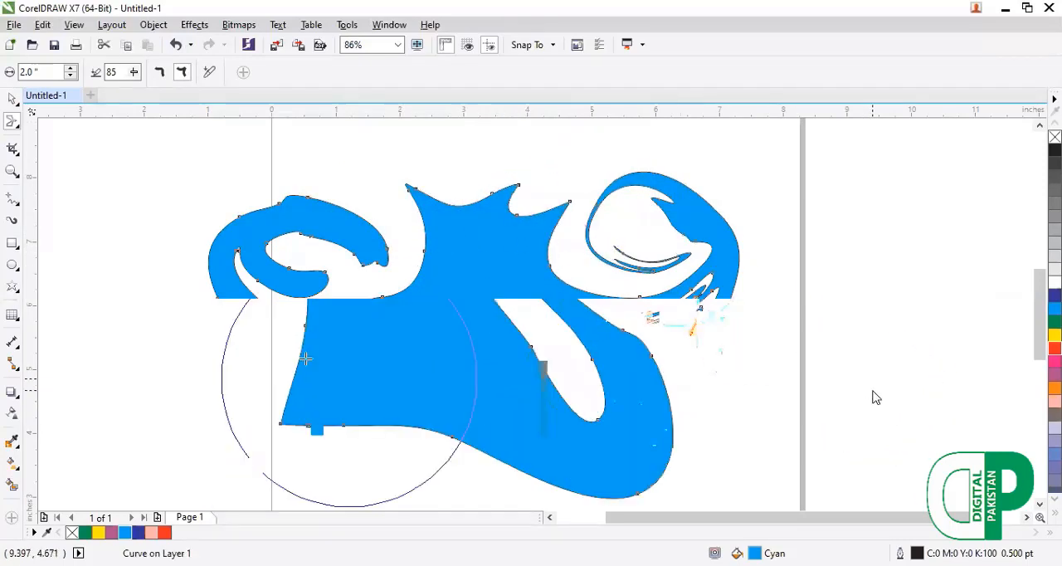
Delete the smeared cyan shape and draw a cyan-filled 11-point star about 2.7 by 3.0 inches.
key(F10)
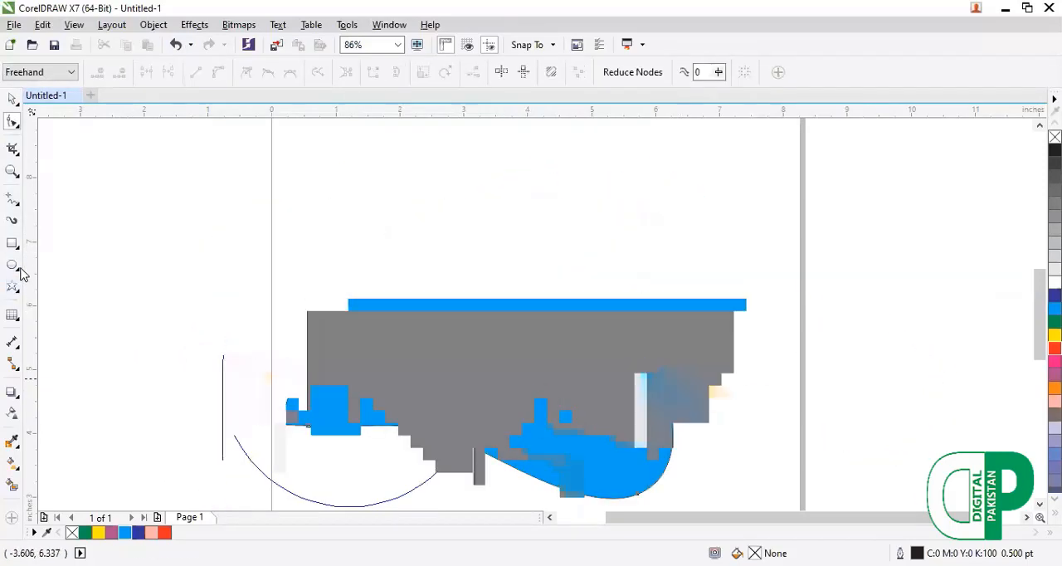
click(20, 292)
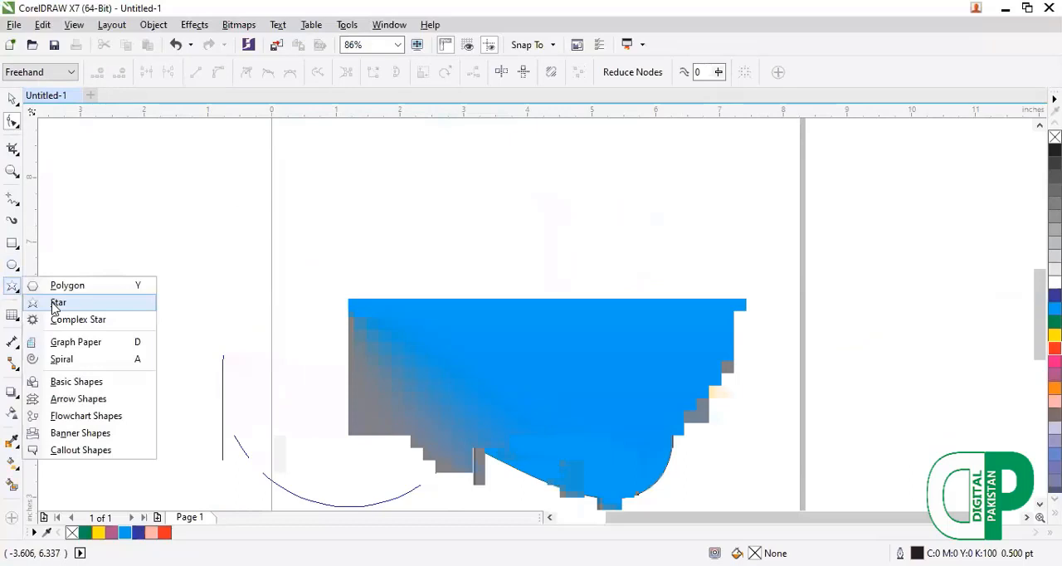
click(56, 307)
drag(386, 201, 568, 402)
click(125, 533)
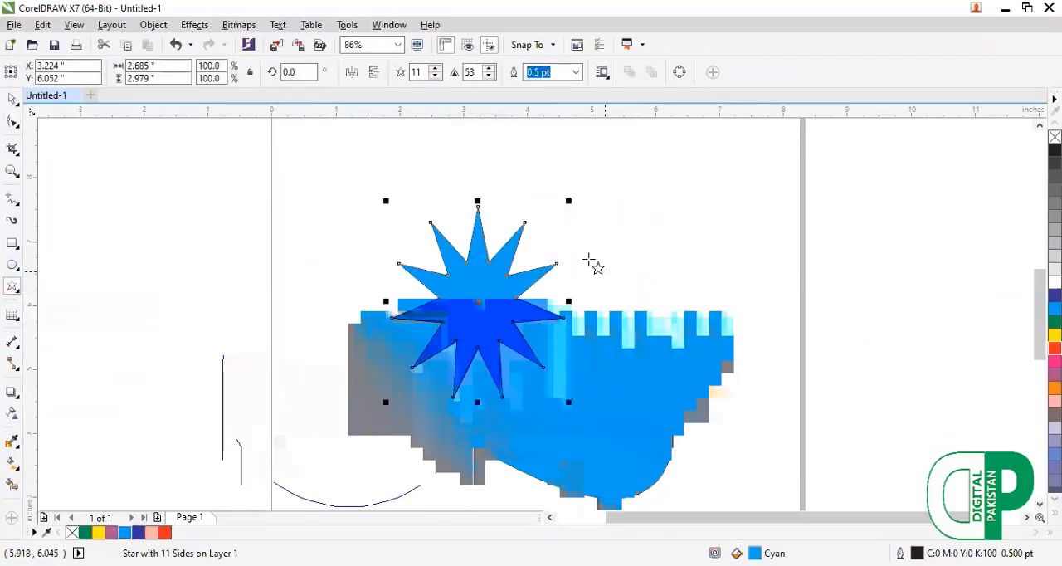
drag(556, 264, 559, 317)
key(ctrl+z)
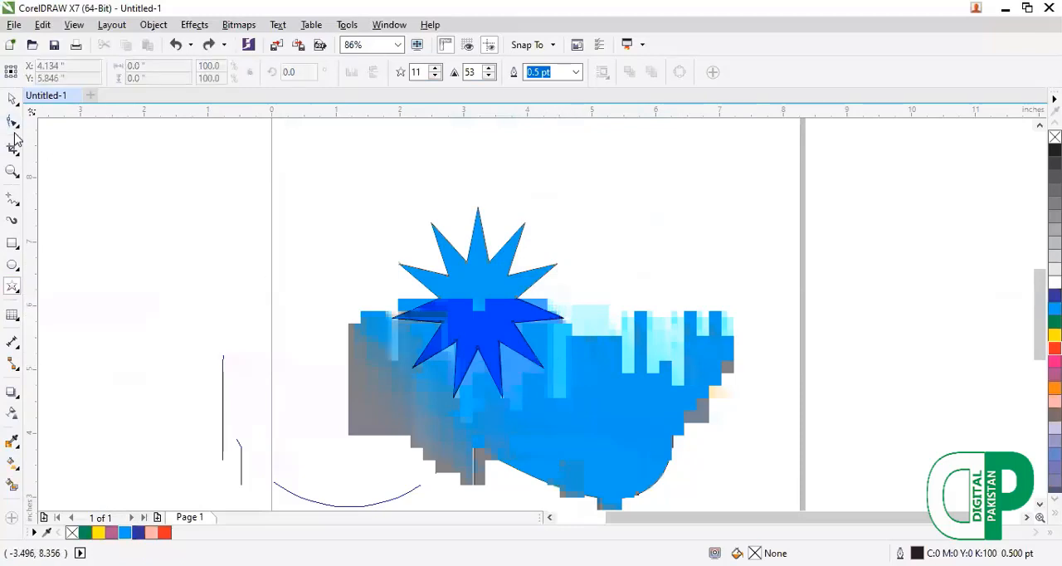
Smear the star's upper and right-hand points into curved, hooked tips with the Smear tool at a 2-inch nib and pointy smear.
key(space)
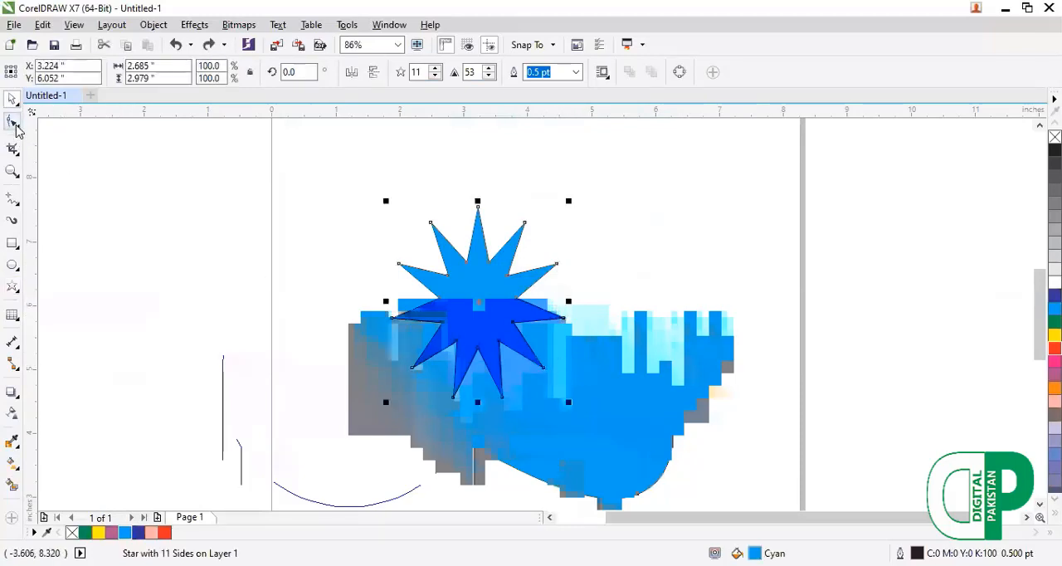
click(16, 126)
click(55, 165)
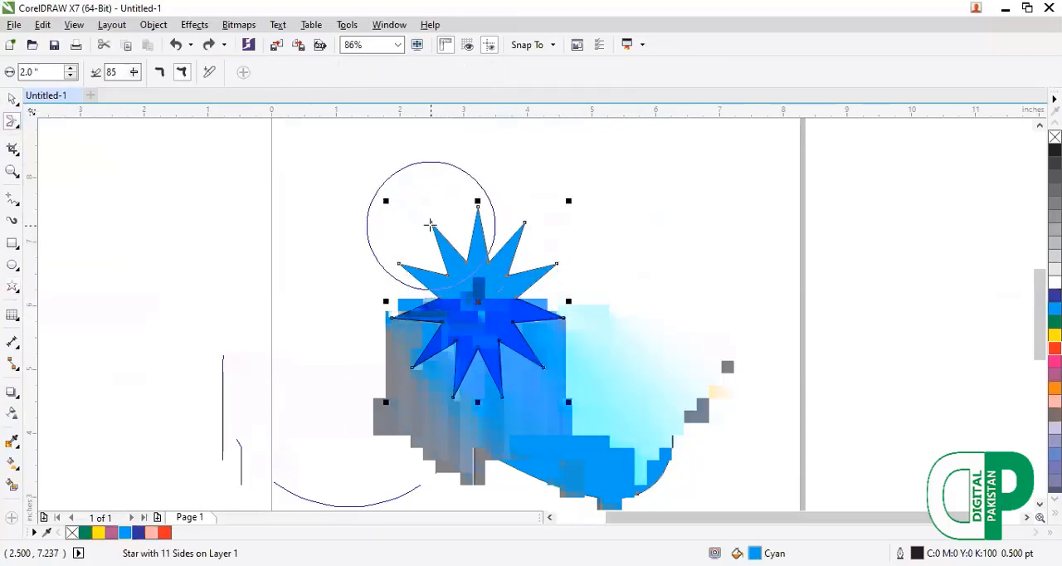
drag(432, 226, 352, 243)
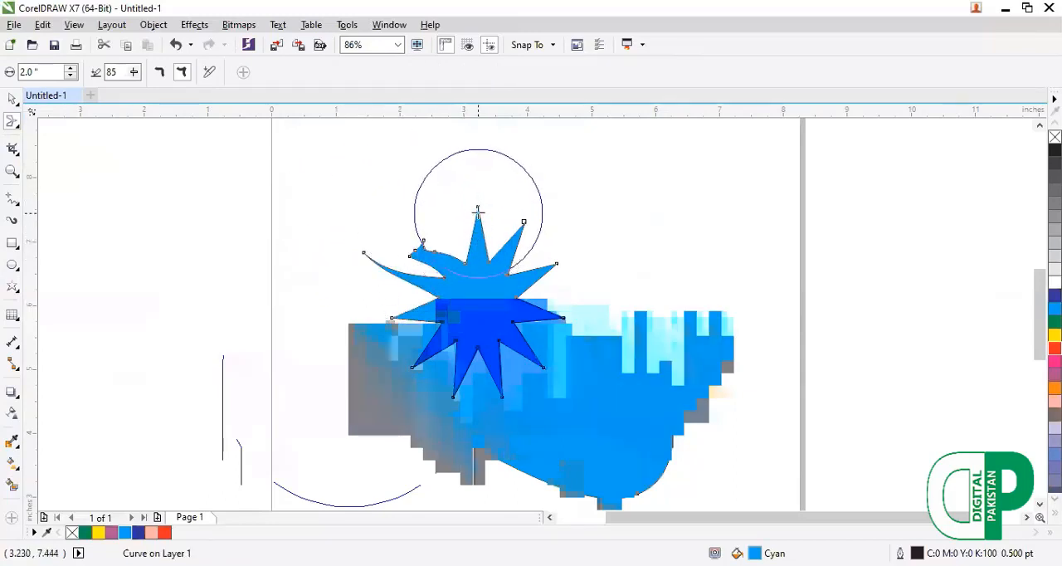
mouse_move(479, 215)
mouse_down()
mouse_move(385, 214)
mouse_move(348, 189)
mouse_up()
mouse_move(518, 229)
mouse_down()
mouse_move(547, 233)
mouse_move(597, 283)
mouse_up()
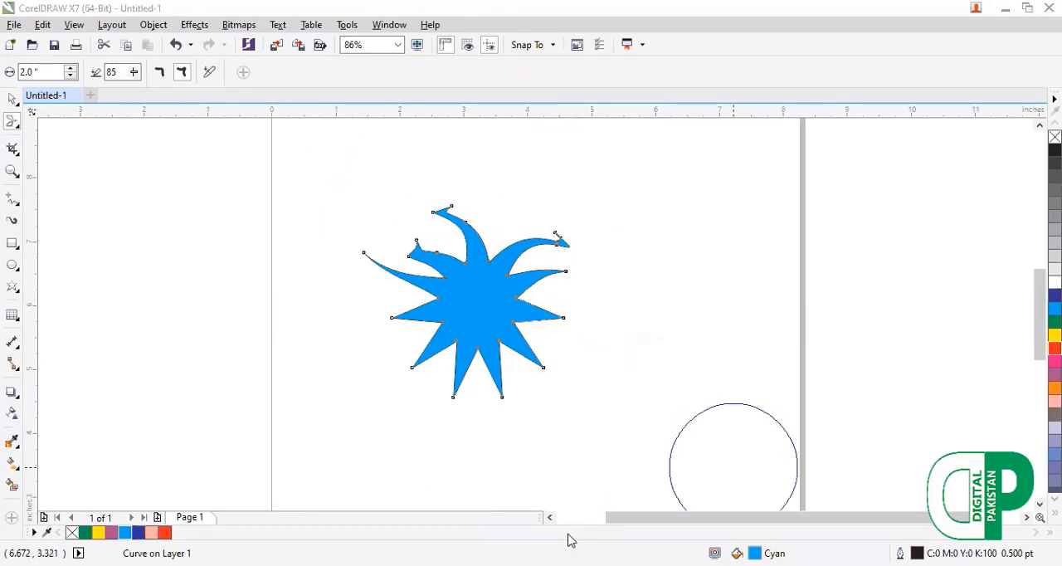
drag(550, 271, 571, 292)
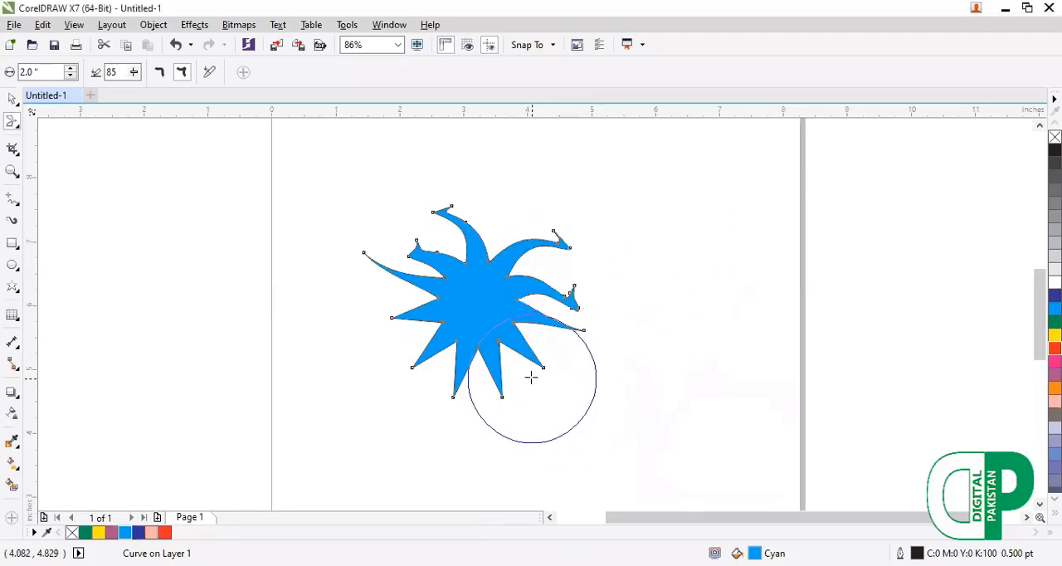
Delete the smeared star and draw a purple-filled rectangle about 5.7 by 3.1 inches in its place.
key(F10)
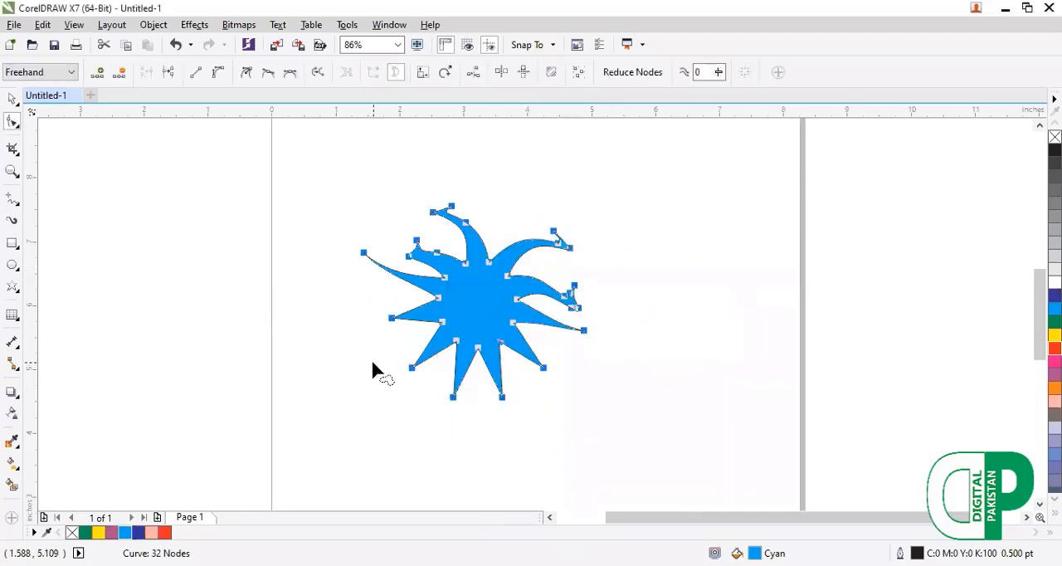
key(Delete)
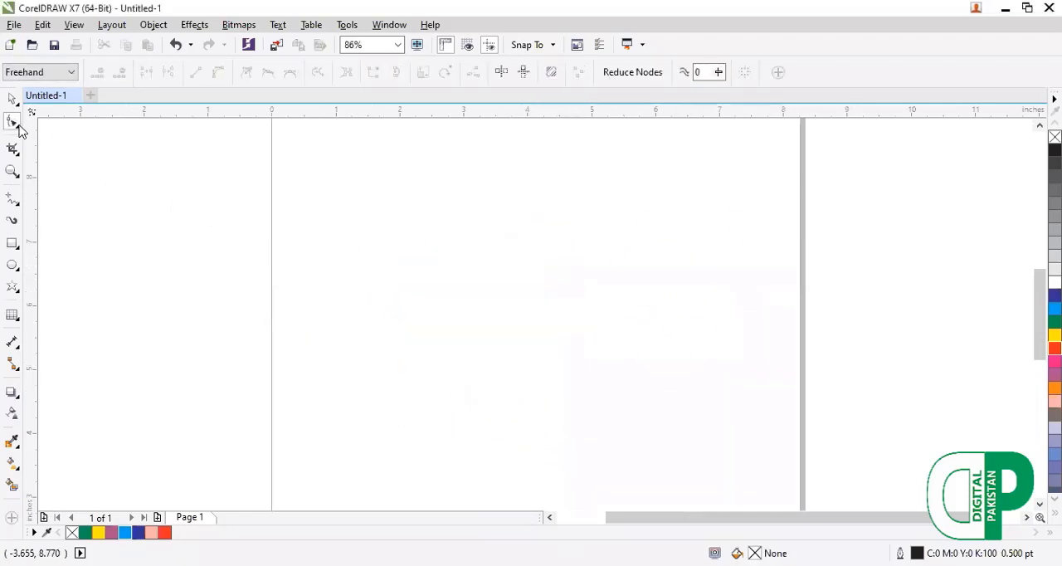
key(F6)
drag(250, 226, 615, 428)
click(111, 532)
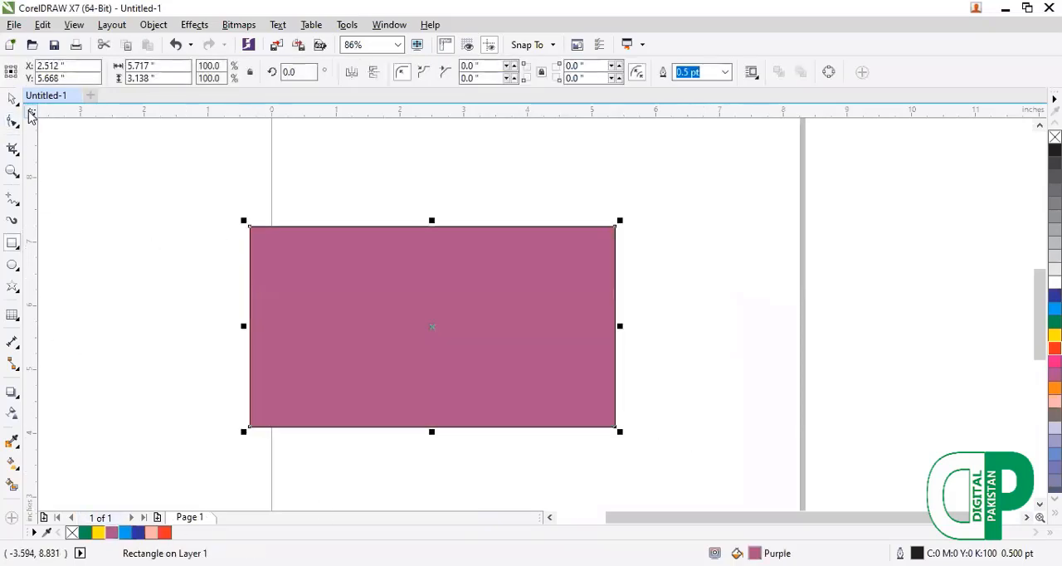
Twirl the purple rectangle's four corners, left edge and top edge counterclockwise with the Twirl tool at a 2-inch nib.
click(15, 126)
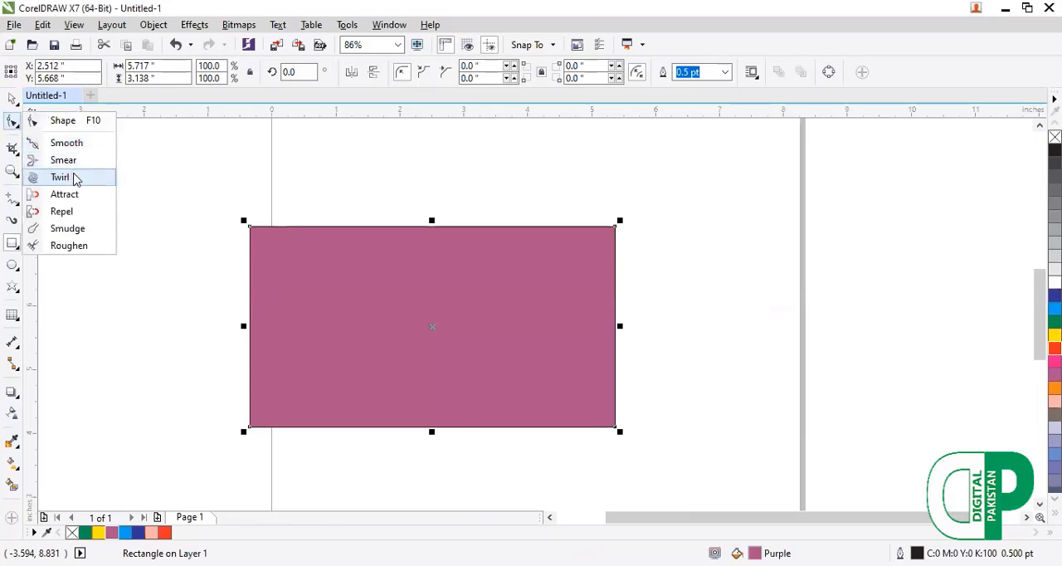
click(60, 177)
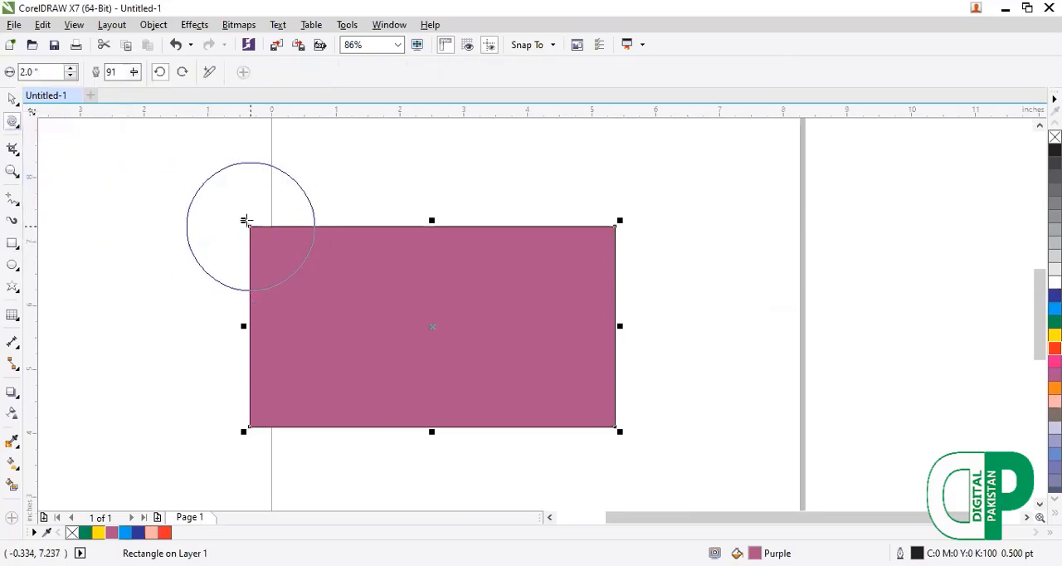
mouse_move(247, 220)
mouse_down()
mouse_move(216, 177)
mouse_move(207, 197)
mouse_up()
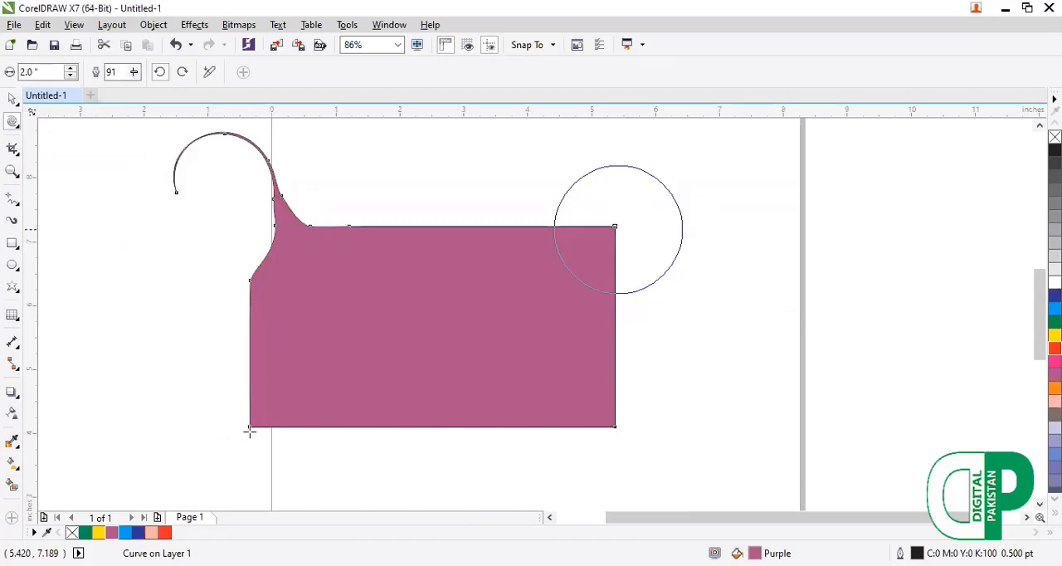
mouse_move(253, 370)
mouse_down()
mouse_move(232, 351)
mouse_move(163, 351)
mouse_up()
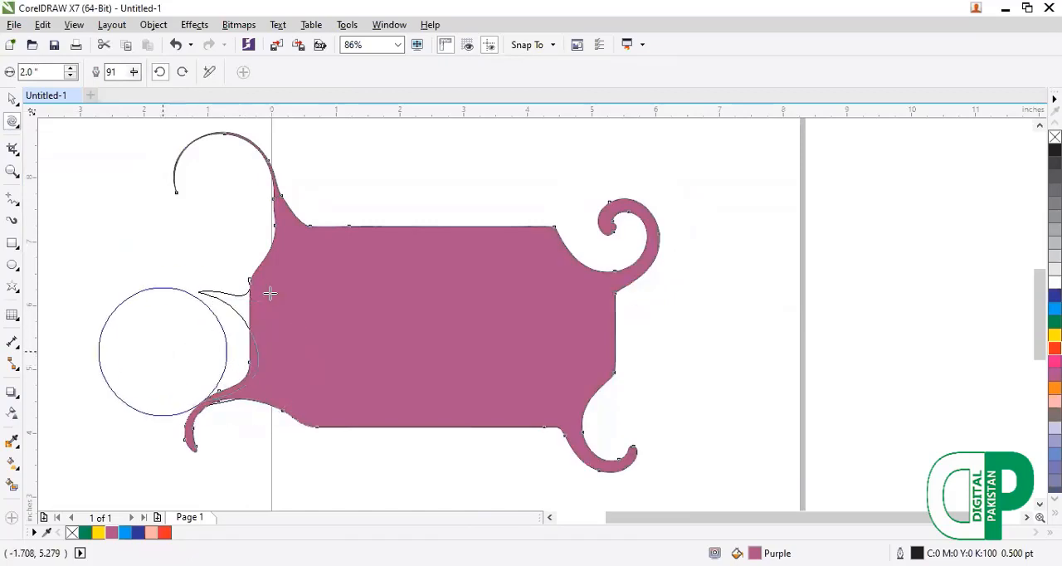
mouse_move(384, 235)
mouse_down()
mouse_move(348, 229)
mouse_move(426, 190)
mouse_move(408, 201)
mouse_up()
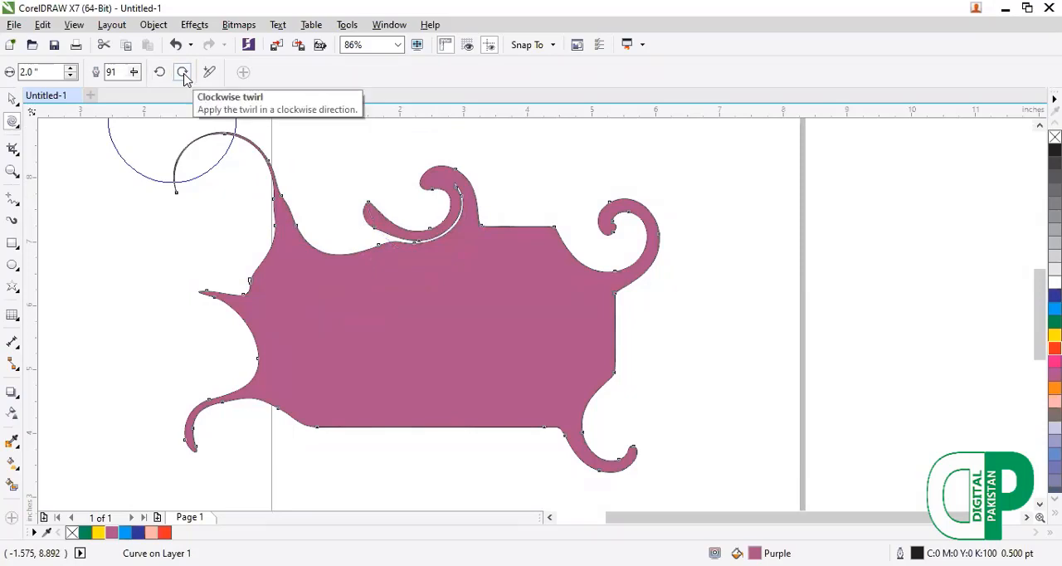
Switch to clockwise twirl and curl the purple shape's right, bottom, top and left edges.
click(182, 72)
mouse_move(600, 249)
mouse_down()
mouse_move(611, 308)
mouse_move(654, 321)
mouse_move(638, 369)
mouse_up()
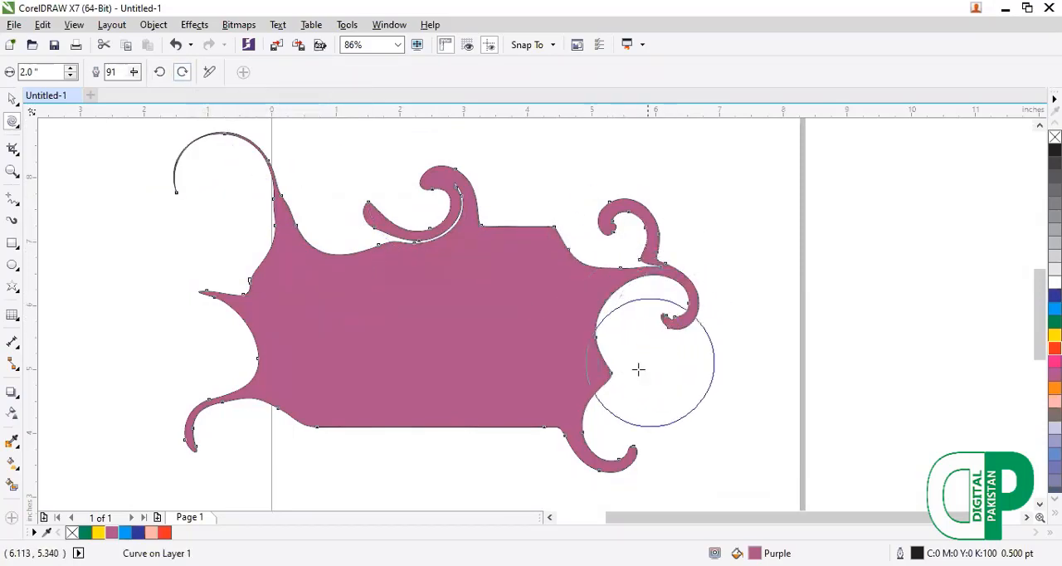
mouse_move(547, 431)
mouse_down()
mouse_move(524, 456)
mouse_move(338, 459)
mouse_move(316, 471)
mouse_up()
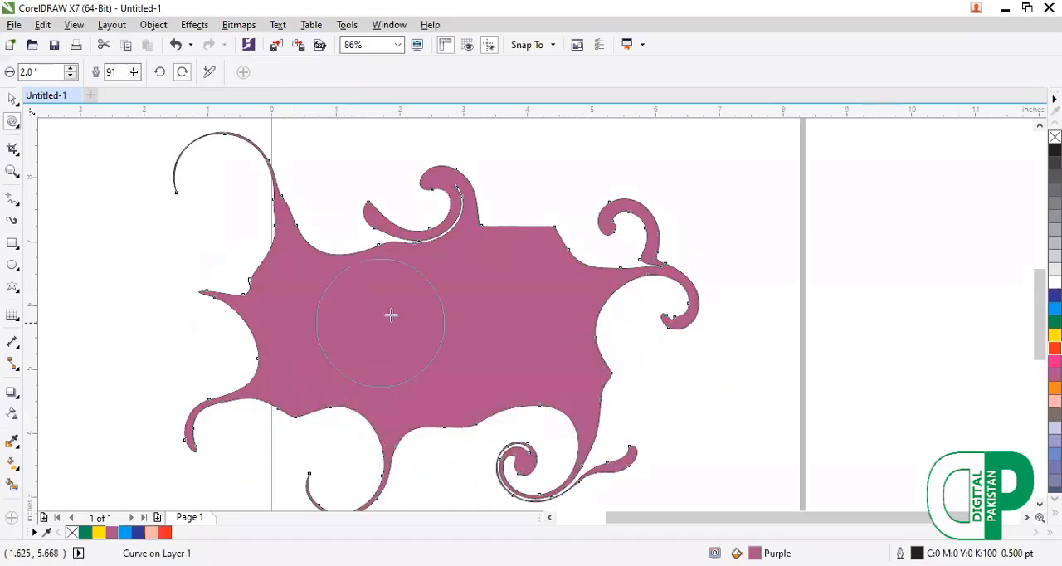
drag(493, 394, 493, 415)
mouse_move(523, 223)
mouse_down()
mouse_move(548, 232)
mouse_move(572, 179)
mouse_up()
mouse_move(258, 333)
mouse_down()
mouse_move(281, 378)
mouse_move(242, 334)
mouse_move(302, 373)
mouse_move(232, 332)
mouse_move(298, 324)
mouse_up()
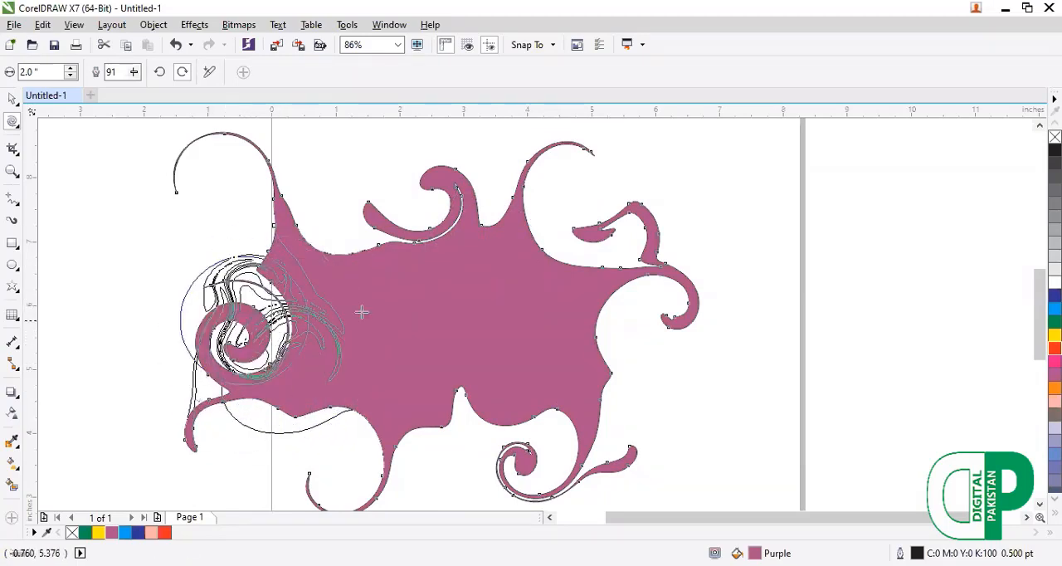
Select all nodes of the twirled purple shape and delete it.
key(F10)
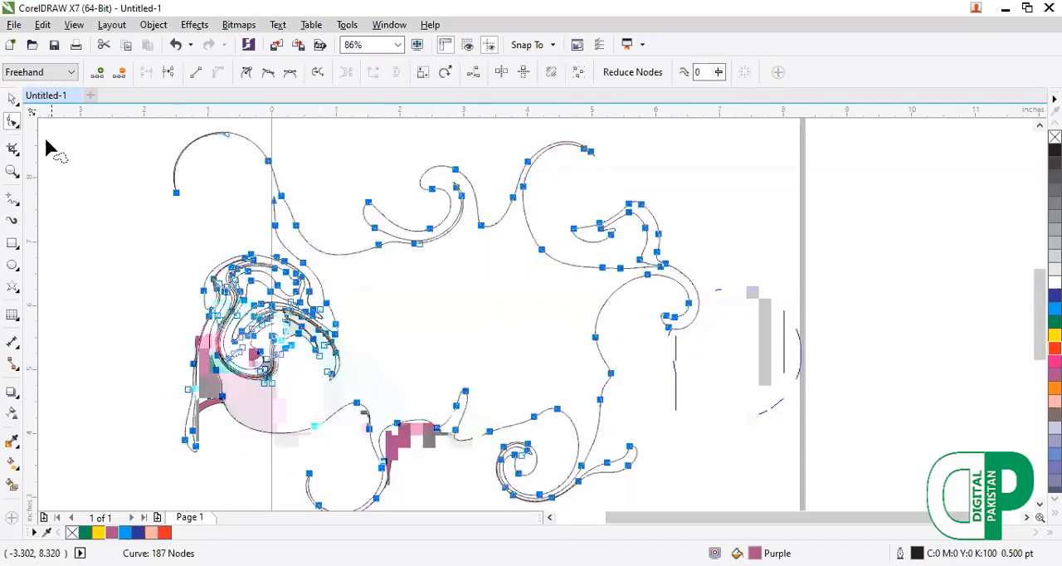
click(13, 99)
click(192, 244)
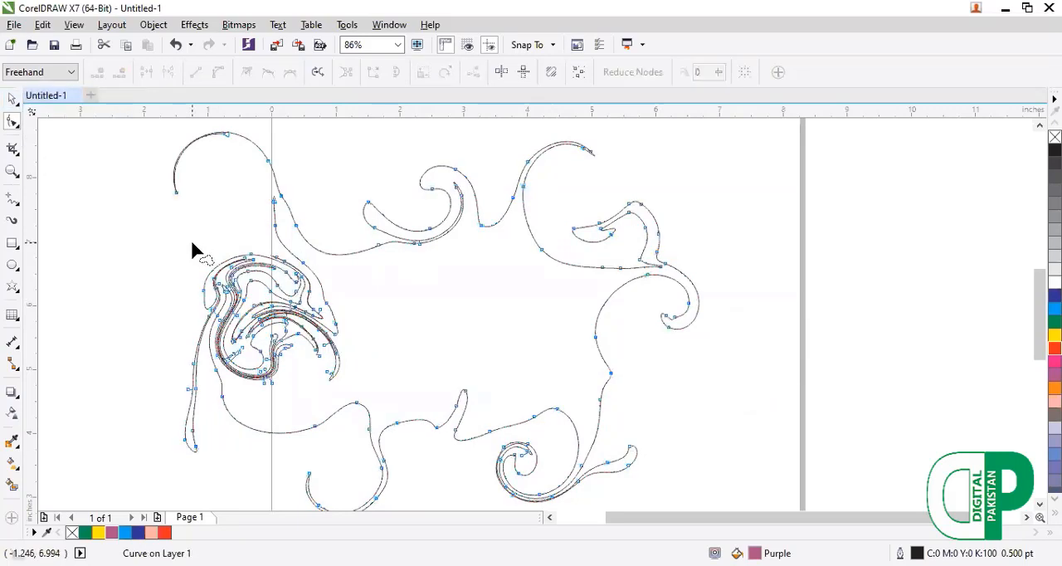
key(ctrl+a)
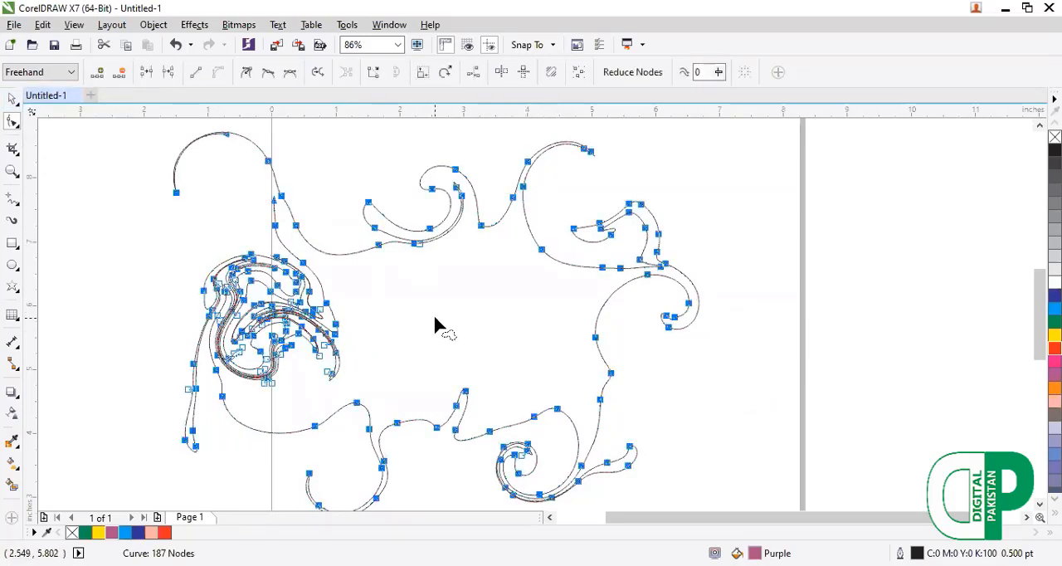
key(Delete)
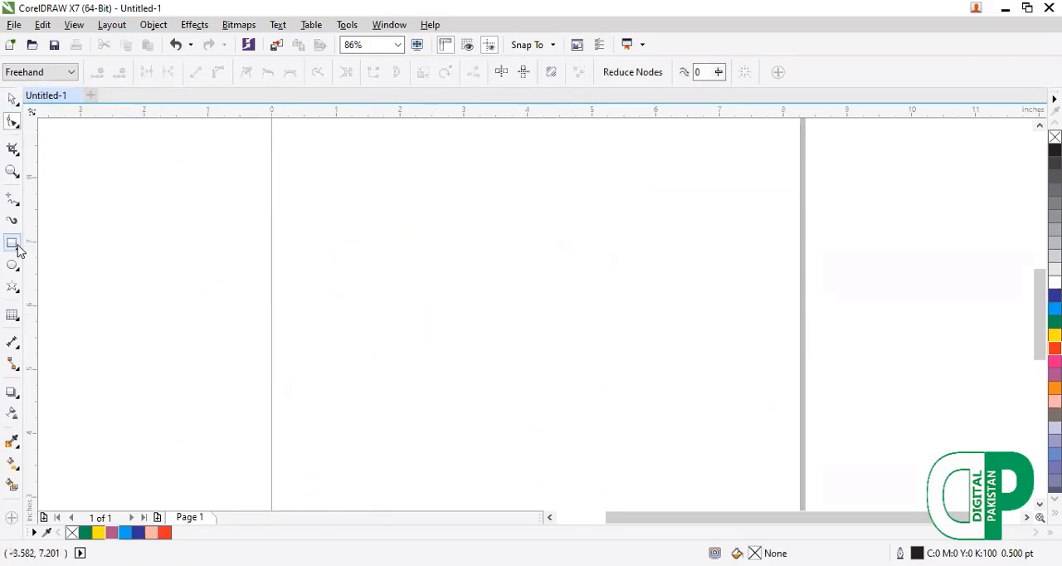
Draw a rectangle about 4.2 by 3.0 inches and an ellipse about 3.1 by 3.5 inches overlapping its right end.
click(19, 248)
drag(257, 188, 524, 379)
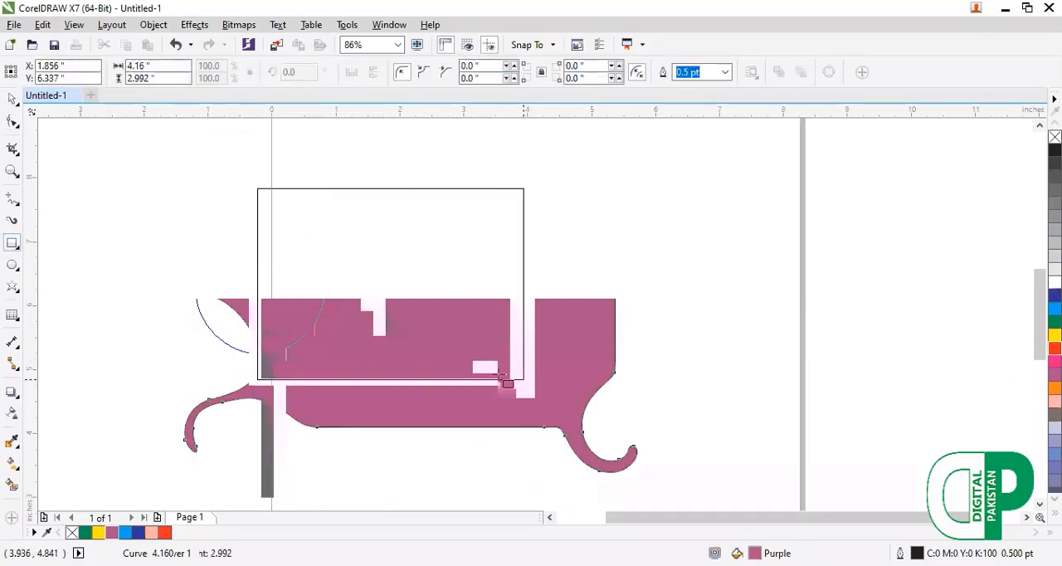
click(21, 274)
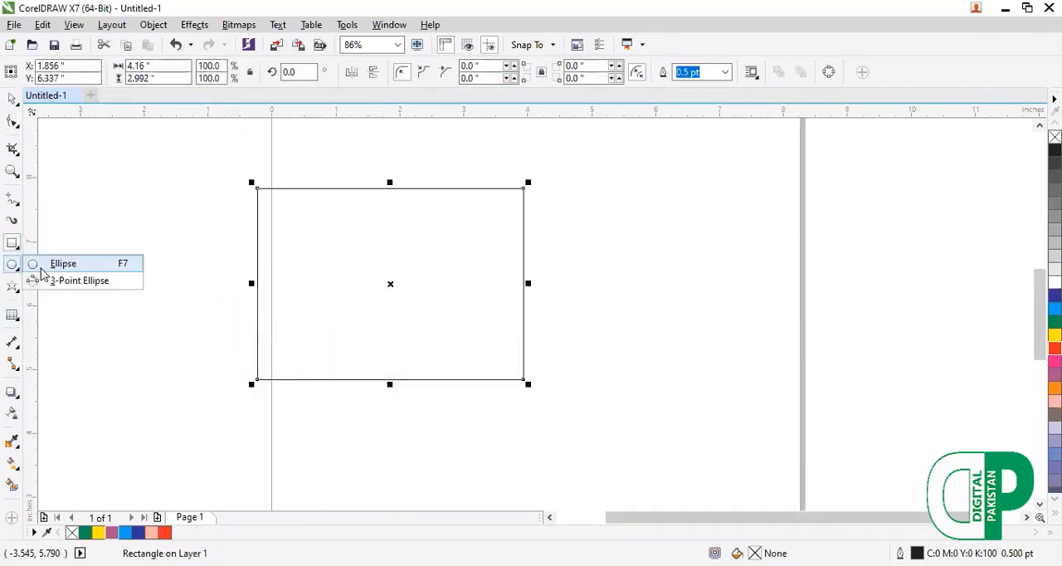
click(52, 263)
drag(458, 171, 656, 395)
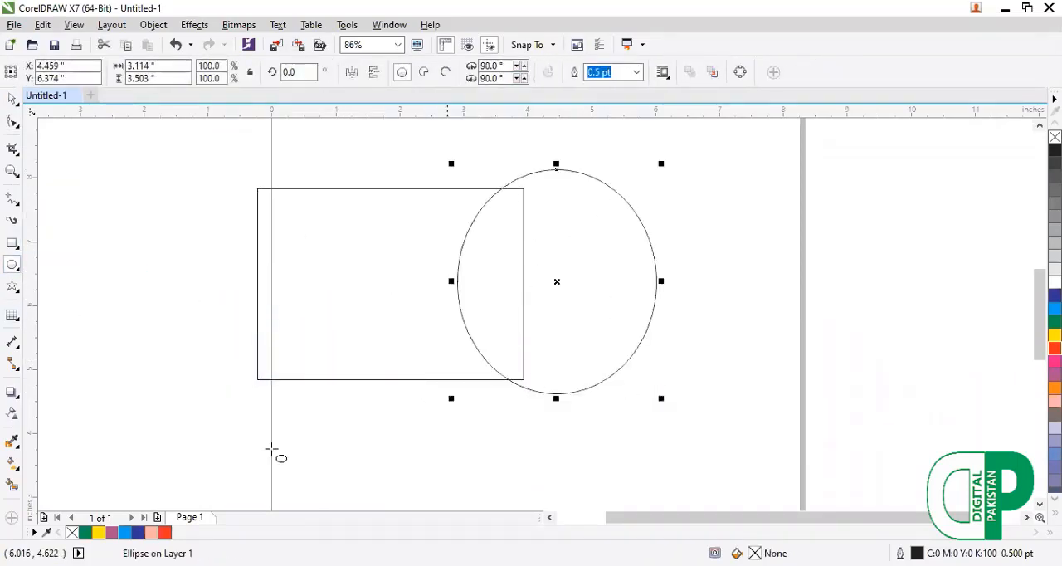
Fill the ellipse with red and the rectangle with cyan.
click(166, 531)
click(271, 374)
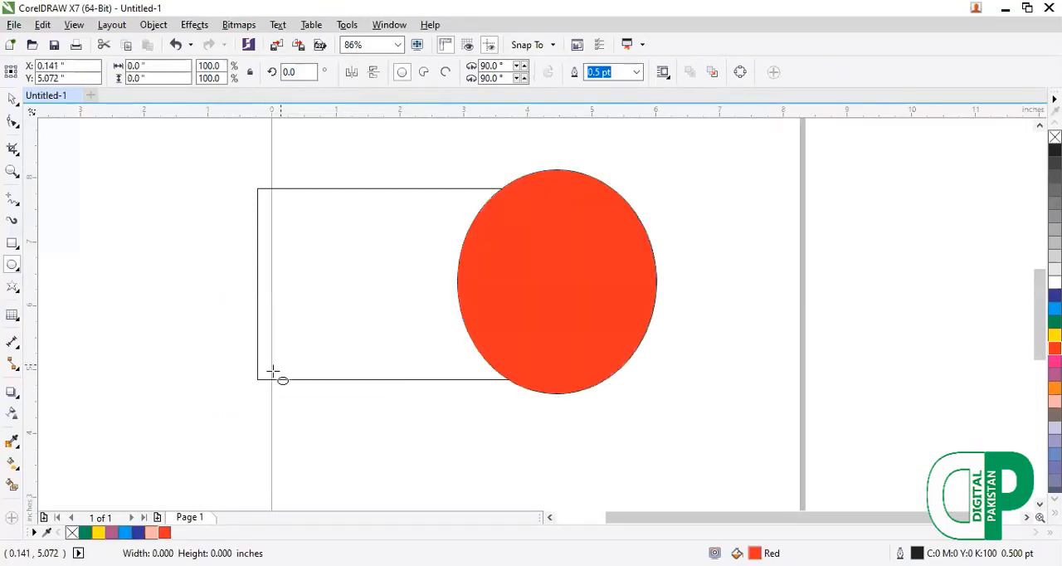
key(space)
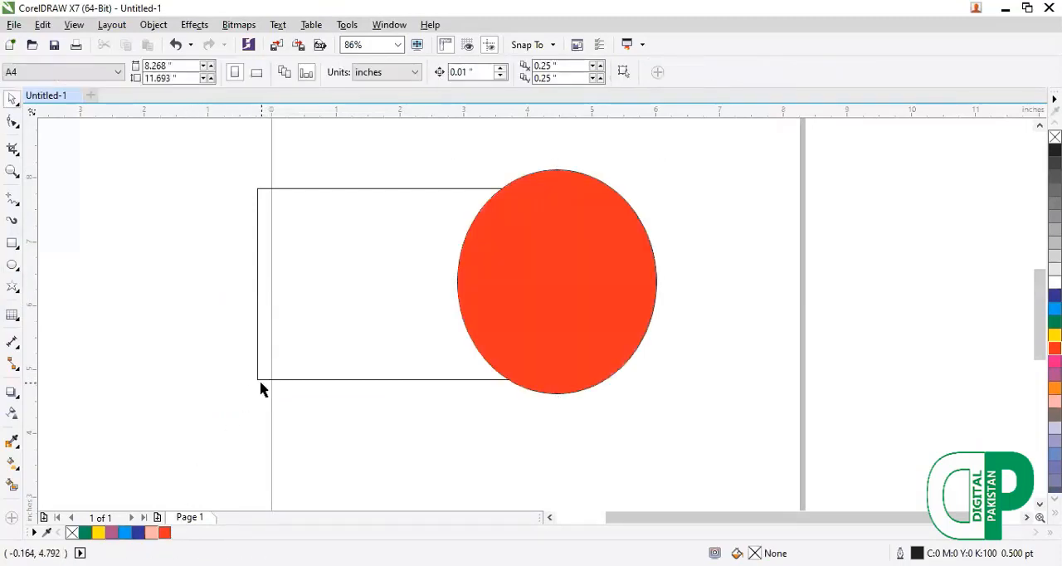
click(260, 379)
click(124, 532)
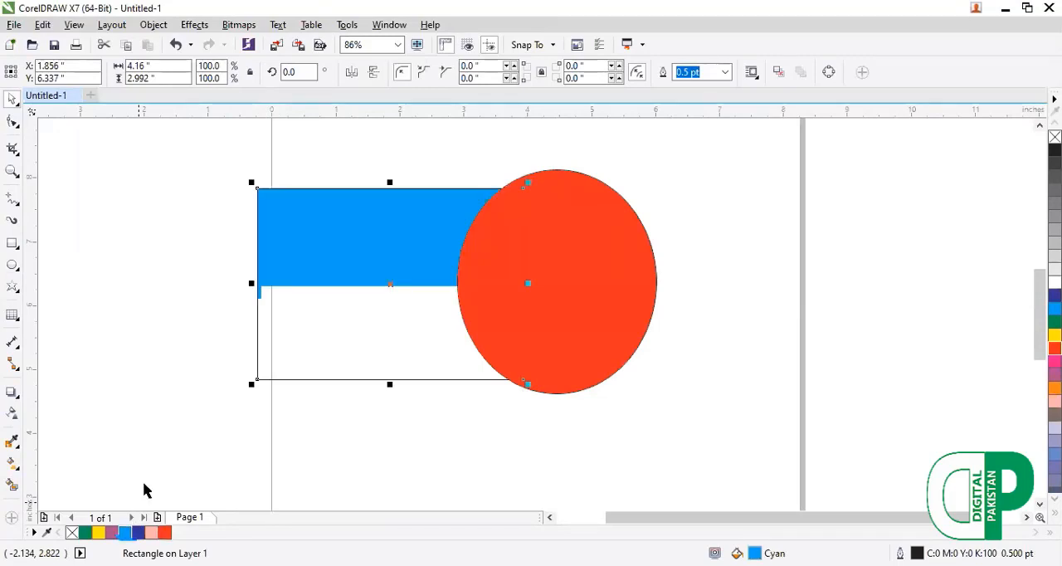
Select the rectangle and ellipse together and twirl them clockwise around their overlap and the rectangle's bottom edge.
drag(211, 134, 683, 485)
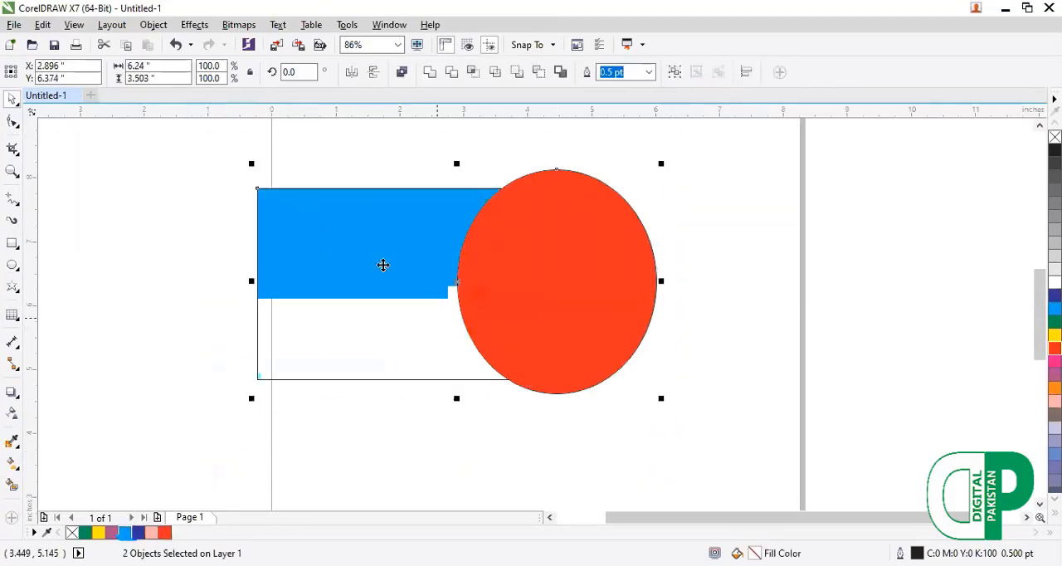
click(17, 127)
click(62, 179)
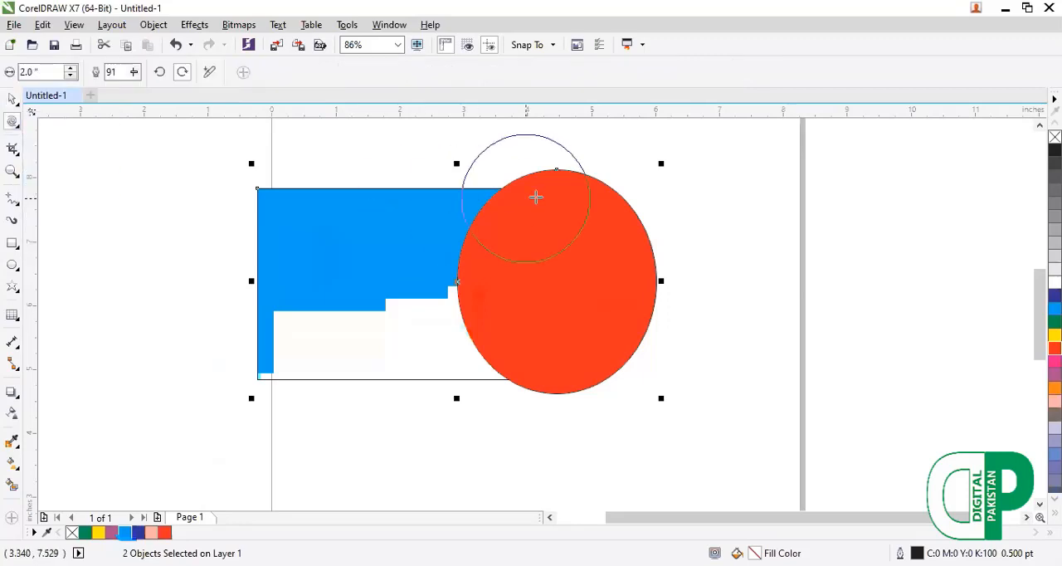
mouse_move(536, 194)
mouse_down()
mouse_move(556, 171)
mouse_move(563, 208)
mouse_move(511, 228)
mouse_move(433, 200)
mouse_move(500, 200)
mouse_move(439, 260)
mouse_up()
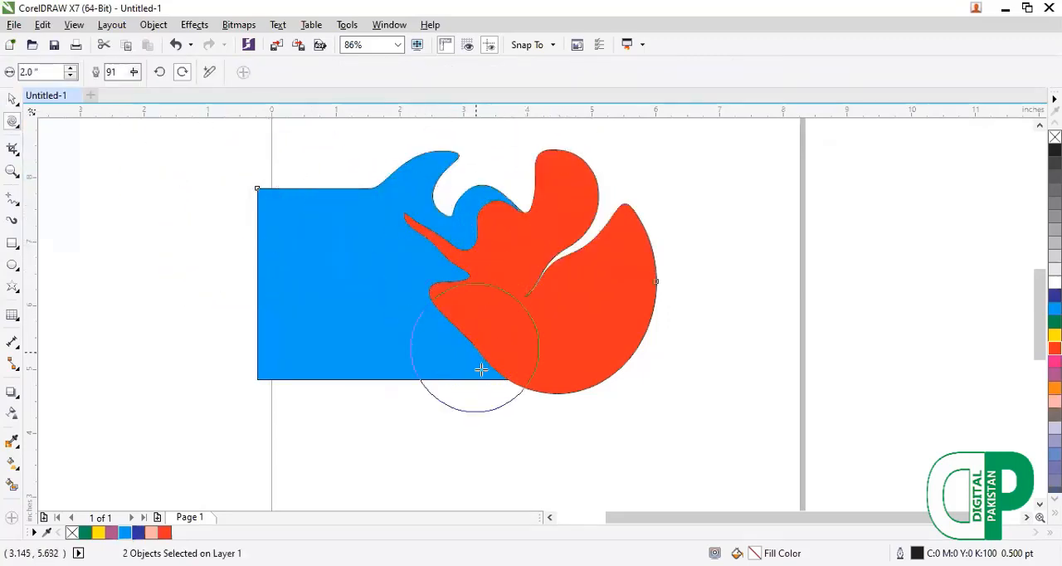
drag(506, 375, 443, 433)
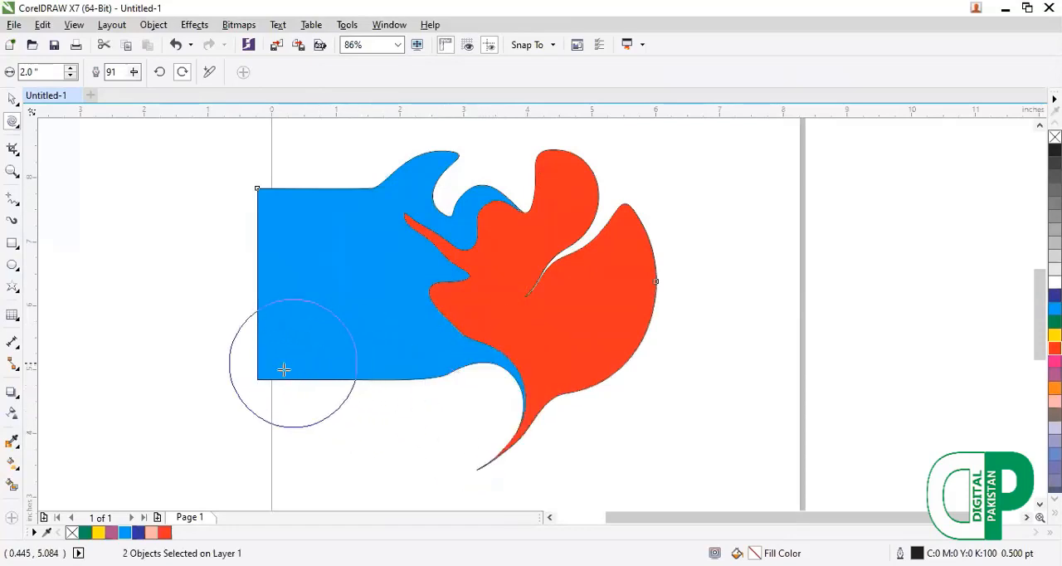
drag(492, 317, 372, 410)
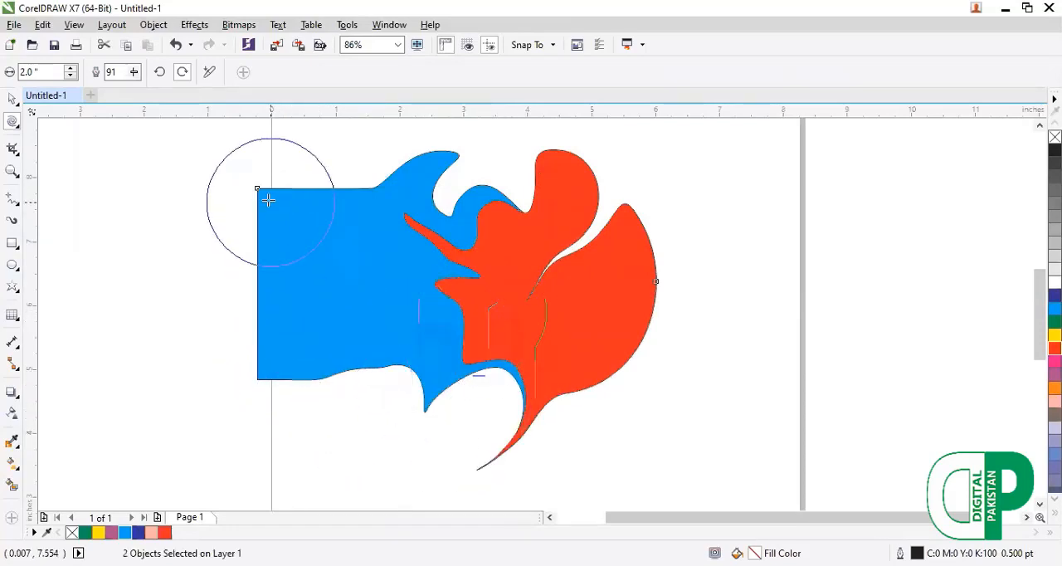
Twirl the blue shape's upper-left corner, the red shape's right edge and the area where they overlap clockwise.
drag(301, 226, 301, 226)
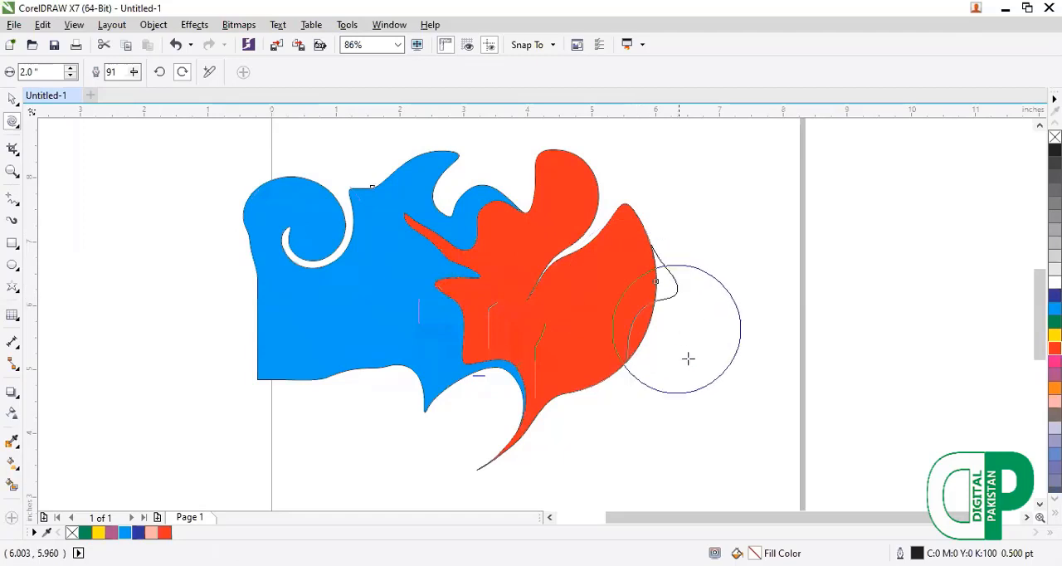
click(656, 303)
mouse_move(611, 357)
mouse_down()
mouse_move(380, 258)
mouse_move(396, 253)
mouse_move(479, 337)
mouse_move(496, 270)
mouse_move(408, 284)
mouse_move(408, 250)
mouse_up()
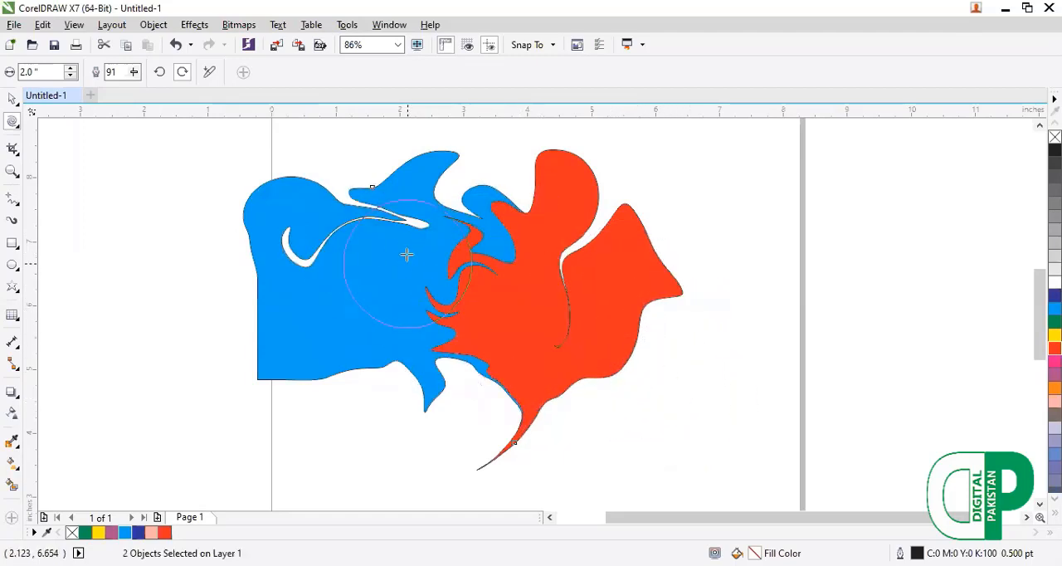
Smear the overlap of the blue and red shapes with the Smear tool.
click(17, 127)
click(53, 162)
mouse_move(451, 341)
mouse_down()
mouse_move(445, 383)
mouse_move(348, 296)
mouse_move(480, 247)
mouse_move(432, 355)
mouse_move(457, 263)
mouse_move(375, 361)
mouse_move(448, 348)
mouse_up()
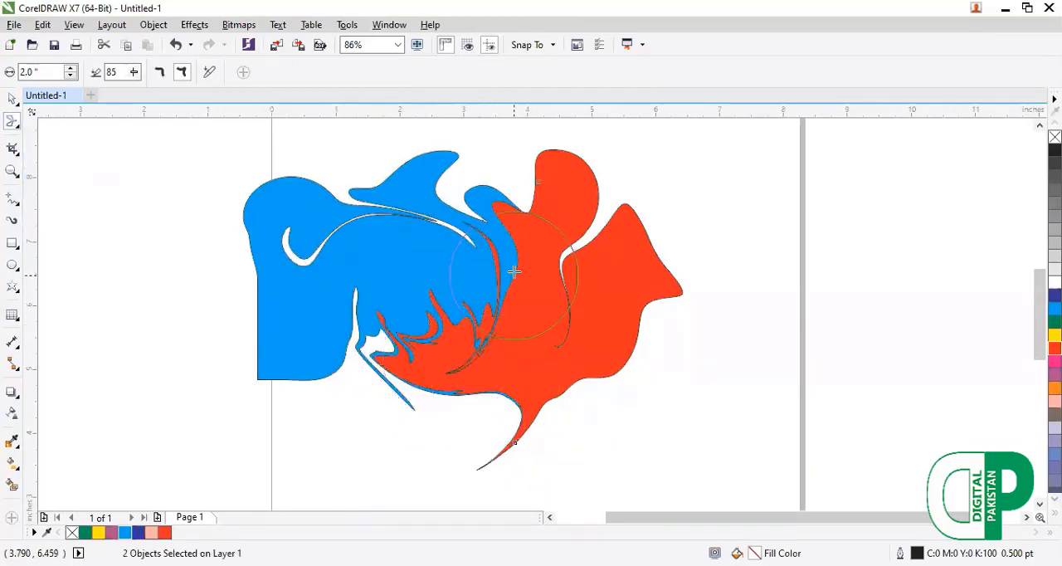
mouse_move(492, 246)
mouse_down()
mouse_move(411, 252)
mouse_move(510, 254)
mouse_move(387, 299)
mouse_move(398, 336)
mouse_up()
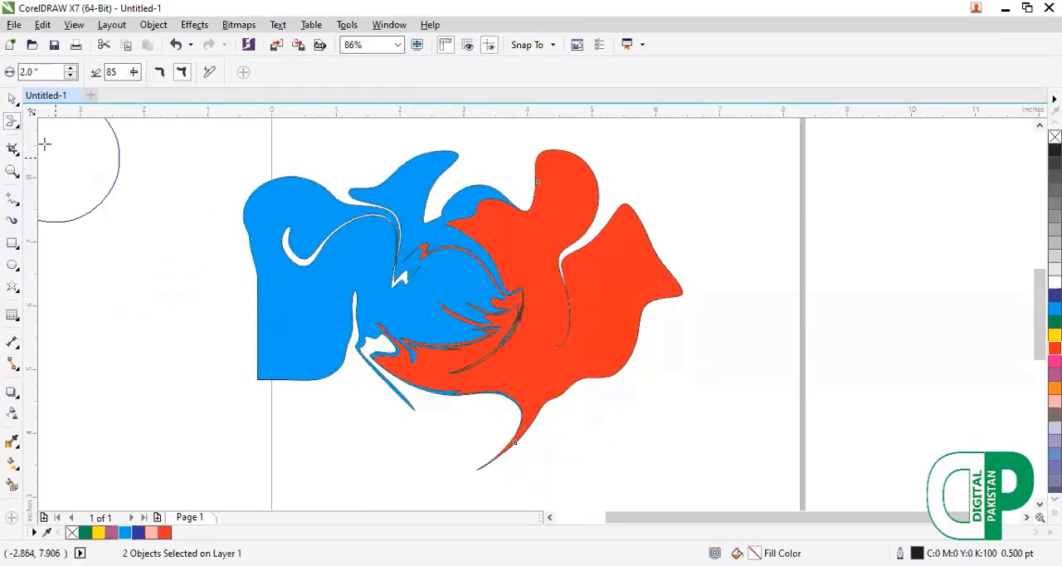
Smooth the edges around the overlap and bottom of the blue and red shapes with the Smooth tool.
click(16, 127)
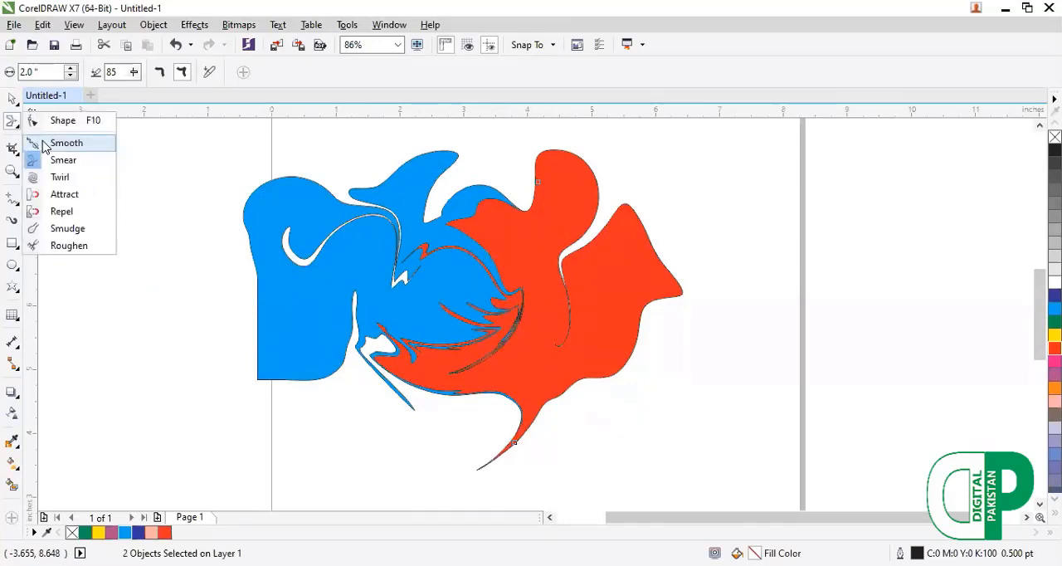
click(63, 142)
mouse_move(536, 316)
mouse_down()
mouse_move(509, 388)
mouse_move(401, 390)
mouse_move(517, 358)
mouse_move(468, 390)
mouse_move(430, 334)
mouse_move(409, 324)
mouse_move(512, 361)
mouse_move(368, 414)
mouse_up()
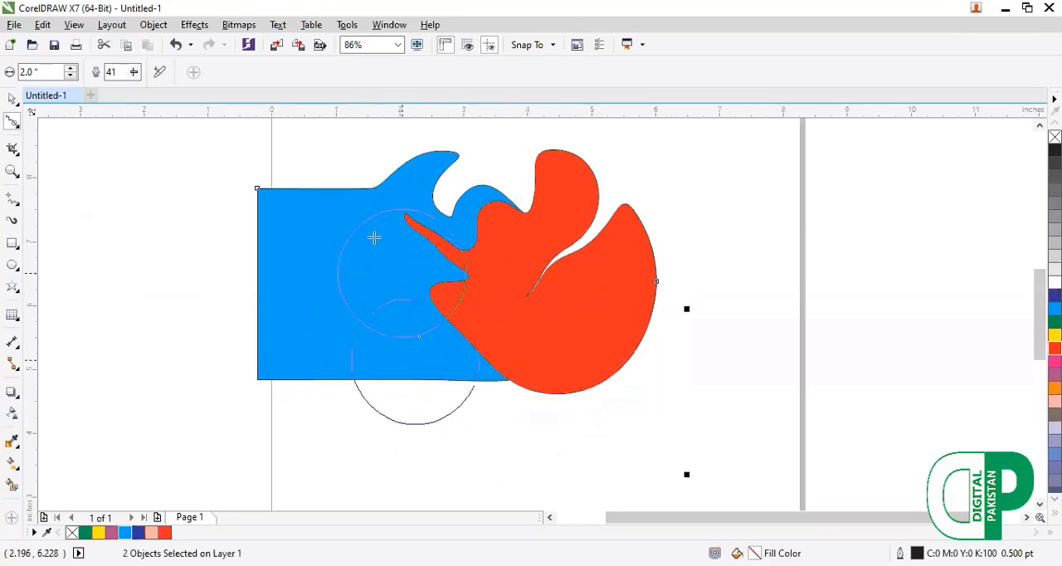
Twirl the bottom edges around the overlap and the red shape's lower-right edge clockwise.
click(19, 129)
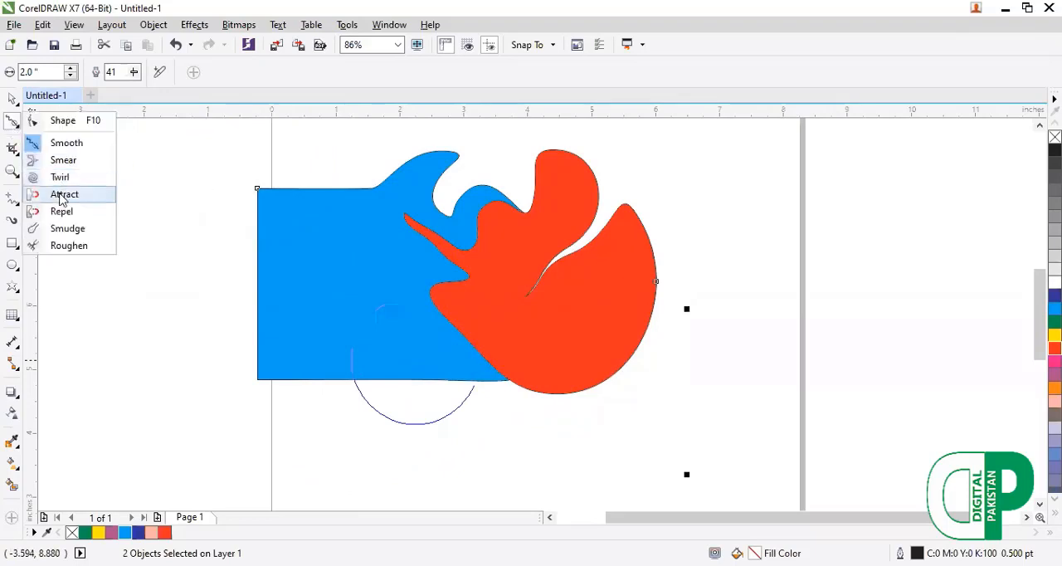
click(60, 177)
mouse_move(420, 360)
mouse_down()
mouse_move(474, 363)
mouse_move(476, 408)
mouse_move(483, 363)
mouse_move(440, 336)
mouse_move(403, 403)
mouse_up()
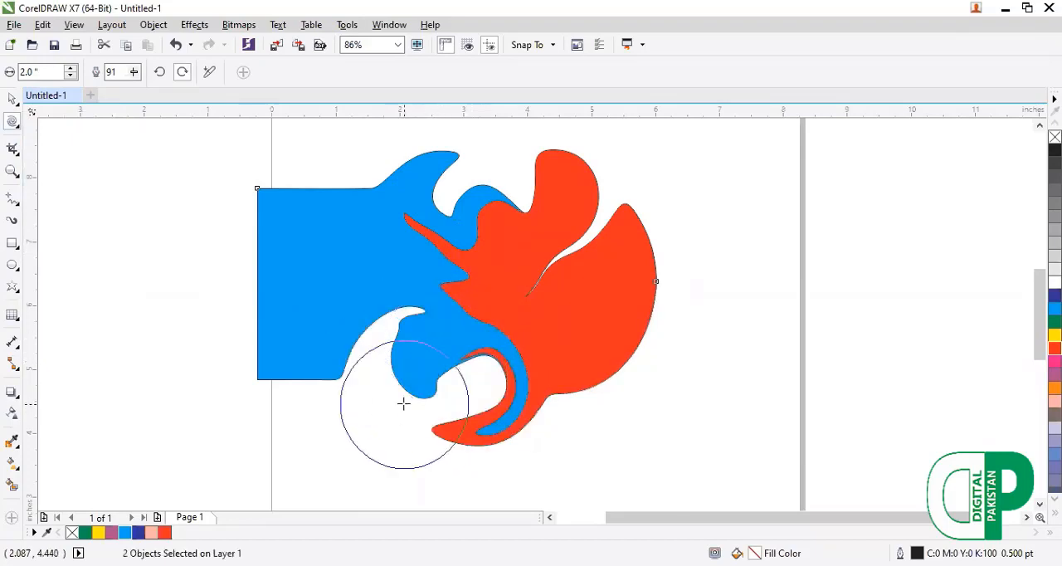
mouse_move(599, 348)
mouse_down()
mouse_move(569, 405)
mouse_move(614, 402)
mouse_up()
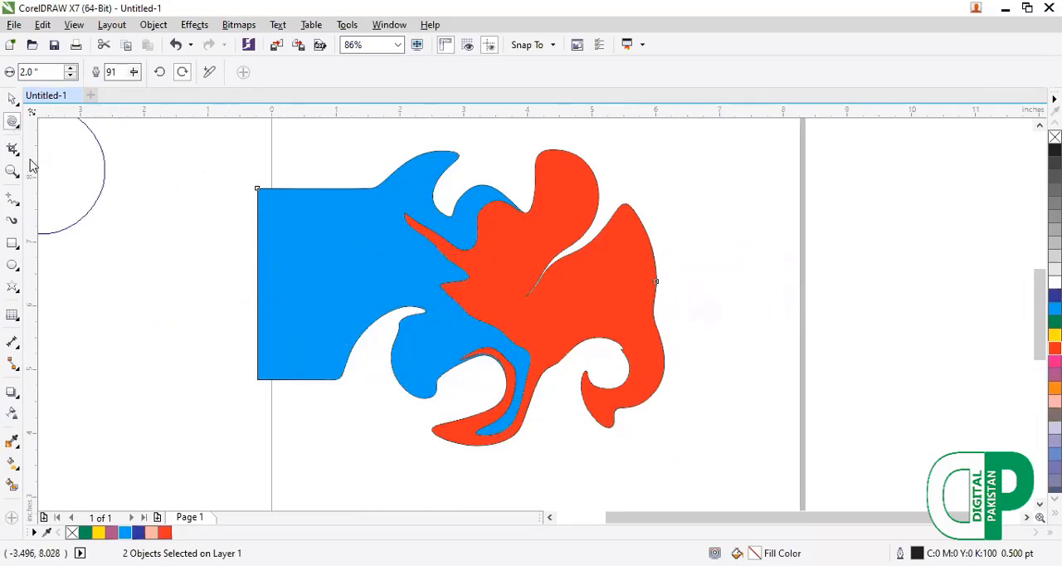
Smooth the blue shape's upper-left corner and the red shape's right side.
click(14, 126)
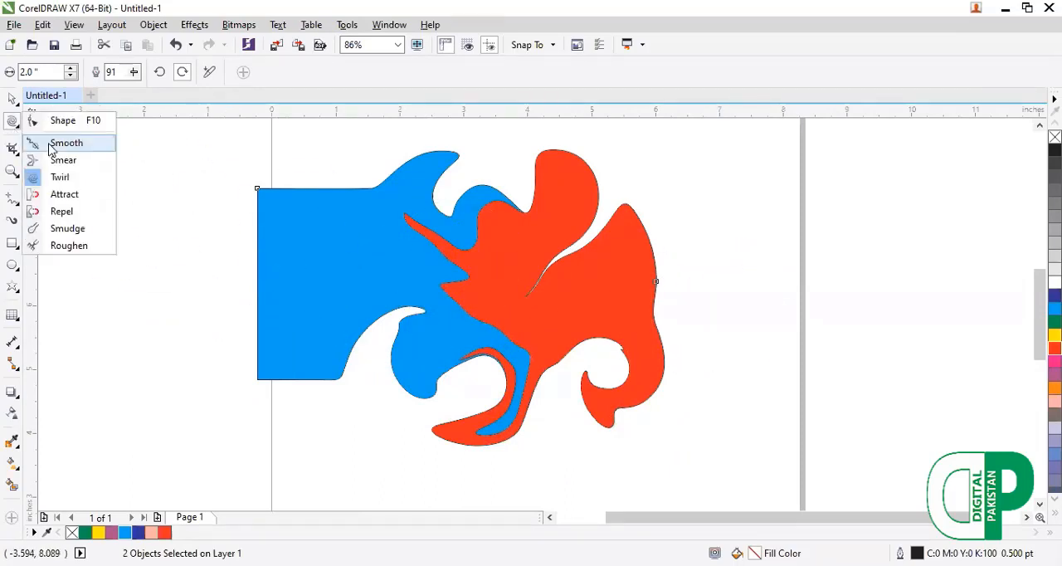
click(52, 148)
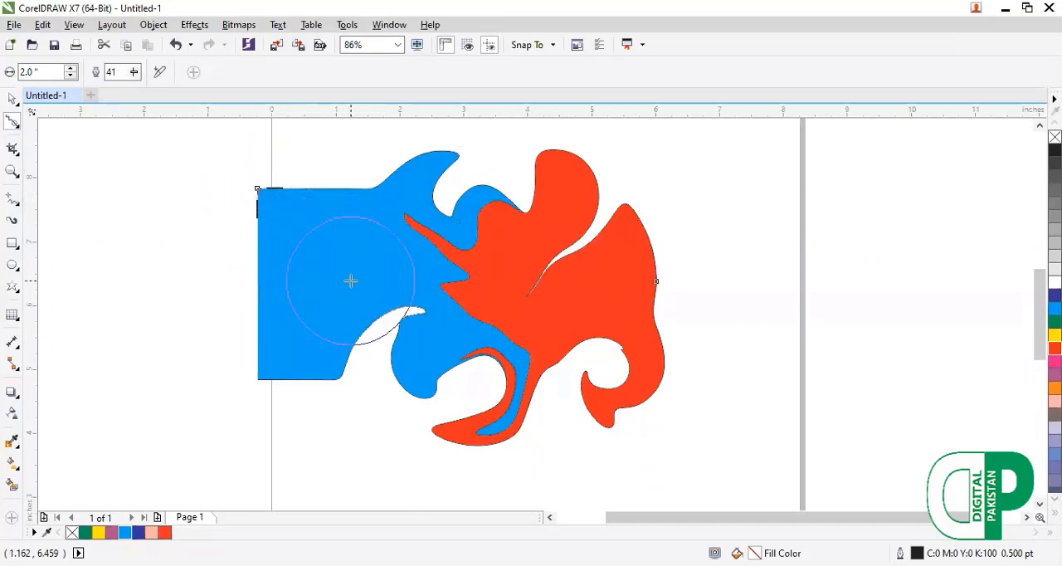
drag(264, 190, 339, 255)
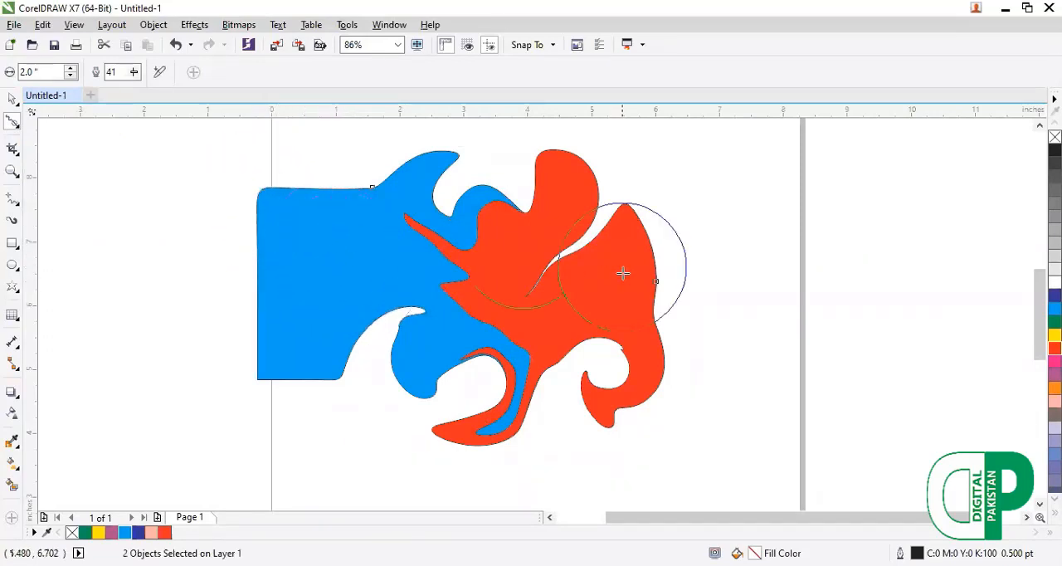
drag(625, 288, 524, 283)
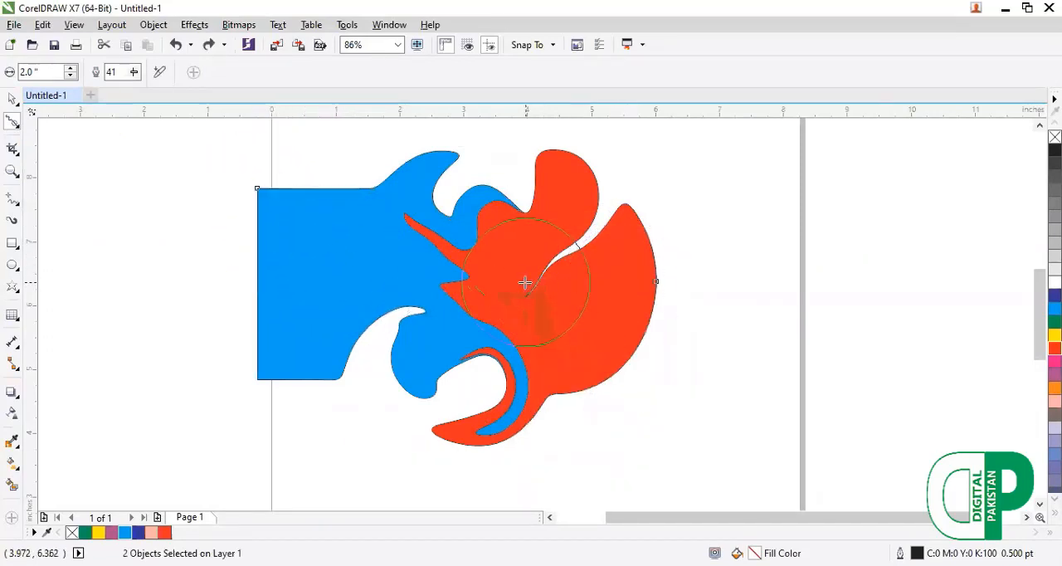
Delete both the red and the blue twirled shapes from the page.
key(F10)
key(Delete)
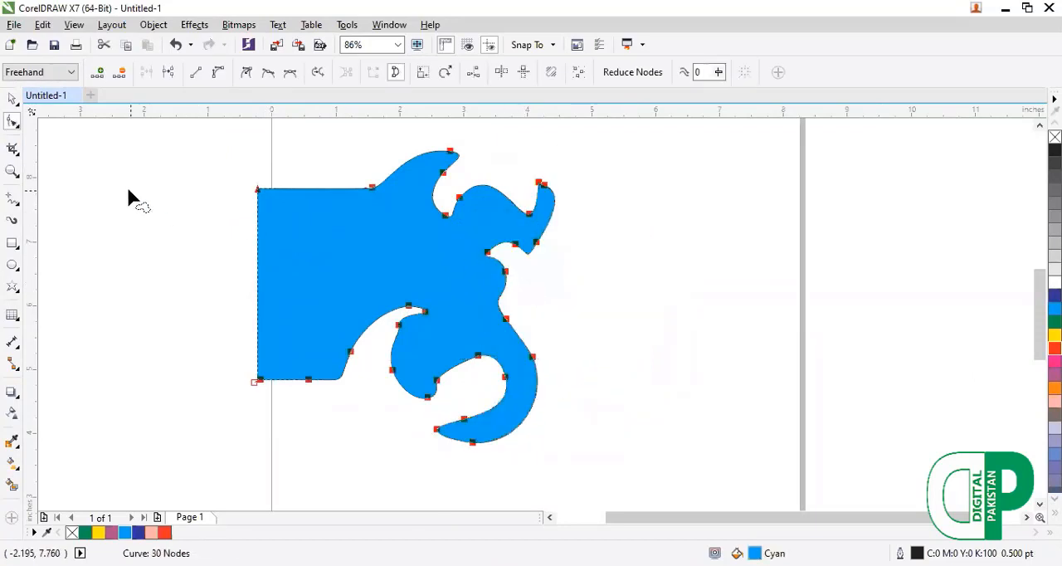
click(13, 102)
click(41, 101)
key(Delete)
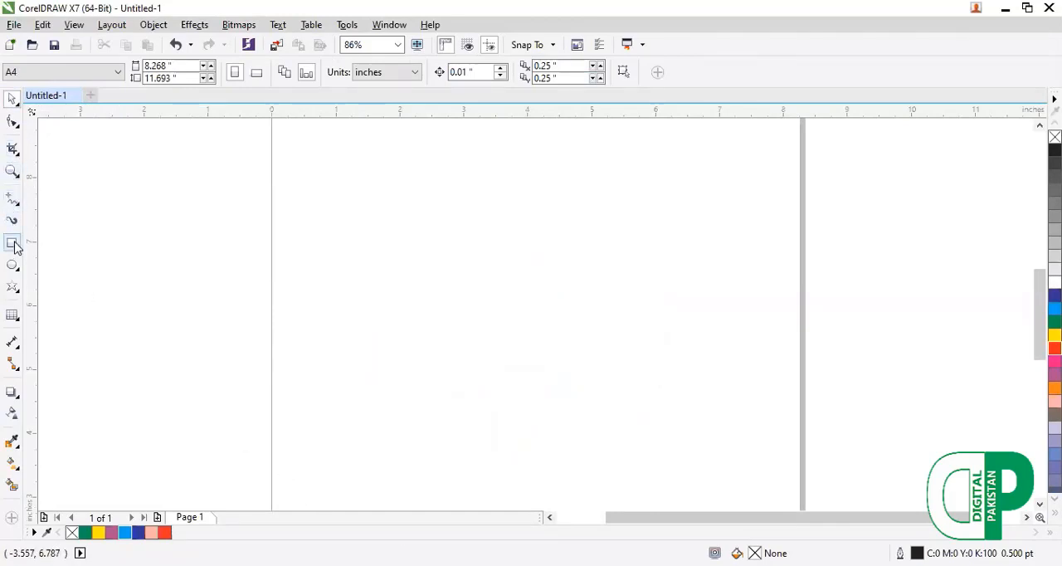
Draw a rectangle about 6.2 by 3.5 inches and fill it with green.
mouse_move(199, 177)
mouse_down()
mouse_move(543, 408)
mouse_move(594, 404)
mouse_up()
click(84, 532)
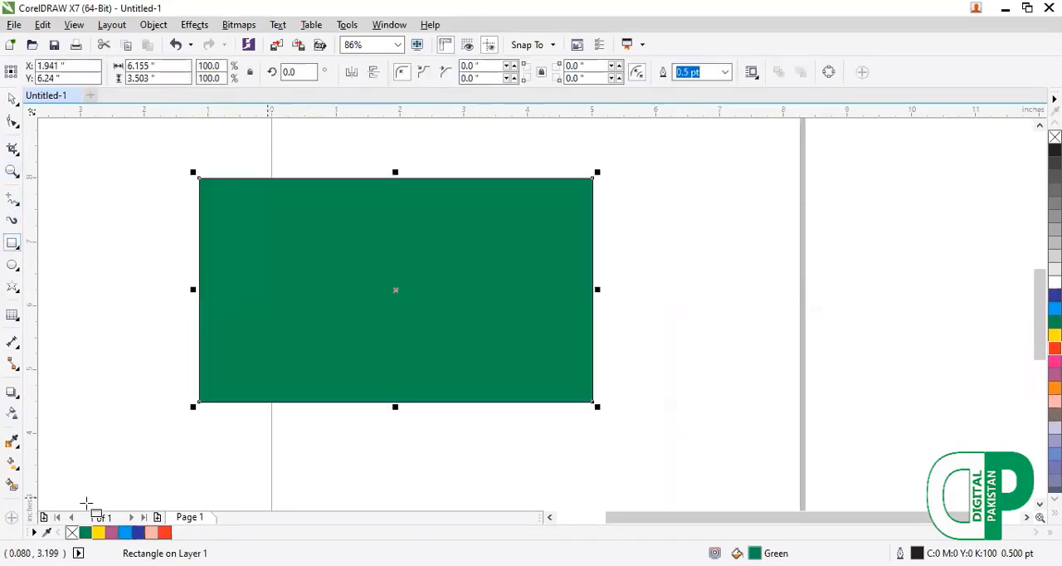
Pull the green rectangle's upper-right corner inward with the Attract tool.
click(16, 124)
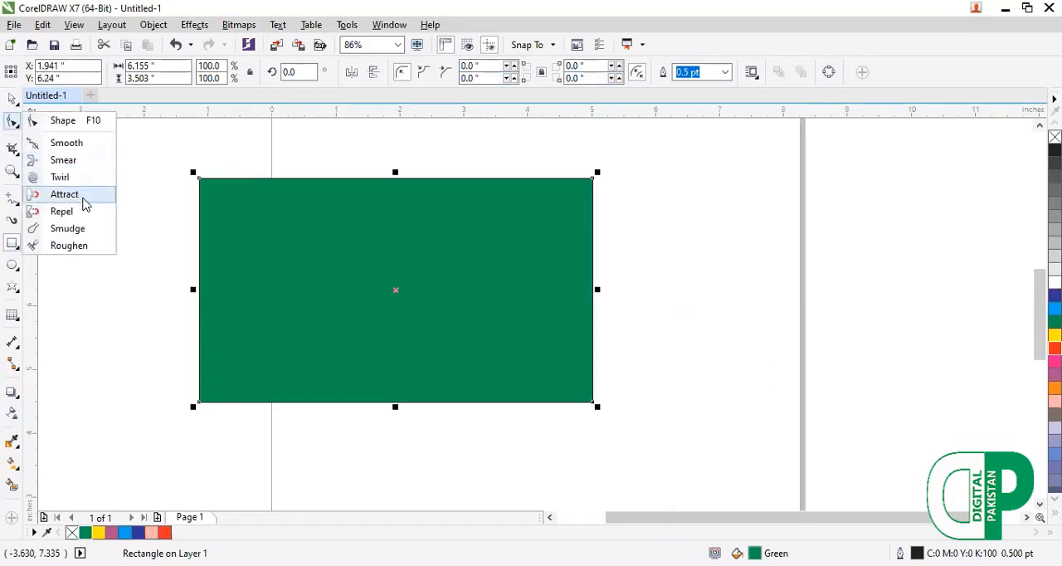
click(83, 201)
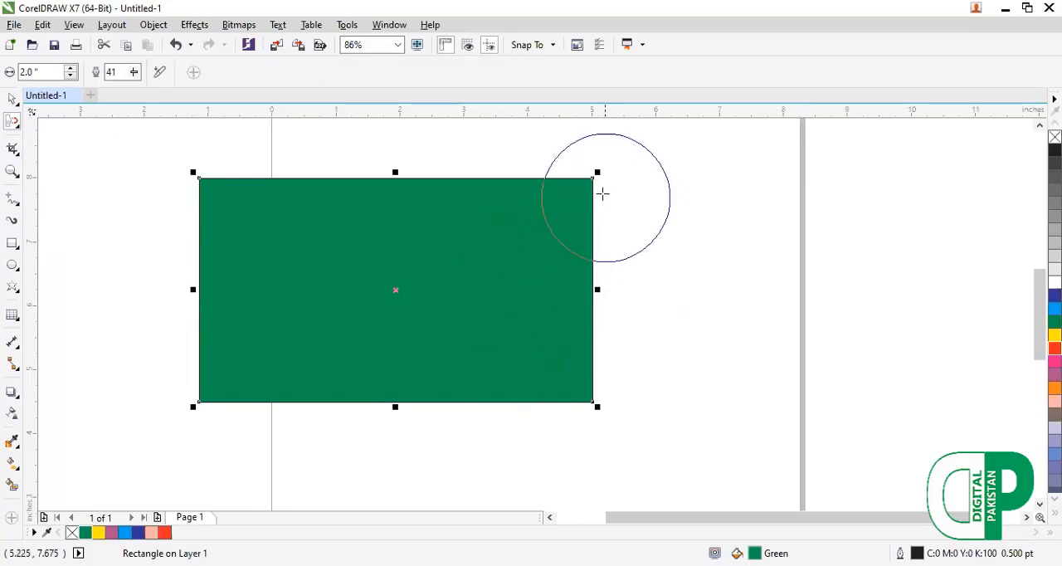
mouse_move(593, 177)
mouse_down()
mouse_move(543, 231)
mouse_move(440, 291)
mouse_move(373, 300)
mouse_up()
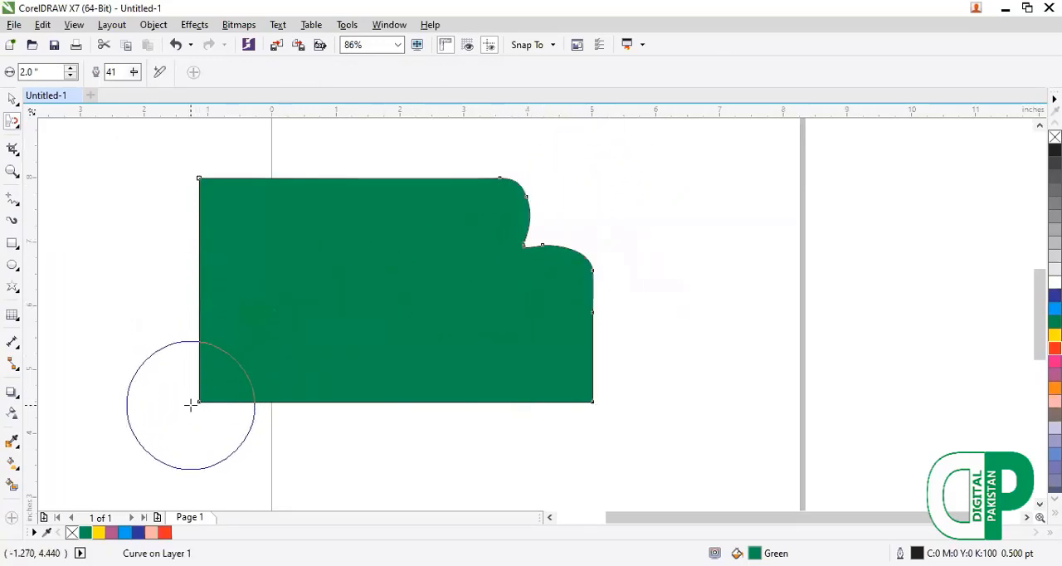
Try to pull the green shape's lower-left corner inward with Attract, undoing both attempts.
mouse_move(197, 406)
mouse_down()
mouse_move(324, 307)
mouse_move(340, 273)
mouse_up()
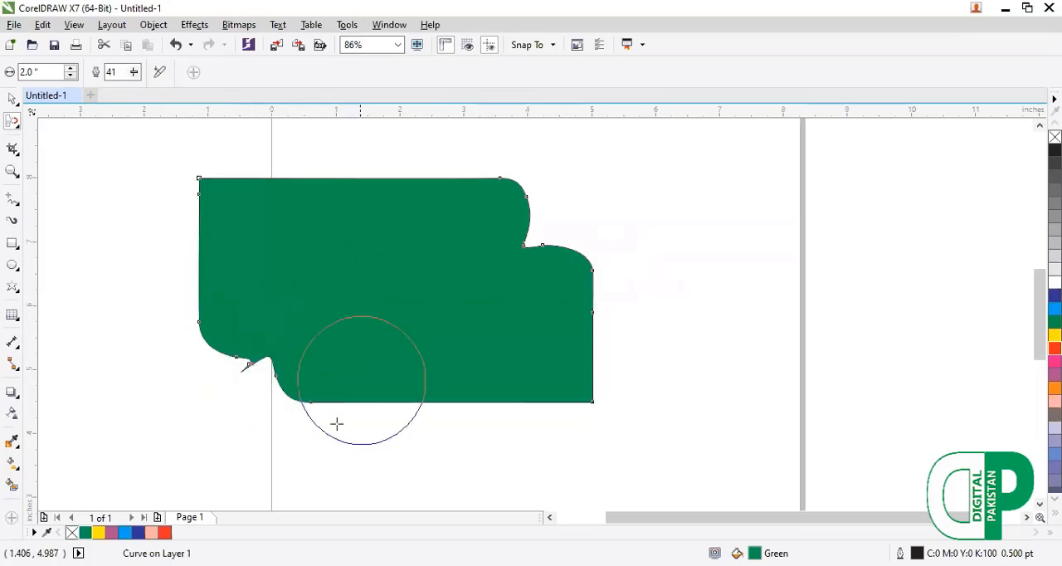
key(ctrl+z)
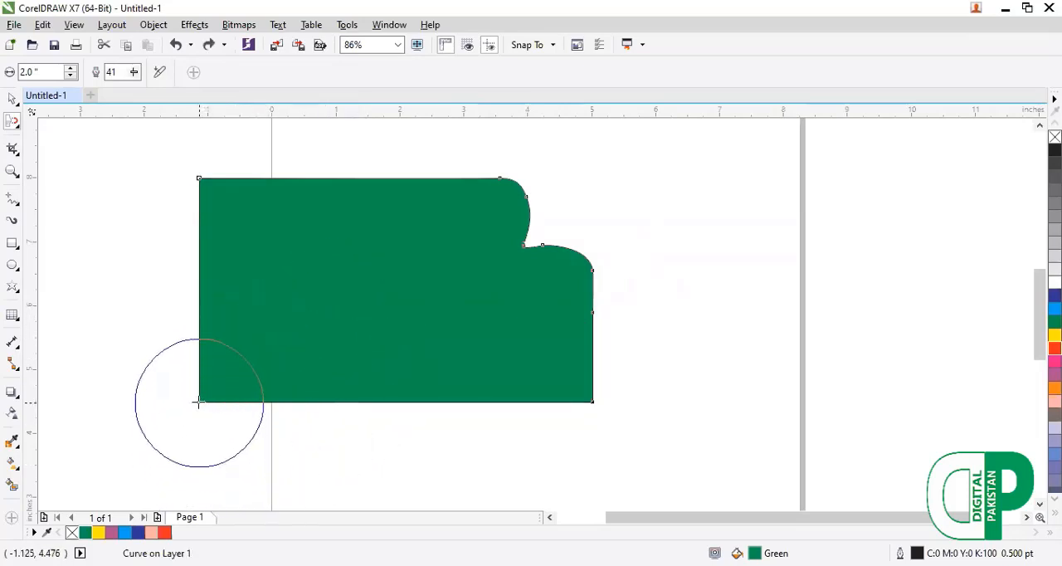
mouse_move(196, 404)
mouse_down()
mouse_move(300, 334)
mouse_move(311, 349)
mouse_up()
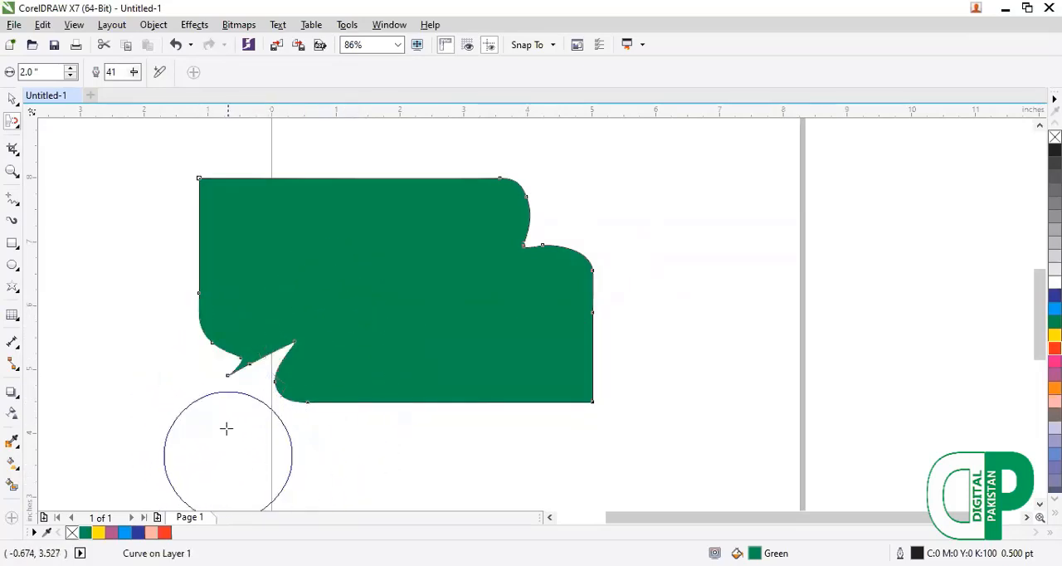
key(ctrl+z)
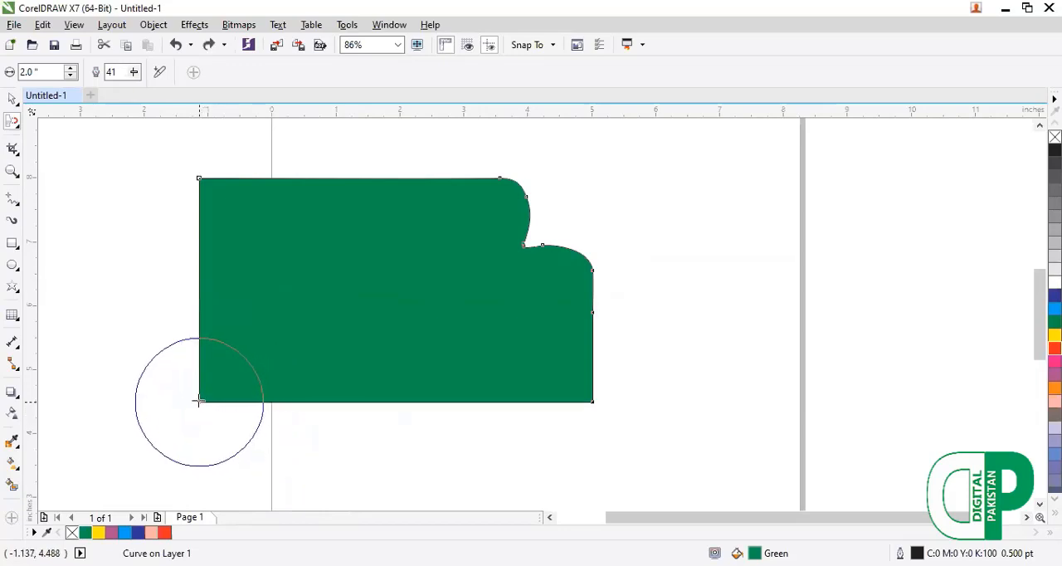
Pull the green shape's lower-left corner inward and its upper-left and lower-right corners outward with the Attract tool.
mouse_move(198, 400)
mouse_down()
mouse_move(263, 360)
mouse_move(320, 298)
mouse_up()
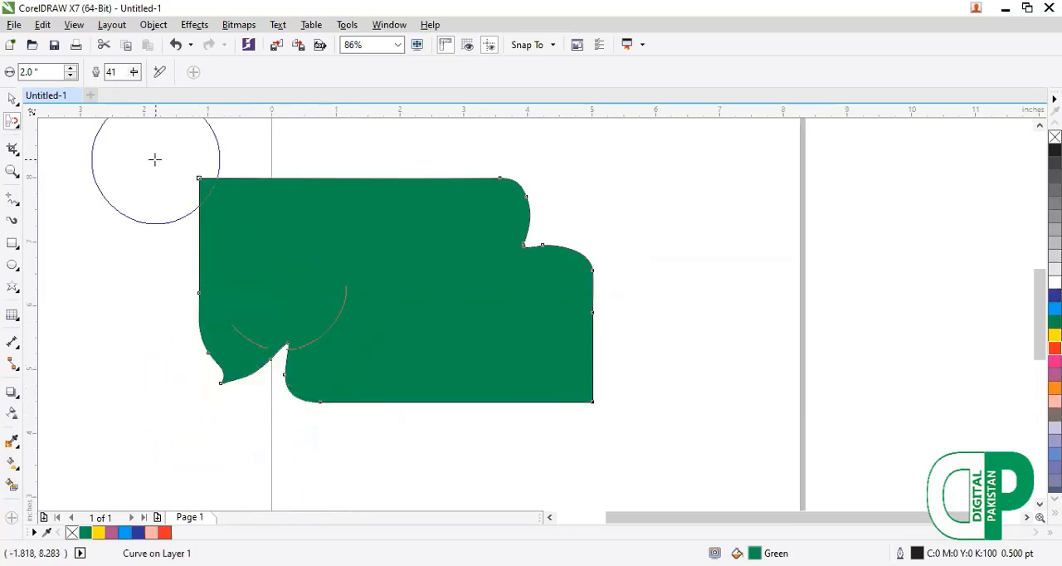
mouse_move(199, 179)
mouse_down()
mouse_move(111, 139)
mouse_move(92, 148)
mouse_move(75, 218)
mouse_up()
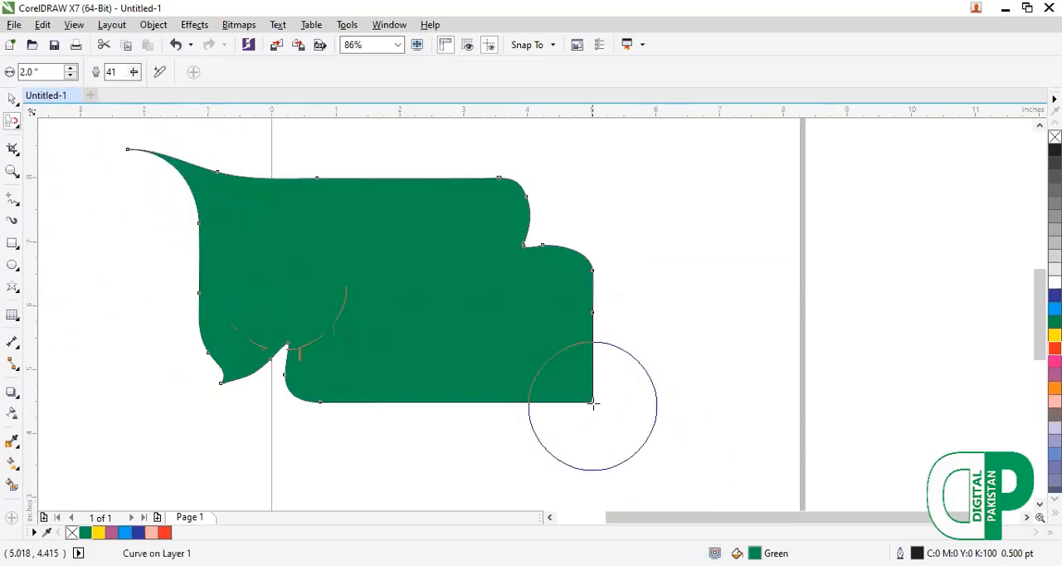
drag(590, 406, 631, 448)
drag(650, 502, 646, 503)
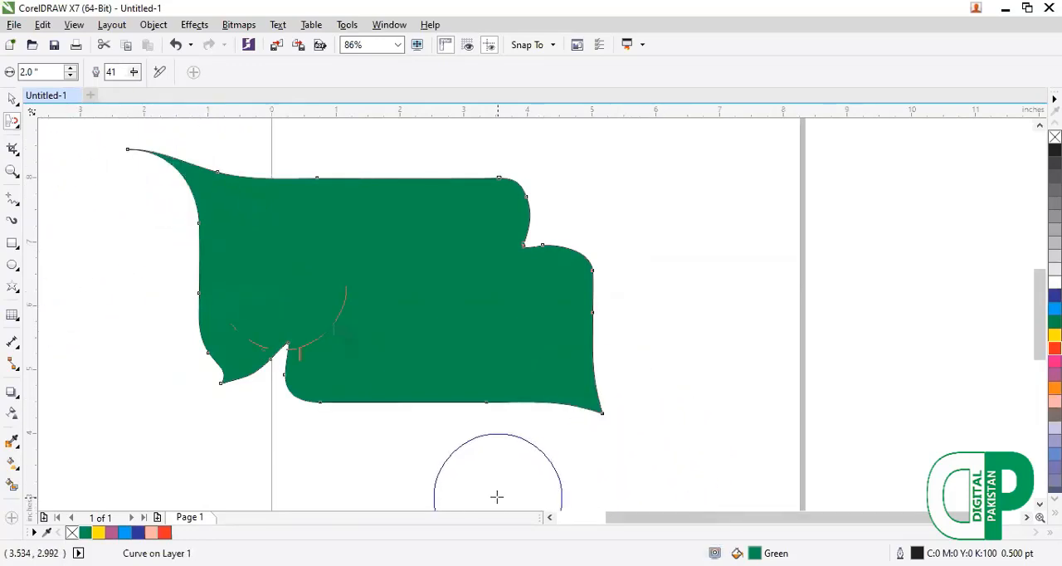
Replace the green shape with a 12-sided complex star about 4.6 by 4.4 inches, filled with blue.
key(F10)
key(Delete)
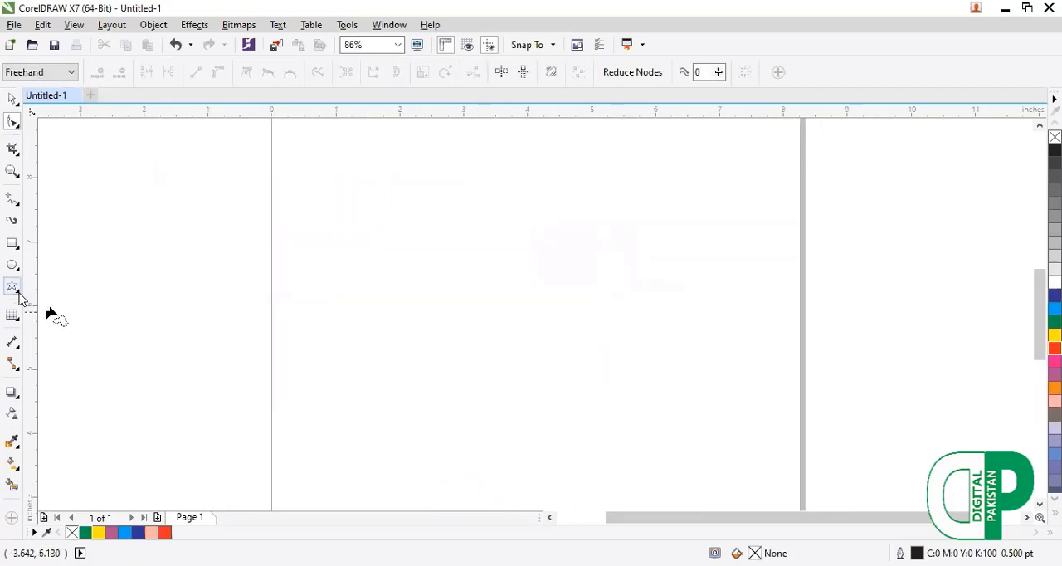
click(18, 292)
click(74, 322)
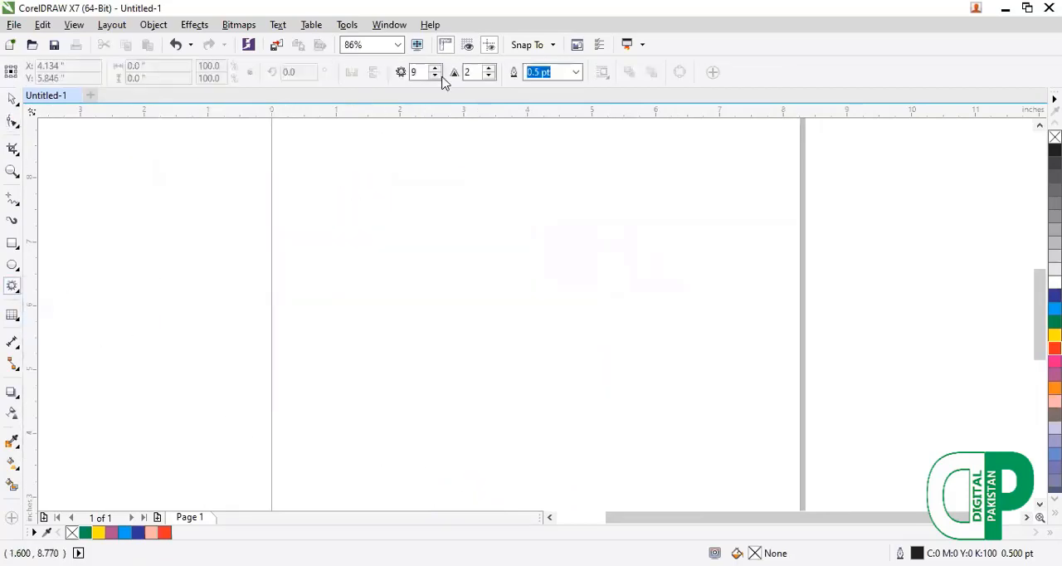
drag(340, 153, 642, 446)
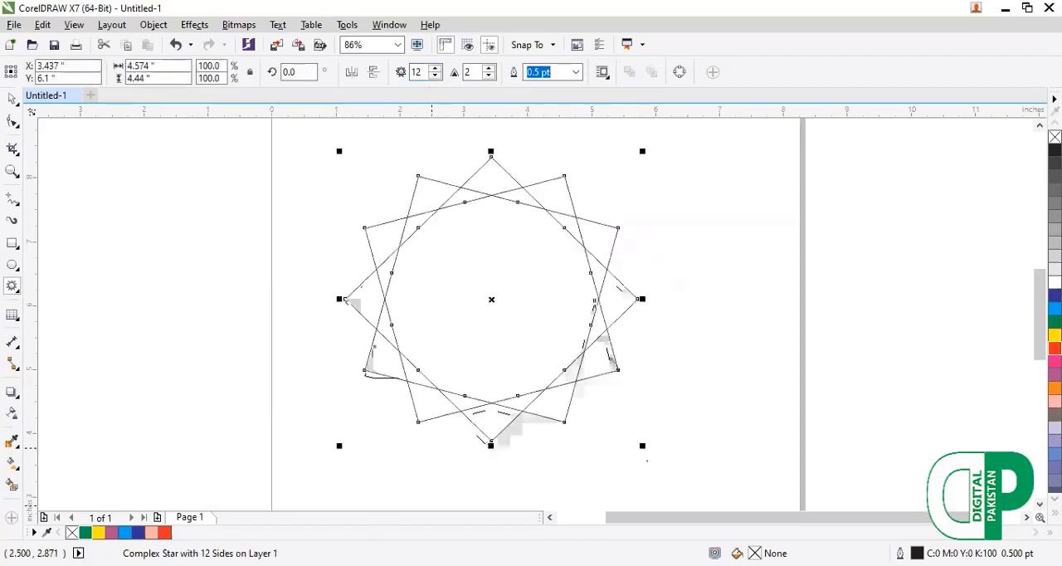
click(140, 533)
Pull the complex star's outer nodes in toward its centre with the Shape tool.
key(F10)
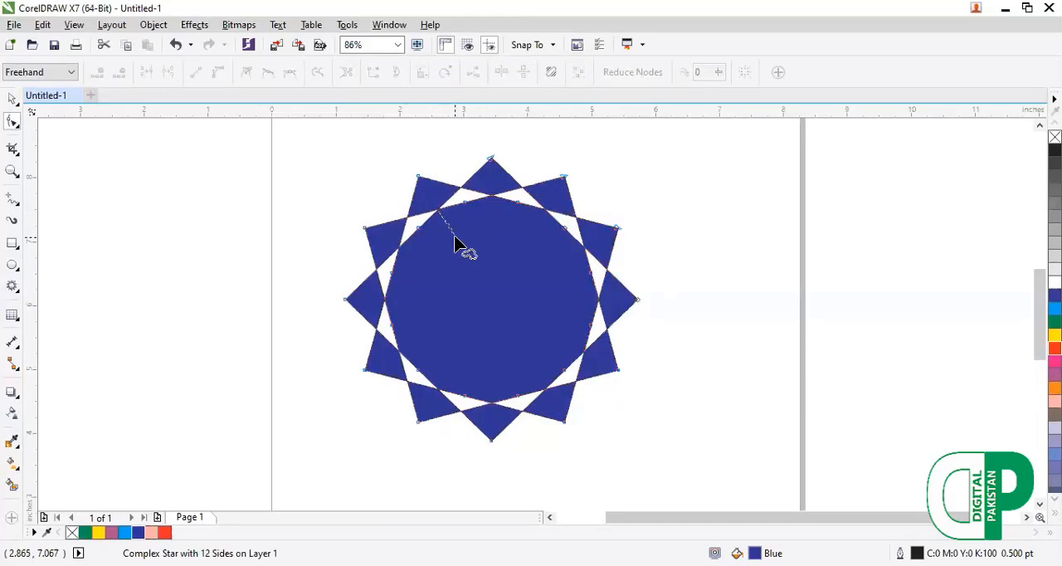
drag(432, 192, 473, 273)
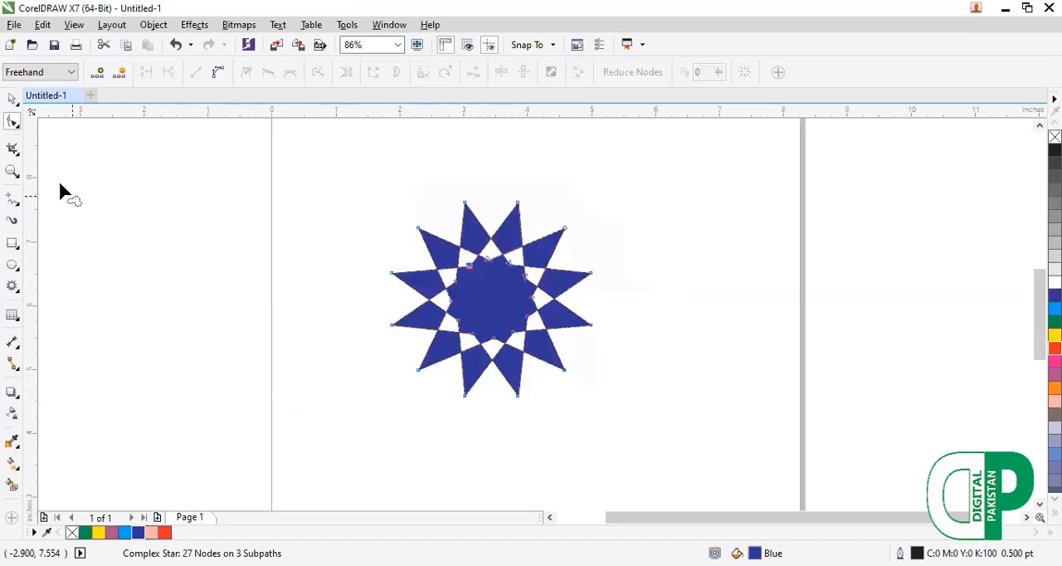
Pull the star's lower-left points outward into one long tip with the Attract tool.
click(17, 154)
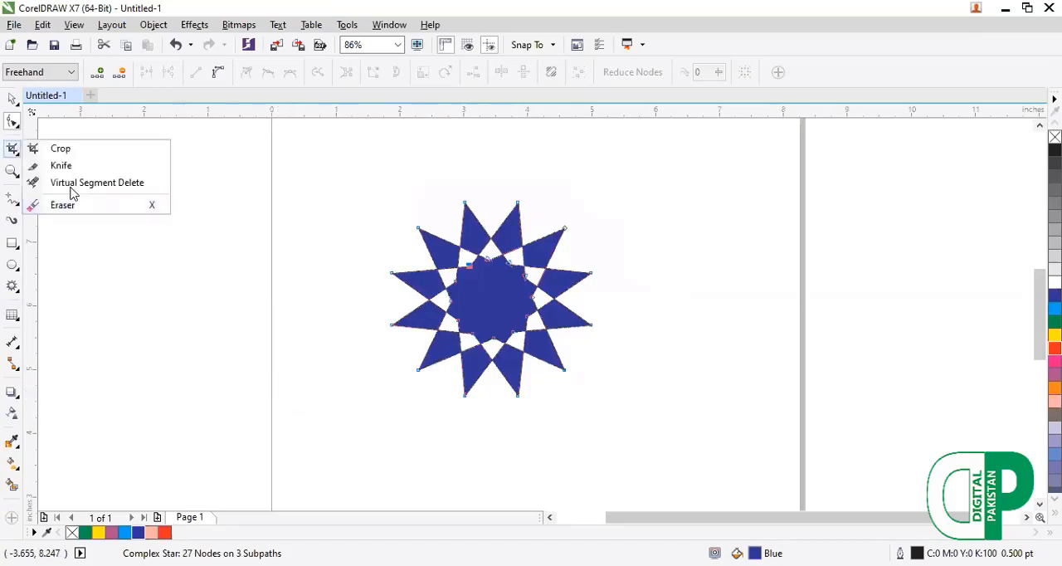
click(16, 125)
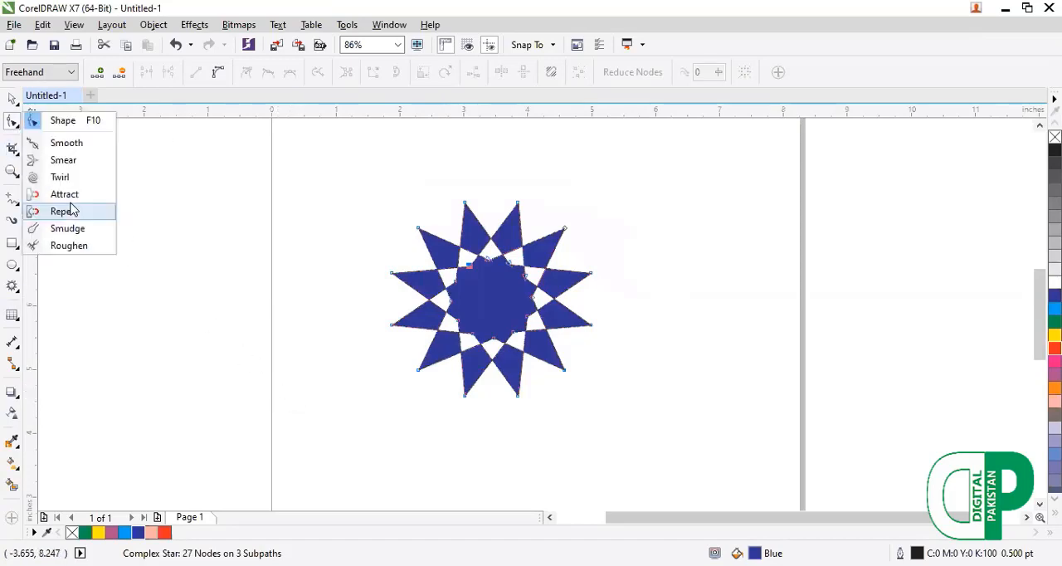
click(71, 195)
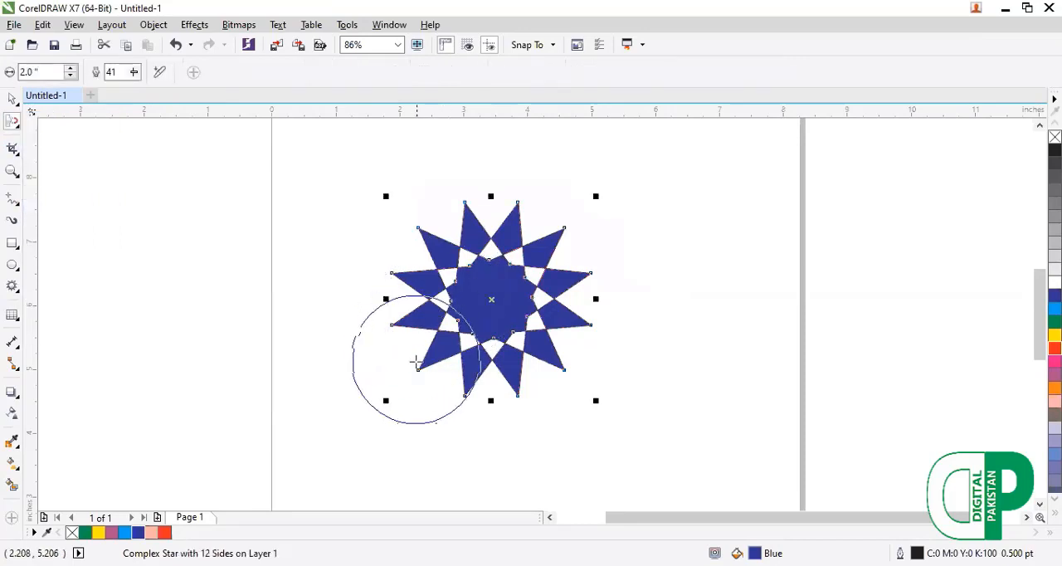
drag(435, 330, 175, 421)
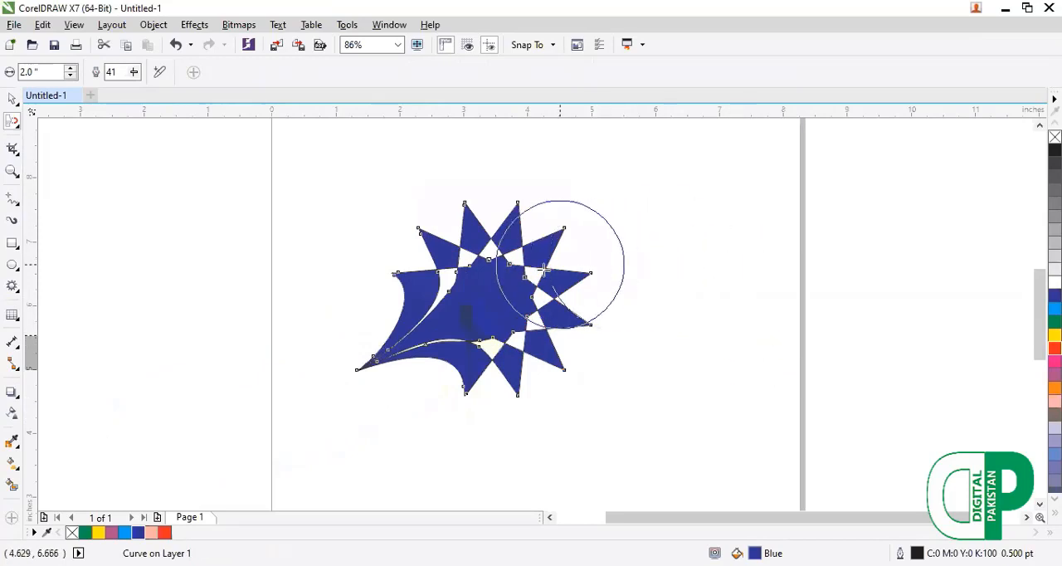
Pull the star's upper-right points outward into a tip and its lower-right and upper-left points inward with the Attract tool.
drag(545, 268, 649, 229)
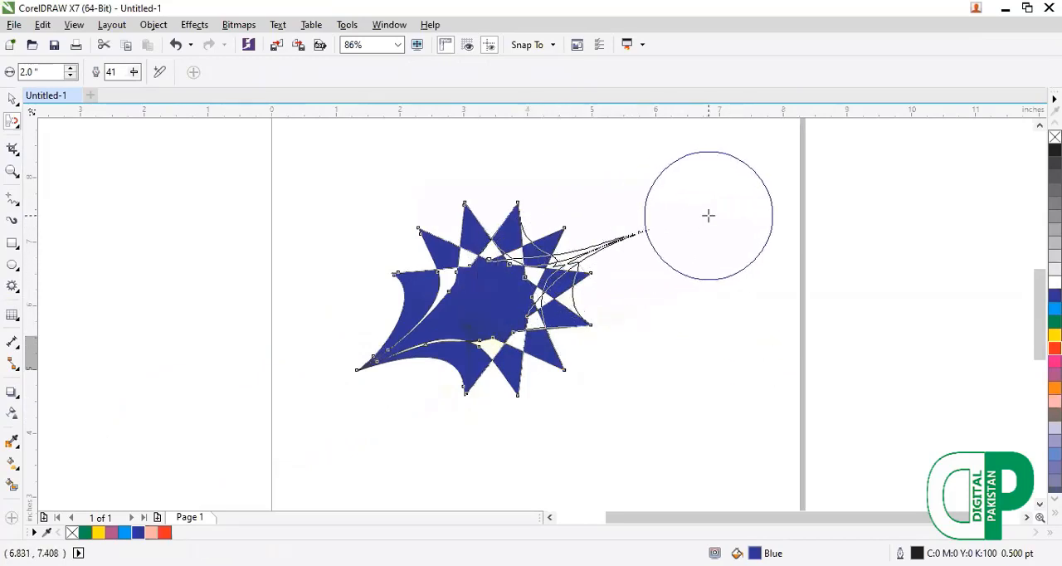
mouse_move(564, 371)
mouse_down()
mouse_move(436, 272)
mouse_move(378, 290)
mouse_move(367, 237)
mouse_up()
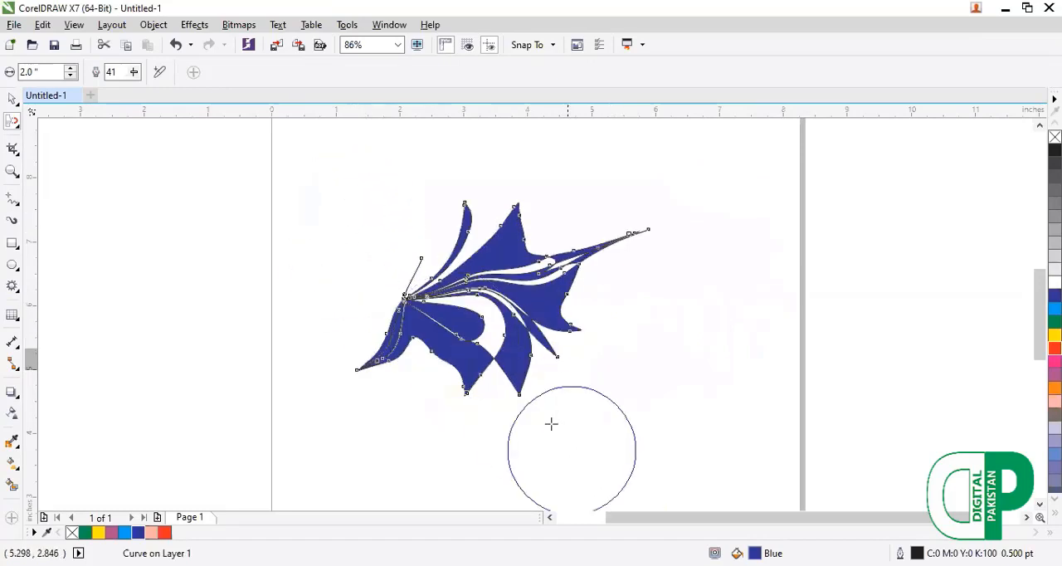
key(ctrl+z)
drag(566, 370, 501, 294)
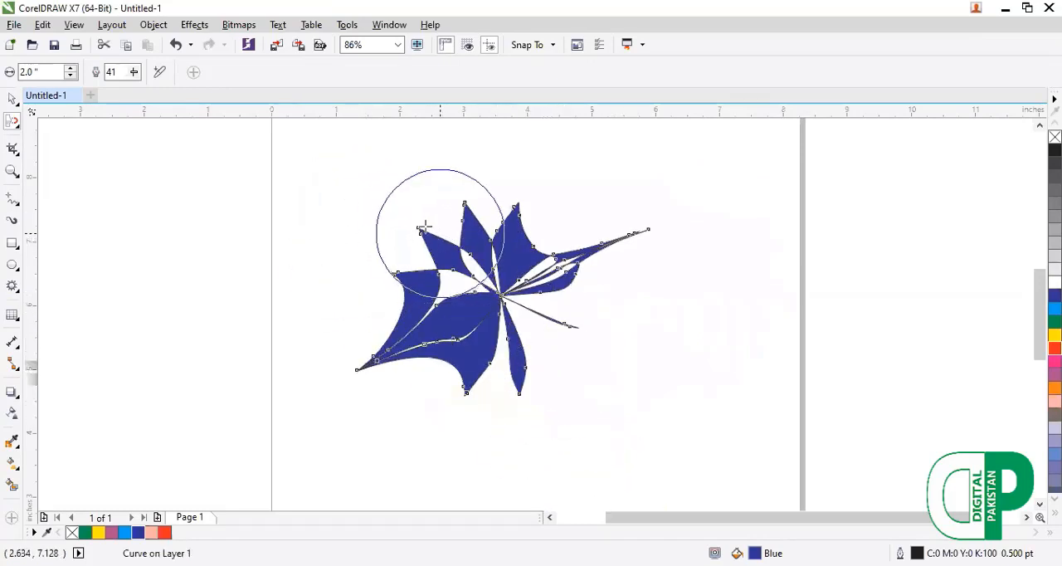
mouse_move(420, 231)
mouse_down()
mouse_move(513, 284)
mouse_move(509, 264)
mouse_move(450, 201)
mouse_move(376, 170)
mouse_up()
Replace the blue star with a rectangle about 5.3 by 3.2 inches, filled with green.
key(F10)
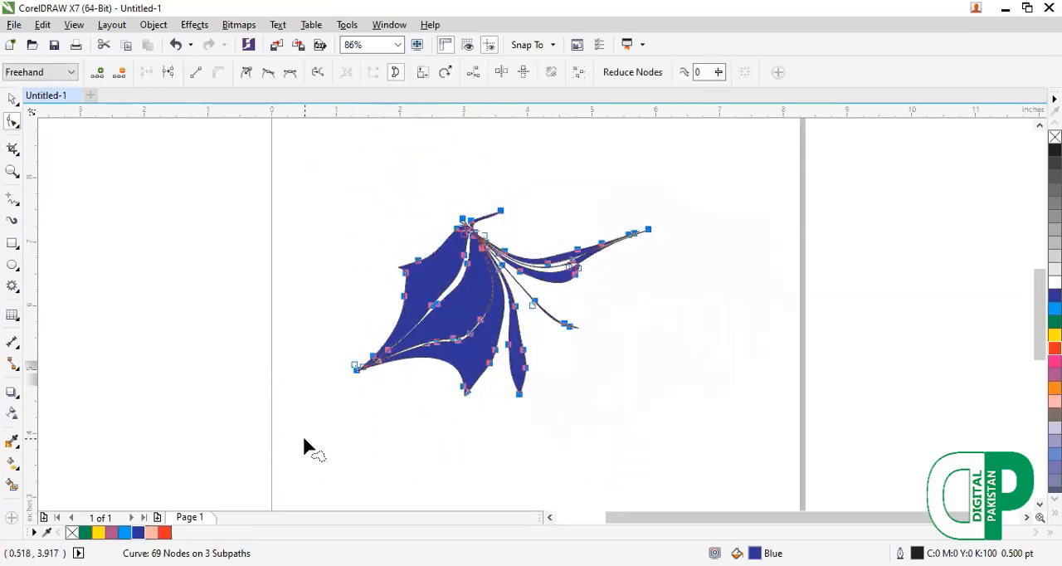
key(Delete)
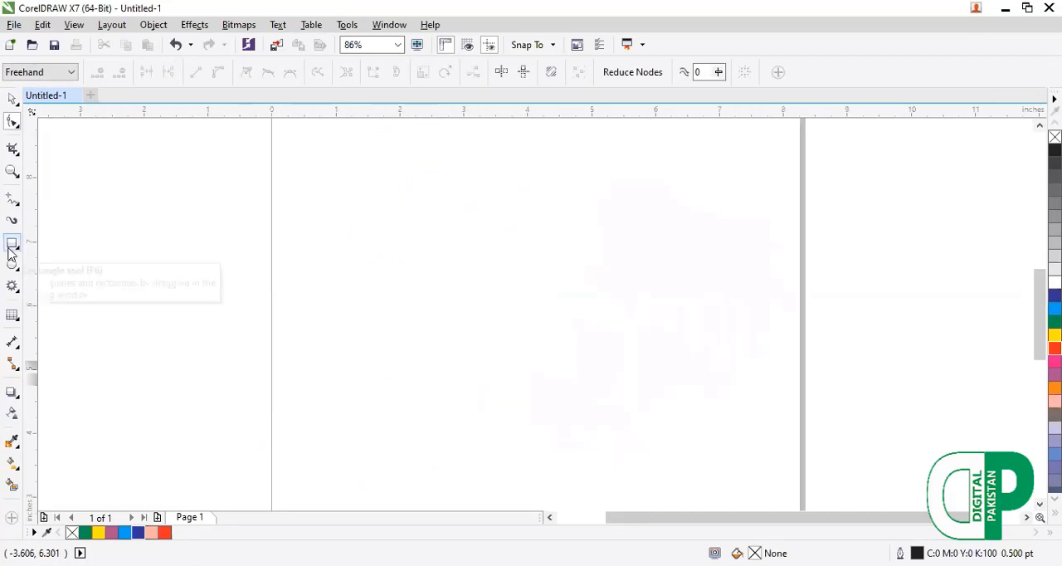
click(18, 129)
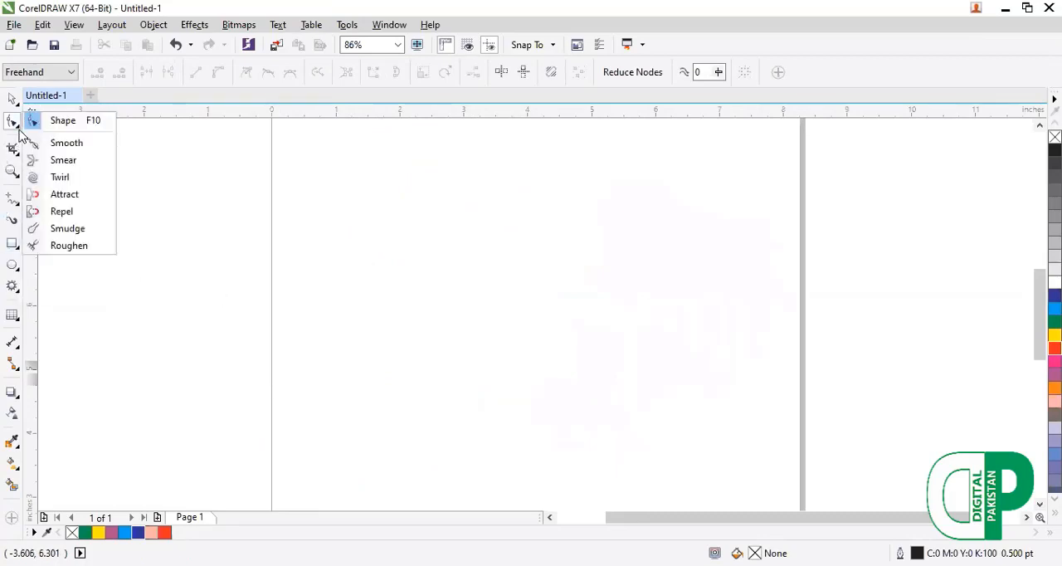
click(43, 201)
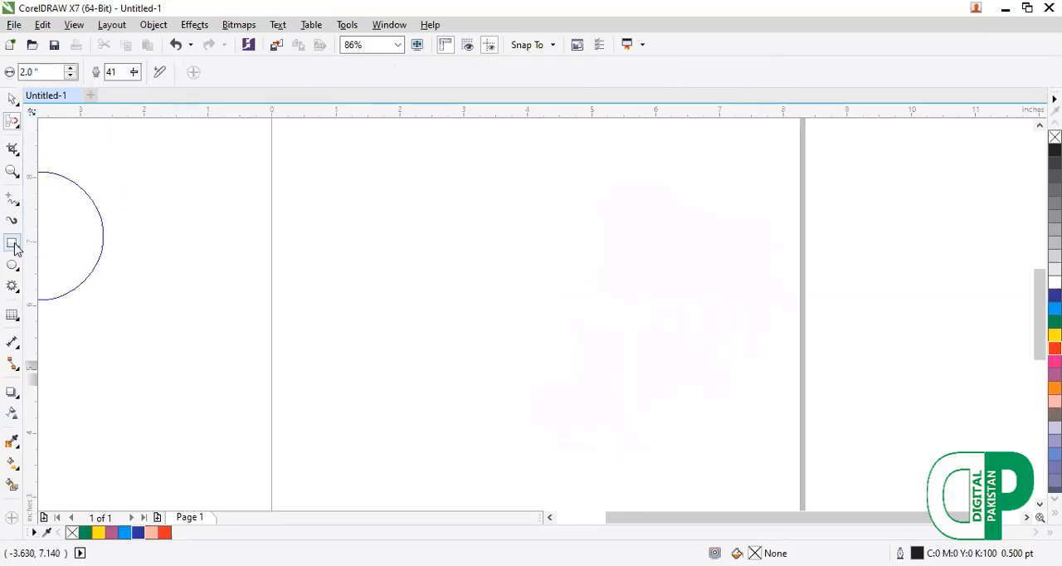
click(13, 243)
drag(207, 221, 547, 425)
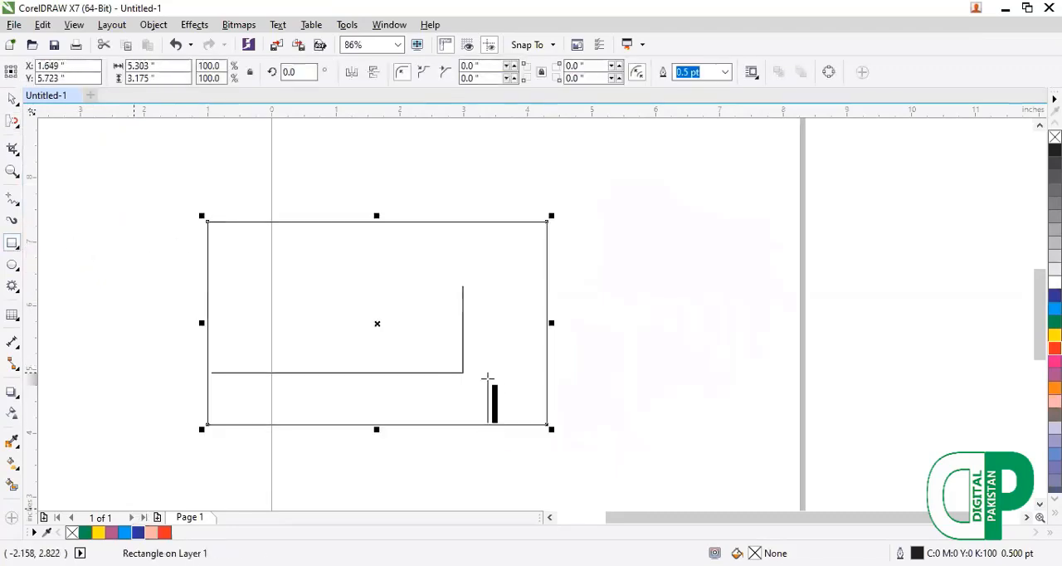
click(84, 532)
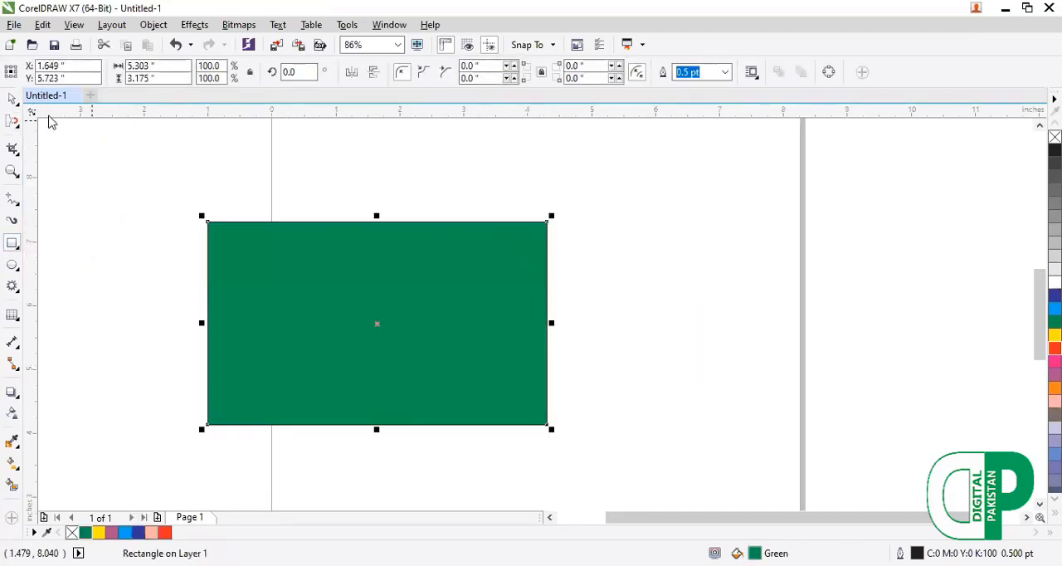
Pull the rectangle's upper-right, lower-left and upper-left corners outward with the Attract tool.
click(18, 126)
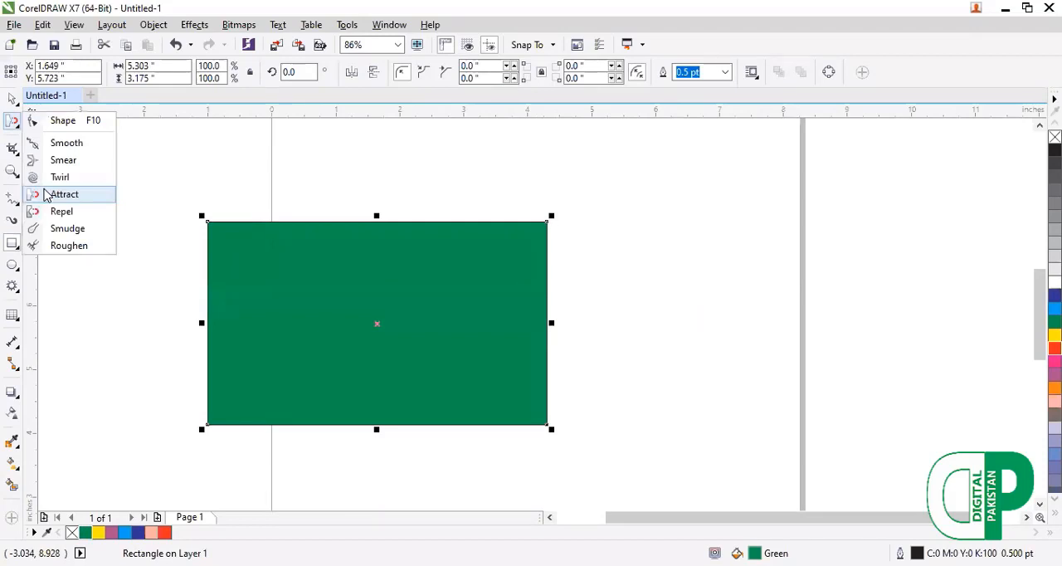
click(47, 194)
mouse_move(543, 227)
mouse_down()
mouse_move(622, 178)
mouse_move(661, 176)
mouse_up()
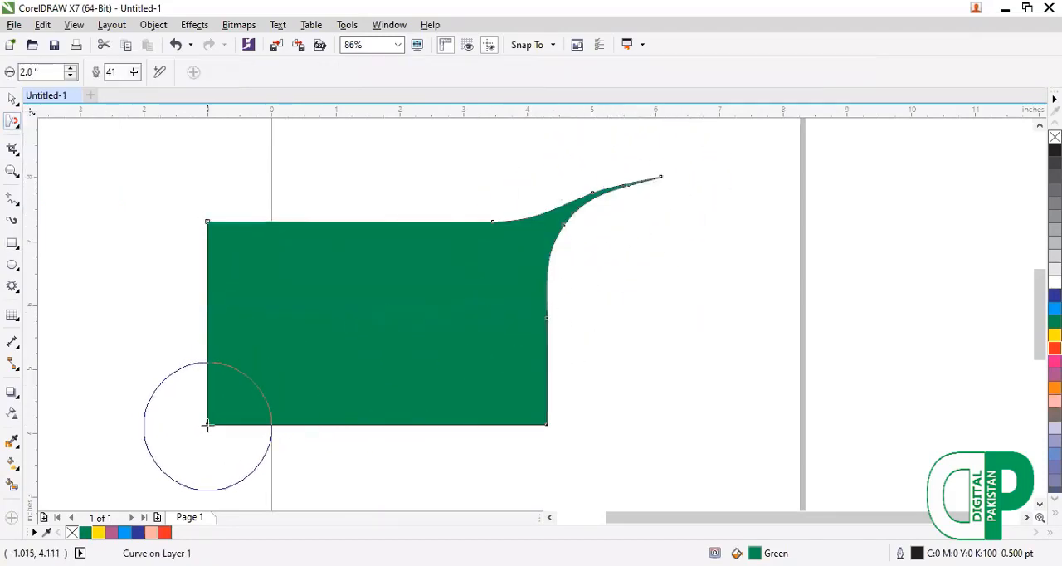
mouse_move(208, 426)
mouse_down()
mouse_move(160, 448)
mouse_move(126, 497)
mouse_up()
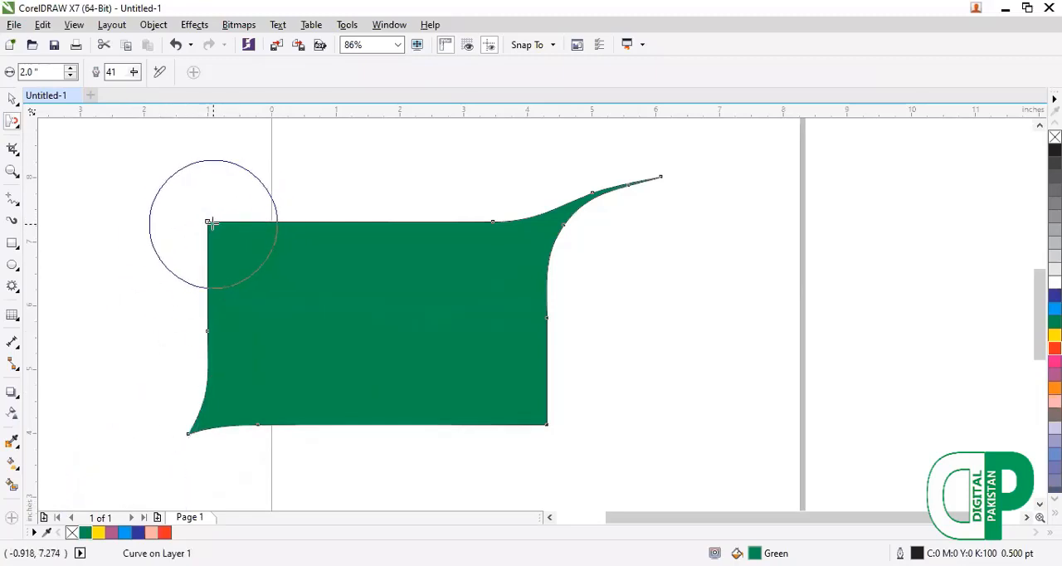
mouse_move(212, 224)
mouse_down()
mouse_move(198, 202)
mouse_move(90, 184)
mouse_move(31, 208)
mouse_up()
drag(133, 147, 133, 147)
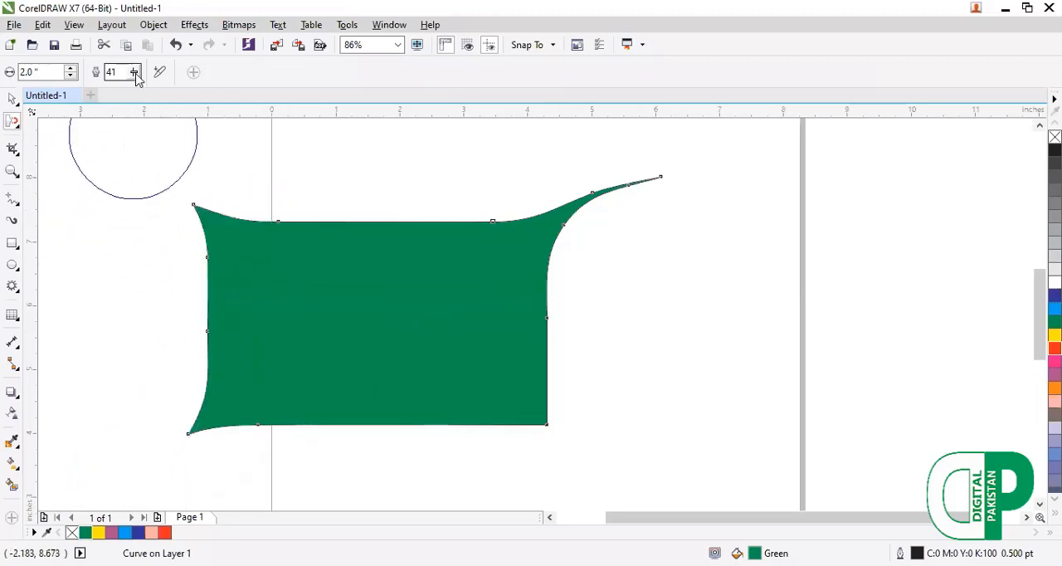
Set the Attract tool's pressure to 91 and pull the green shape's corners and upper edge inward.
drag(134, 73, 175, 97)
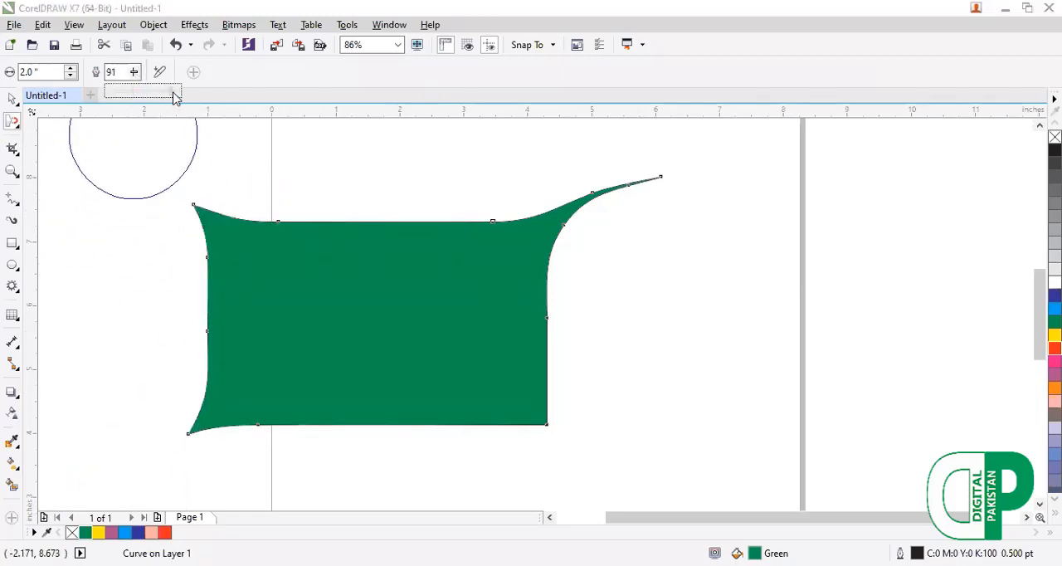
drag(223, 221, 312, 368)
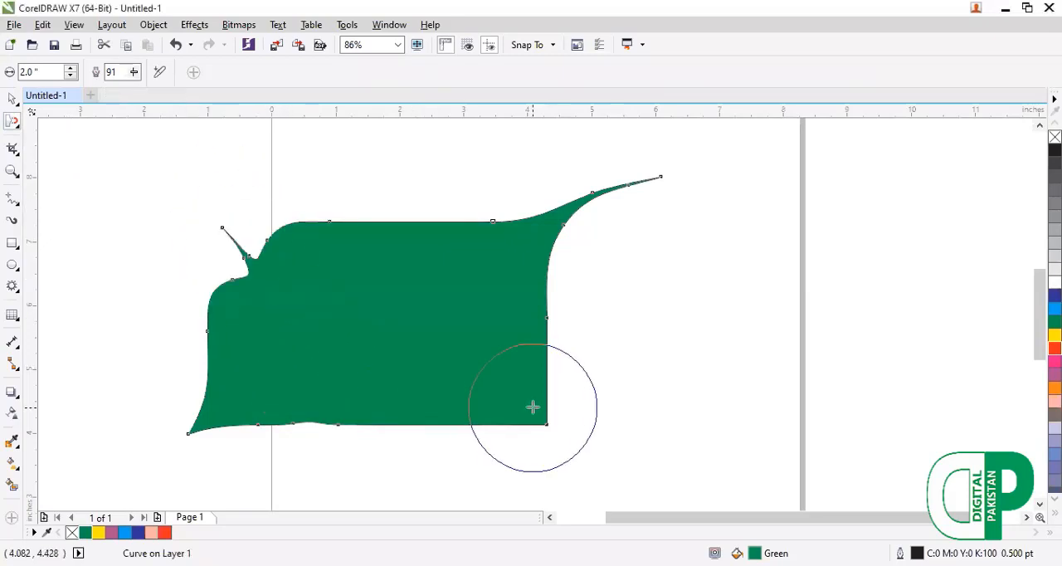
mouse_move(544, 429)
mouse_down()
mouse_move(468, 362)
mouse_move(451, 390)
mouse_up()
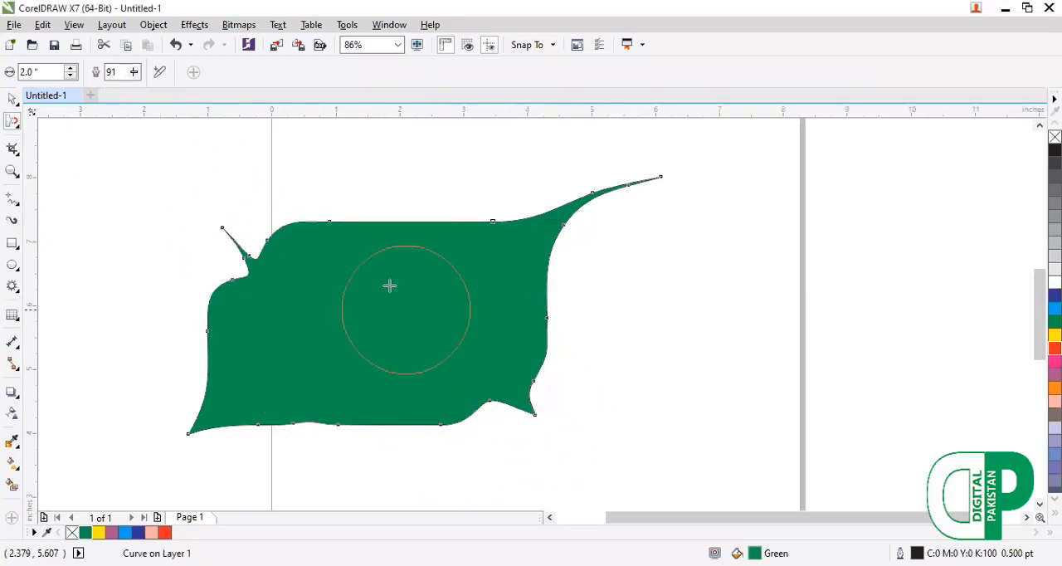
mouse_move(352, 220)
mouse_down()
mouse_move(337, 321)
mouse_move(284, 357)
mouse_move(194, 336)
mouse_up()
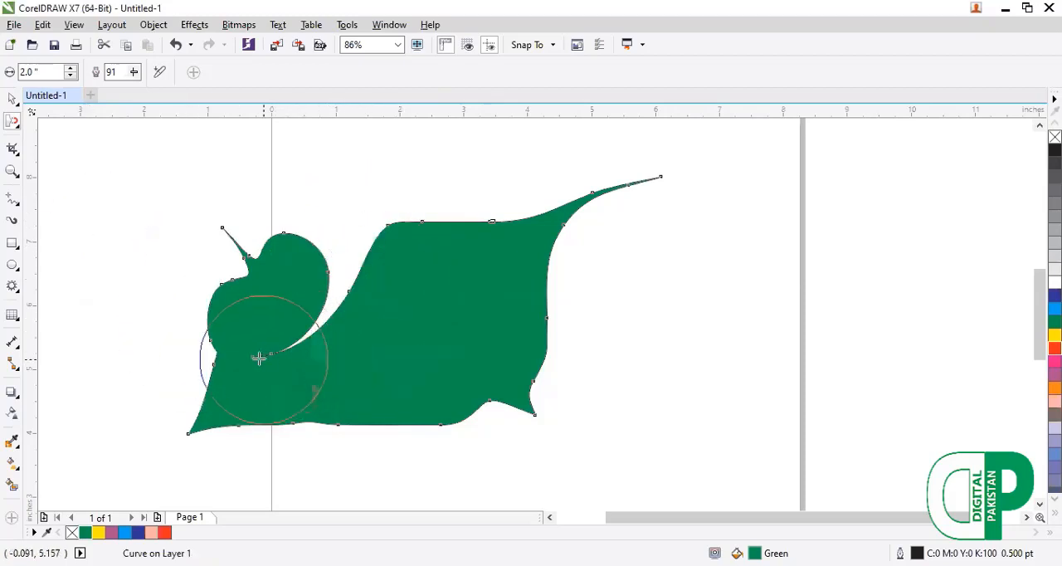
mouse_move(254, 358)
mouse_down()
mouse_move(195, 310)
mouse_move(219, 273)
mouse_move(169, 393)
mouse_up()
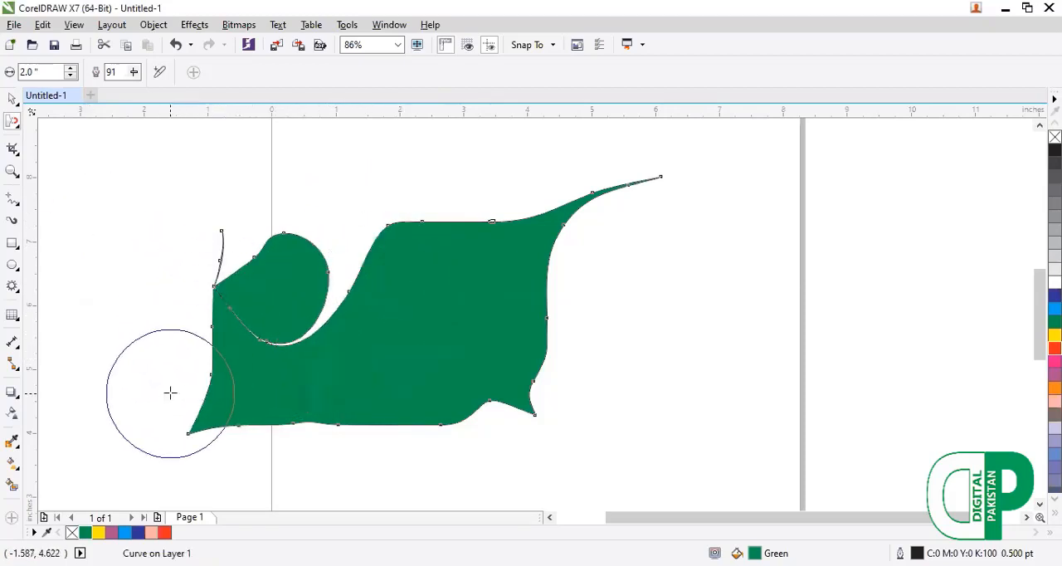
key(ctrl+z)
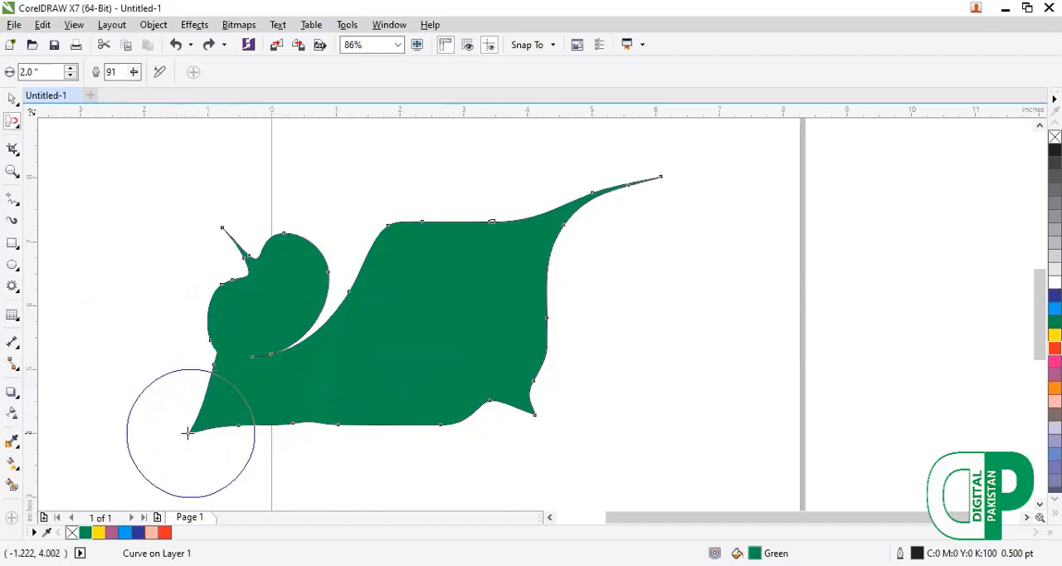
mouse_move(190, 431)
mouse_down()
mouse_move(260, 400)
mouse_move(372, 403)
mouse_up()
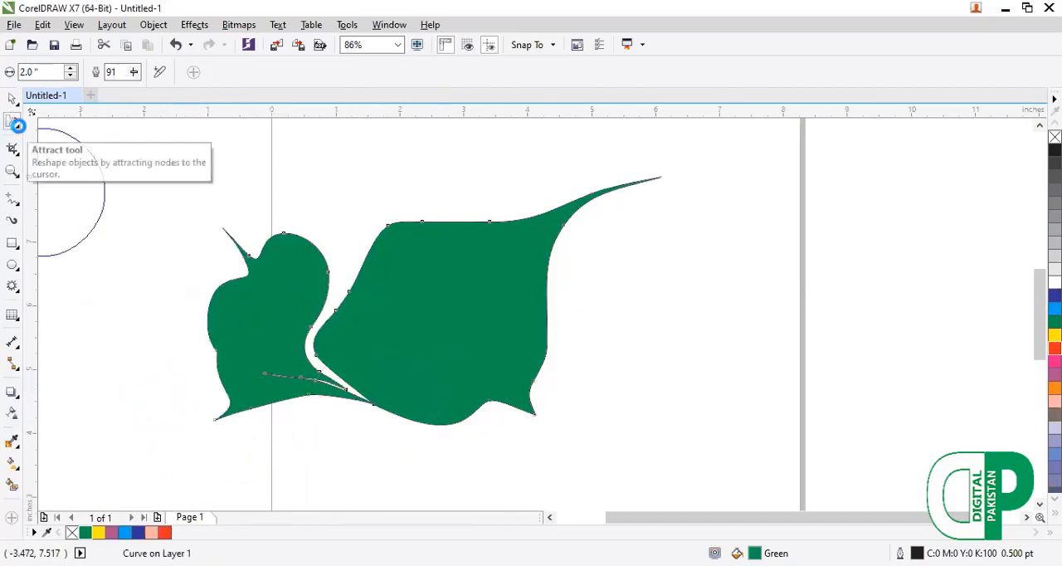
Undo all the Attract strokes on the green rectangle and fill it with red.
key(ctrl+z)
key(ctrl+z)
key(ctrl+z)
key(ctrl+z)
key(ctrl+z)
key(ctrl+z)
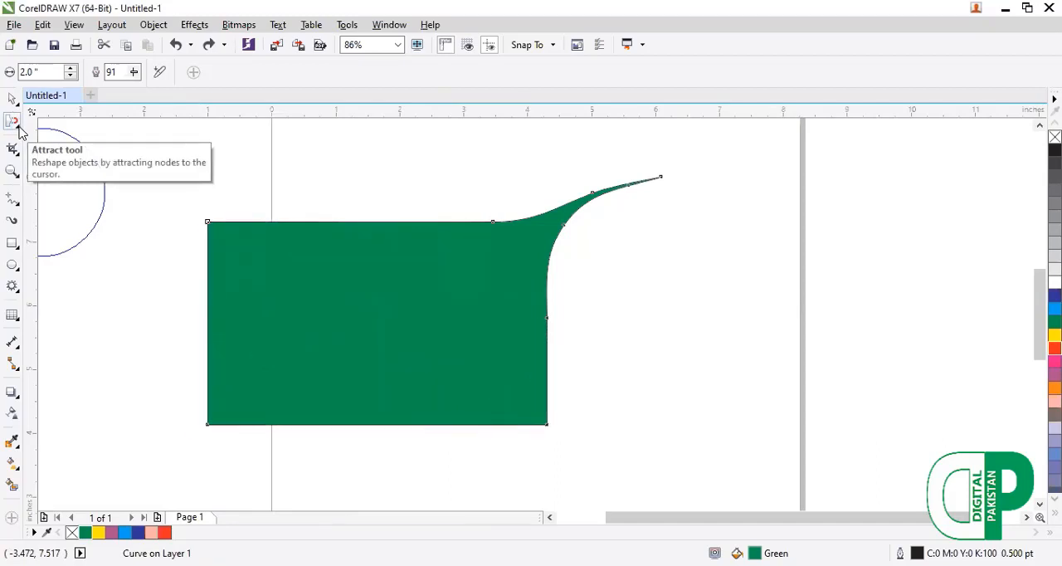
click(165, 532)
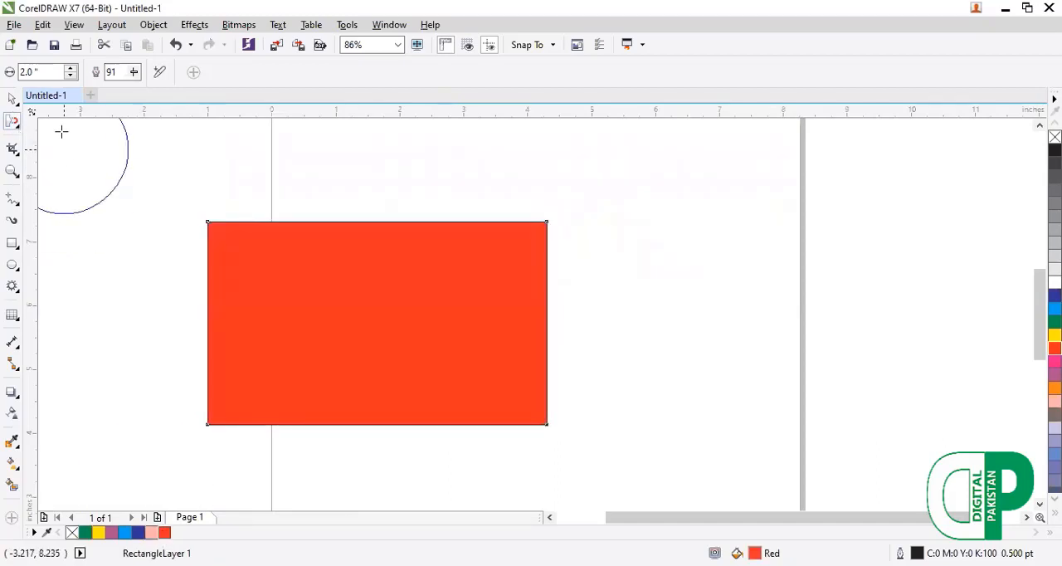
Bulge the red rectangle's upper-left, upper-right and lower-right corners outward into round lobes with the Repel tool.
click(16, 127)
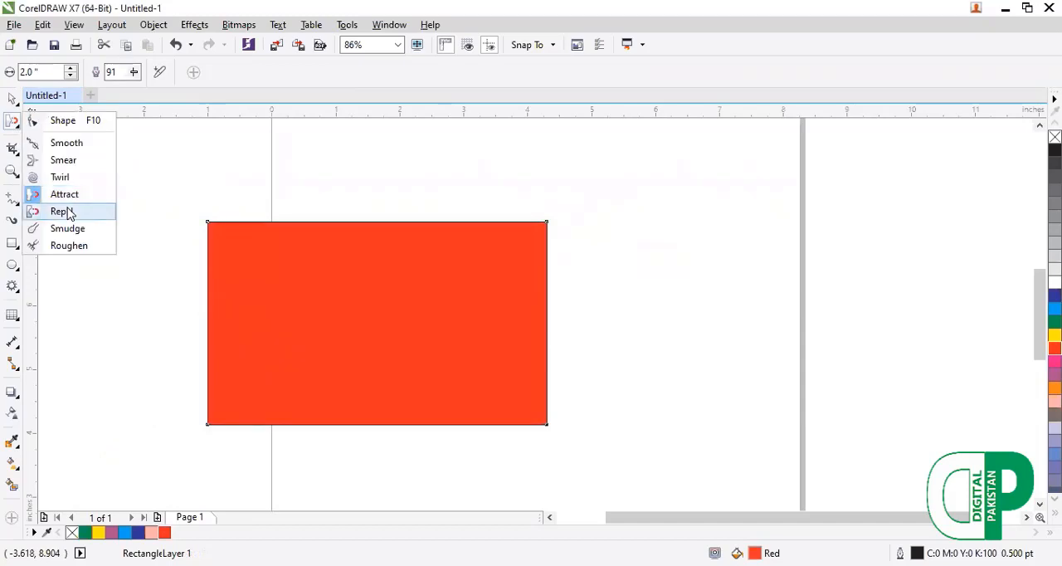
click(68, 211)
drag(207, 213, 241, 253)
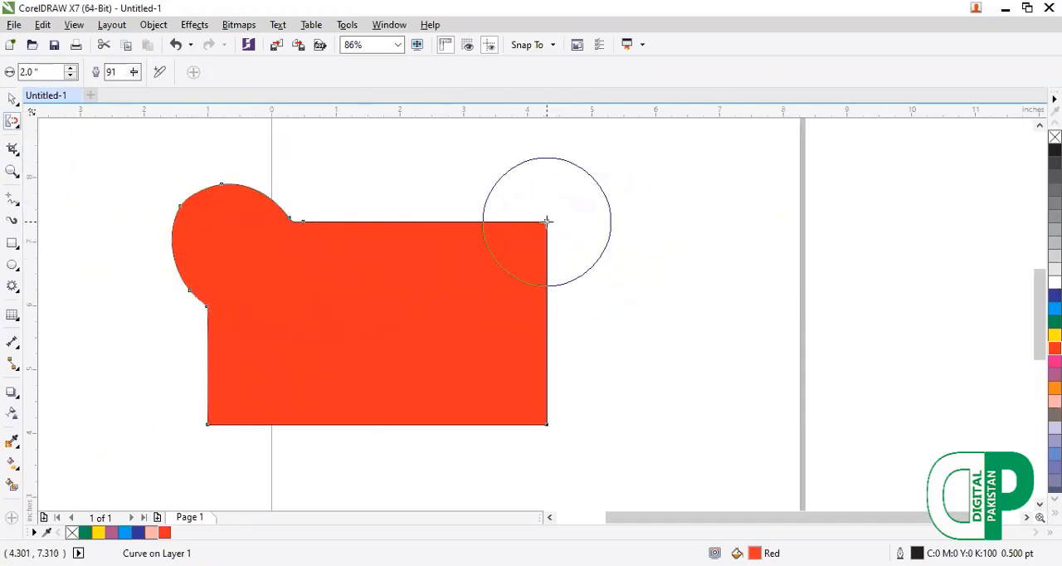
drag(547, 221, 535, 236)
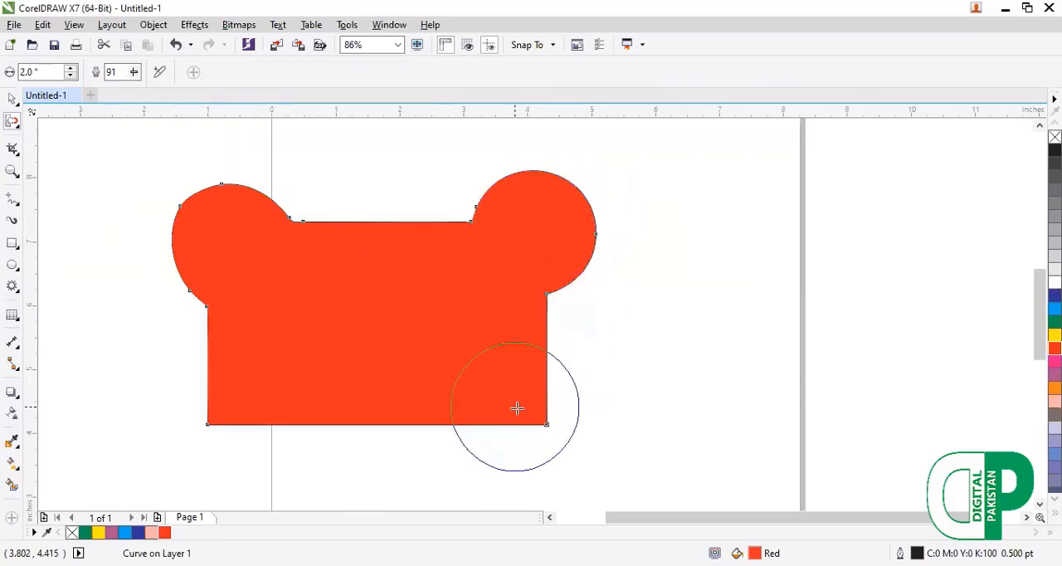
drag(515, 407, 548, 432)
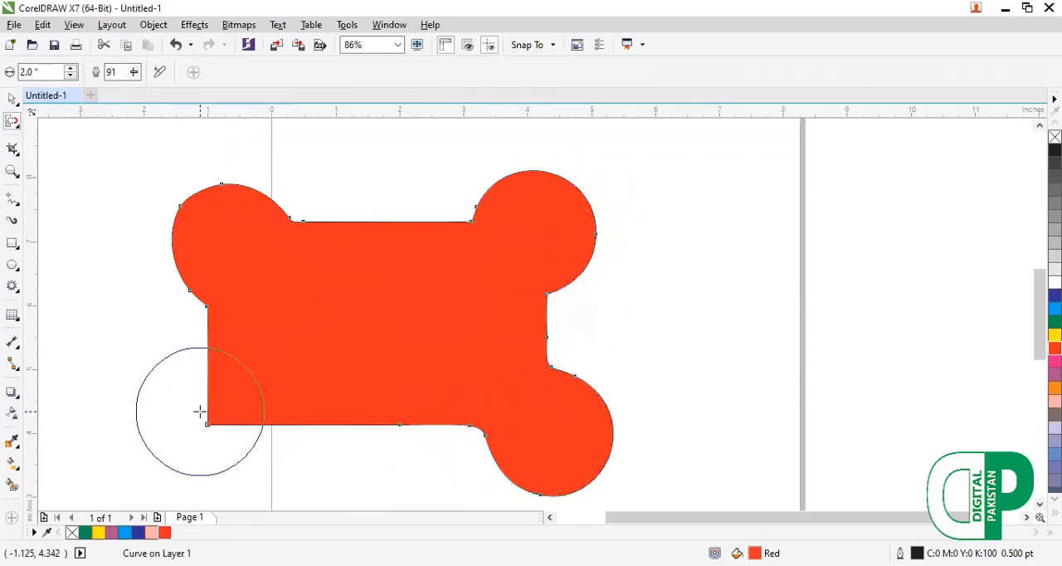
Round off the red shape's lower-left corner with the Repel tool, undoing the inward cut and the last bulging stroke.
mouse_move(177, 448)
mouse_down()
mouse_move(152, 463)
mouse_move(296, 354)
mouse_up()
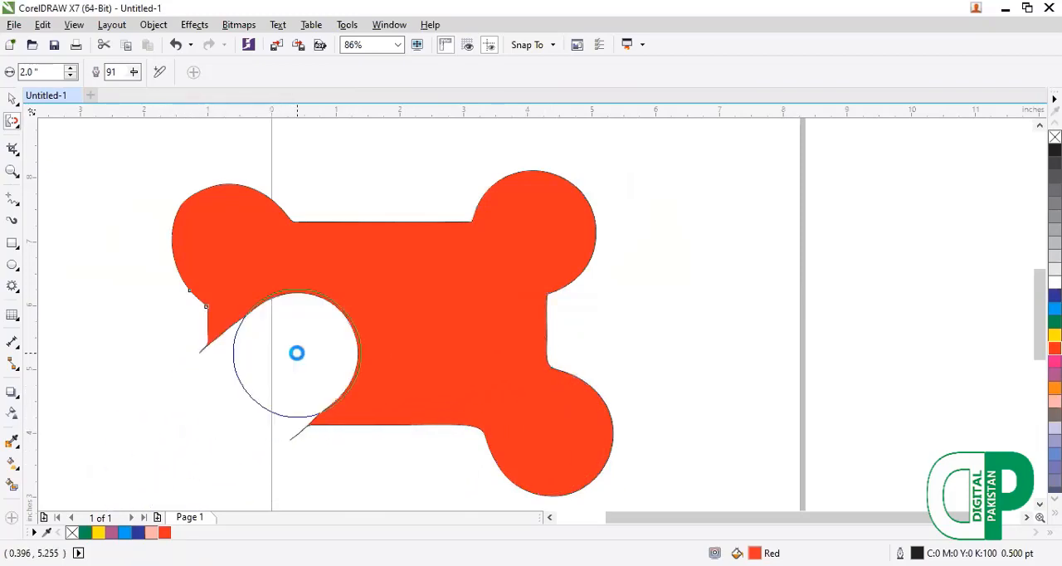
key(ctrl+z)
mouse_move(371, 384)
mouse_down()
mouse_move(224, 417)
mouse_move(147, 476)
mouse_up()
mouse_move(211, 439)
mouse_down()
mouse_move(219, 409)
mouse_move(273, 418)
mouse_move(308, 453)
mouse_move(254, 443)
mouse_up()
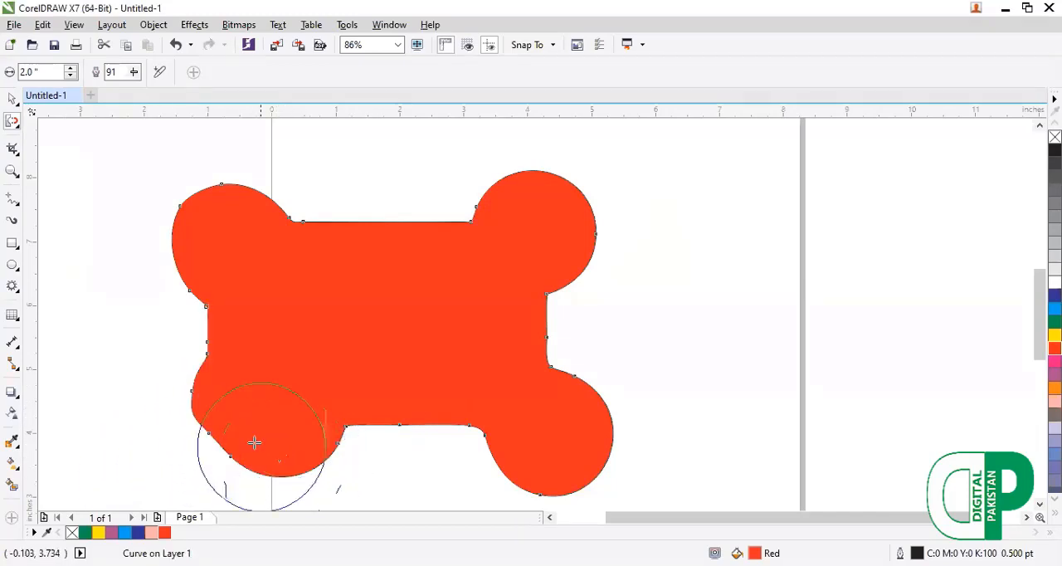
key(ctrl+z)
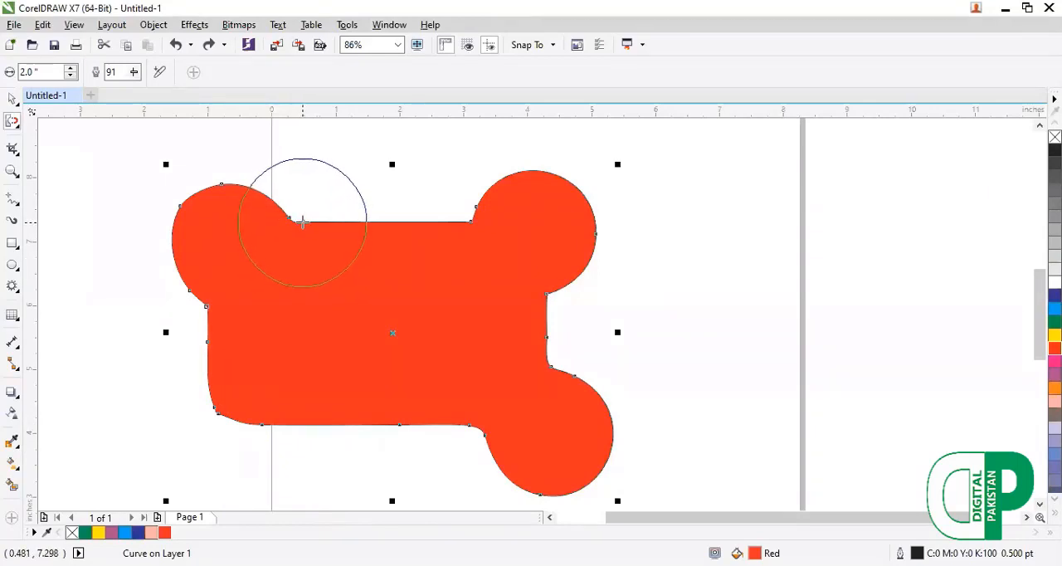
Push the red shape's upper edge up into a hump and its right side out into a long rounded lobe with Repel.
mouse_move(304, 225)
mouse_down()
mouse_move(357, 240)
mouse_move(372, 304)
mouse_up()
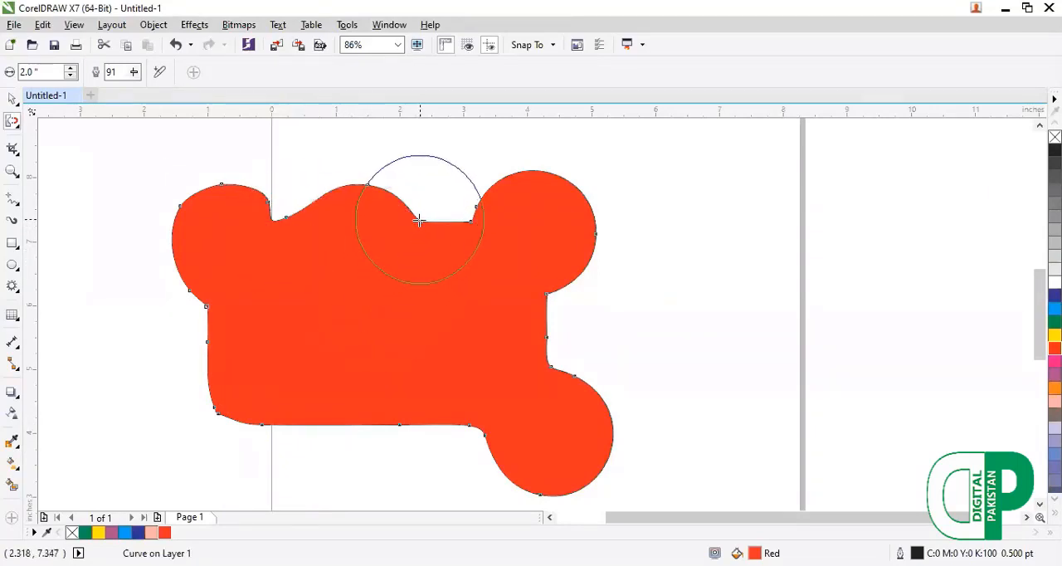
drag(420, 221, 341, 318)
mouse_move(547, 331)
mouse_down()
mouse_move(504, 341)
mouse_move(660, 335)
mouse_up()
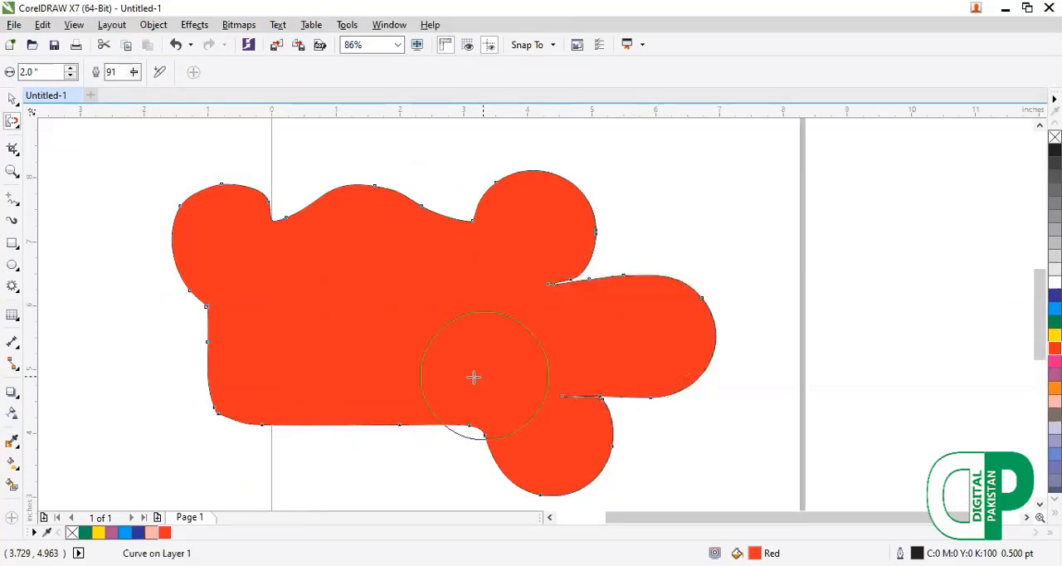
Repel the red shape's left and lower edges inward and bulge its lower-left corner outward into a round lobe.
mouse_move(159, 326)
mouse_down()
mouse_move(85, 361)
mouse_move(108, 373)
mouse_up()
drag(247, 398, 311, 368)
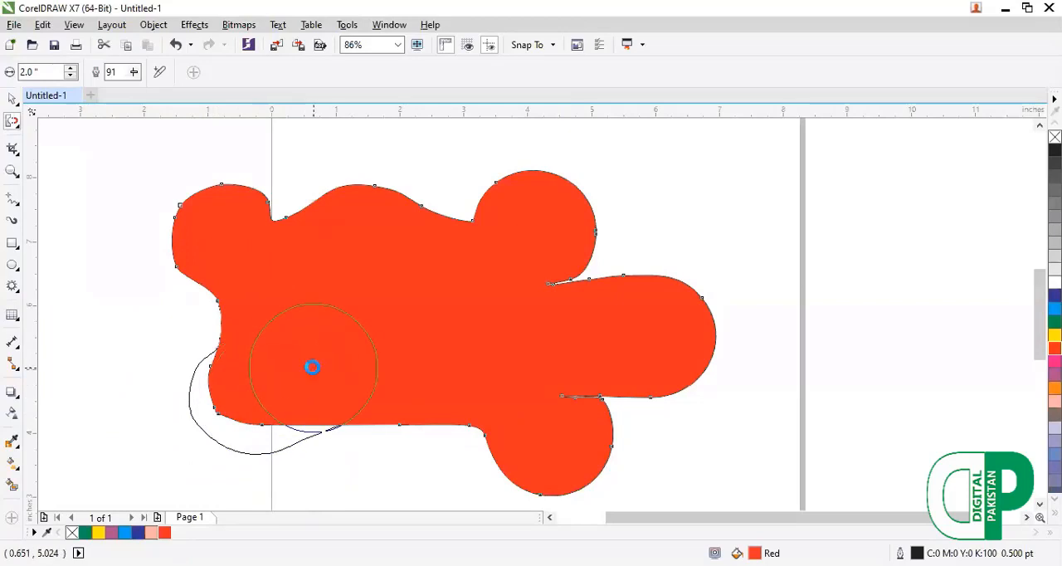
drag(336, 429, 394, 483)
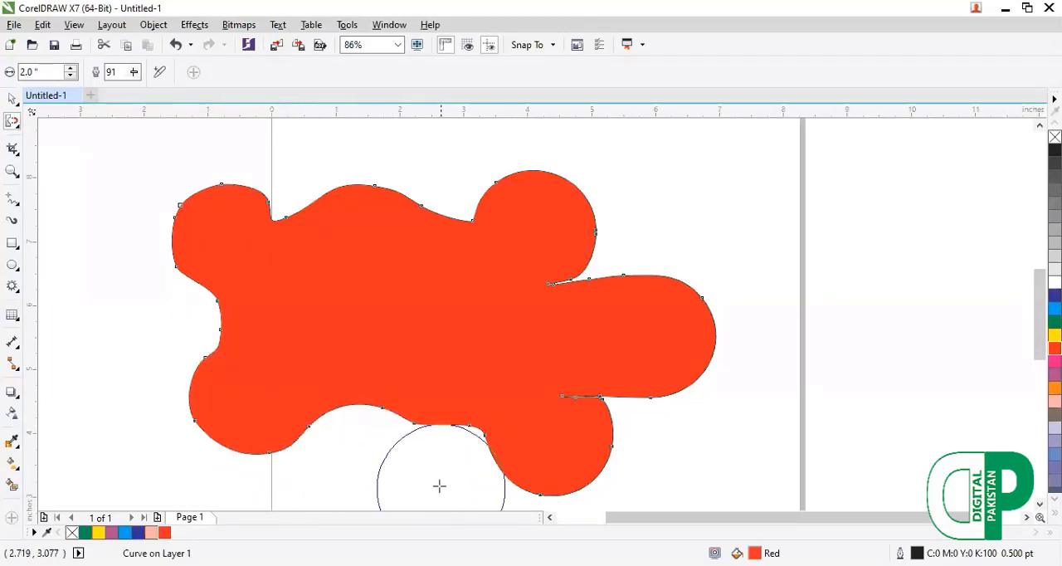
drag(420, 437, 421, 465)
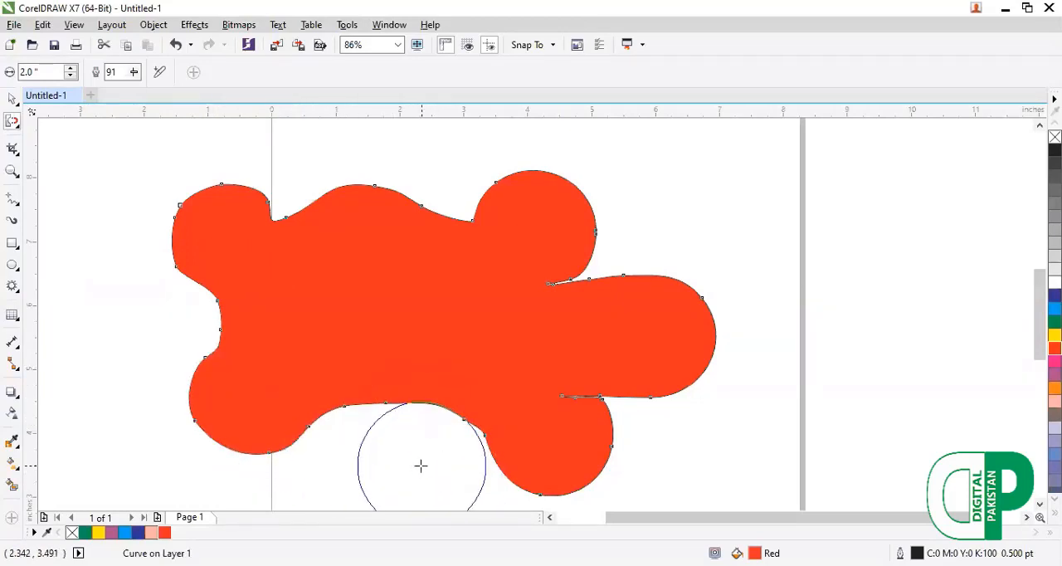
Delete the red shape.
key(F10)
key(Delete)
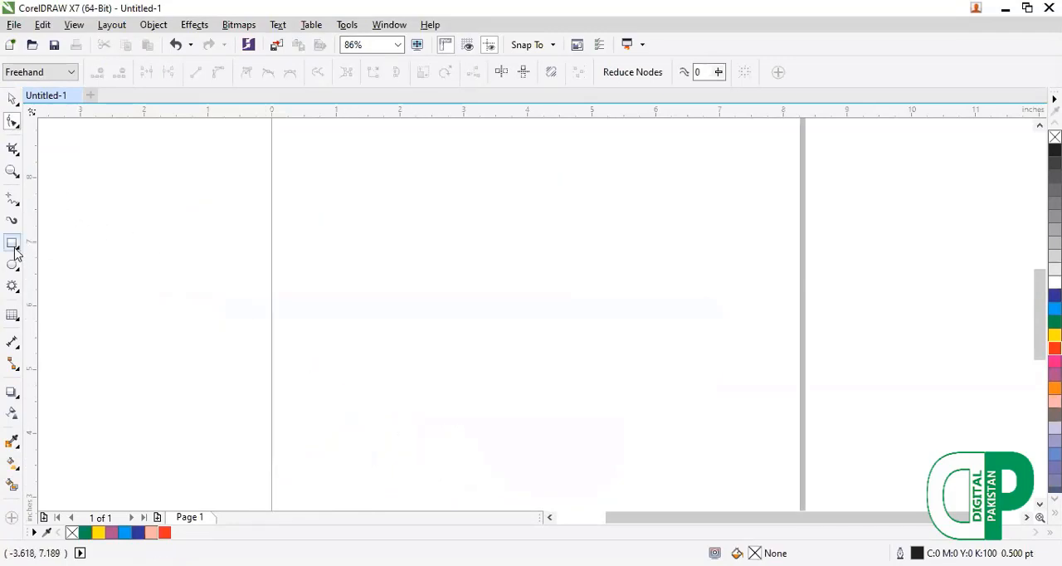
Draw a rectangle about 4.96 by 3.22 inches across the page's left border and fill it with cyan.
click(14, 249)
drag(203, 192, 522, 400)
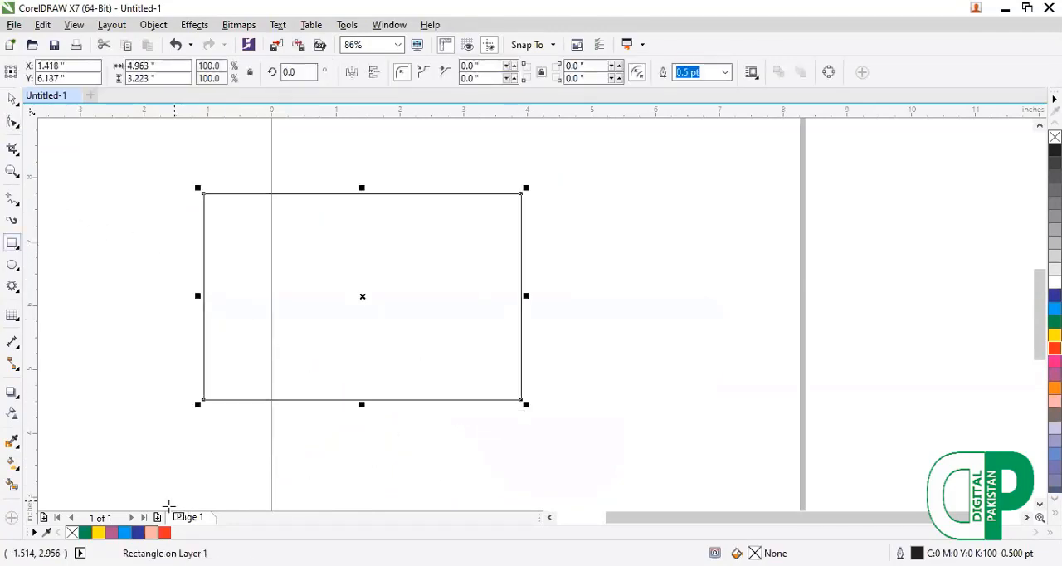
click(125, 532)
Repel the cyan rectangle's upper-left, lower-right and upper-right corners outward into round lobes and push its upper edge inward.
click(12, 123)
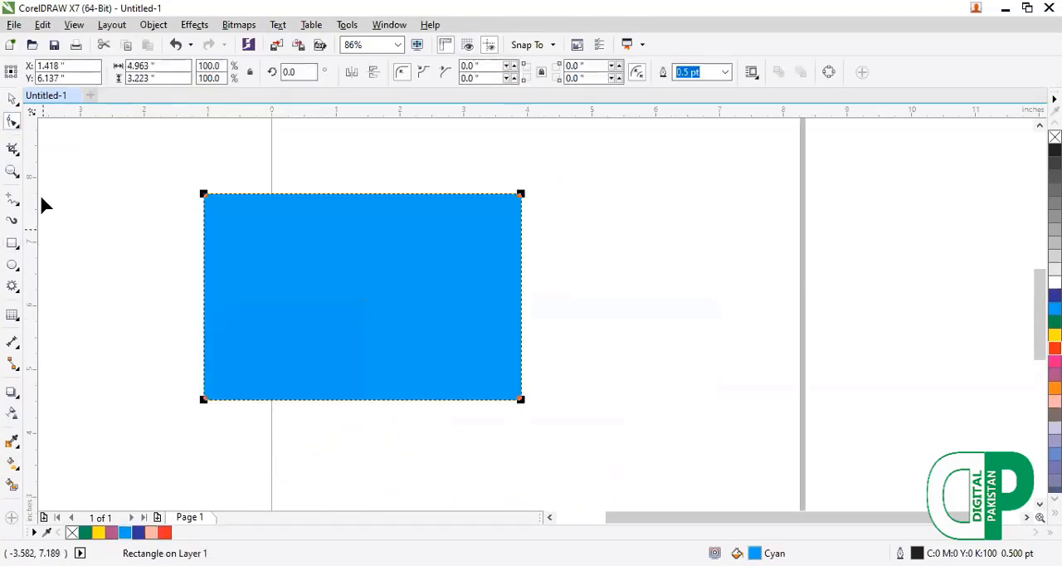
click(16, 153)
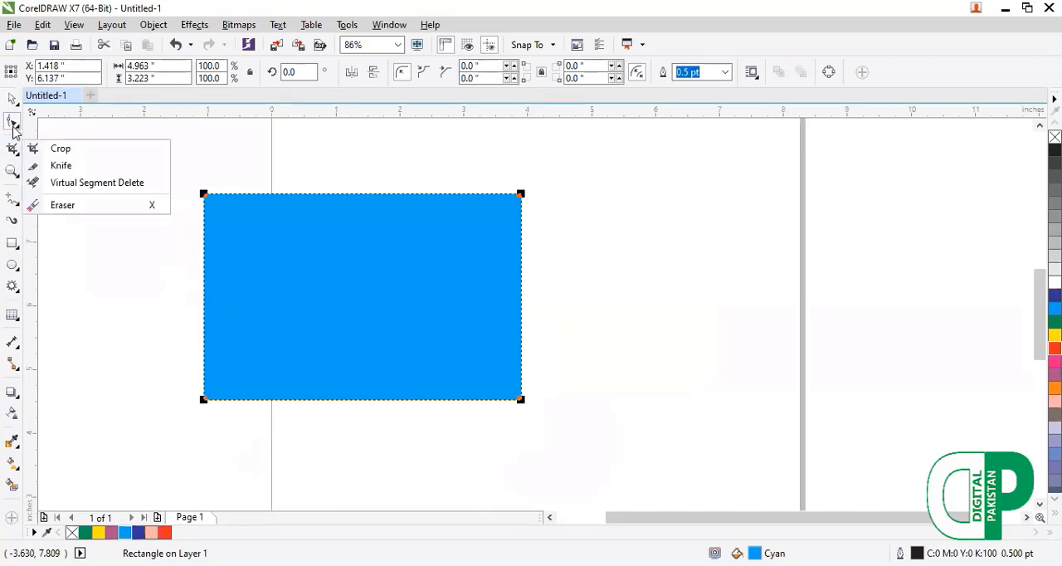
click(16, 126)
click(54, 217)
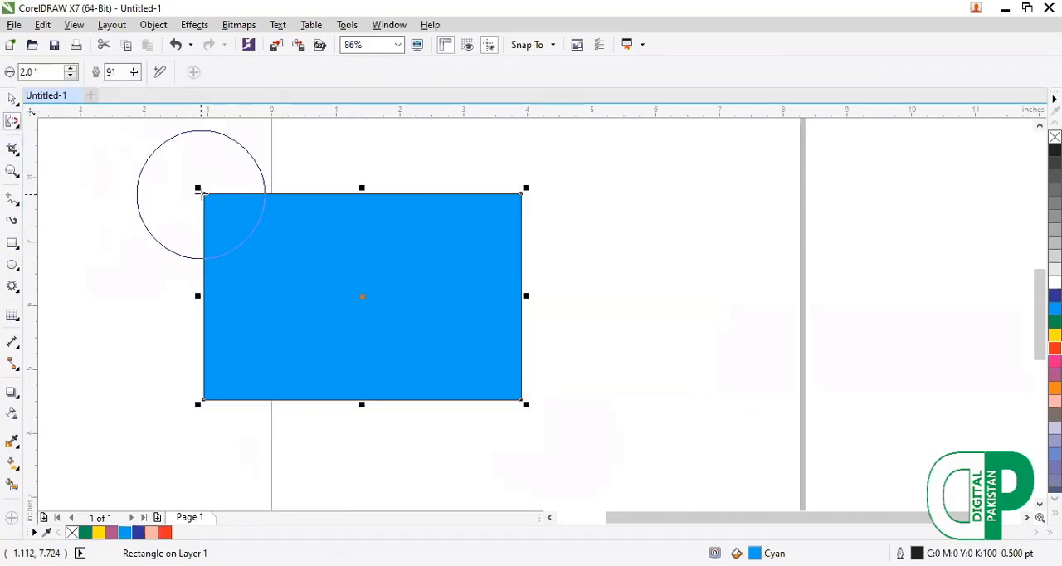
drag(200, 194, 232, 220)
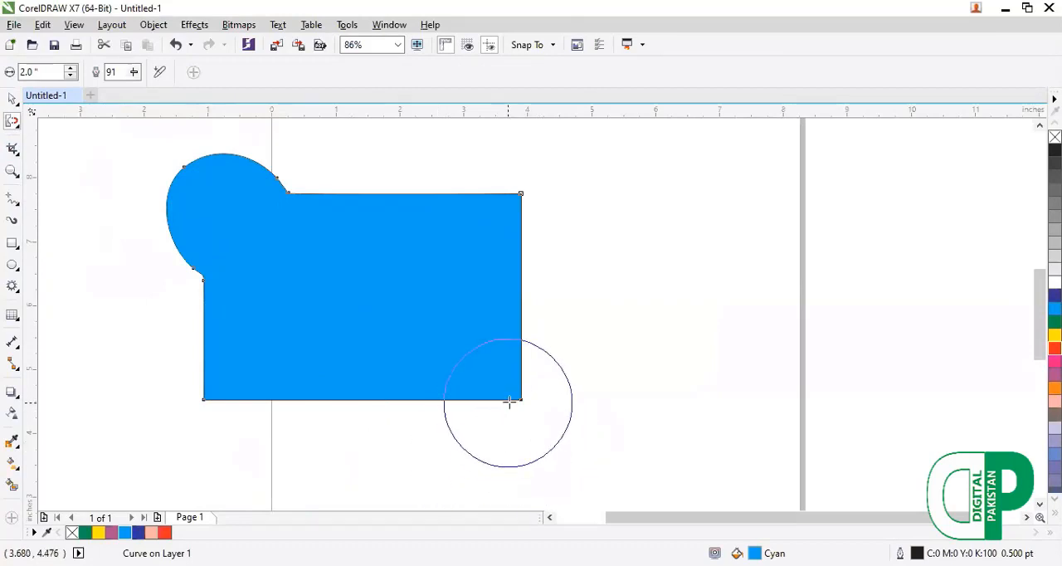
drag(520, 400, 583, 459)
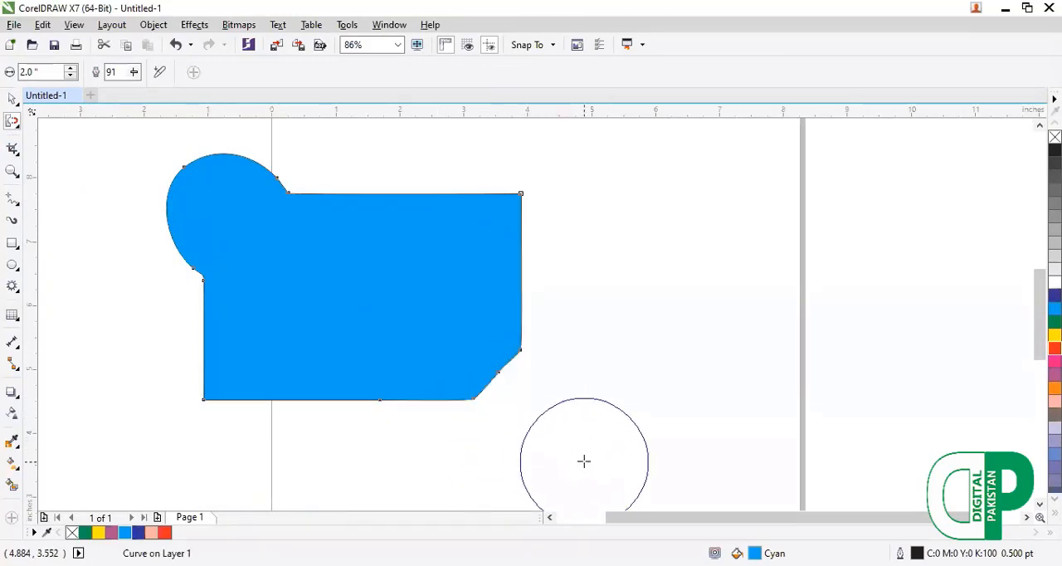
mouse_move(496, 375)
mouse_down()
mouse_move(591, 444)
mouse_move(503, 441)
mouse_move(449, 368)
mouse_move(564, 312)
mouse_move(538, 241)
mouse_move(513, 224)
mouse_move(573, 201)
mouse_move(400, 158)
mouse_move(323, 179)
mouse_up()
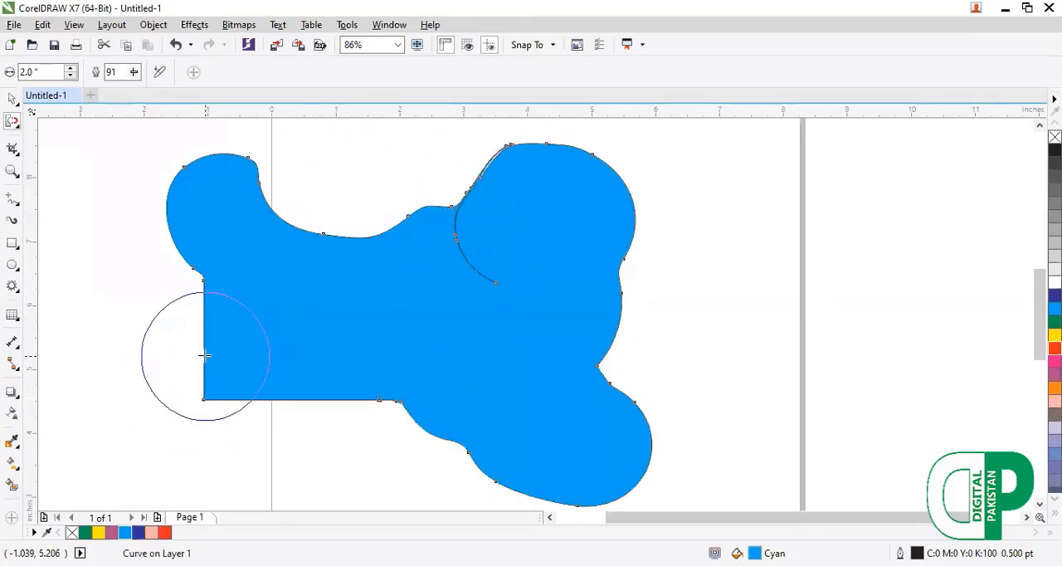
Delete the deformed cyan shape.
key(F10)
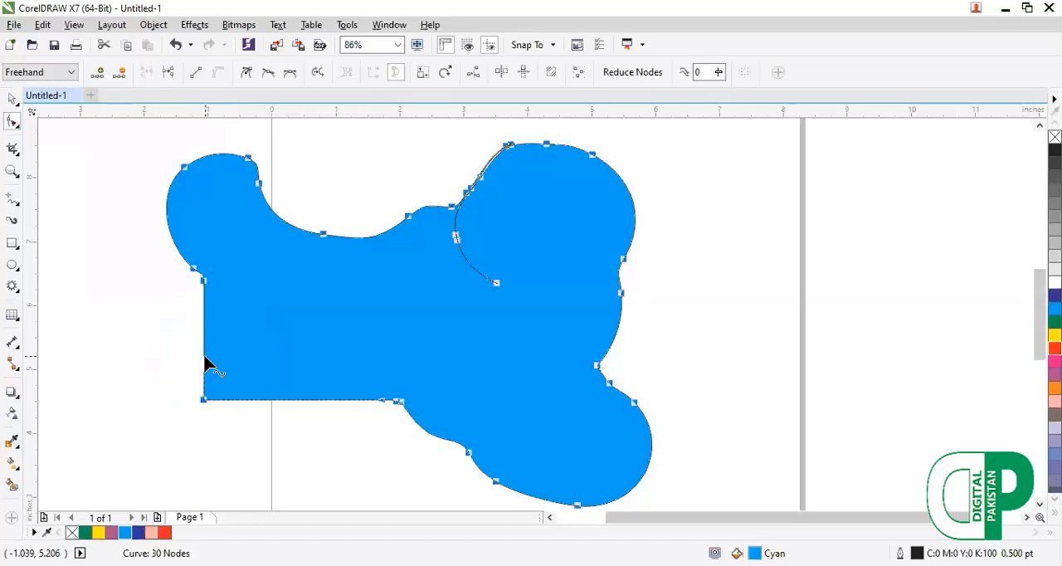
key(Delete)
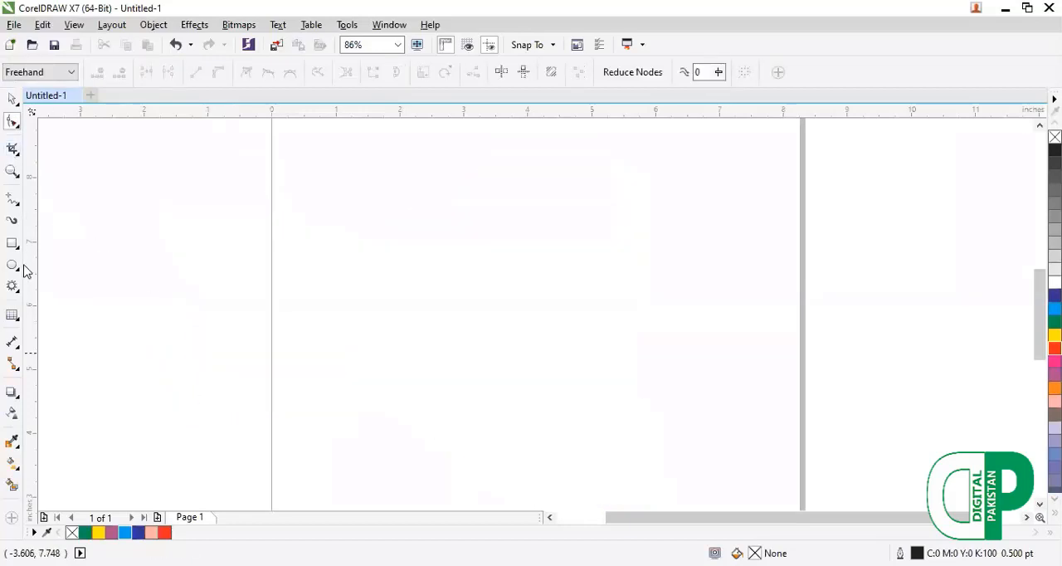
click(18, 131)
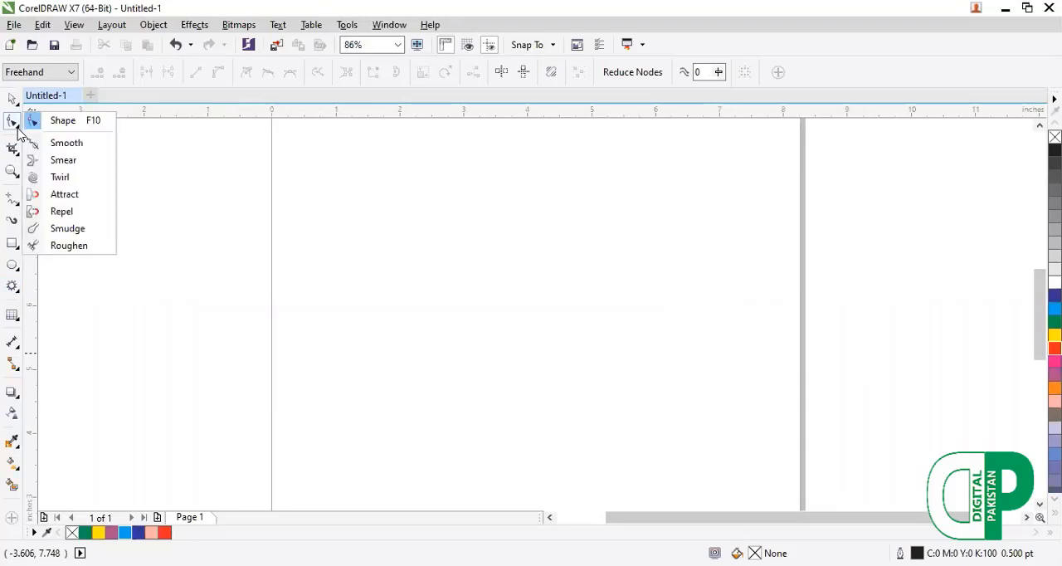
click(15, 149)
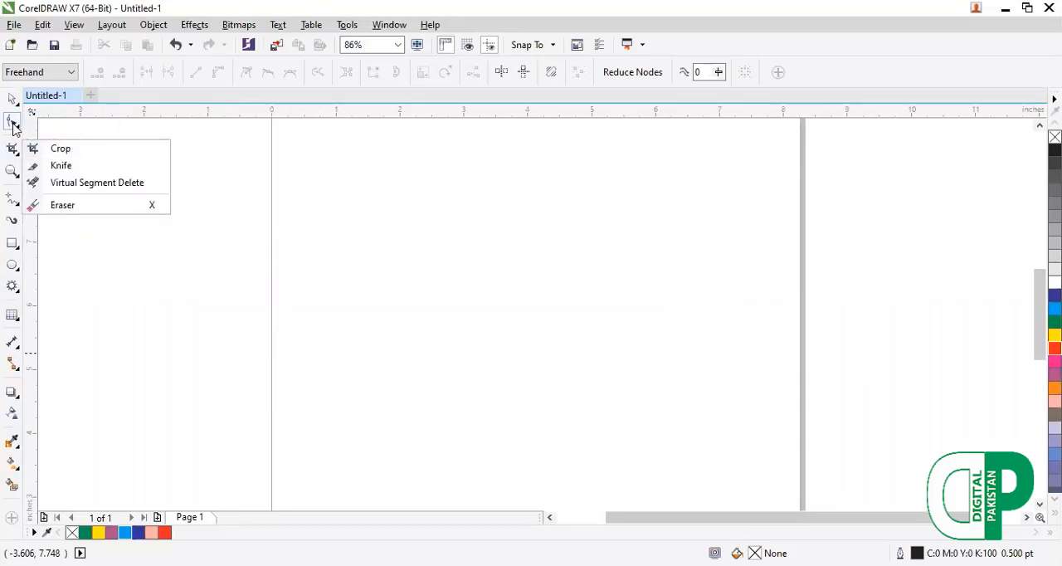
click(13, 124)
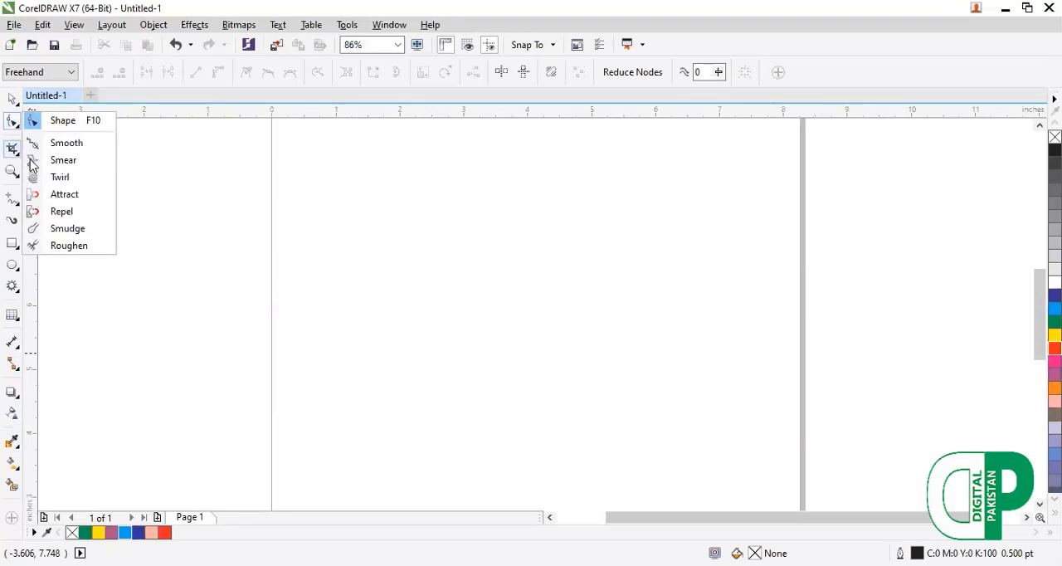
Draw a 12-point complex star about 4.5 by 4.65 inches and fill it with blue.
click(17, 248)
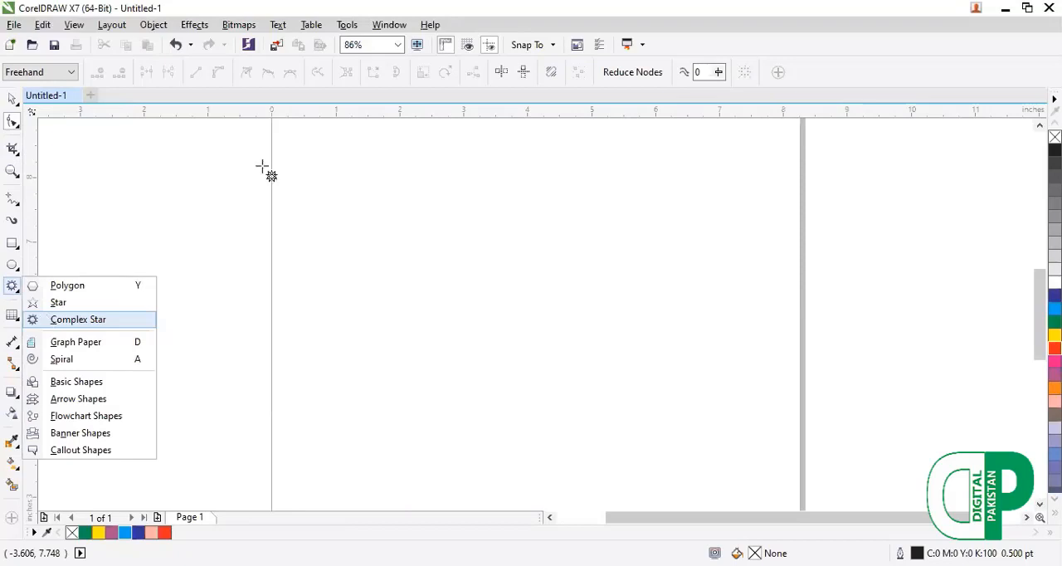
drag(261, 167, 551, 457)
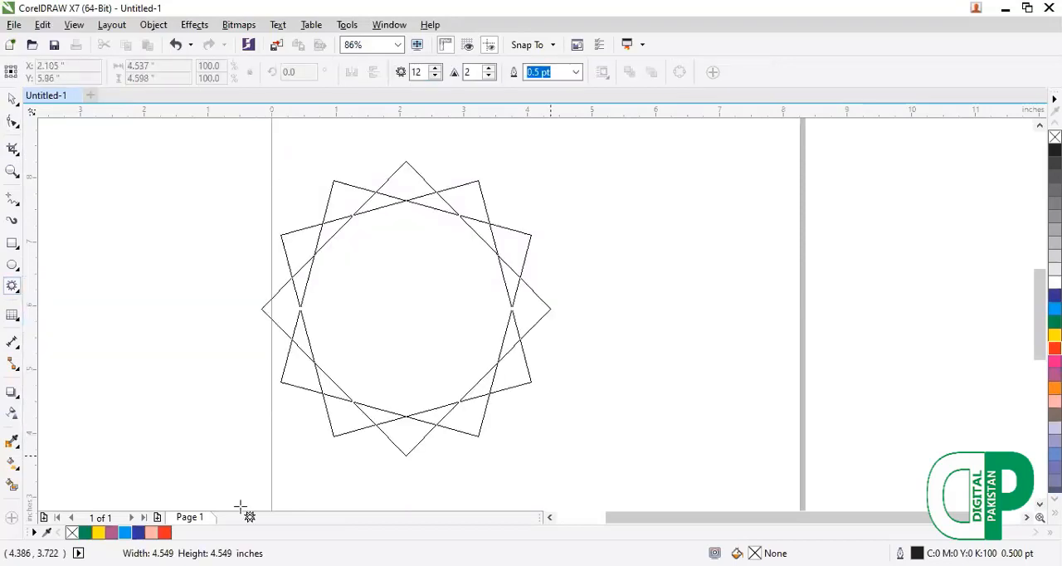
click(138, 532)
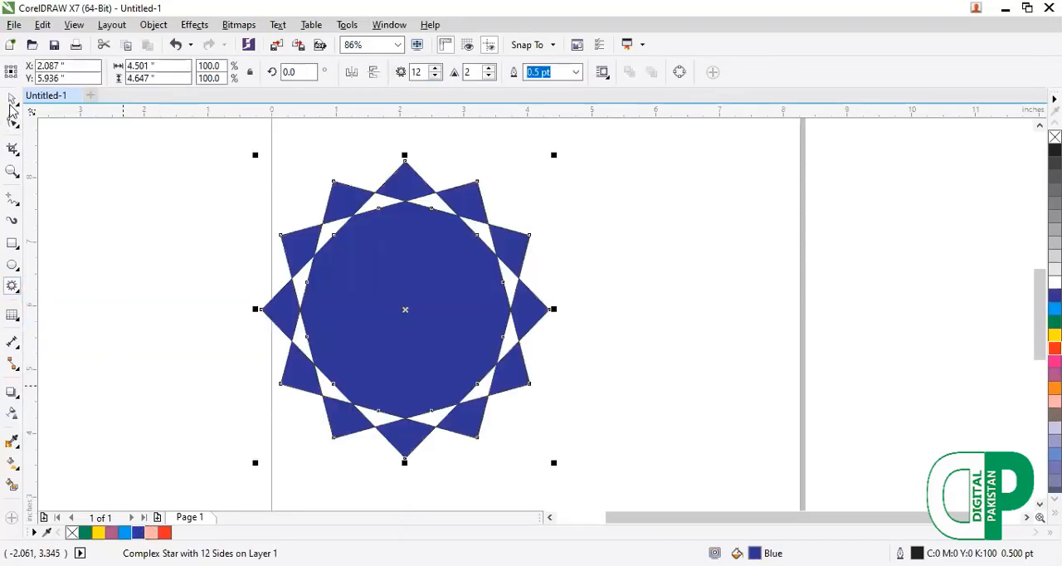
Smudge the blue star from its upper-left point across the upper inner ring to the right side, and along its lower-right inner edge.
click(16, 129)
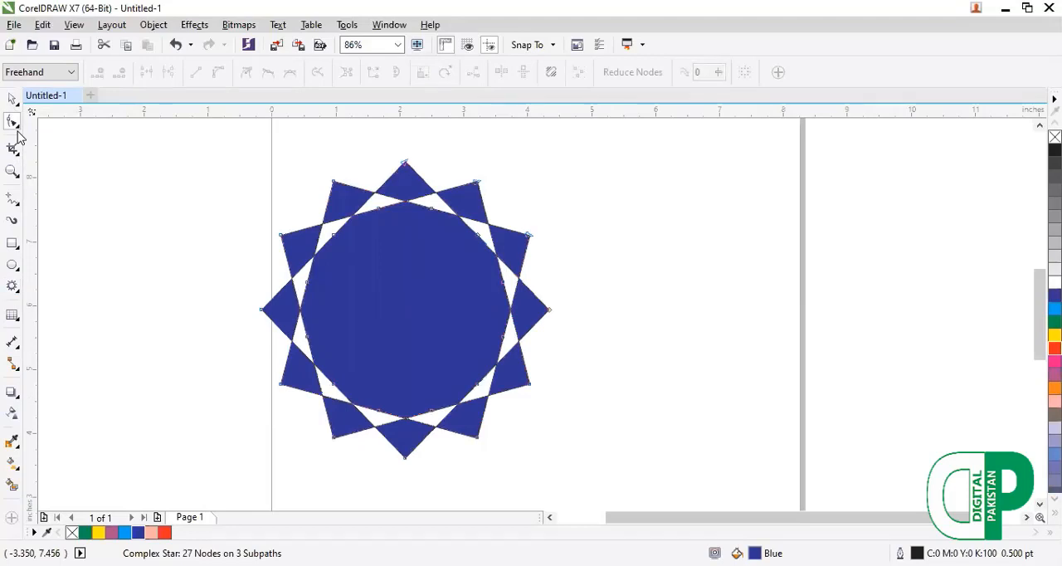
click(17, 128)
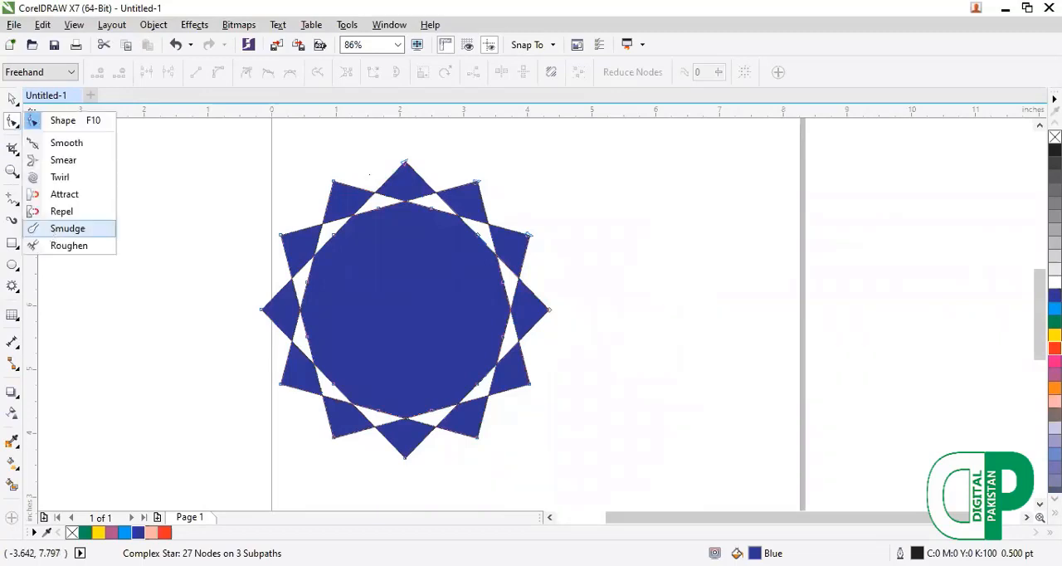
click(67, 228)
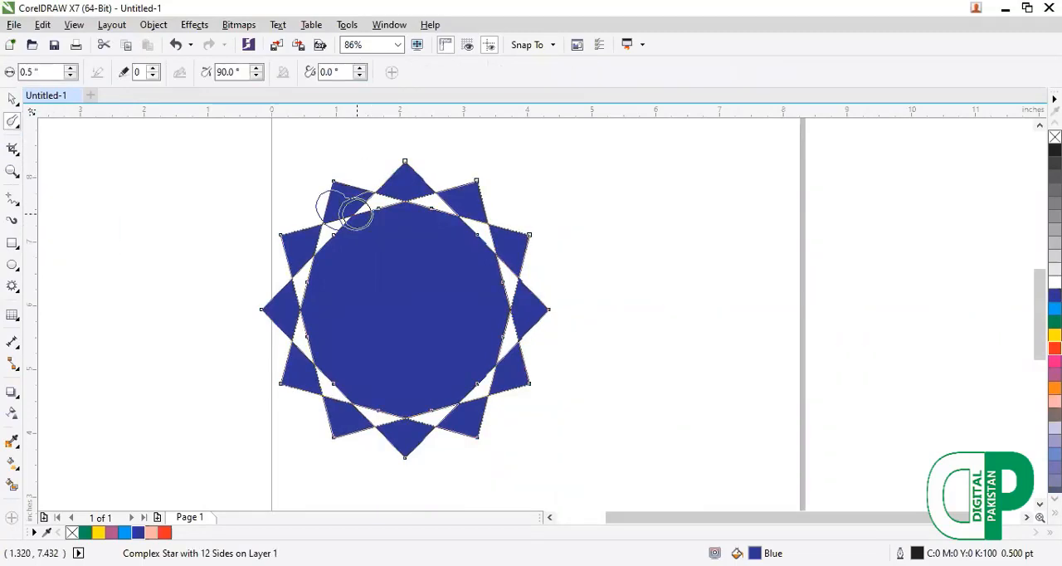
mouse_move(355, 215)
mouse_down()
mouse_move(438, 221)
mouse_move(503, 280)
mouse_up()
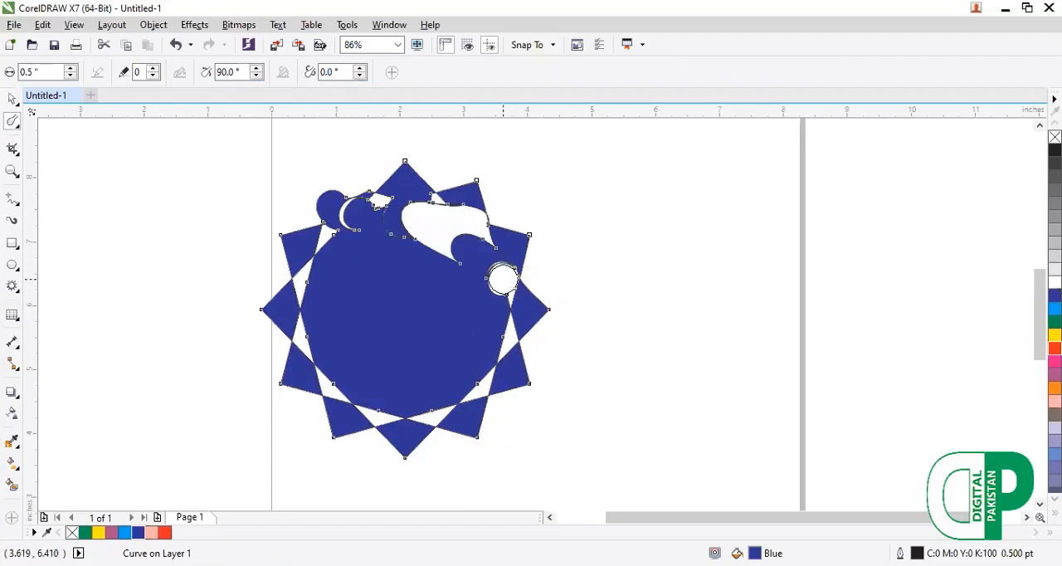
drag(476, 380, 391, 358)
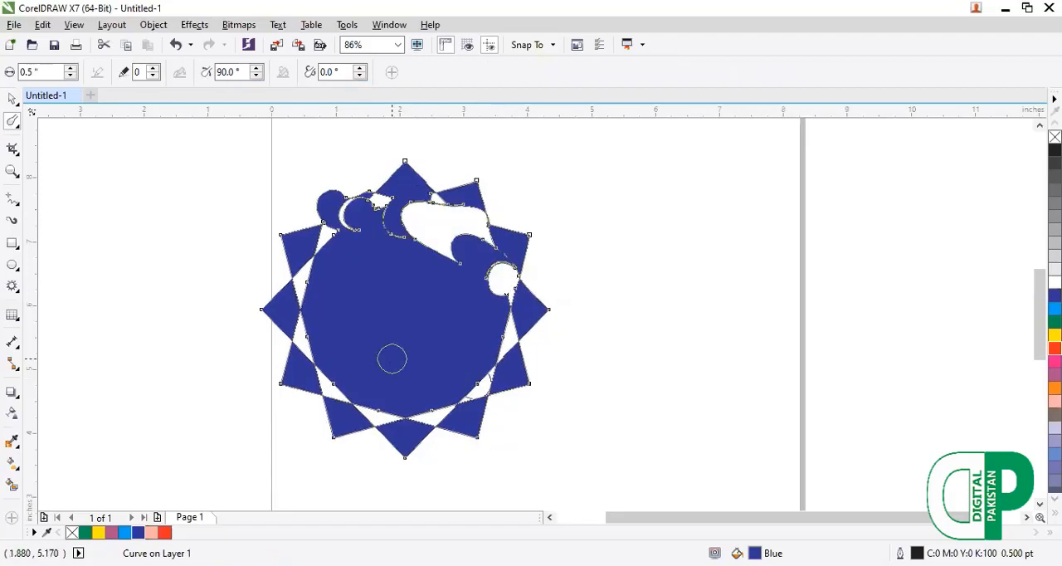
Smudge a round gap near the star's lowest point, a looping blue band at its lower left, and white bands through its centre and lower right.
click(431, 411)
drag(378, 420, 353, 444)
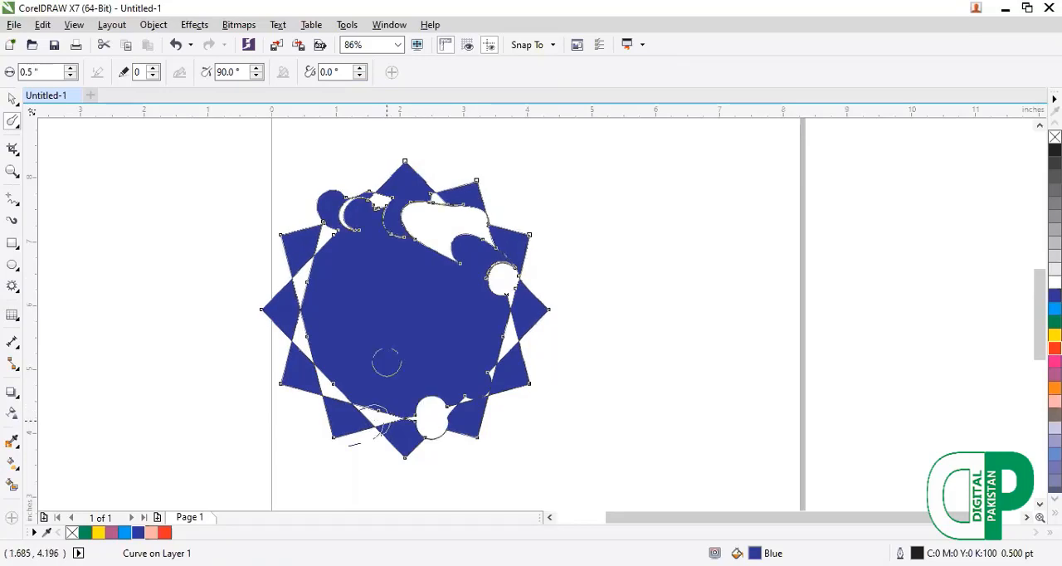
drag(386, 361, 308, 376)
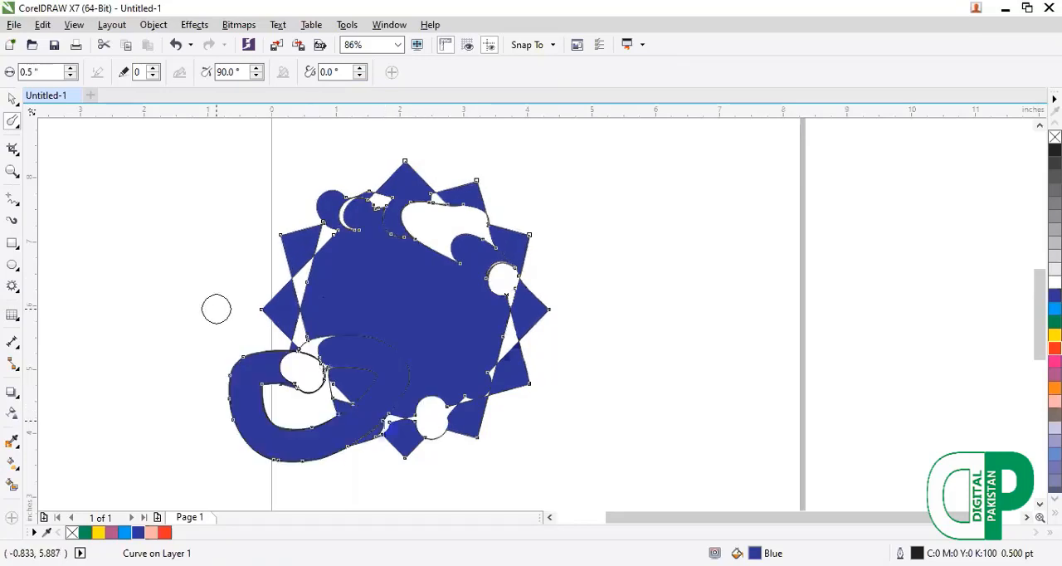
mouse_move(518, 325)
mouse_down()
mouse_move(545, 336)
mouse_move(409, 310)
mouse_up()
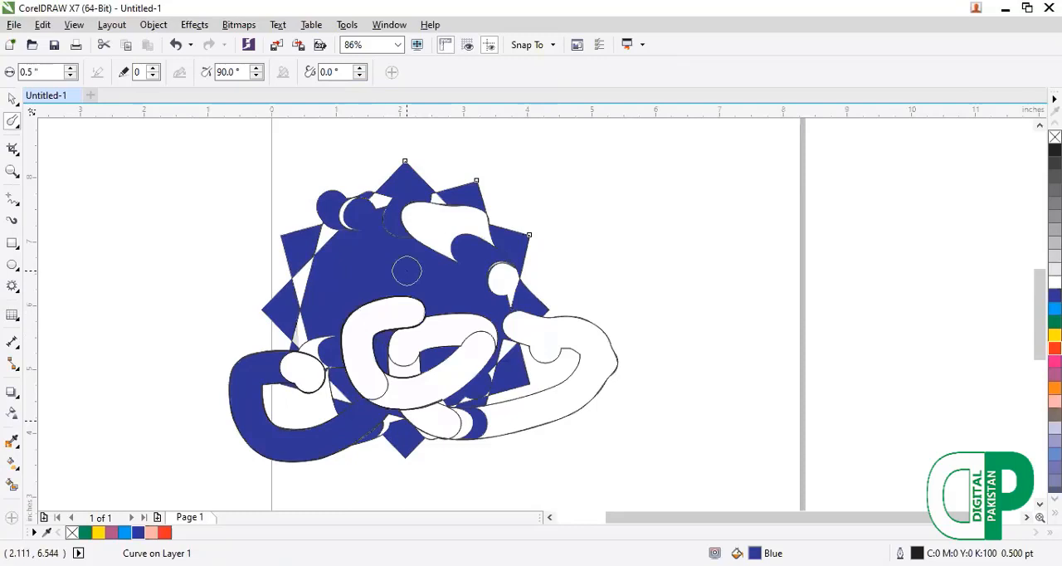
Undo all the smudge strokes on the complex star.
key(ctrl+z)
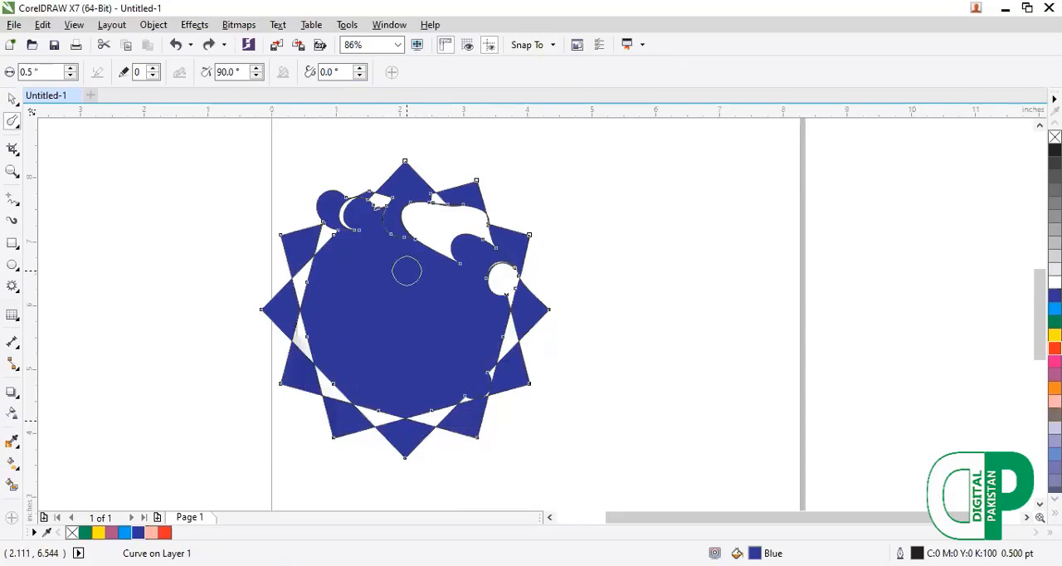
key(ctrl+z)
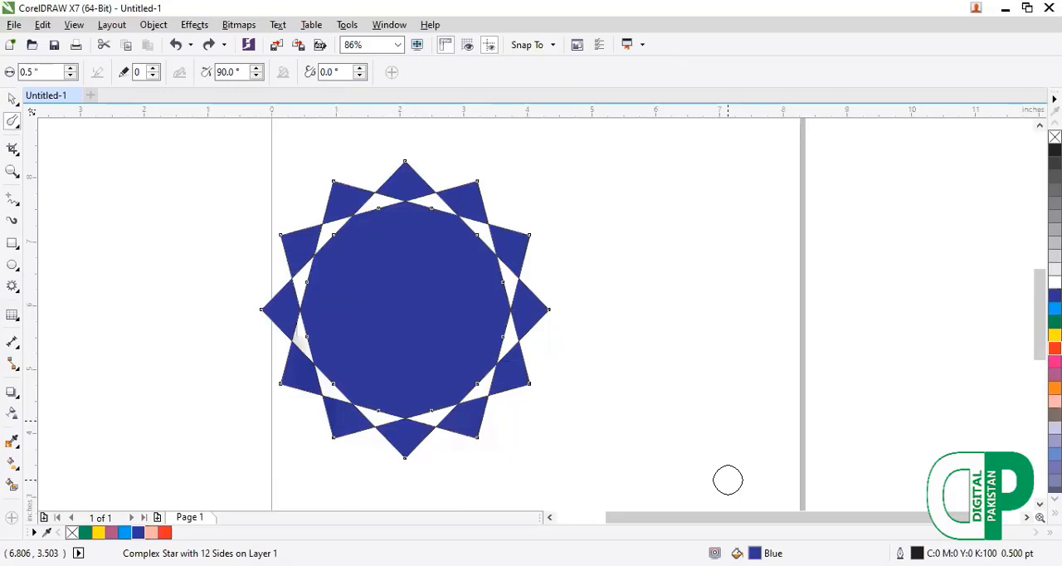
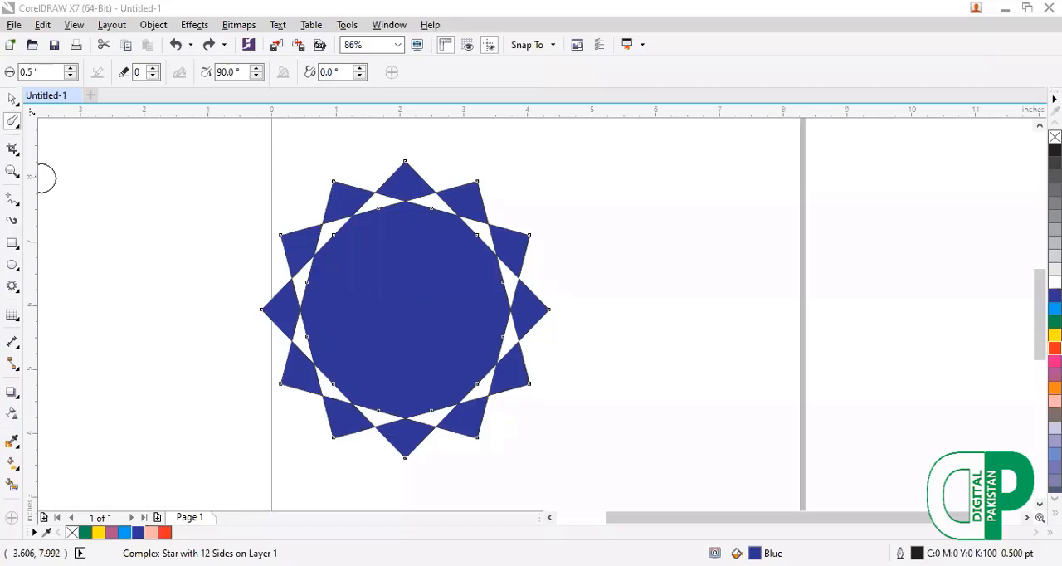
Smudge most of the blue star's outer points into curled flame shapes around its edge, and delete the star.
mouse_move(330, 228)
mouse_down()
mouse_move(319, 219)
mouse_move(275, 257)
mouse_up()
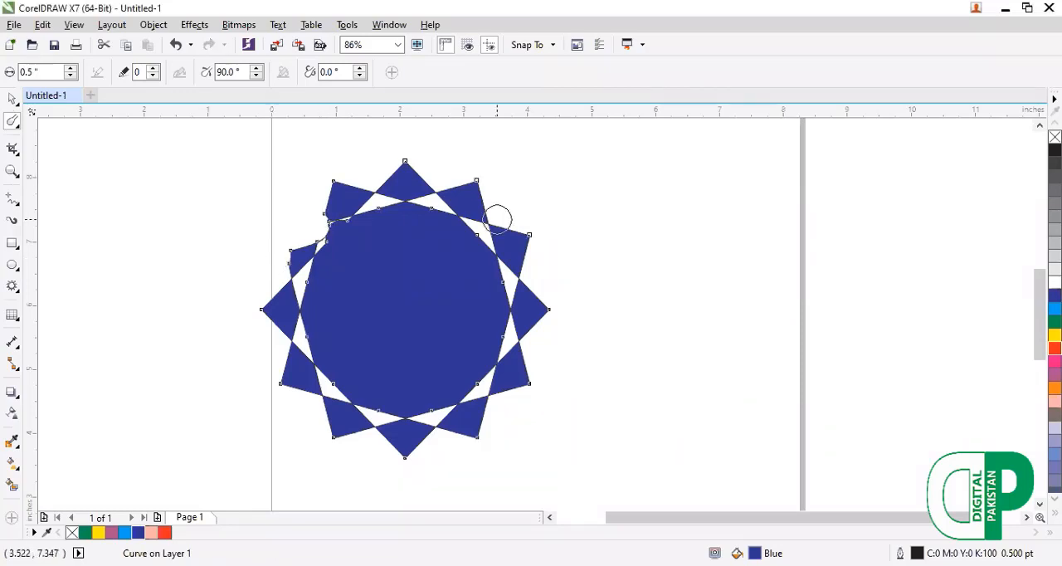
mouse_move(498, 218)
mouse_down()
mouse_move(554, 309)
mouse_move(521, 355)
mouse_move(553, 392)
mouse_move(492, 412)
mouse_move(517, 458)
mouse_move(493, 410)
mouse_move(406, 455)
mouse_move(302, 454)
mouse_move(269, 323)
mouse_move(291, 266)
mouse_move(363, 225)
mouse_move(444, 152)
mouse_up()
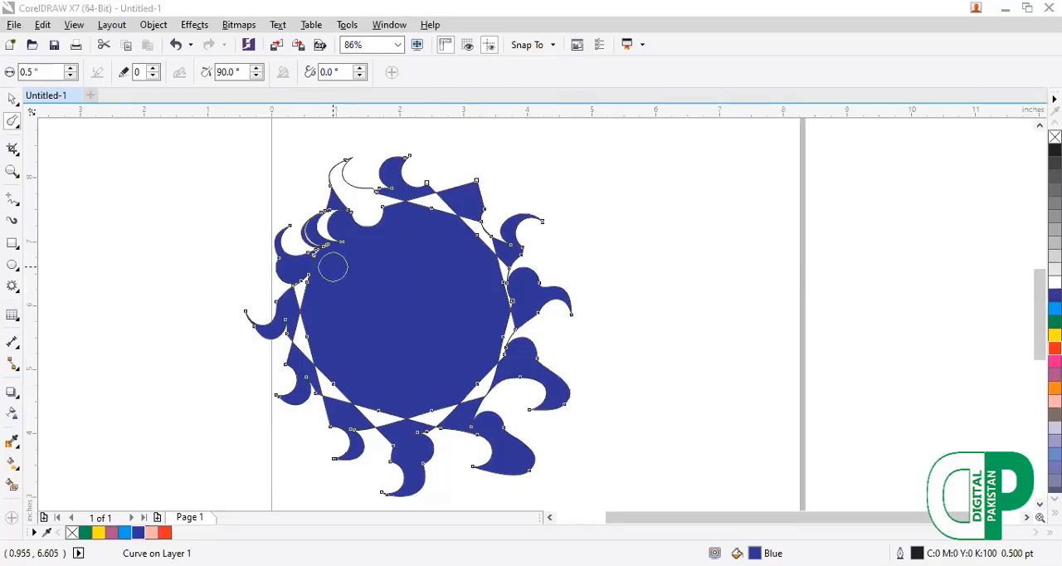
click(11, 99)
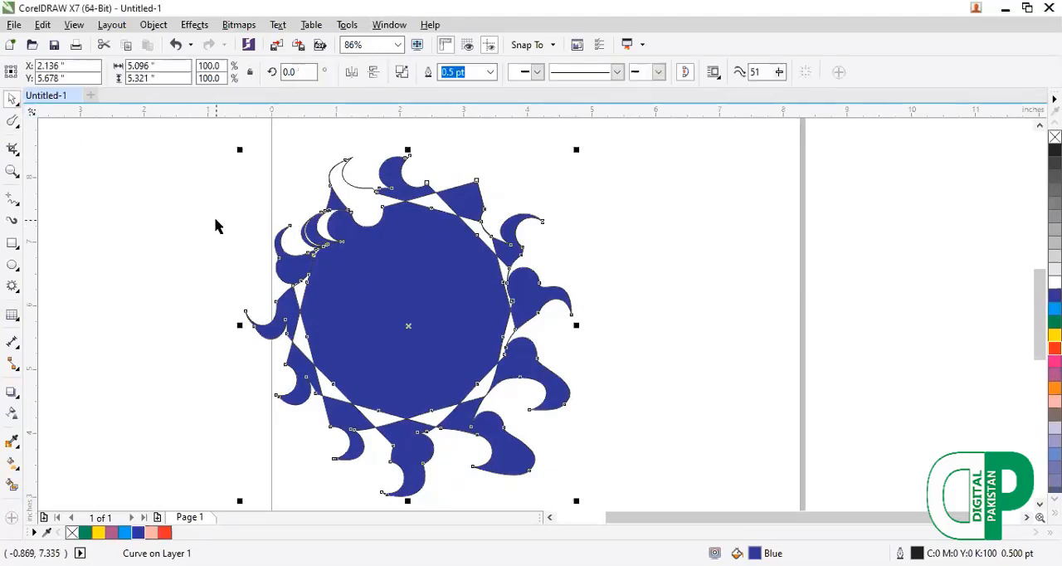
key(Delete)
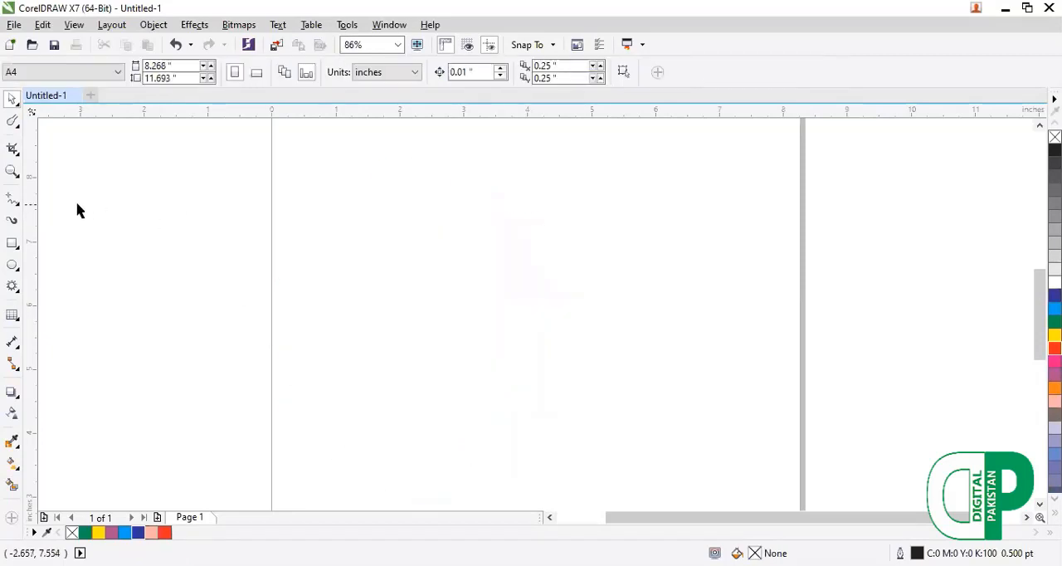
Draw a complex star about 4.2 by 4.8 inches and set it to 16 points.
click(21, 295)
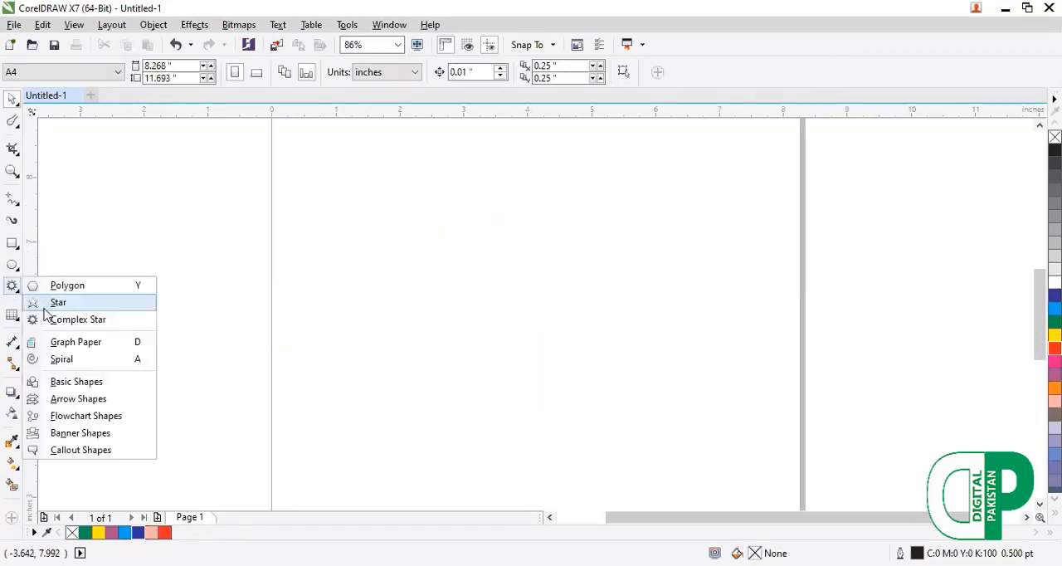
click(47, 317)
mouse_move(312, 199)
mouse_down()
mouse_move(644, 517)
mouse_move(581, 458)
mouse_up()
click(433, 68)
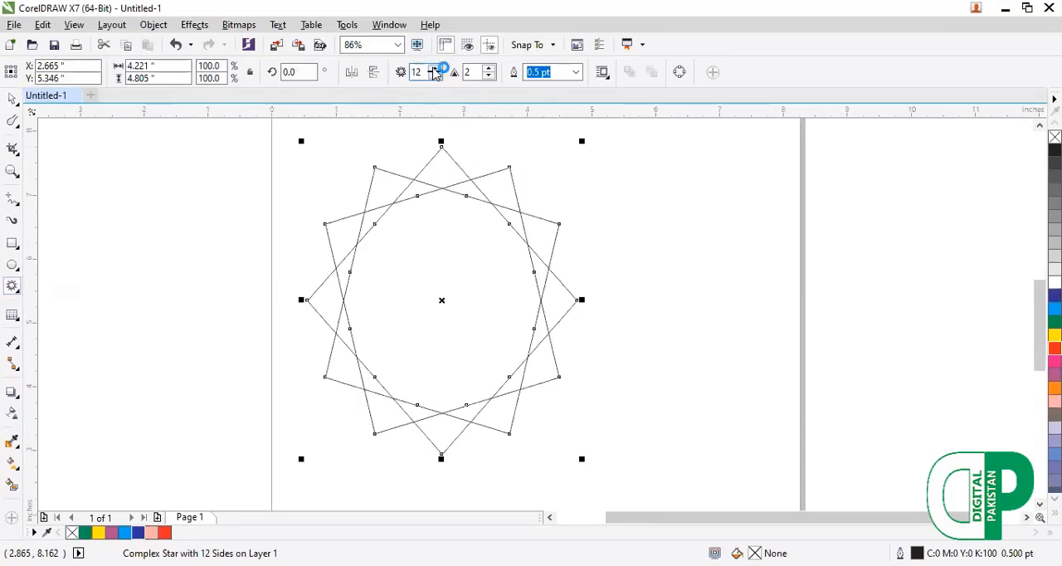
click(433, 68)
click(434, 68)
click(433, 68)
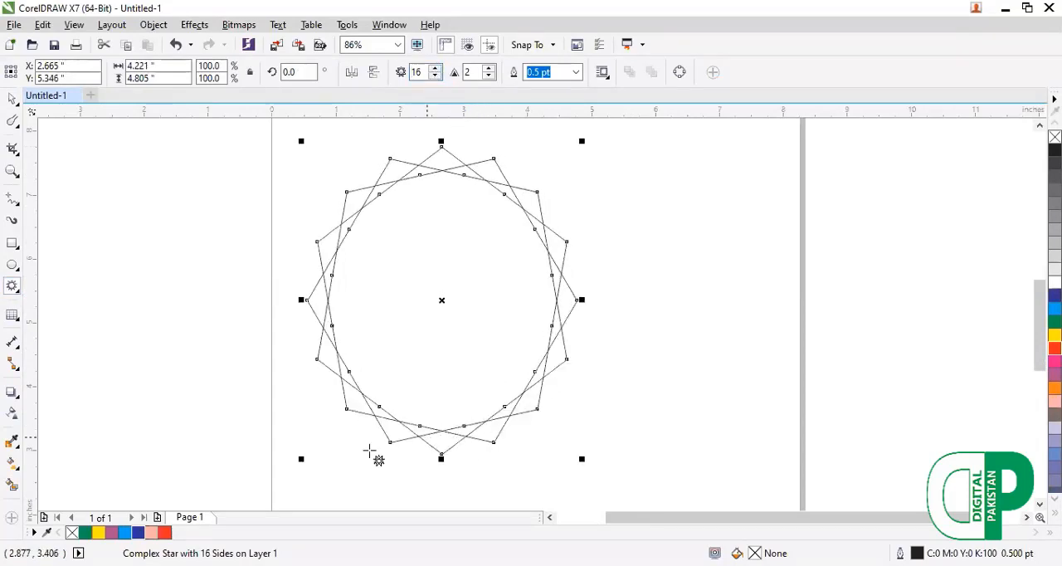
Pull the complex star's inner nodes well toward the centre and its outer points slightly inward, and fill it with blue.
key(F10)
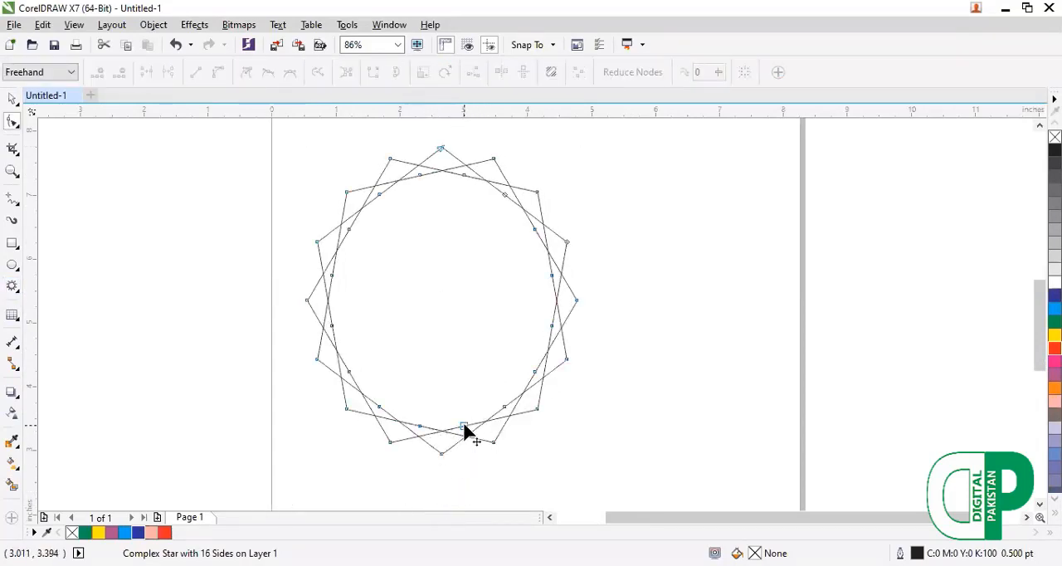
drag(464, 431, 454, 363)
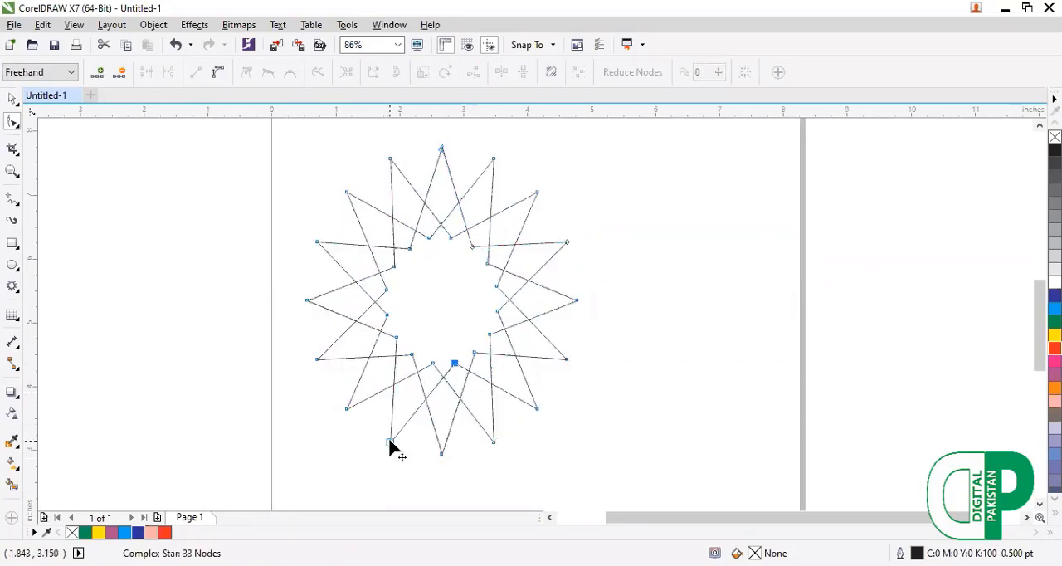
drag(390, 441, 402, 414)
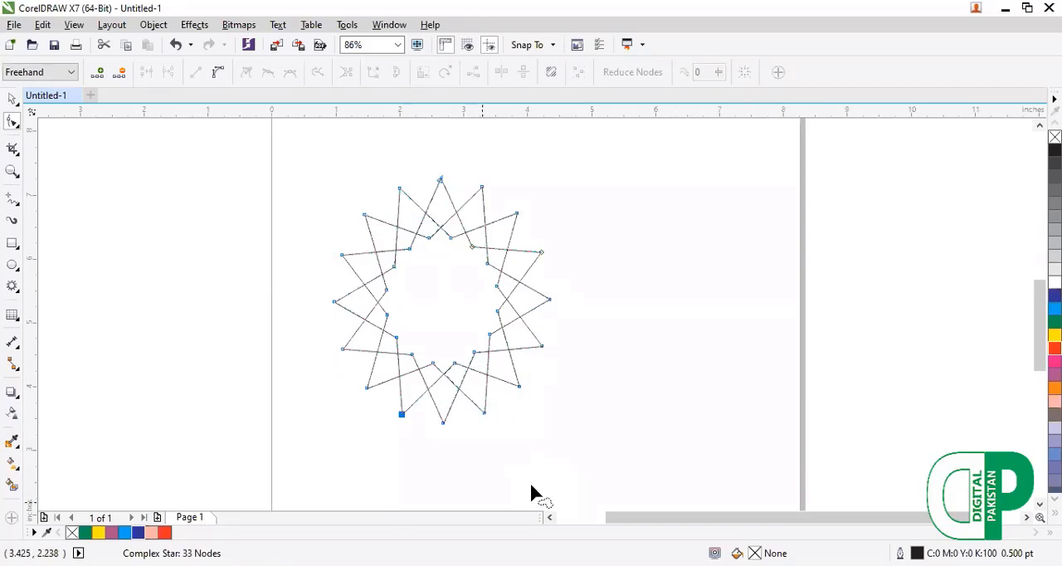
click(139, 533)
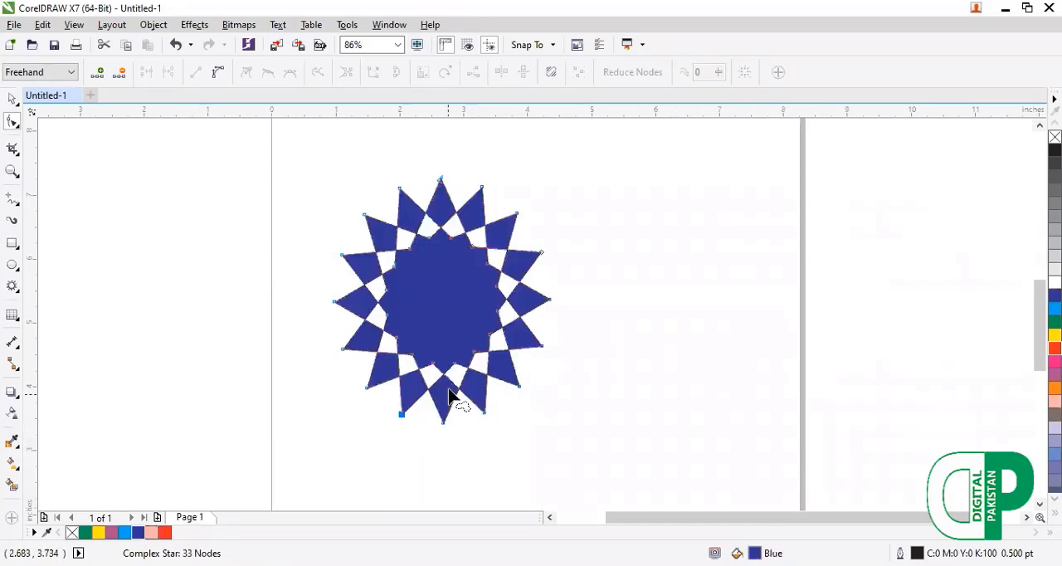
Stretch the blue complex star horizontally about its centre to a width of about 4 inches.
scroll(369, 407, up, 2)
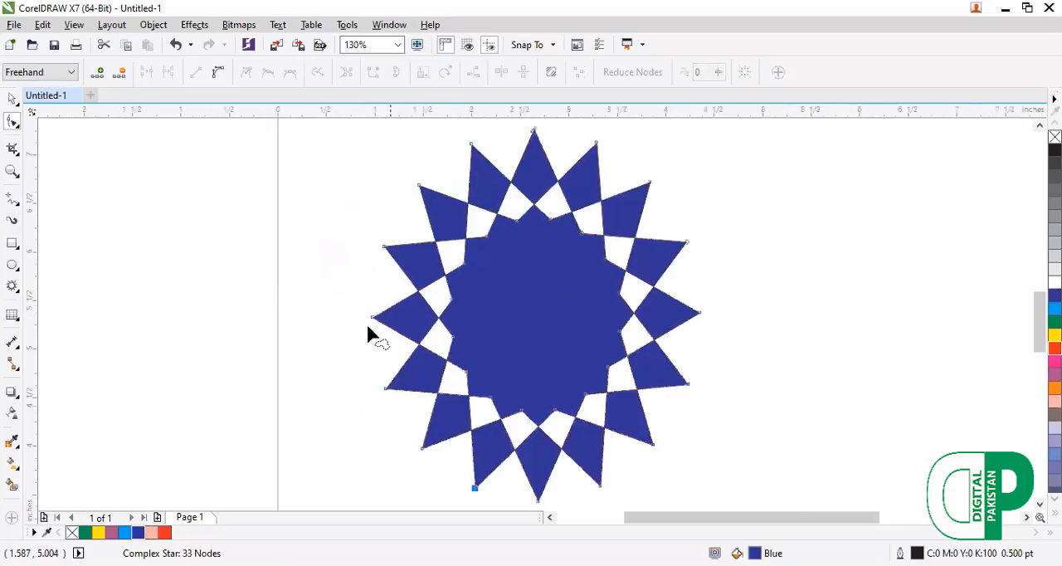
key(space)
drag(366, 313, 335, 313)
scroll(259, 307, down, 3)
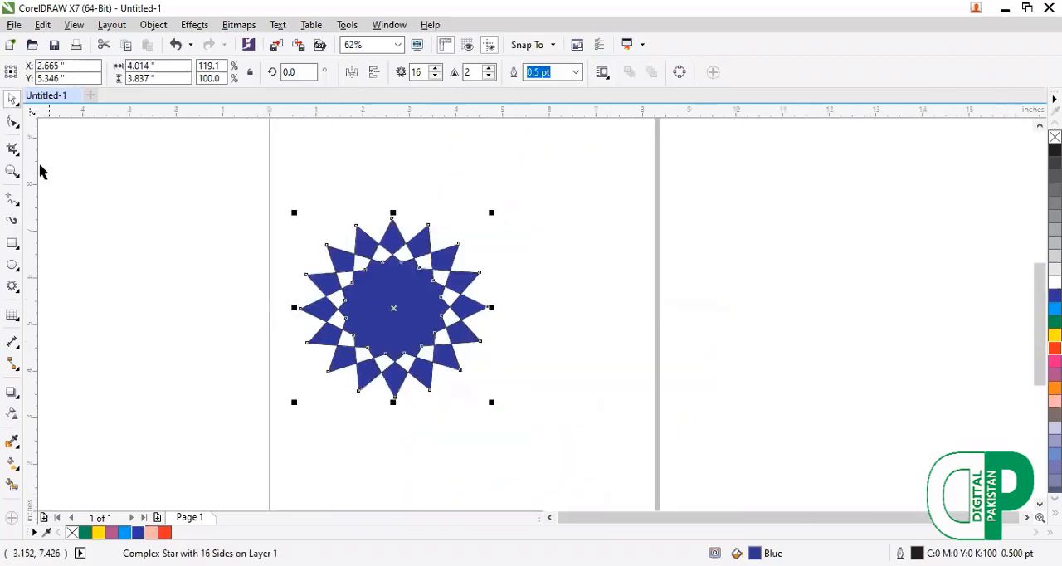
Roughen the outer points around the blue complex star with a 0.5 inch nib and a spike frequency of 1.
key(shift+F2)
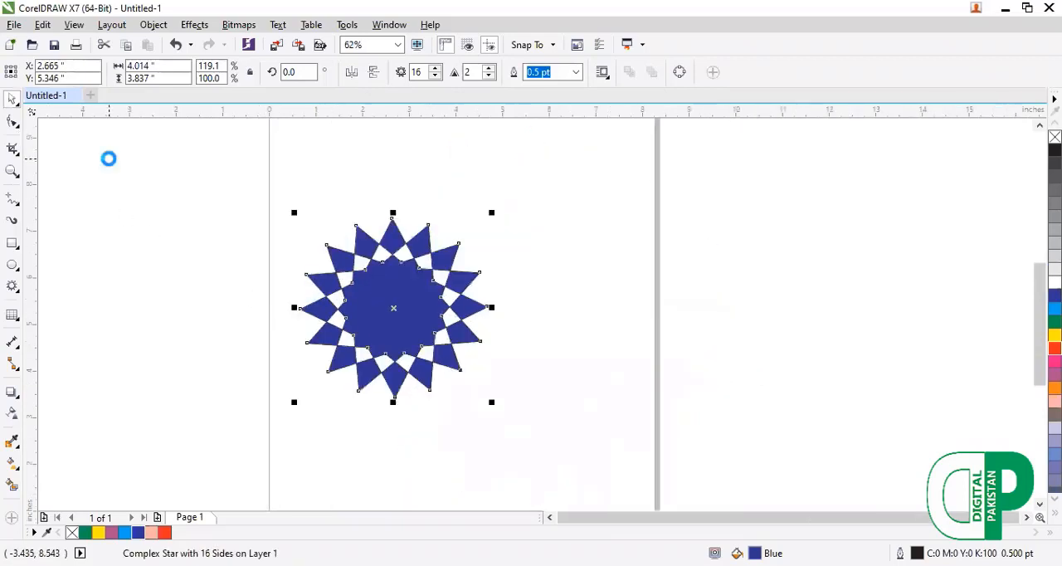
scroll(198, 178, down, 3)
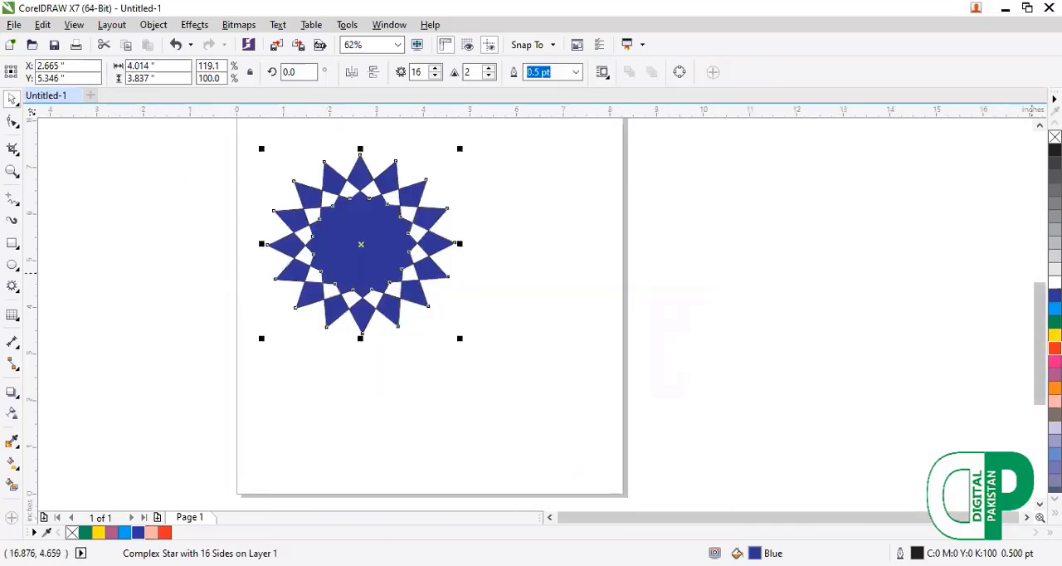
scroll(1015, 277, up, 2)
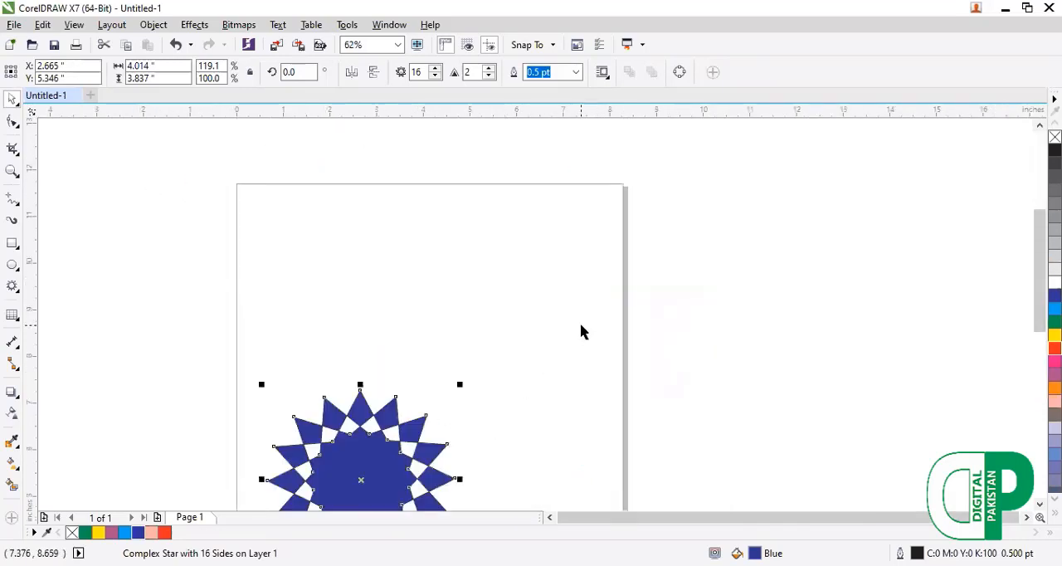
key(shift+F2)
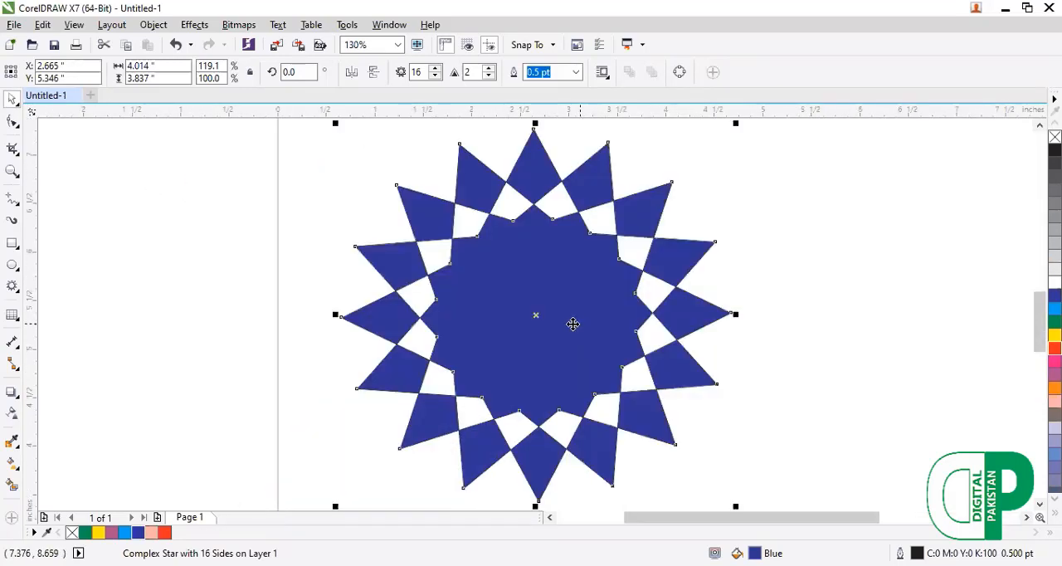
click(13, 123)
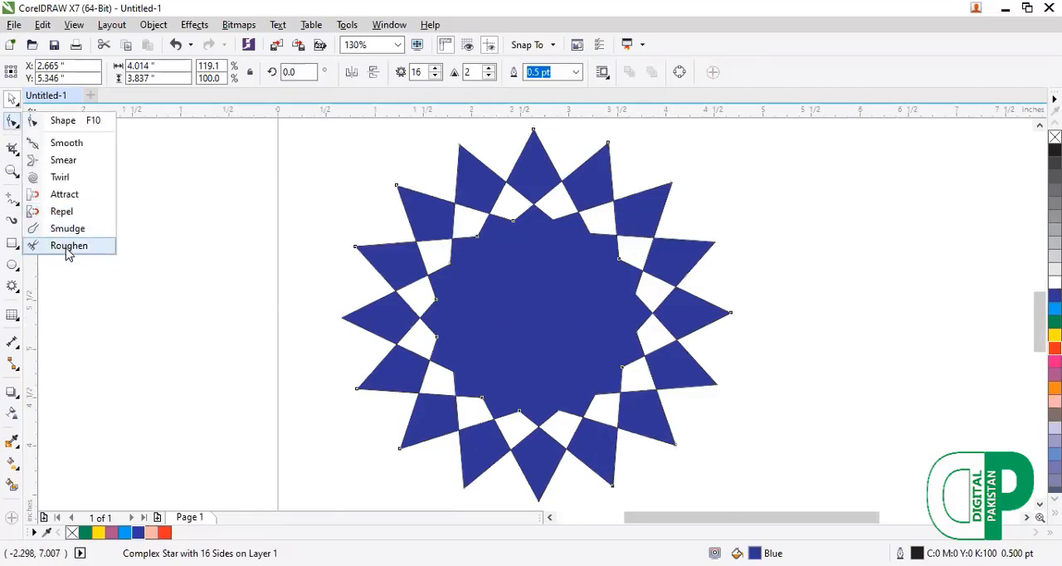
click(69, 246)
mouse_move(357, 244)
mouse_down()
mouse_move(347, 286)
mouse_move(357, 348)
mouse_move(422, 454)
mouse_move(447, 474)
mouse_move(530, 496)
mouse_move(605, 481)
mouse_move(647, 455)
mouse_move(690, 376)
mouse_move(686, 238)
mouse_move(662, 204)
mouse_move(542, 166)
mouse_move(469, 171)
mouse_move(403, 199)
mouse_up()
mouse_move(303, 299)
mouse_down()
mouse_move(426, 465)
mouse_move(403, 439)
mouse_move(457, 472)
mouse_move(664, 430)
mouse_move(672, 445)
mouse_move(704, 396)
mouse_move(714, 334)
mouse_move(702, 246)
mouse_move(711, 252)
mouse_move(678, 246)
mouse_move(661, 188)
mouse_move(681, 189)
mouse_move(562, 157)
mouse_move(600, 152)
mouse_move(622, 157)
mouse_move(535, 184)
mouse_up()
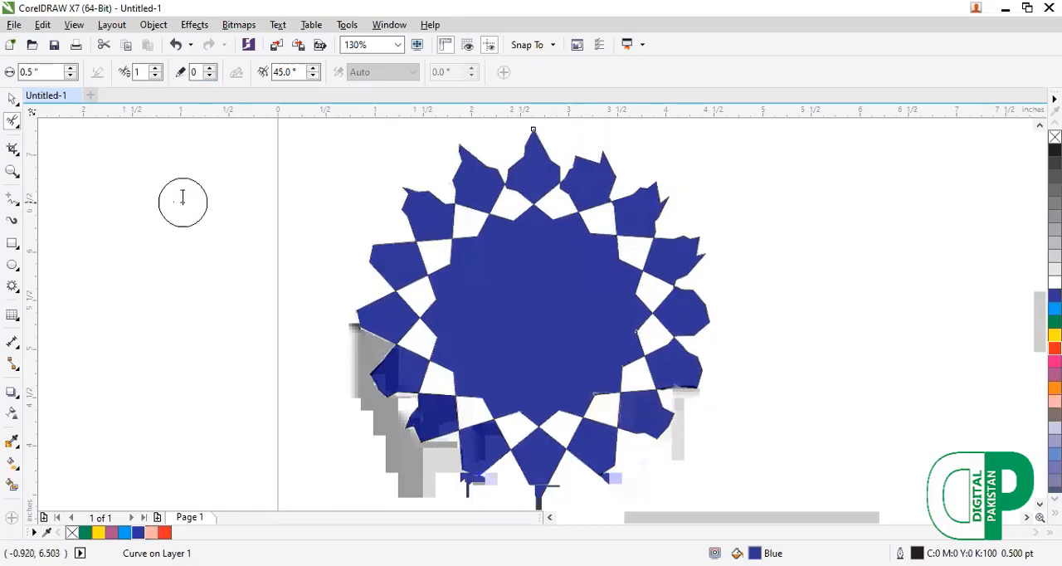
Draw a star about 2.3 by 2.2 inches beside the blue star and set it to 23 points.
click(16, 292)
click(52, 304)
drag(78, 220, 310, 442)
click(435, 69)
click(435, 68)
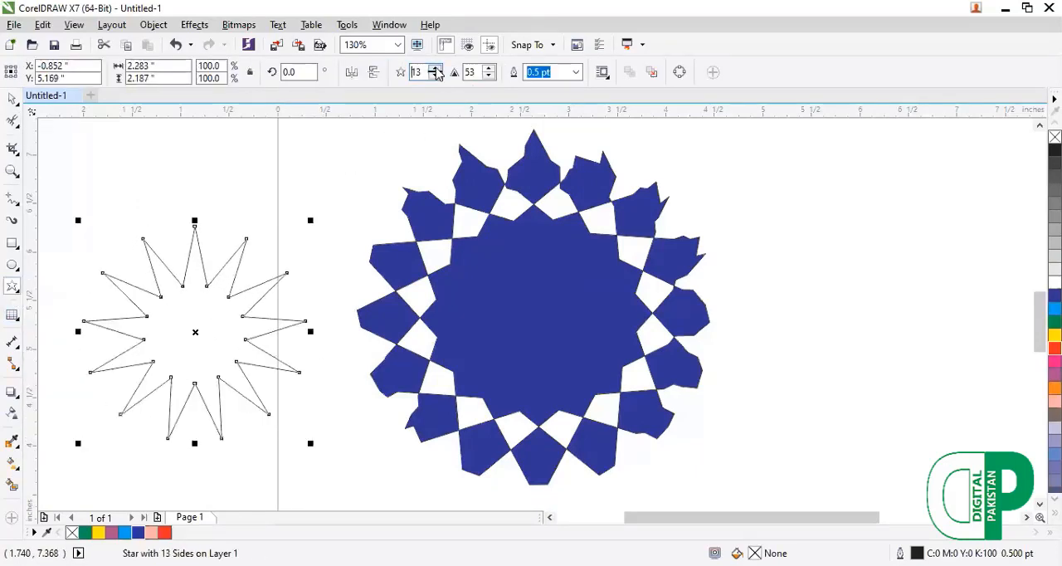
click(436, 68)
click(436, 68)
click(435, 68)
click(436, 68)
click(436, 68)
click(436, 68)
click(436, 68)
click(435, 68)
click(436, 68)
click(436, 68)
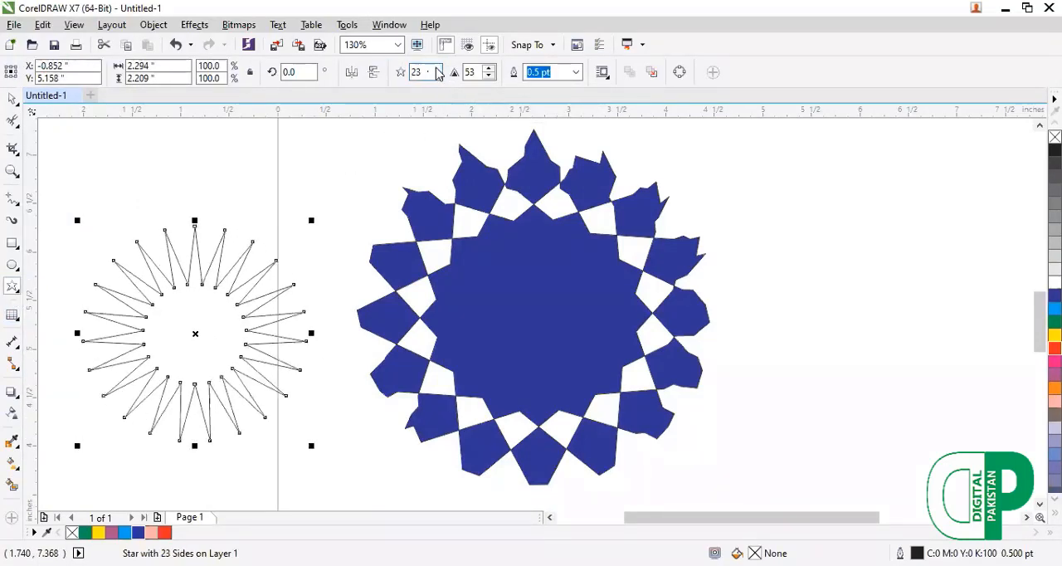
Pull the 23-point star's inner nodes outward to shorten its spikes, and fill it with green.
key(F10)
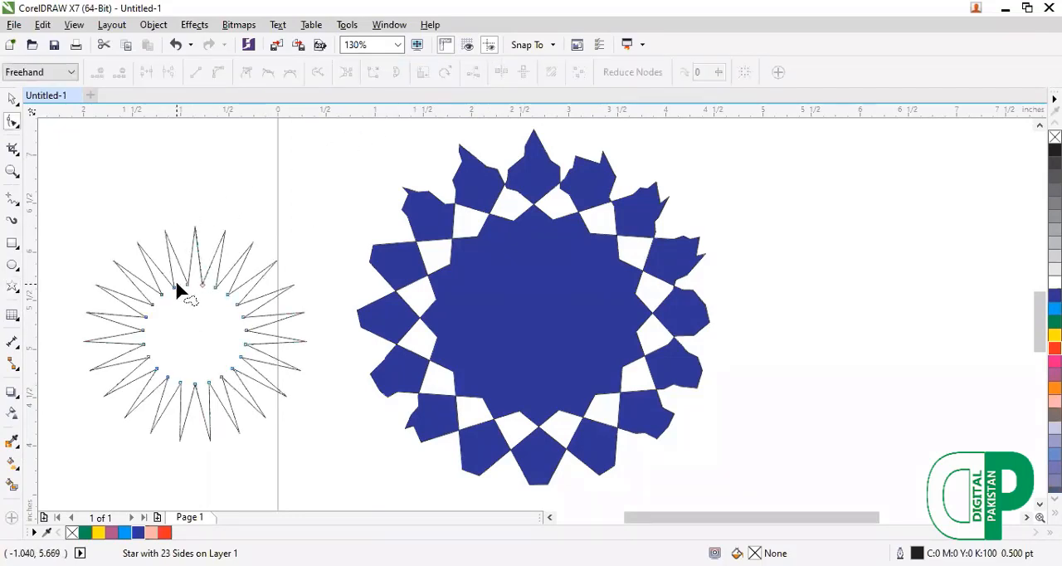
drag(174, 288, 160, 256)
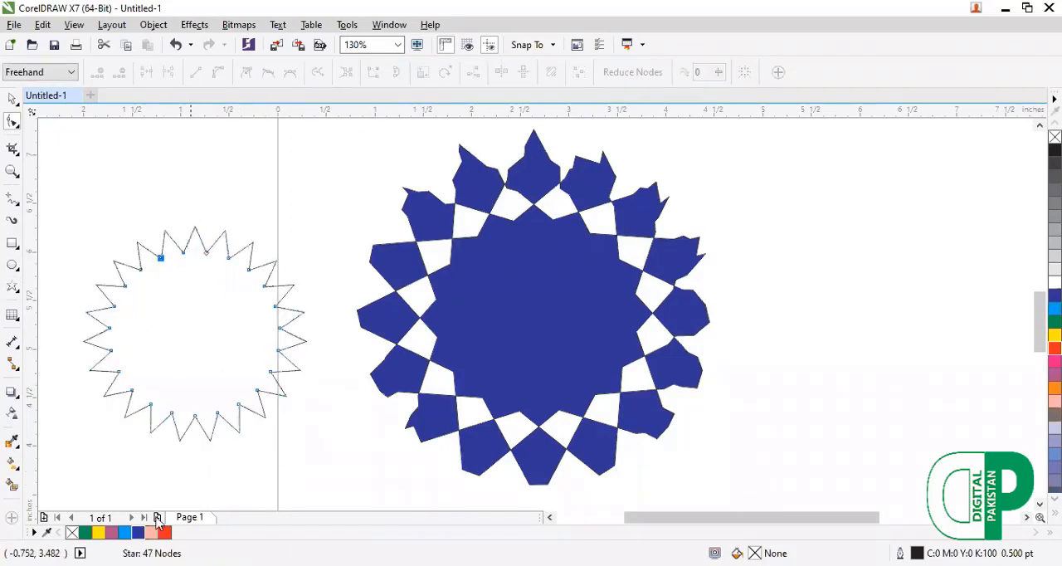
click(137, 532)
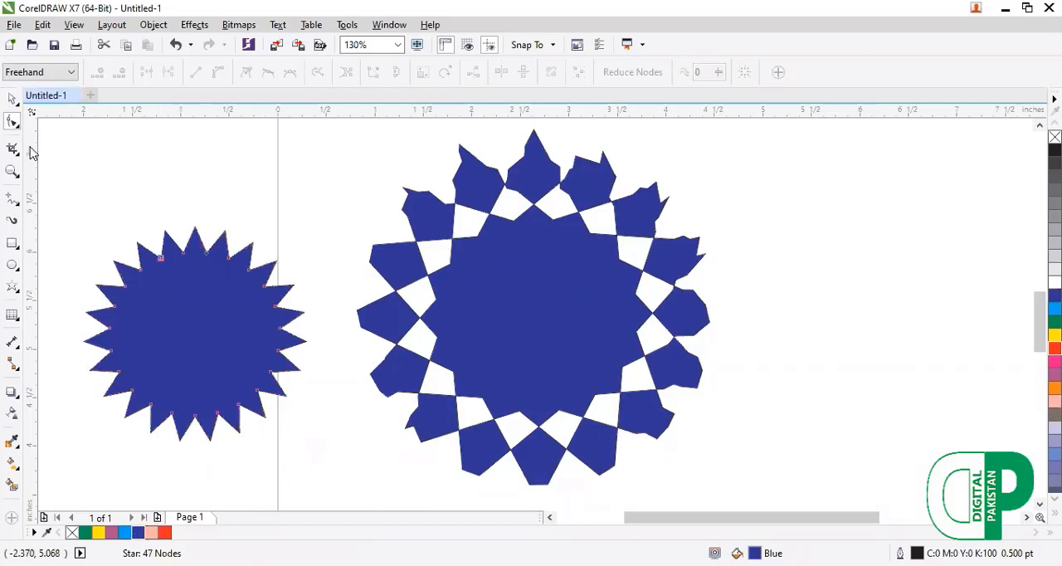
click(12, 170)
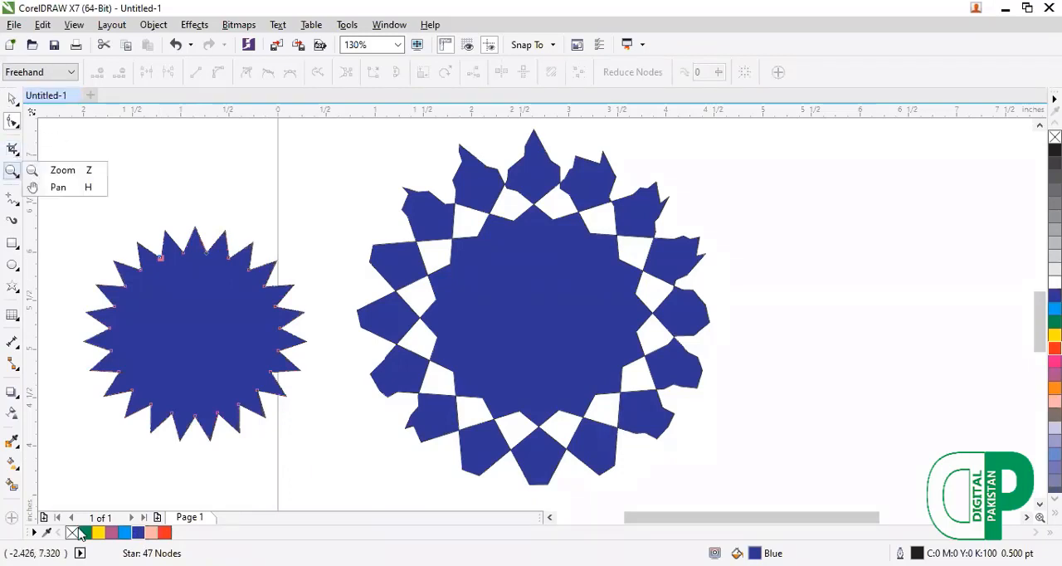
click(84, 533)
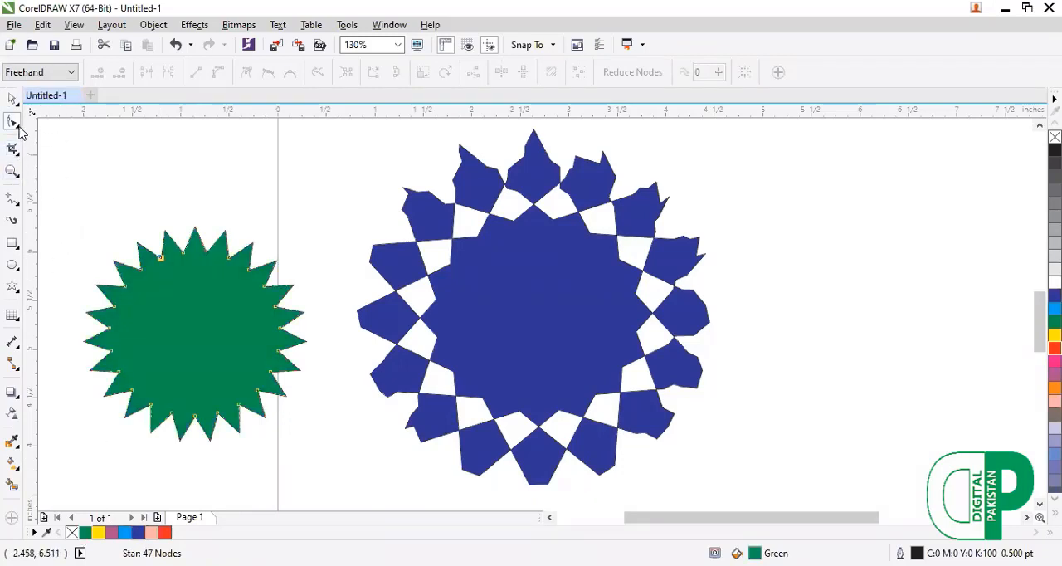
Roughen the green star's entire edge with a 0.5 inch nib and a spike frequency of 4.
click(19, 126)
click(66, 248)
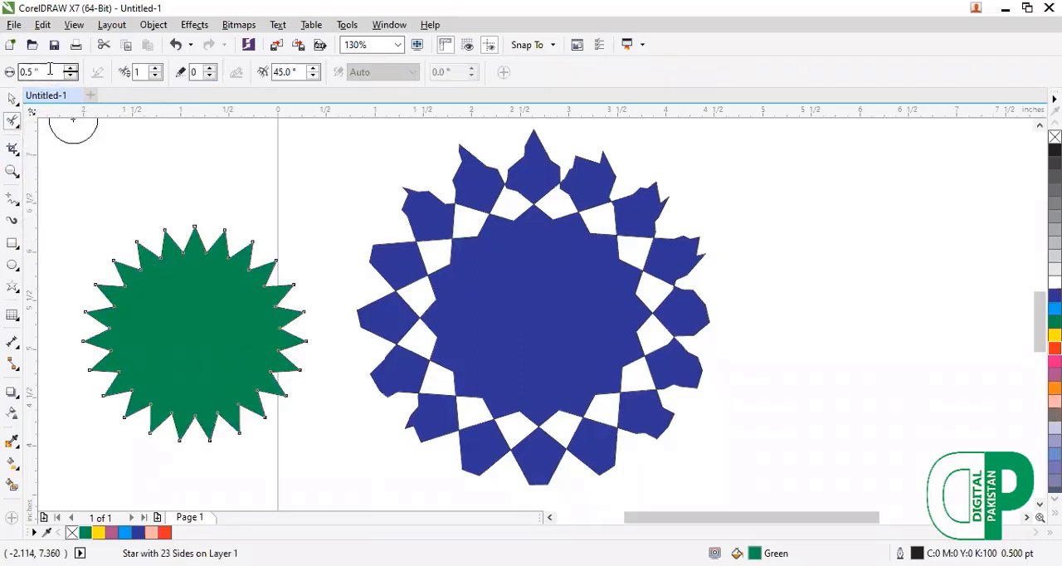
click(154, 69)
click(155, 69)
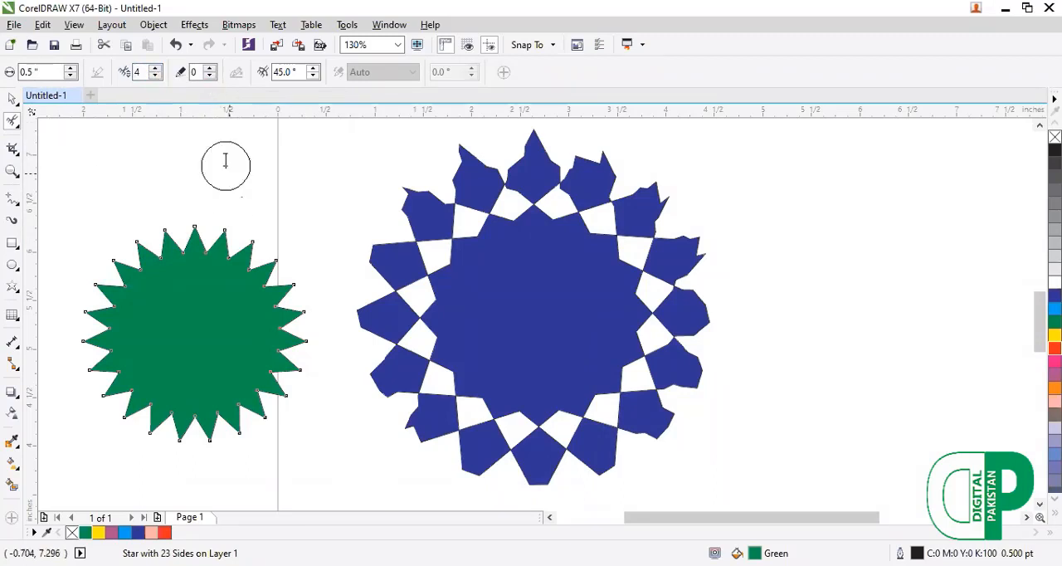
mouse_move(183, 241)
mouse_down()
mouse_move(113, 252)
mouse_move(85, 308)
mouse_move(84, 347)
mouse_move(109, 394)
mouse_move(136, 411)
mouse_move(224, 430)
mouse_move(261, 393)
mouse_move(278, 318)
mouse_move(214, 245)
mouse_move(158, 230)
mouse_up()
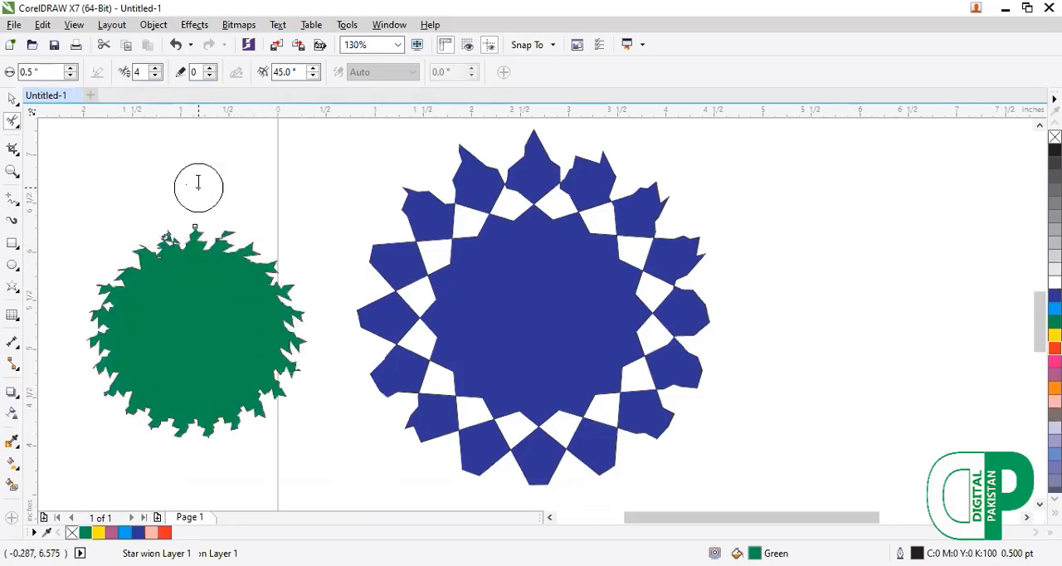
Delete the roughened green star and the roughened blue complex star from the drawing.
key(F10)
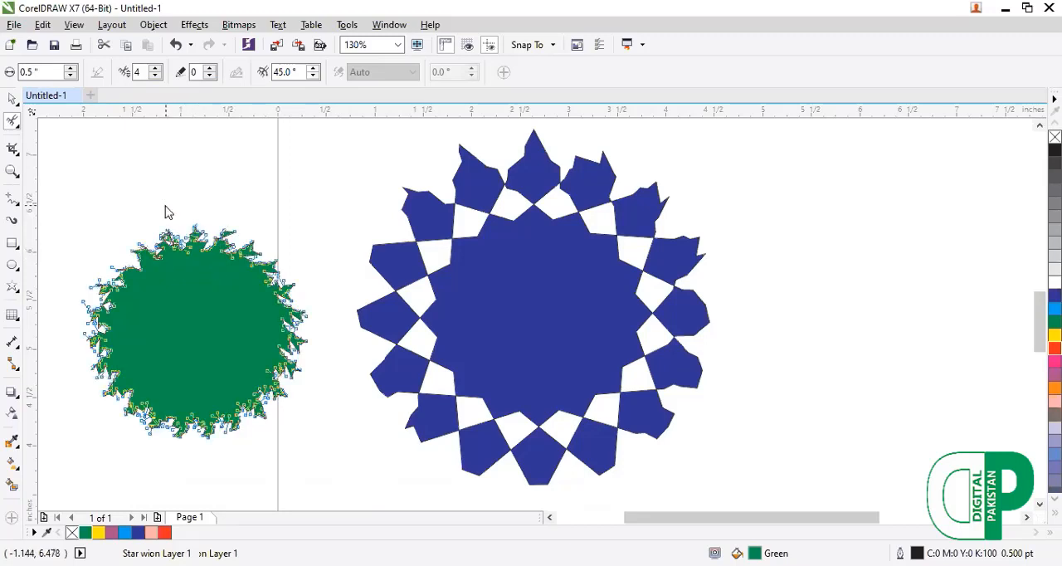
key(Delete)
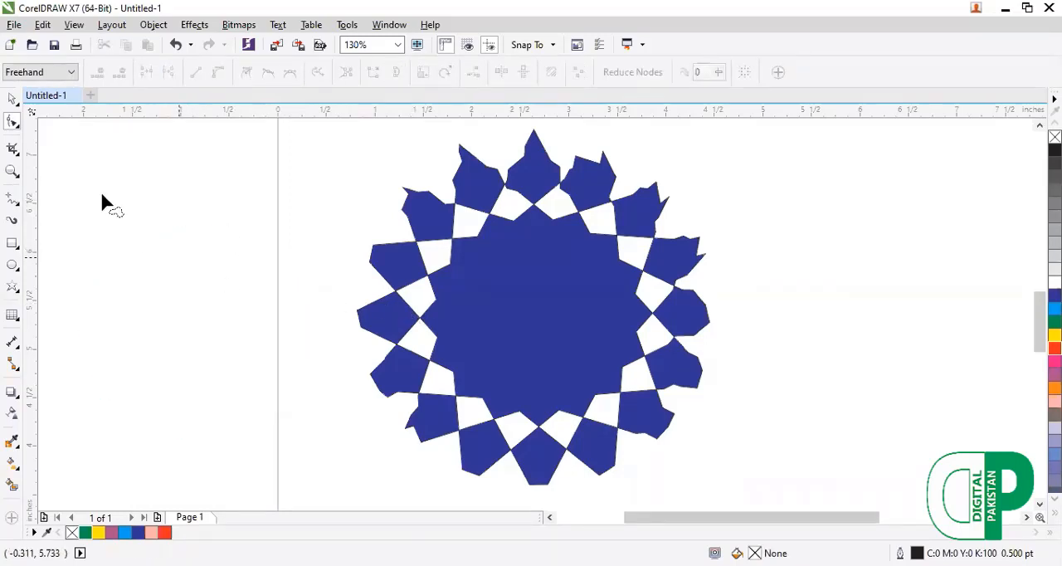
click(13, 100)
click(517, 279)
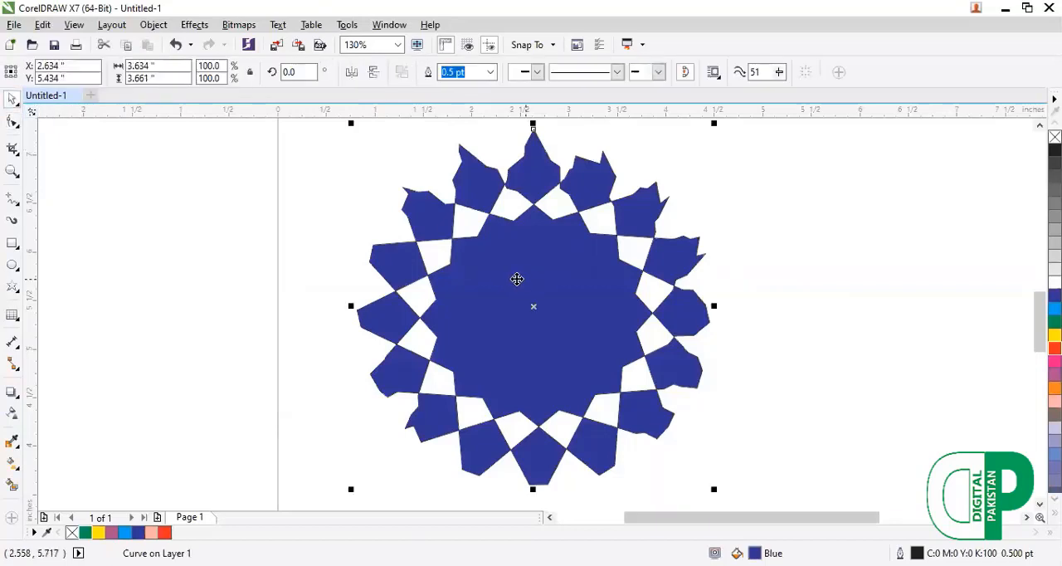
key(Delete)
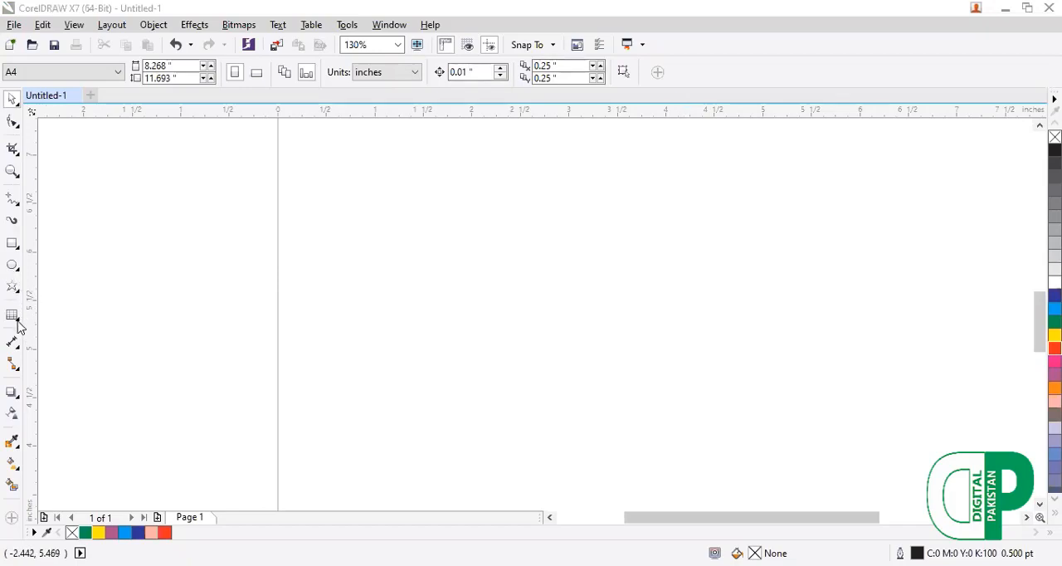
click(14, 199)
click(14, 152)
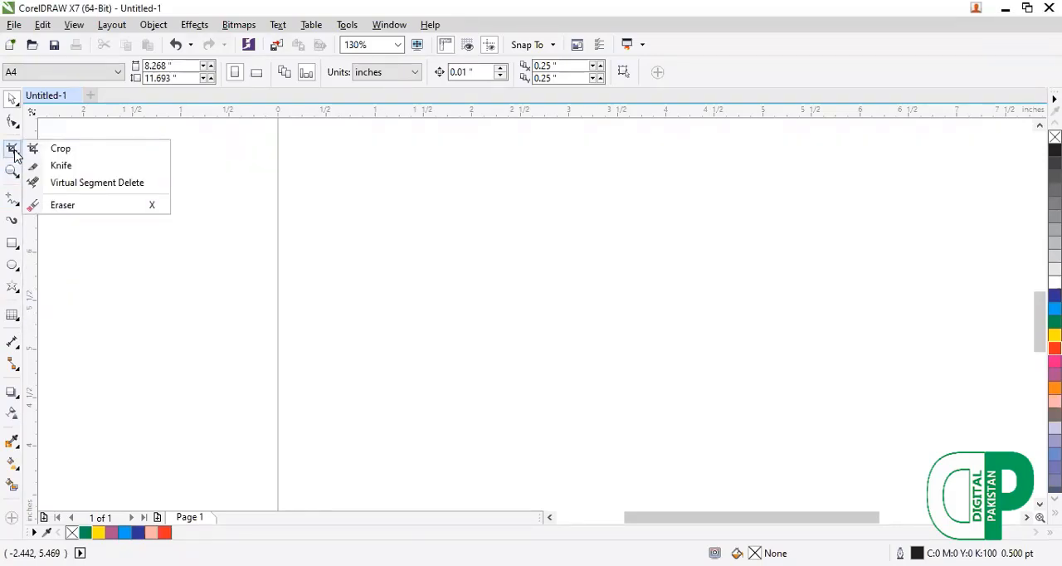
click(600, 278)
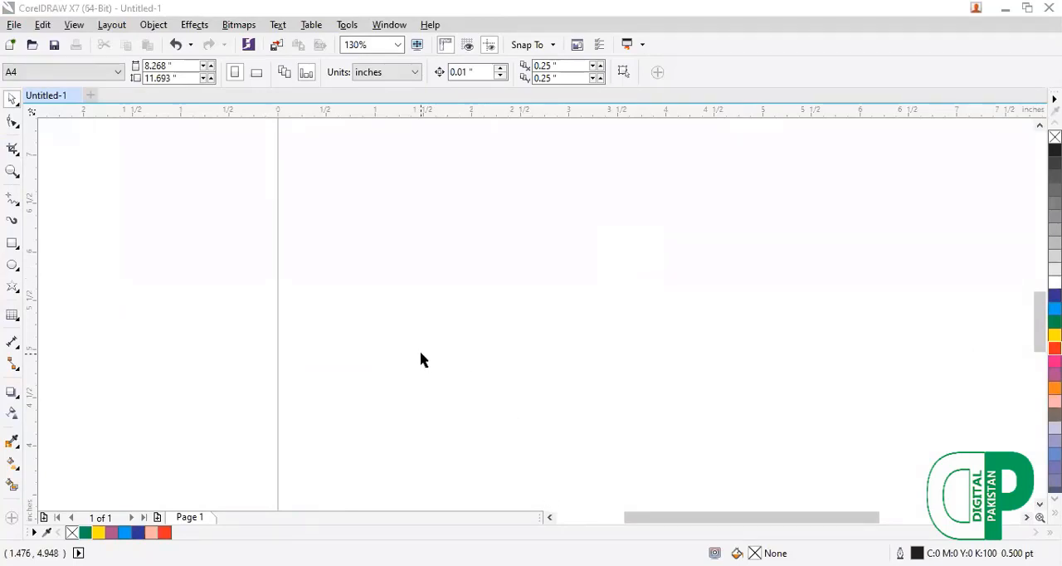
click(17, 153)
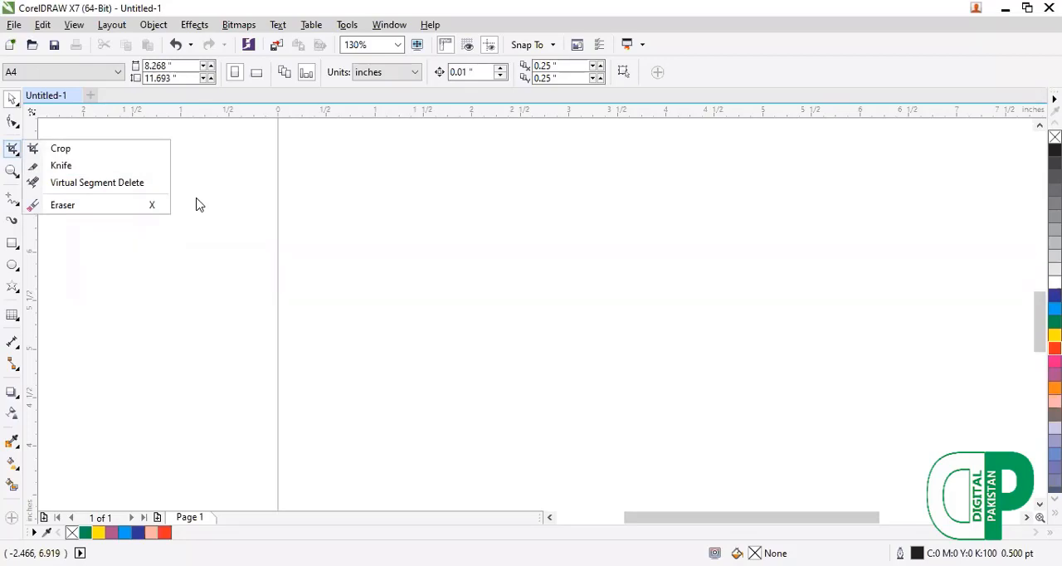
click(109, 151)
drag(233, 148, 535, 360)
double_click(277, 194)
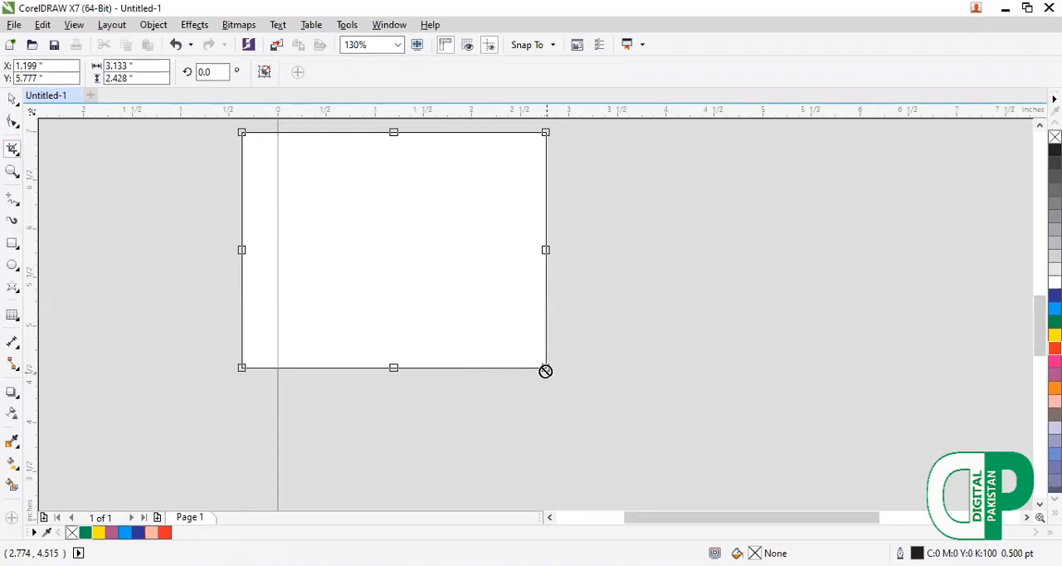
key(Escape)
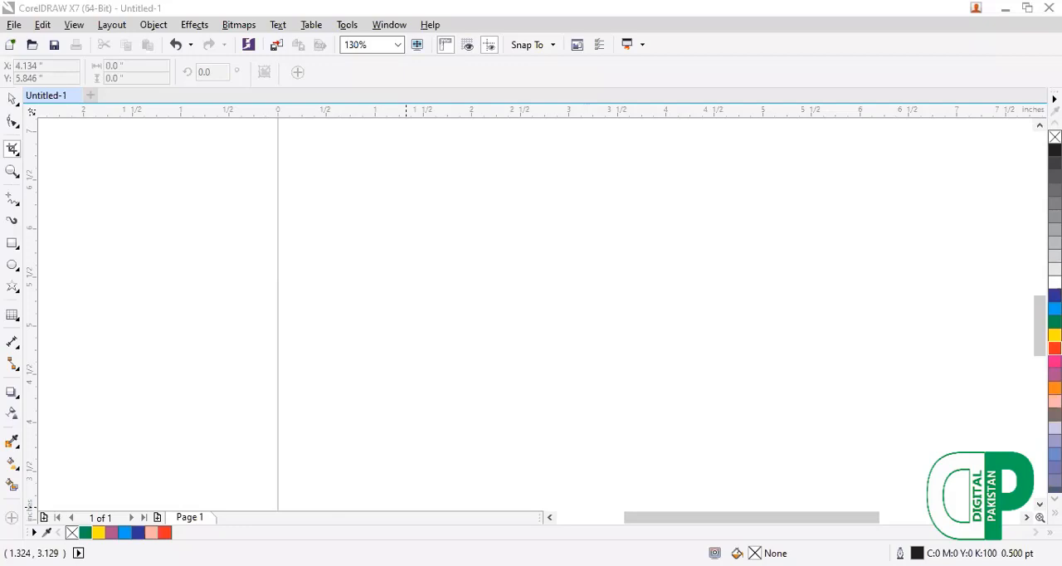
Bring the Logo Designing poster image into the drawing and centre it on the page.
drag(406, 507, 417, 453)
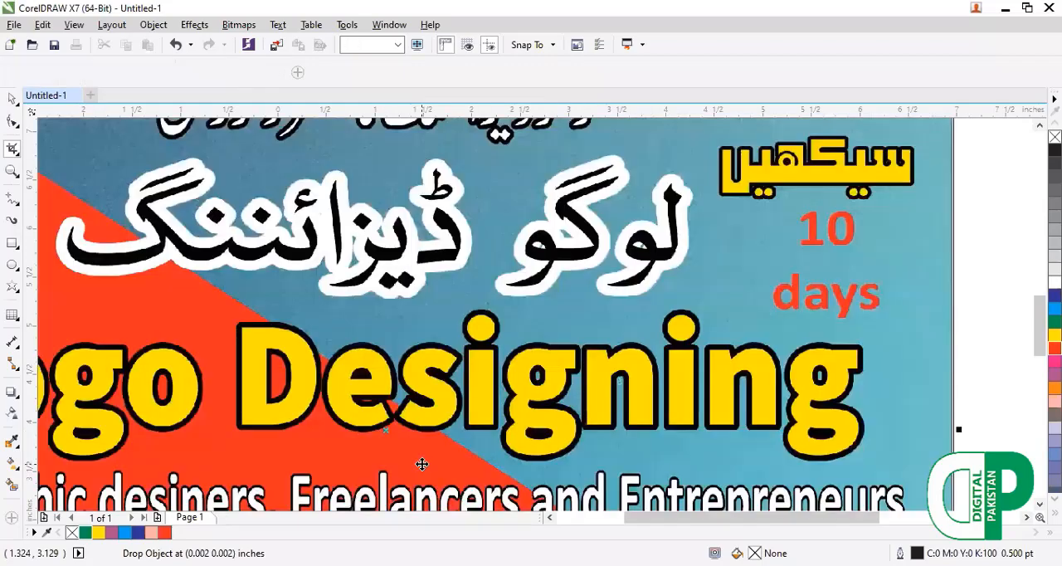
key(F4)
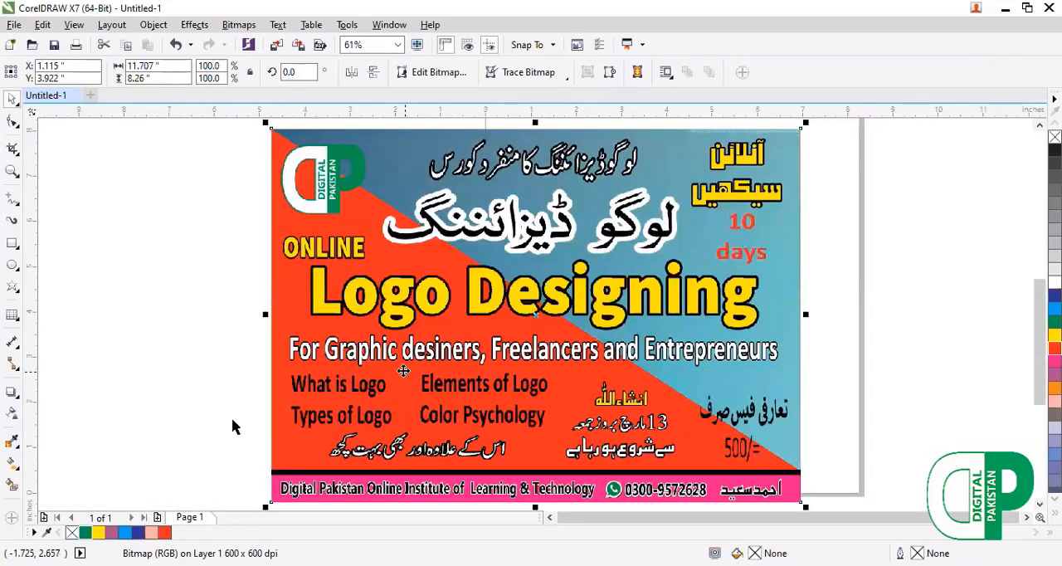
click(375, 349)
drag(375, 349, 264, 340)
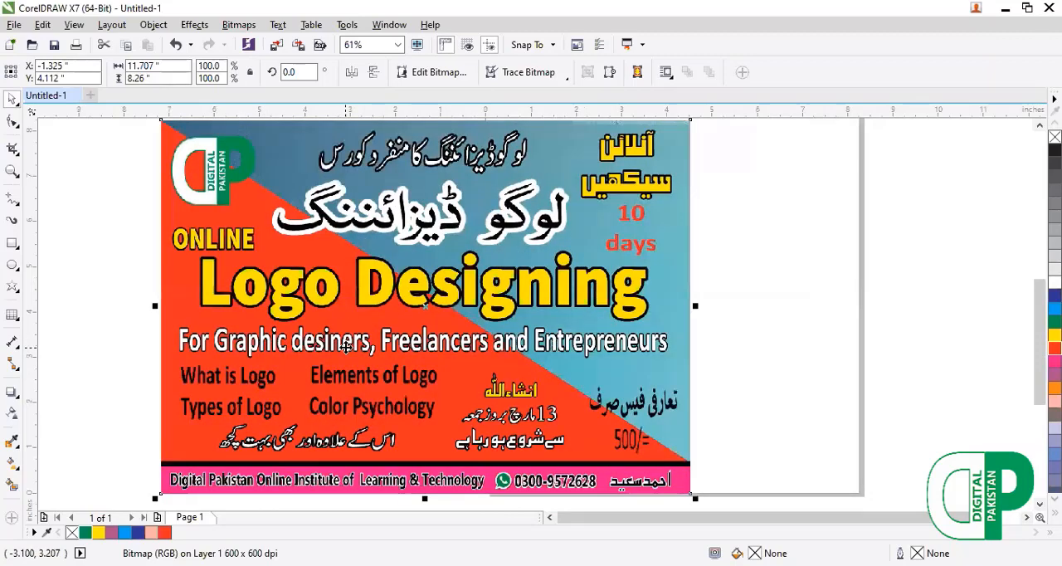
scroll(349, 348, up, 1)
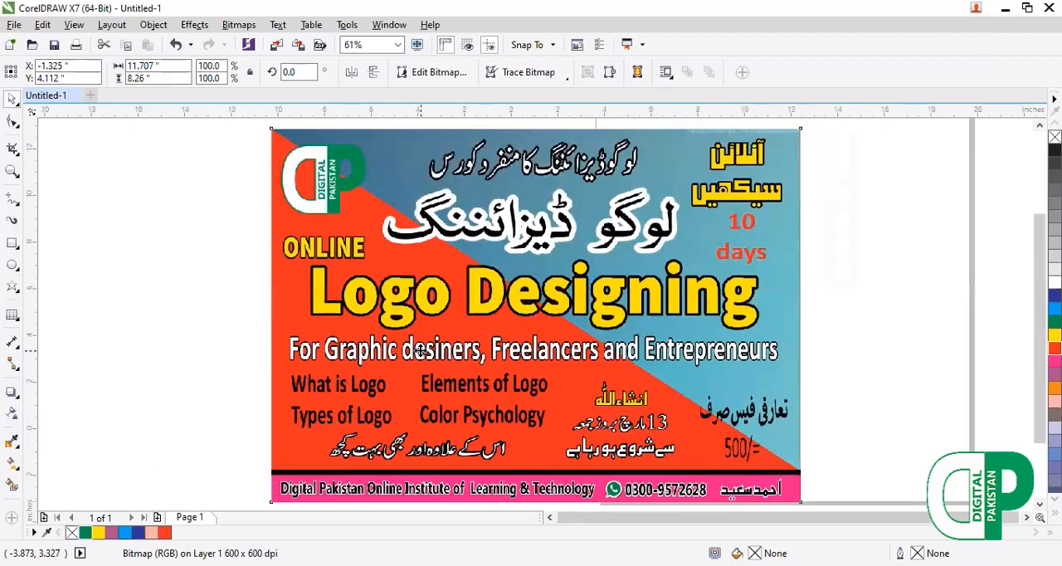
scroll(490, 347, down, 3)
drag(492, 348, 620, 317)
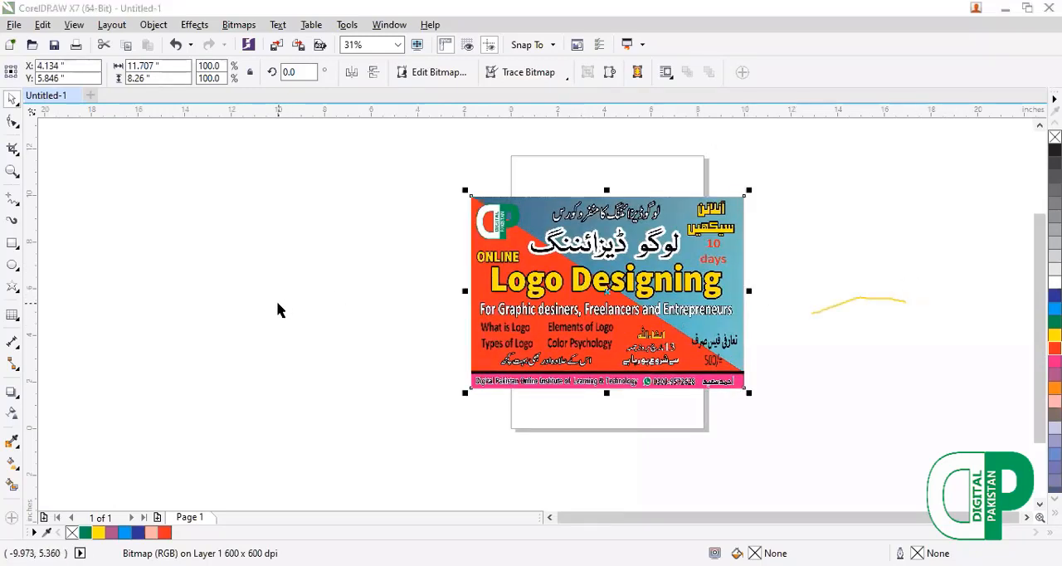
click(442, 324)
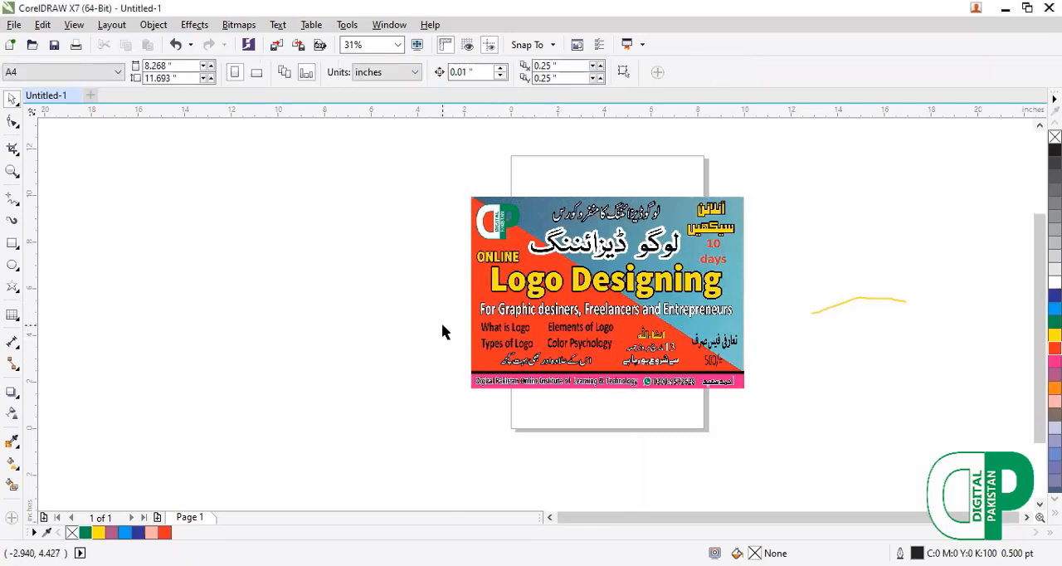
Mark a crop area about 2.6 by 2.2 inches around the logo in the poster's upper-left corner.
key(F4)
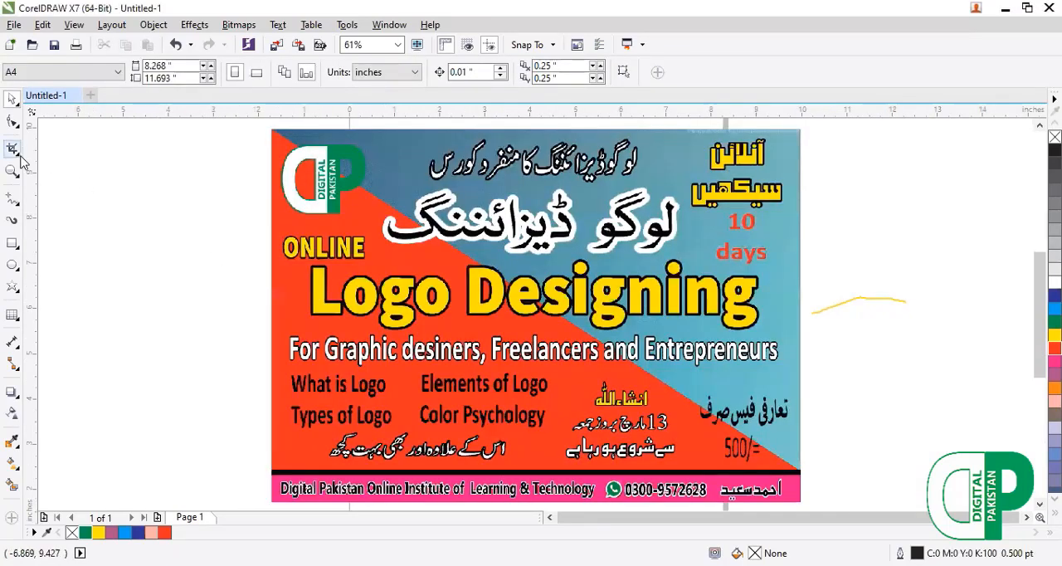
click(20, 156)
click(54, 147)
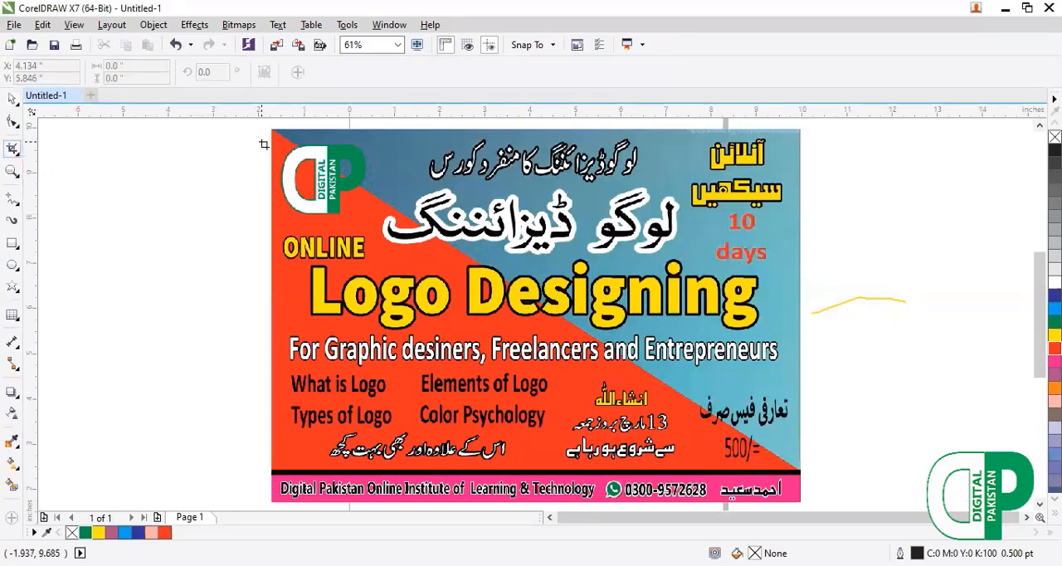
drag(274, 133, 390, 231)
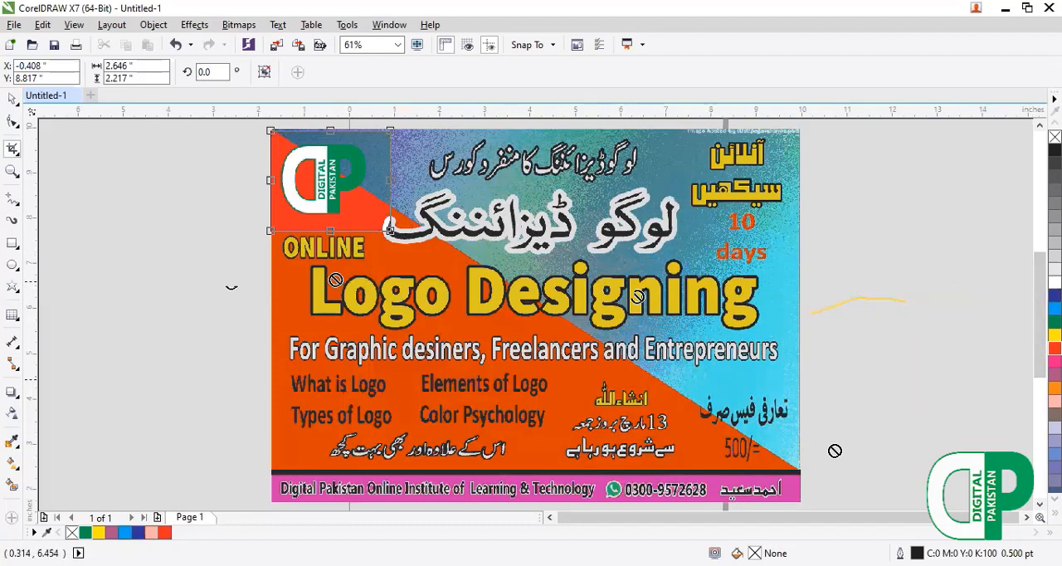
Undo the poster's last repositioning and move the image over the lower part of the page.
key(ctrl+z)
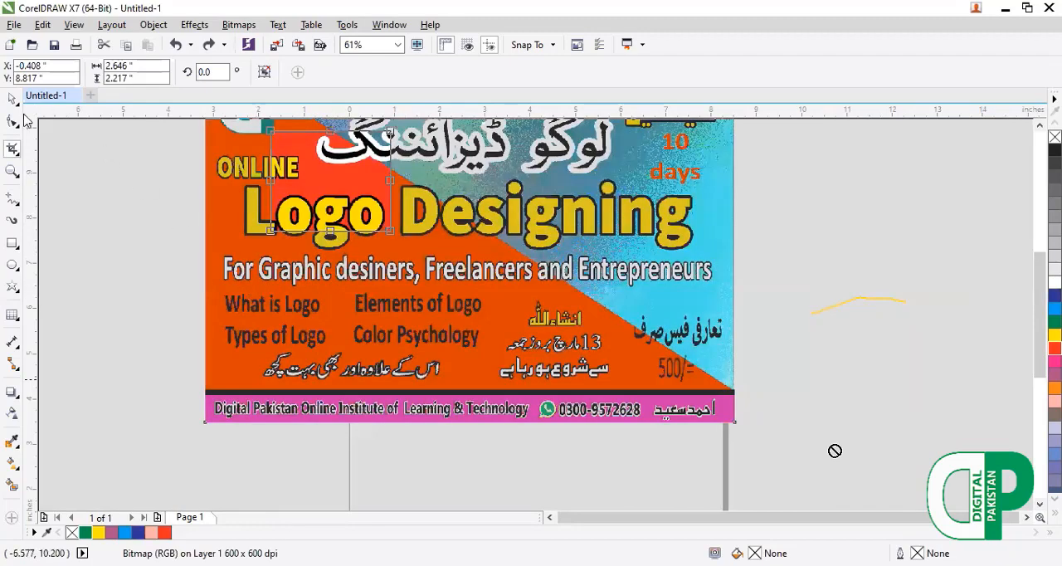
click(15, 100)
click(30, 106)
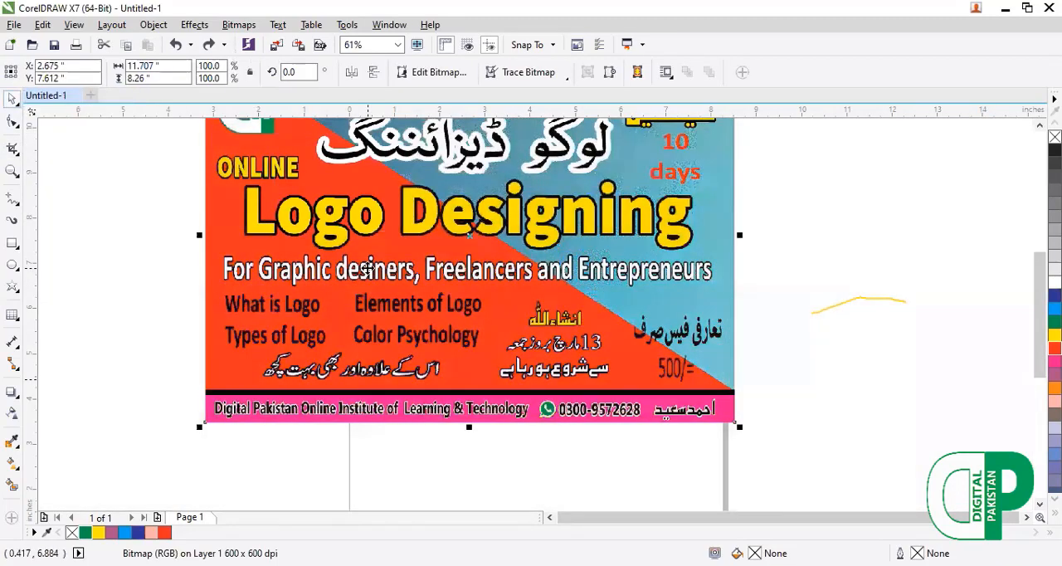
scroll(365, 267, down, 2)
drag(419, 251, 462, 331)
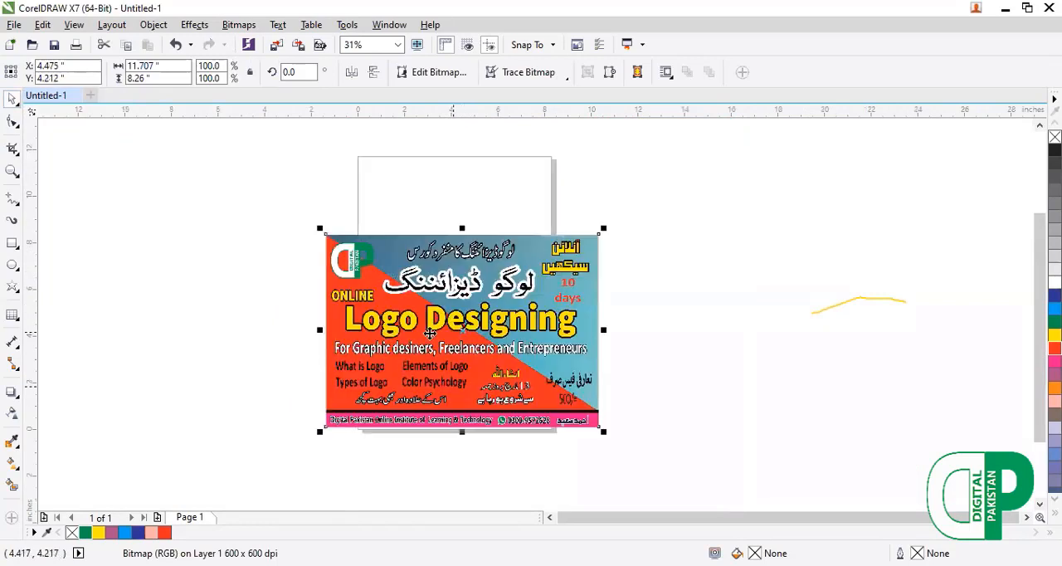
Adjust the crop area to enclose the poster's logo corner and crop the poster to it.
click(13, 149)
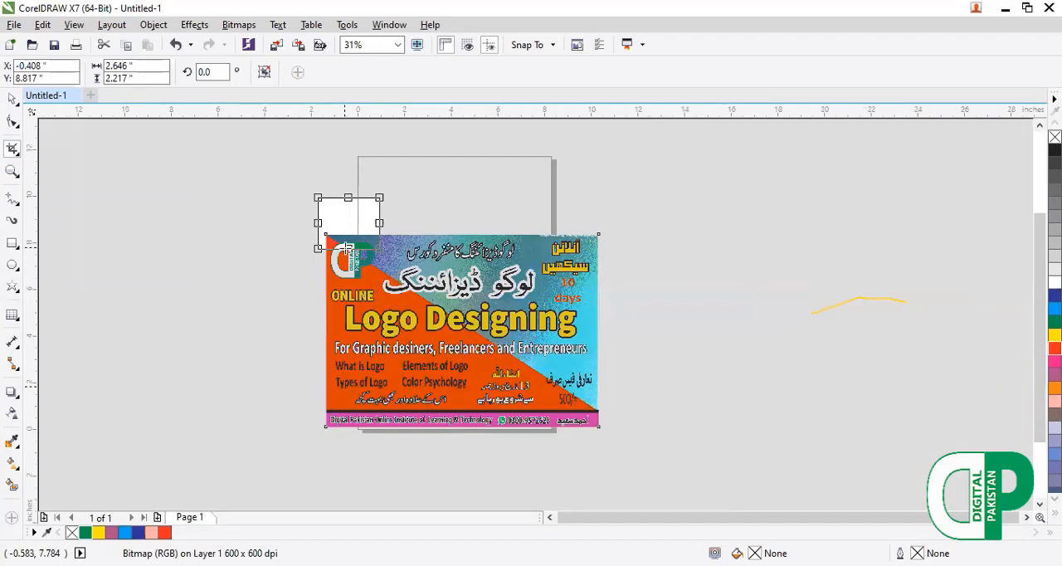
drag(347, 248, 348, 296)
drag(347, 198, 327, 265)
key(Return)
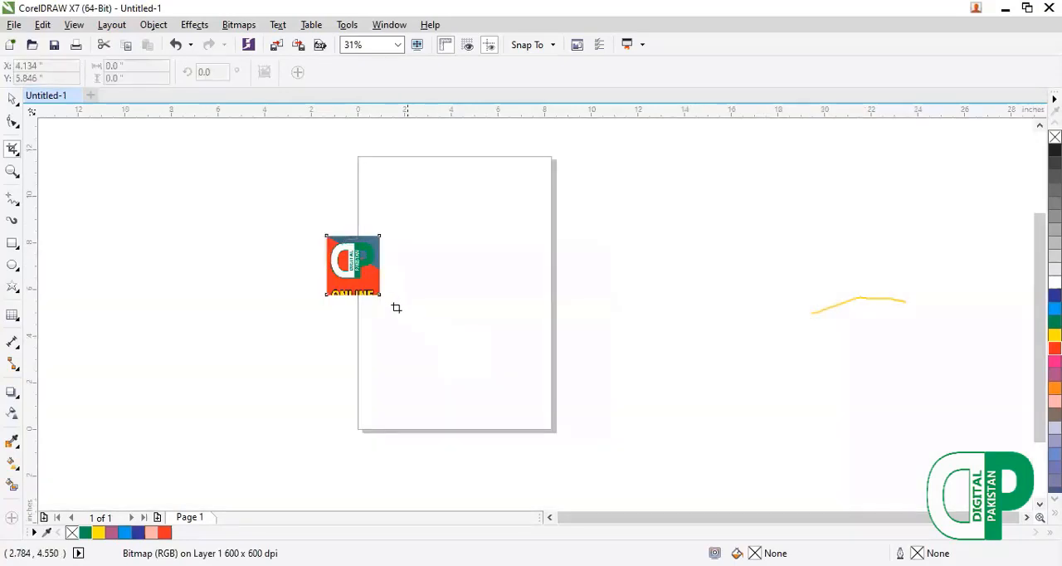
Enlarge the cropped logo image to about 5 by 5.6 inches and move it onto the page.
click(16, 103)
click(28, 103)
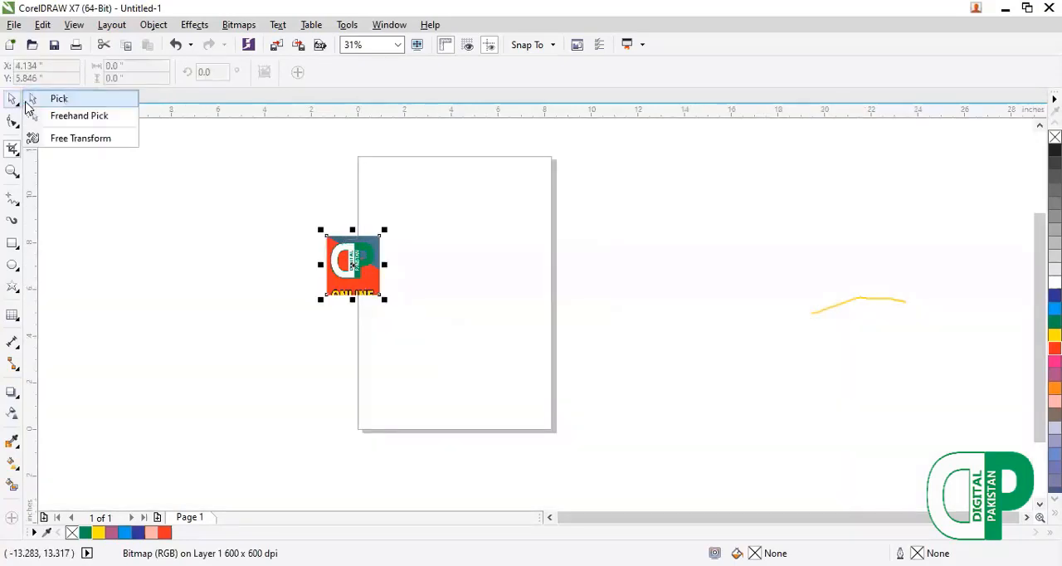
drag(384, 300, 448, 372)
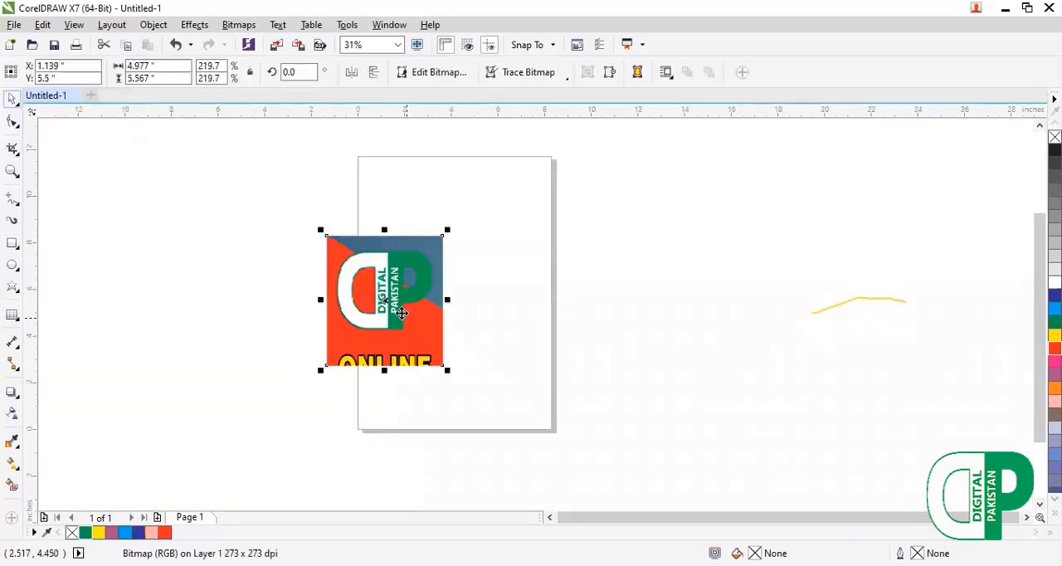
drag(390, 300, 428, 277)
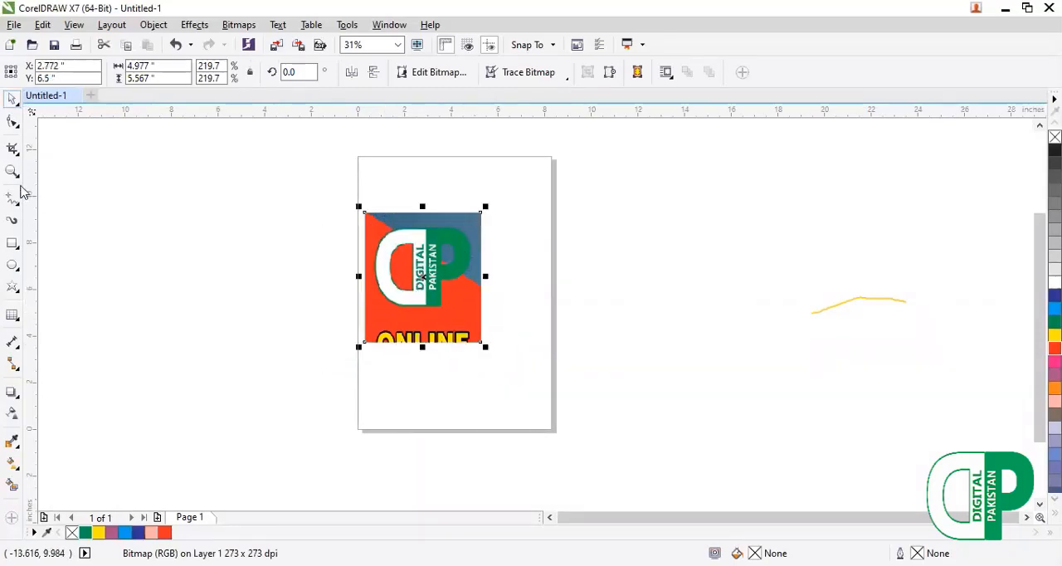
Crop the logo image to about 4.9 by 4.4 inches, cutting off the ONLINE text below the logo.
click(13, 149)
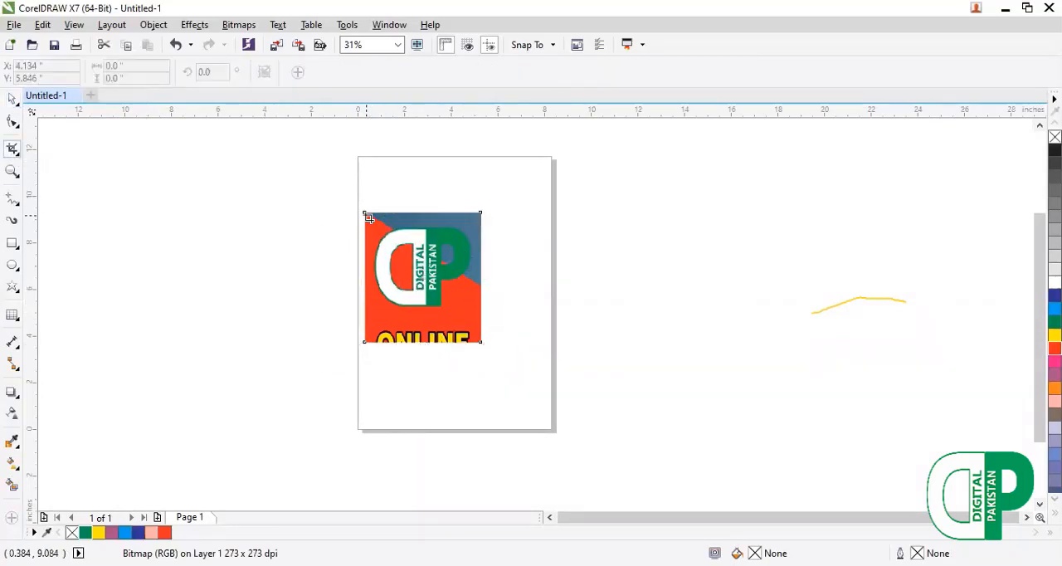
drag(365, 214, 480, 318)
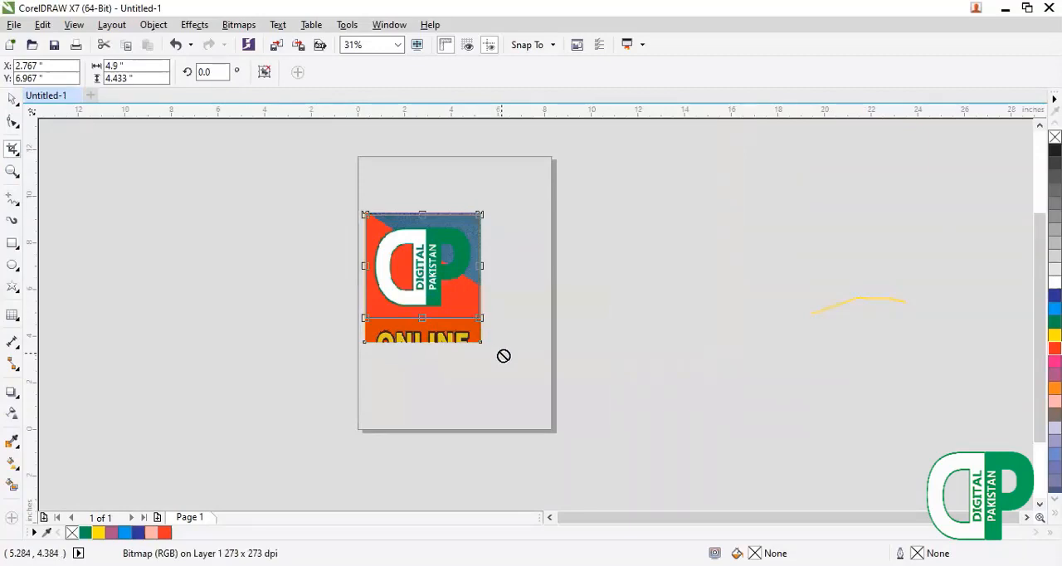
key(Return)
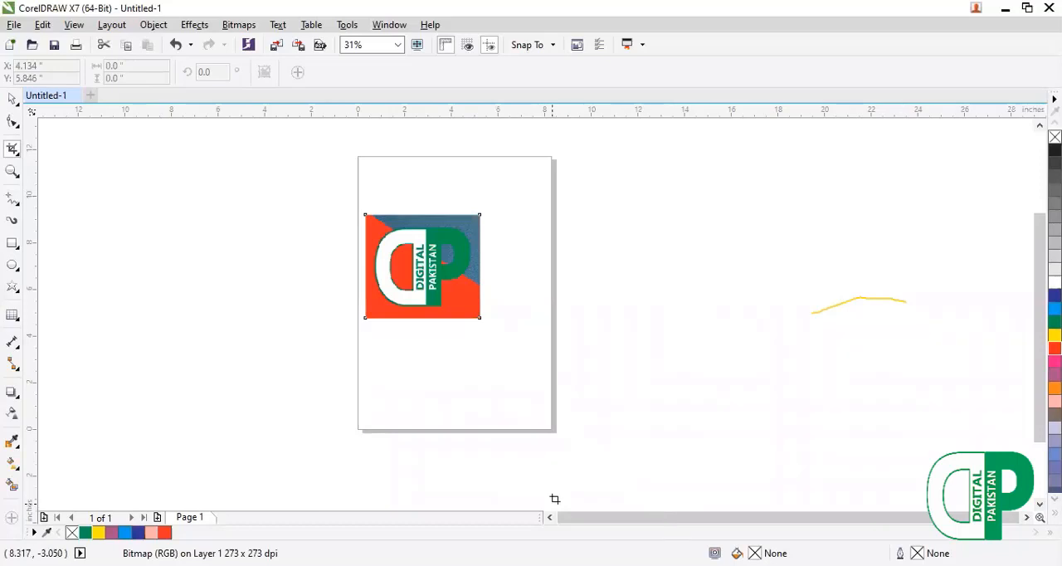
Draw a circle about 1.83 inches in diameter beside the cropped logo image.
click(15, 101)
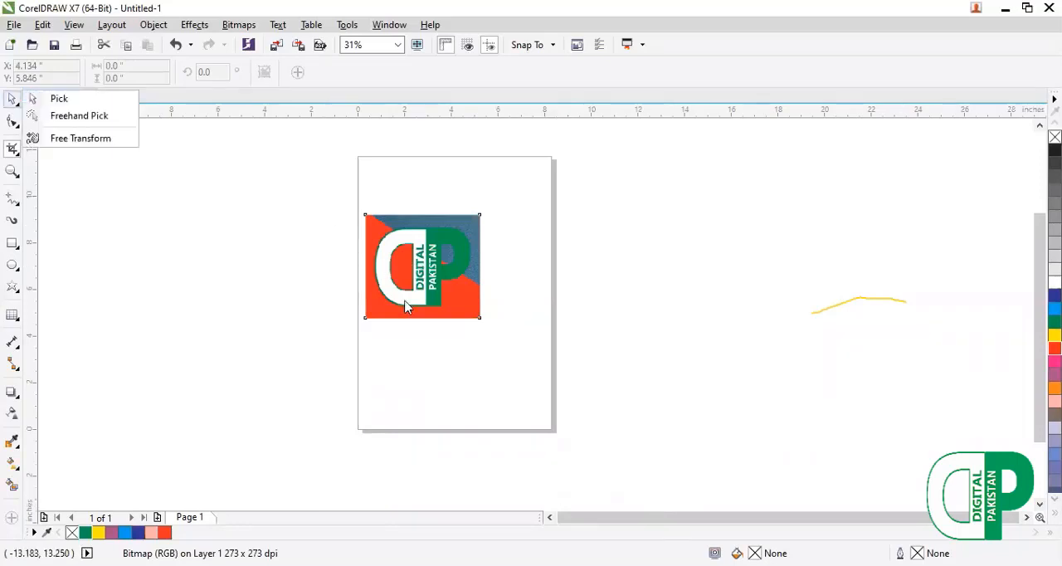
click(461, 319)
key(shift+F2)
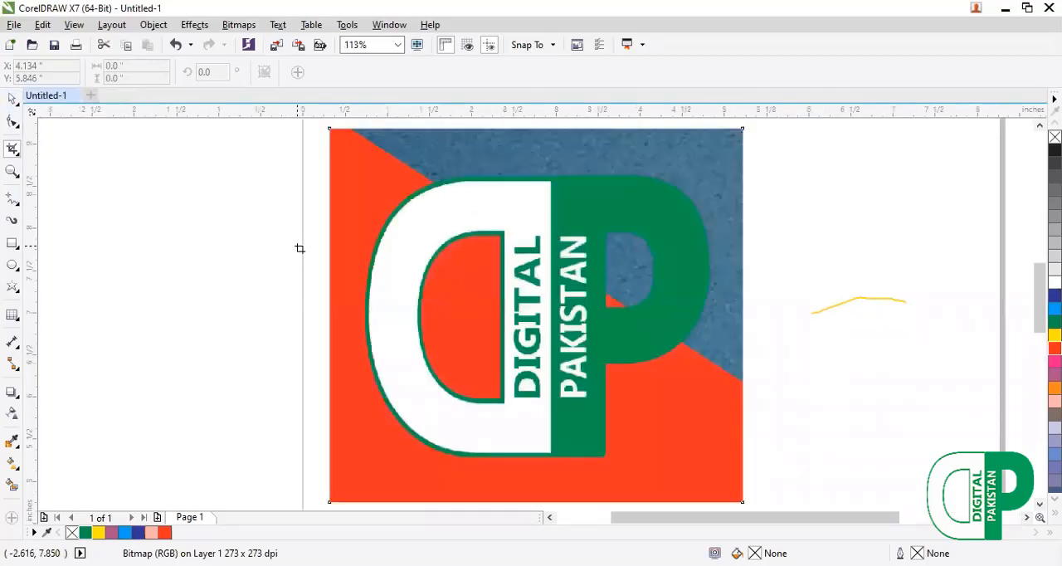
click(16, 156)
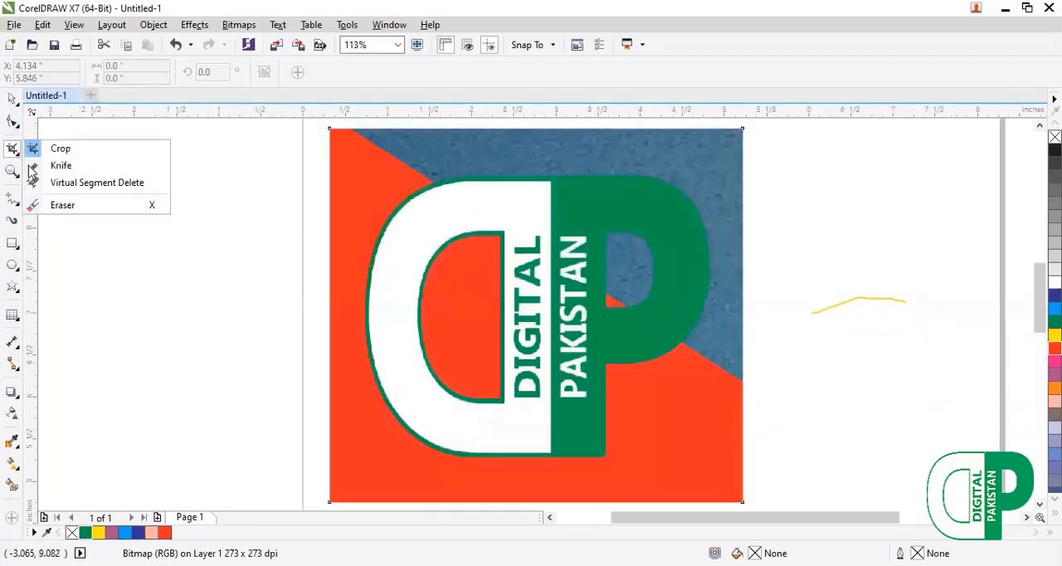
click(48, 167)
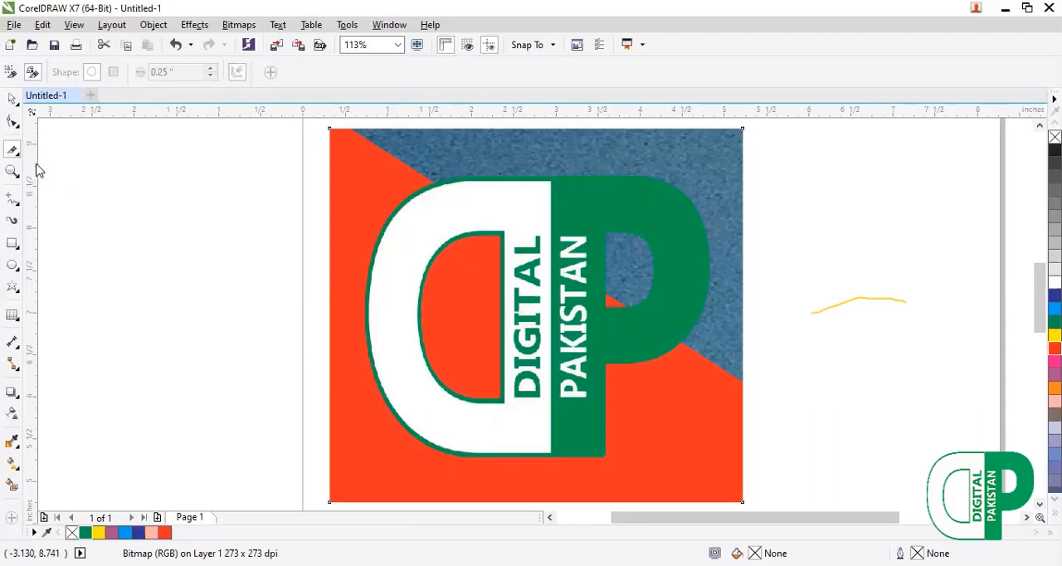
click(16, 268)
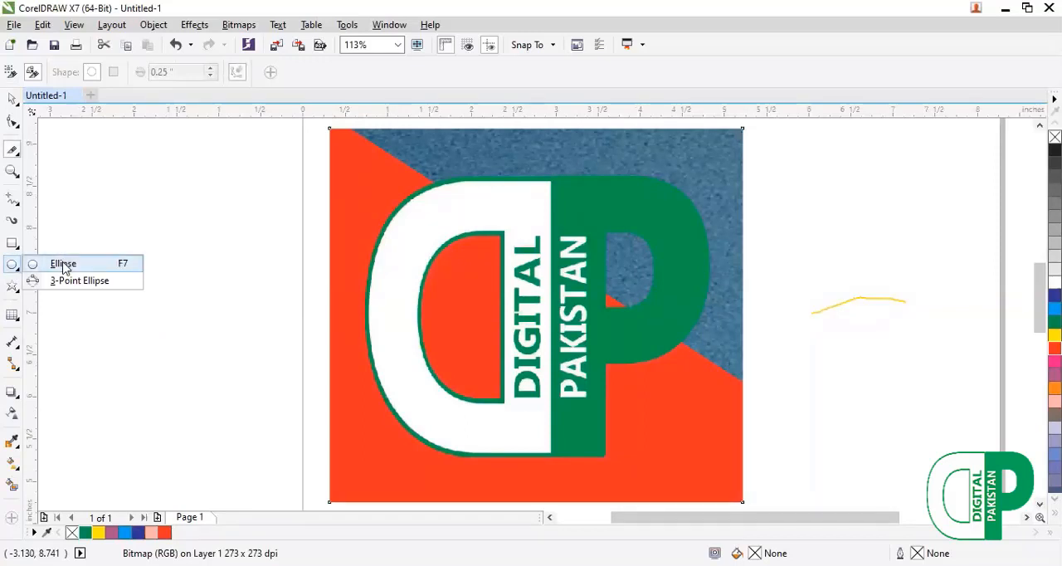
click(63, 264)
drag(97, 179, 251, 330)
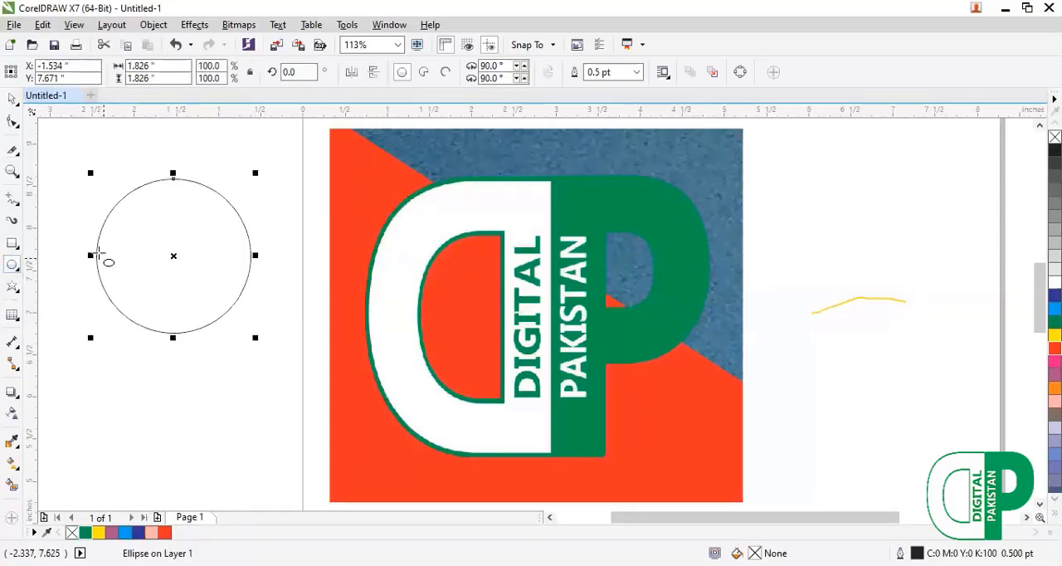
Cut the circle horizontally through its middle into two halves with the Knife tool.
click(18, 156)
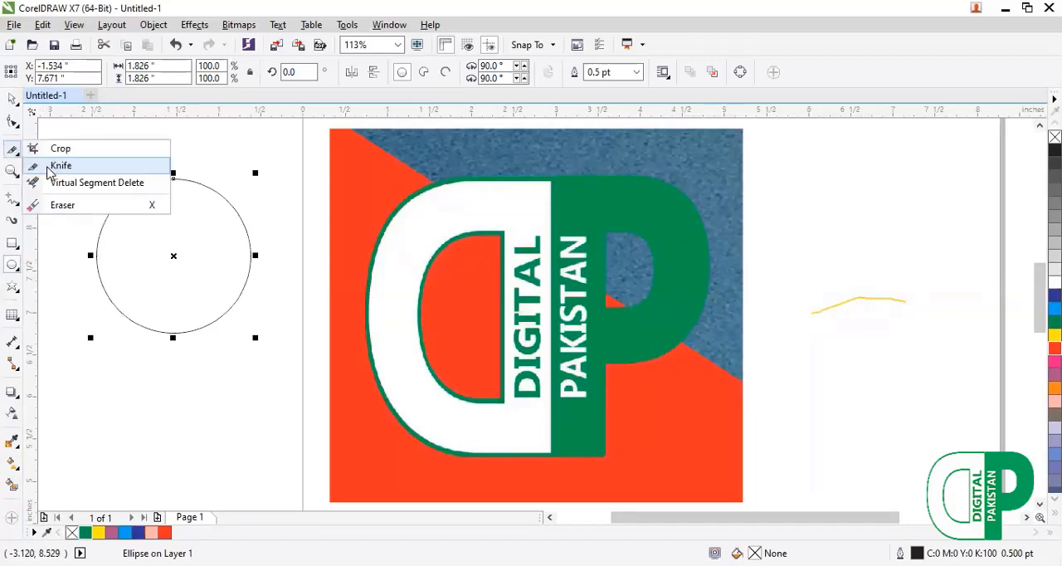
click(60, 165)
click(97, 255)
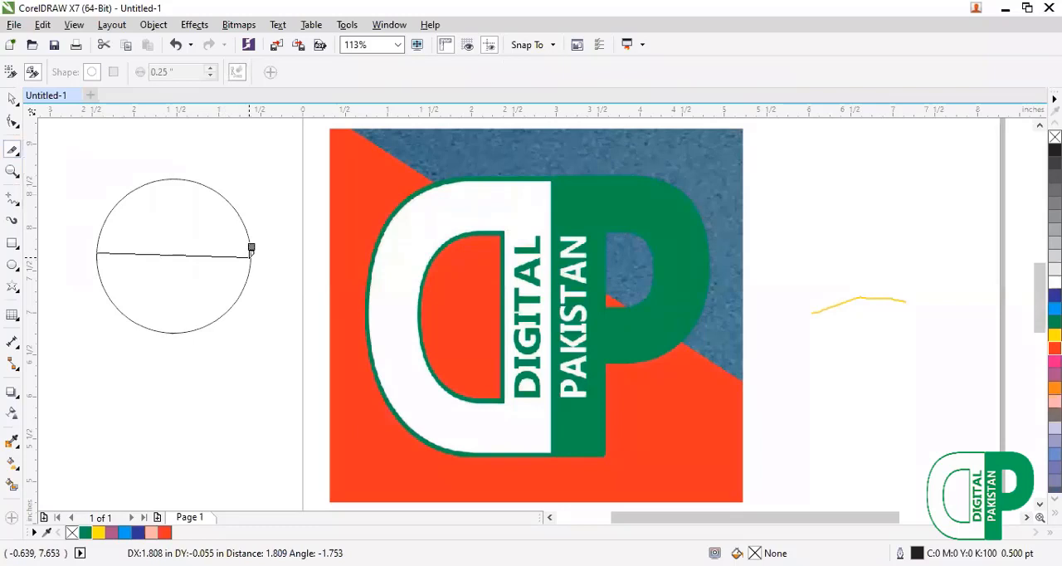
click(251, 249)
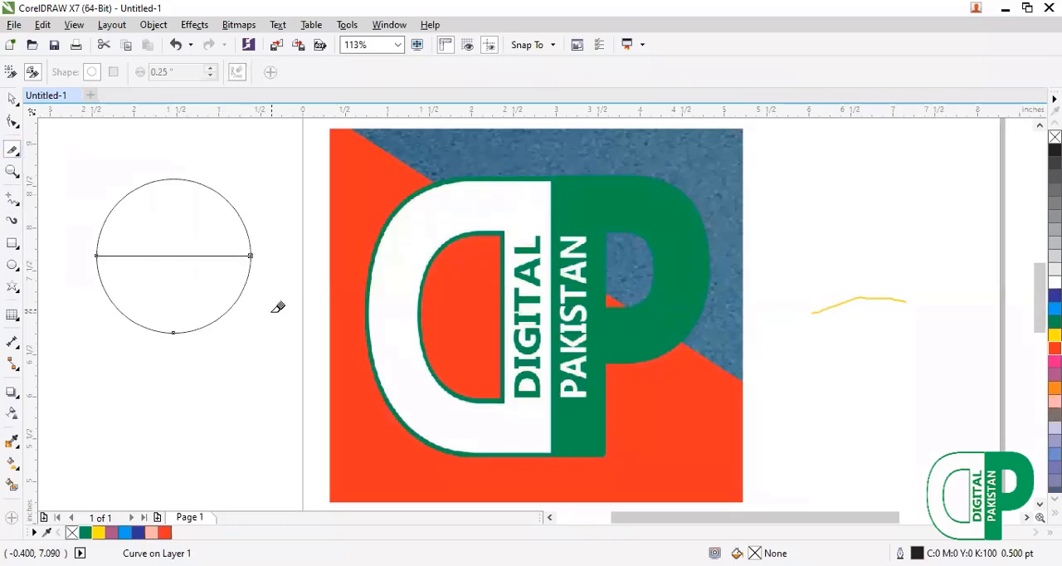
Move the circle's lower half down and its upper half up to pull them apart.
click(12, 98)
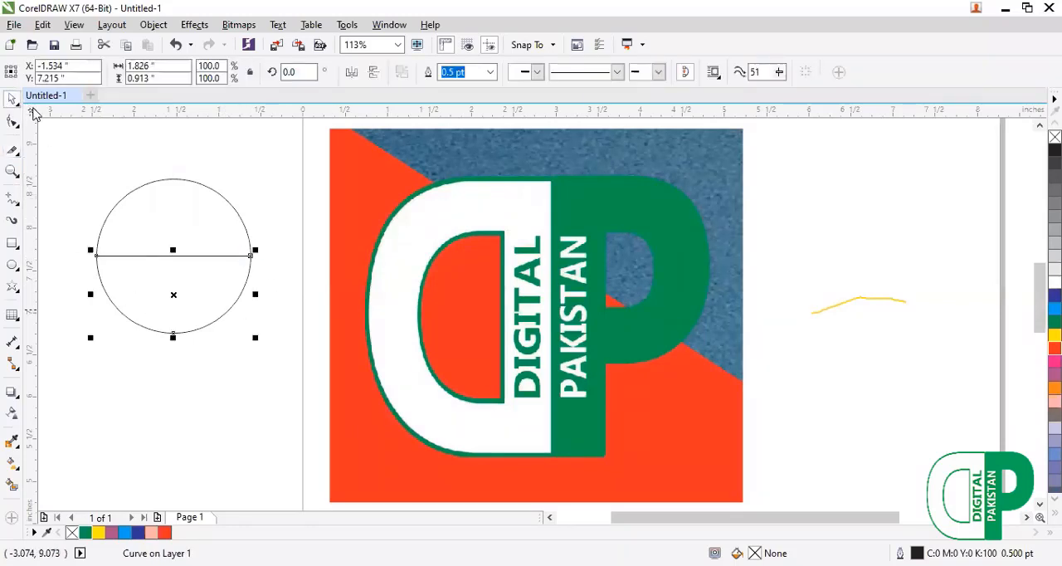
drag(152, 238, 166, 194)
click(161, 255)
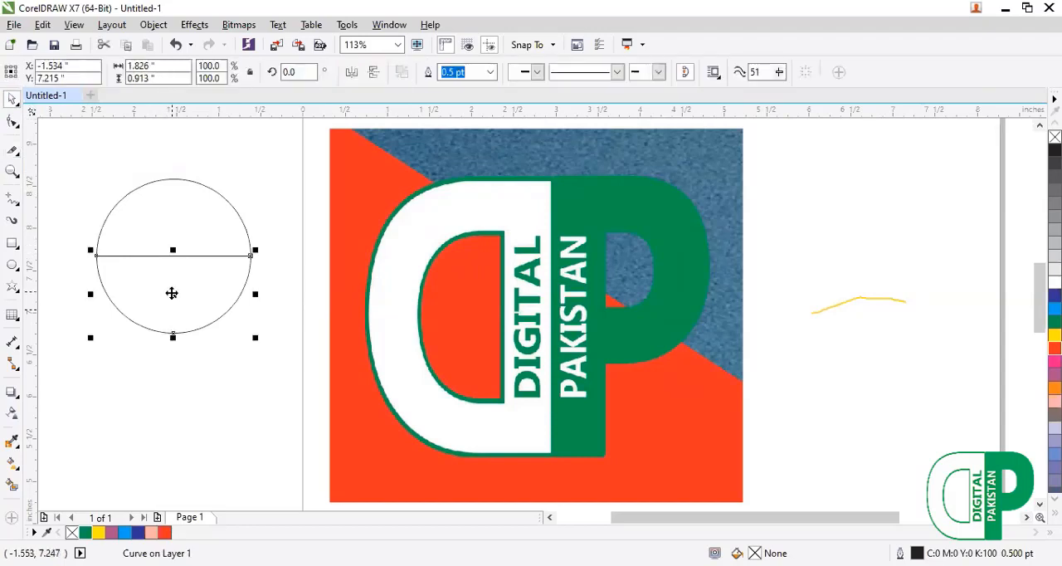
drag(171, 293, 174, 322)
drag(169, 181, 168, 155)
Undo the moves of both circle halves and move only the lower half down about 0.28 inch.
key(ctrl+z)
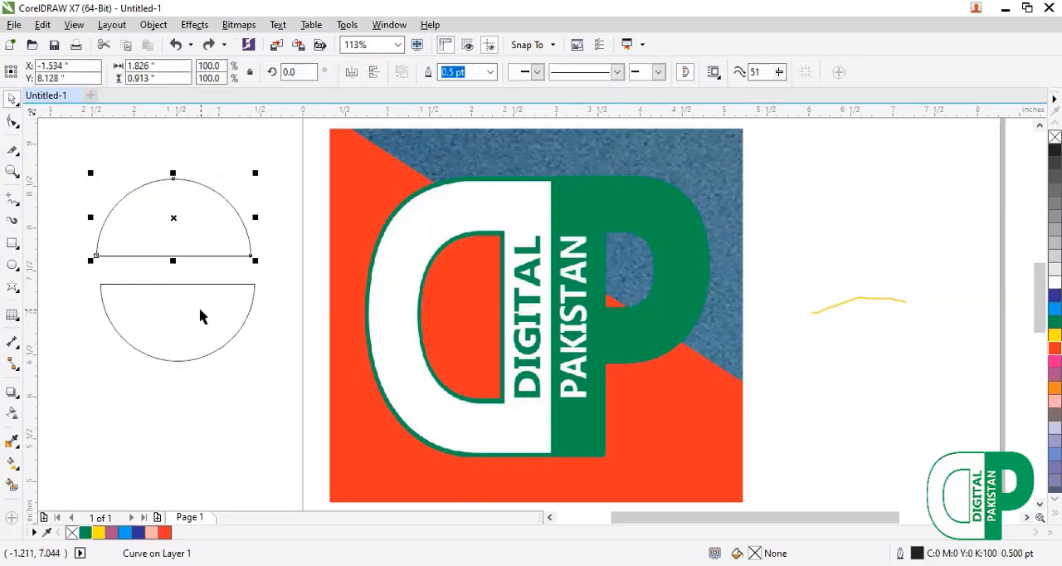
key(ctrl+z)
drag(174, 295, 171, 319)
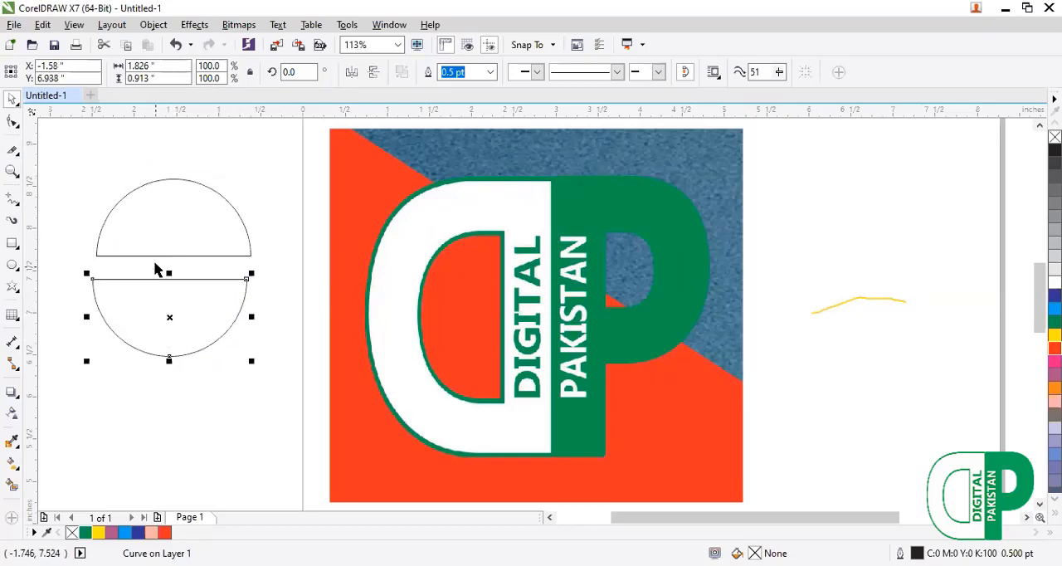
Convert the straight edge of the circle's upper half to a curve and bend it into an S-shaped wave.
click(151, 259)
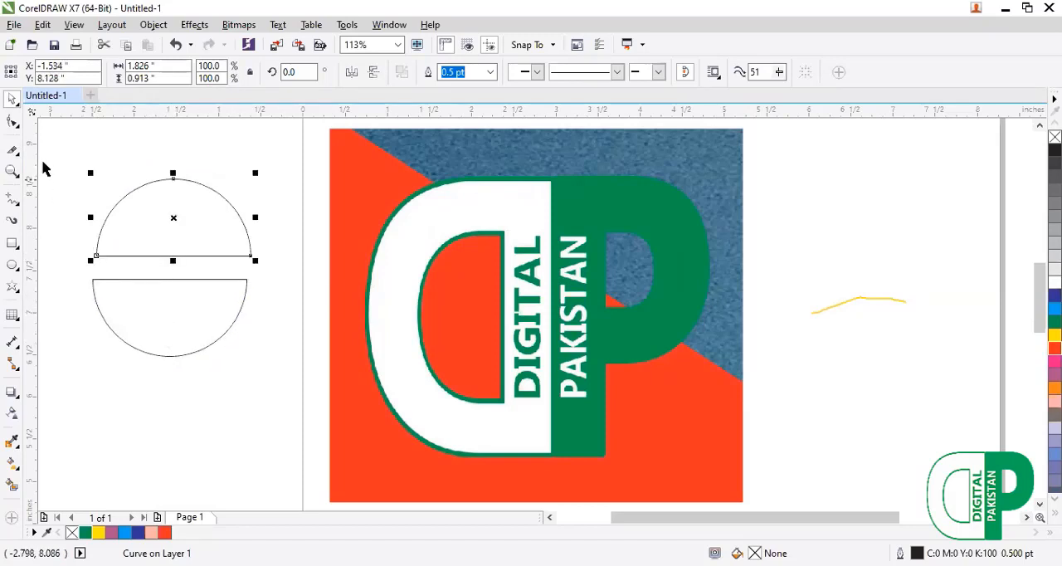
click(12, 121)
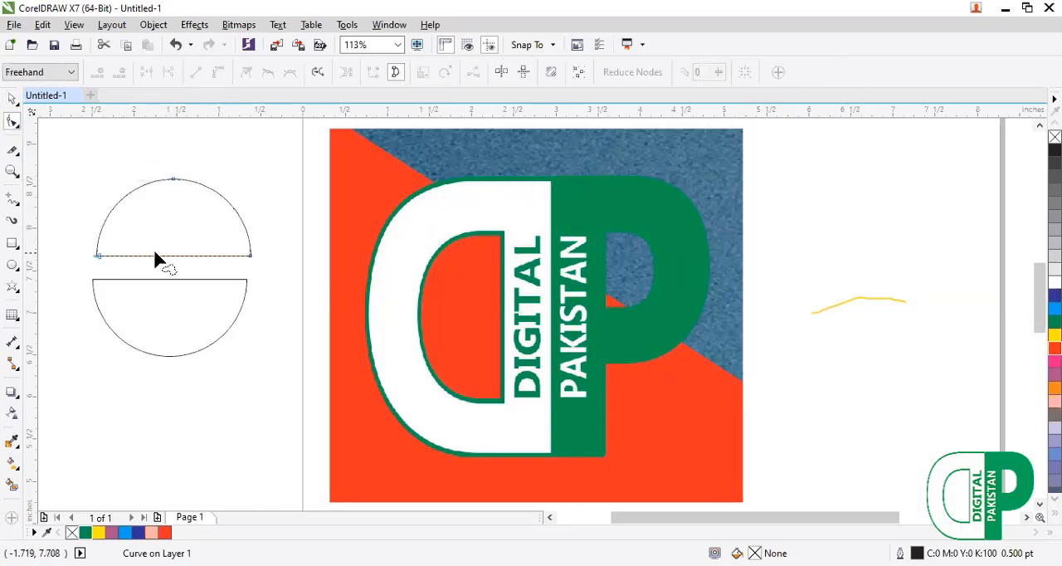
click(98, 257)
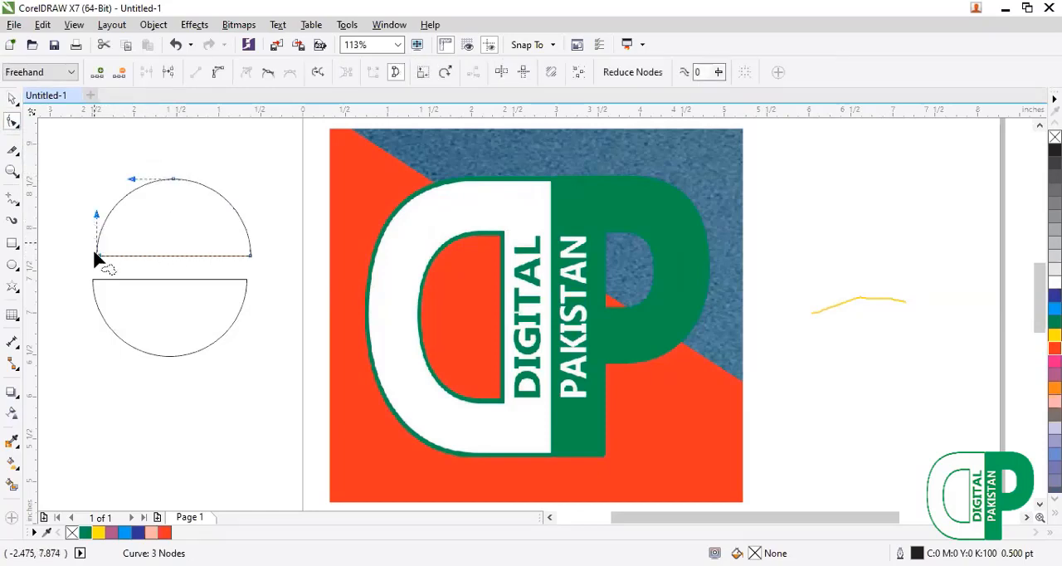
click(218, 73)
drag(98, 258, 153, 201)
key(ctrl+z)
drag(199, 262, 183, 291)
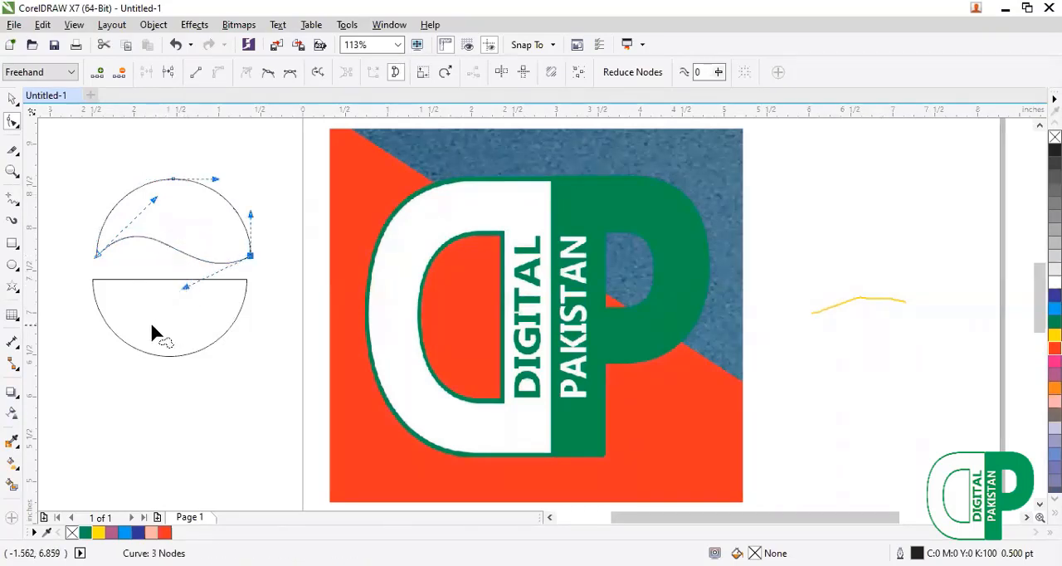
click(11, 98)
click(50, 101)
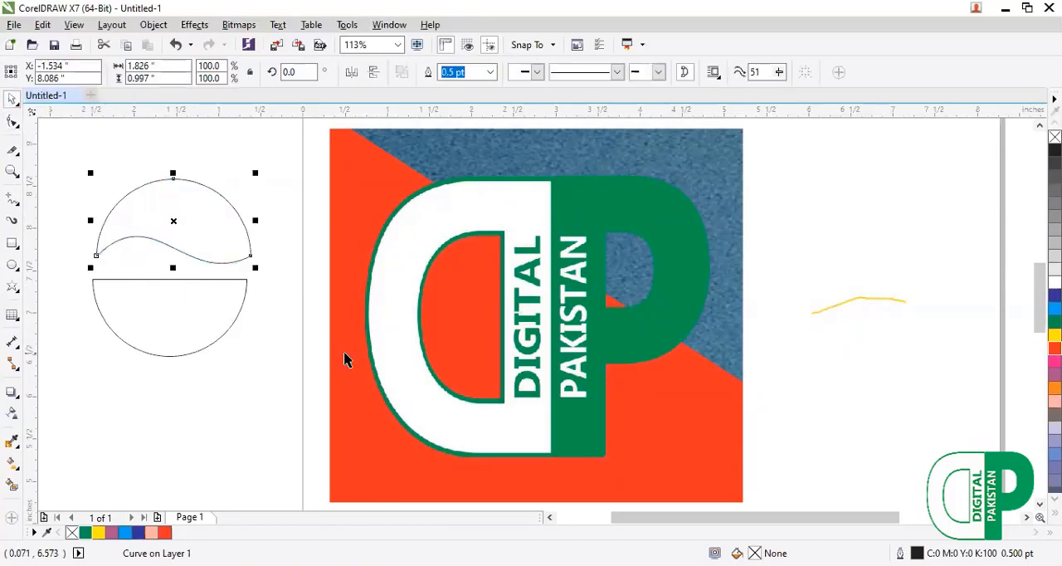
Delete the cropped logo image and the circle's lower half.
click(345, 353)
key(Delete)
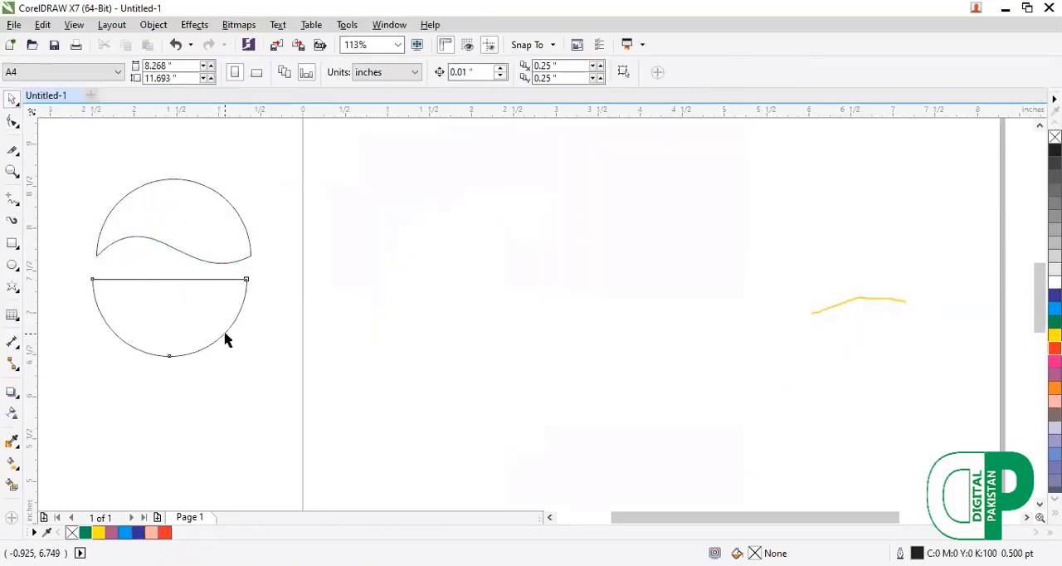
click(225, 335)
key(Delete)
Move the wave-edged half onto the page, and undo both that move and the lower half's deletion.
click(165, 241)
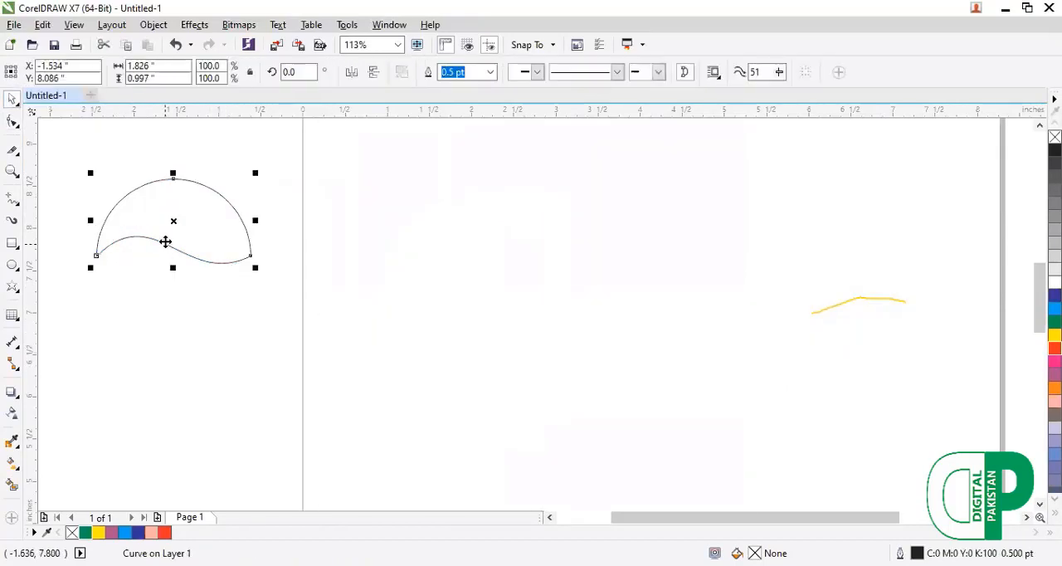
drag(170, 220, 573, 219)
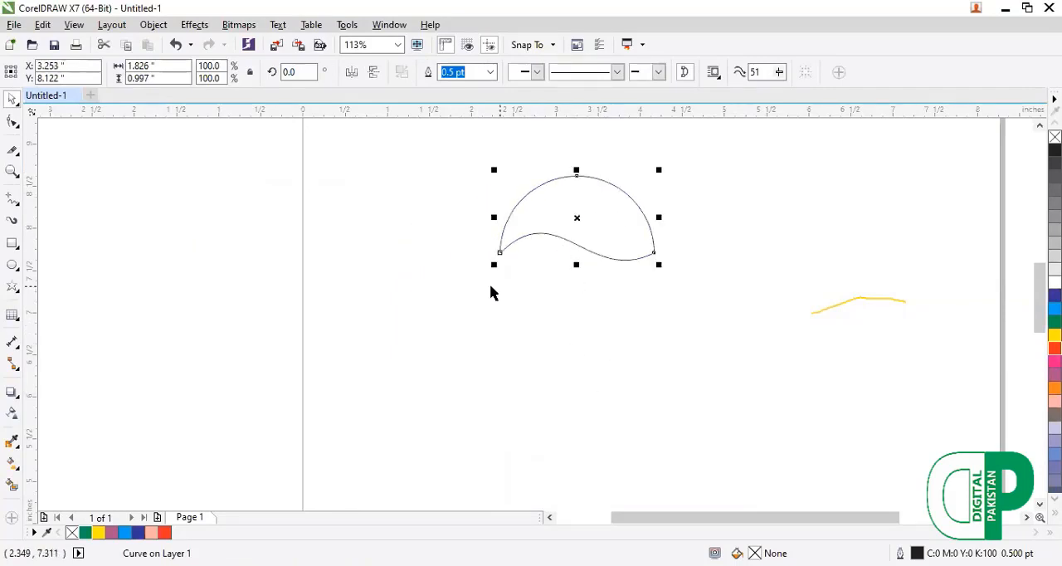
key(ctrl+z)
key(ctrl+z)
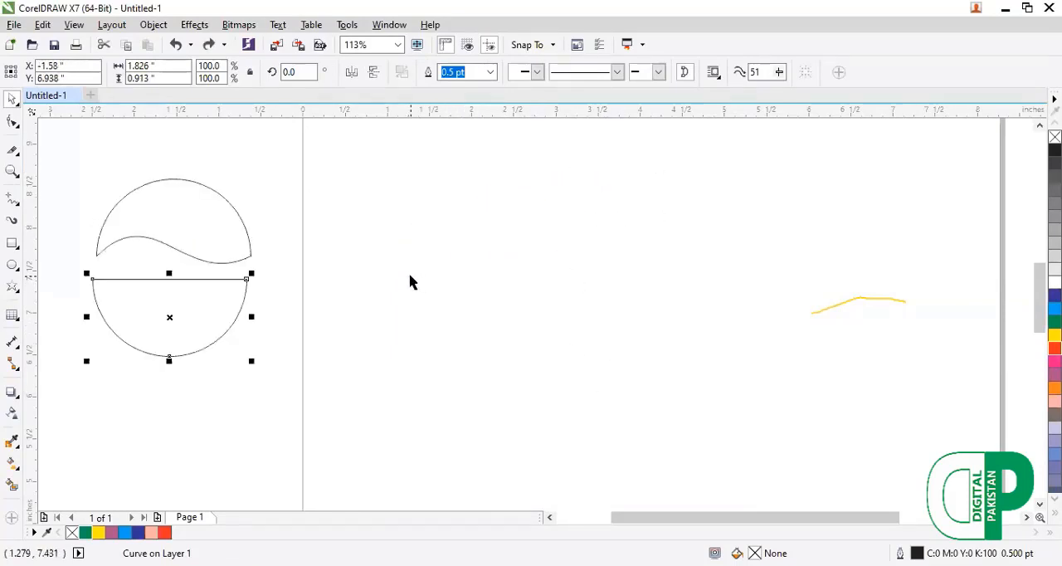
Delete the lower half and the remaining wave-edged half of the circle.
key(Delete)
key(ctrl+a)
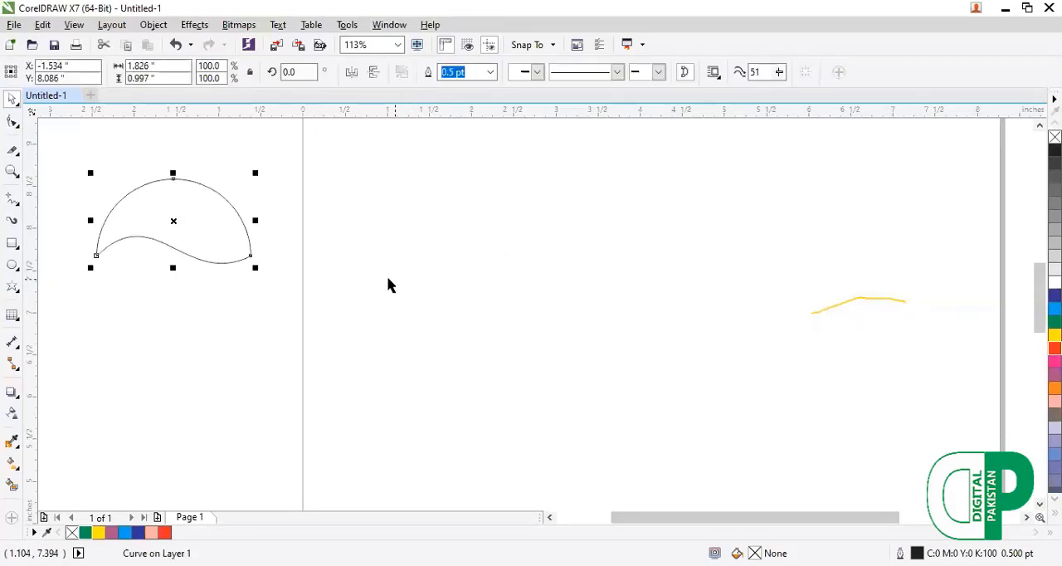
key(Delete)
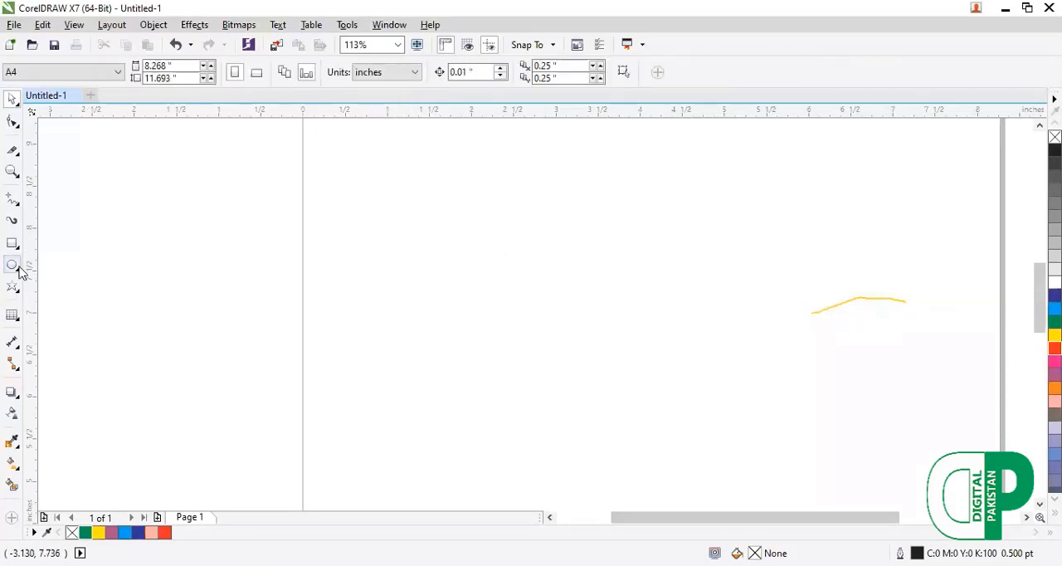
Draw a circle about 2.37 inches in diameter in the upper middle of the page.
click(19, 269)
click(71, 263)
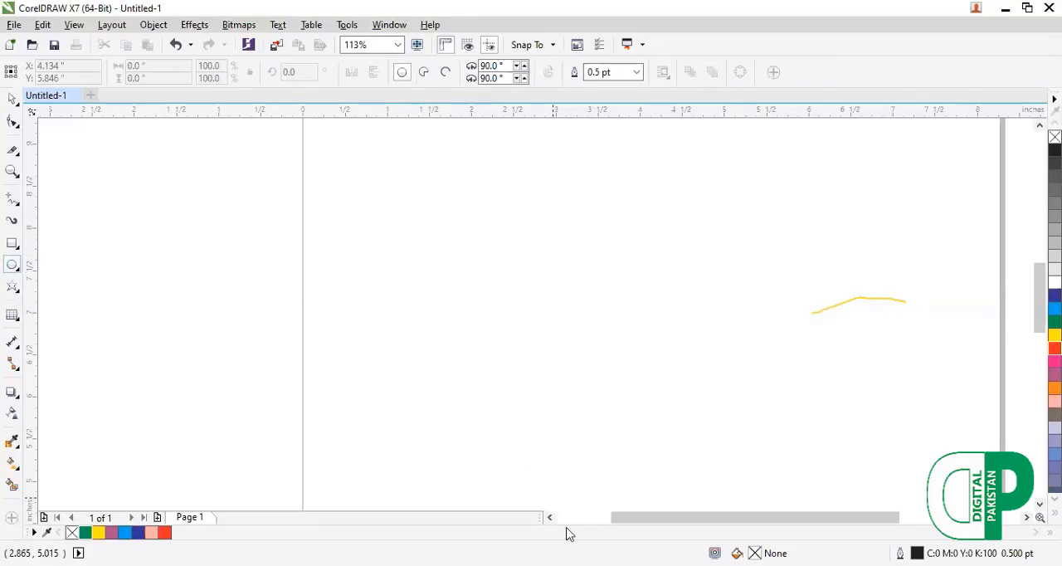
drag(463, 226, 664, 424)
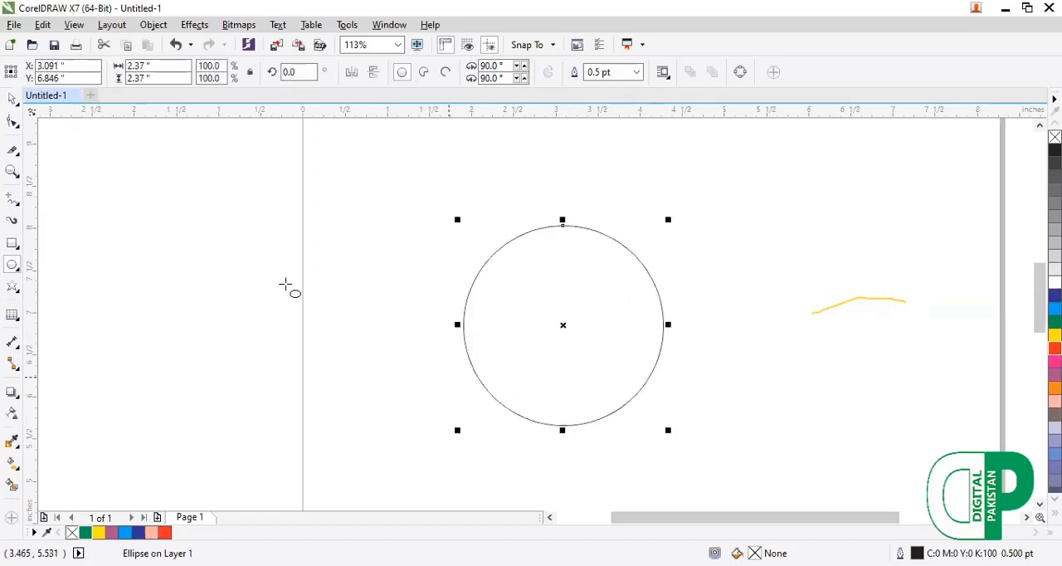
Cut the new circle roughly horizontally, slightly above its side nodes, with the Knife tool.
click(11, 150)
click(463, 322)
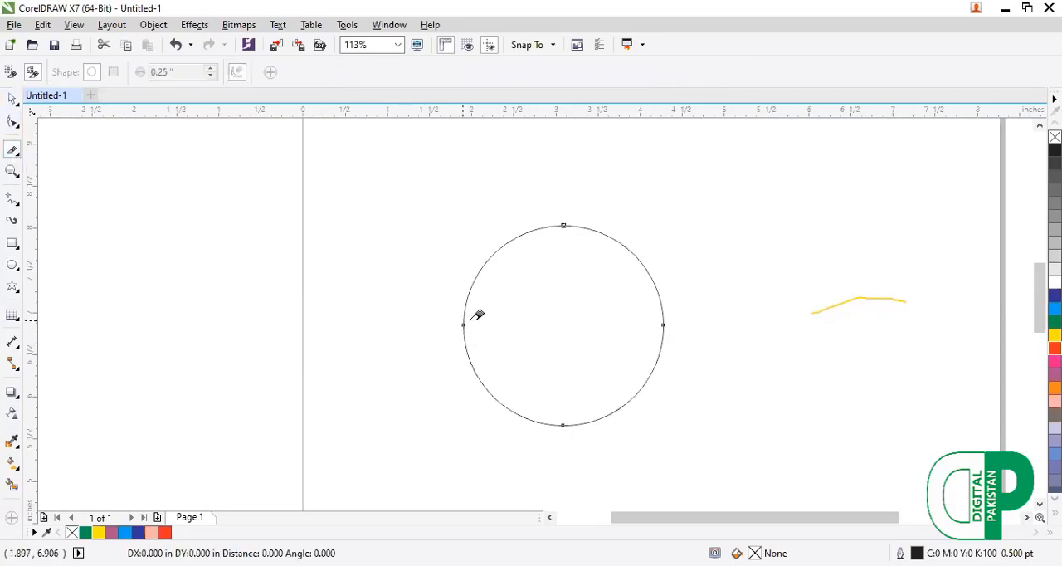
click(664, 323)
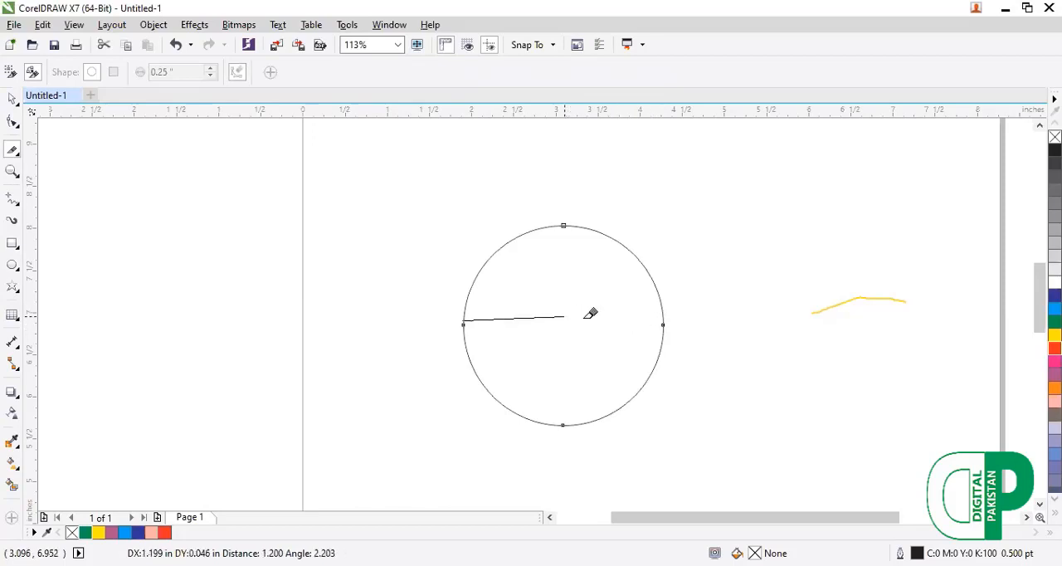
click(664, 318)
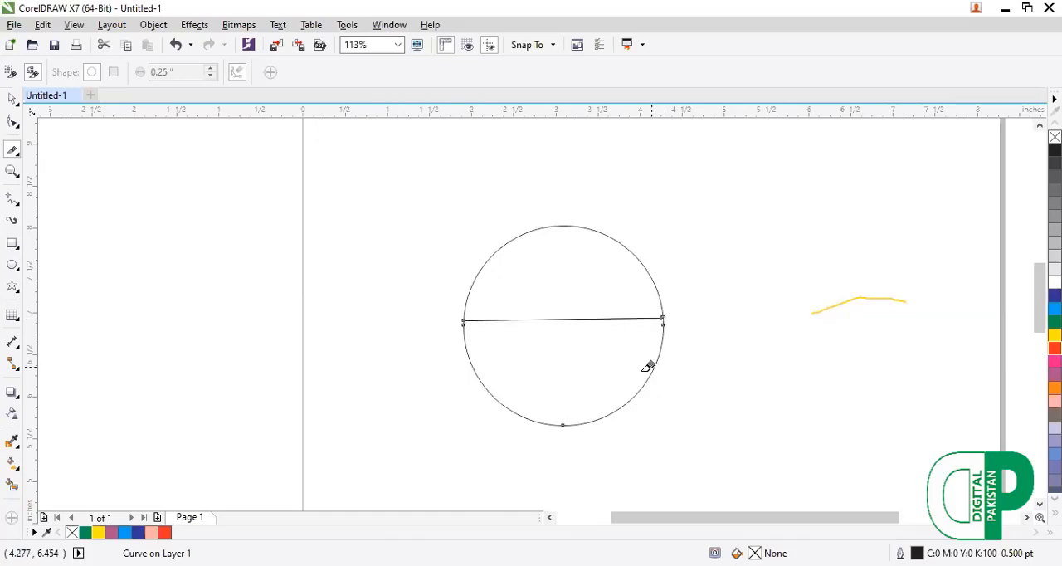
Move the circle's lower part slightly down, and undo both the move and the knife cut.
click(17, 106)
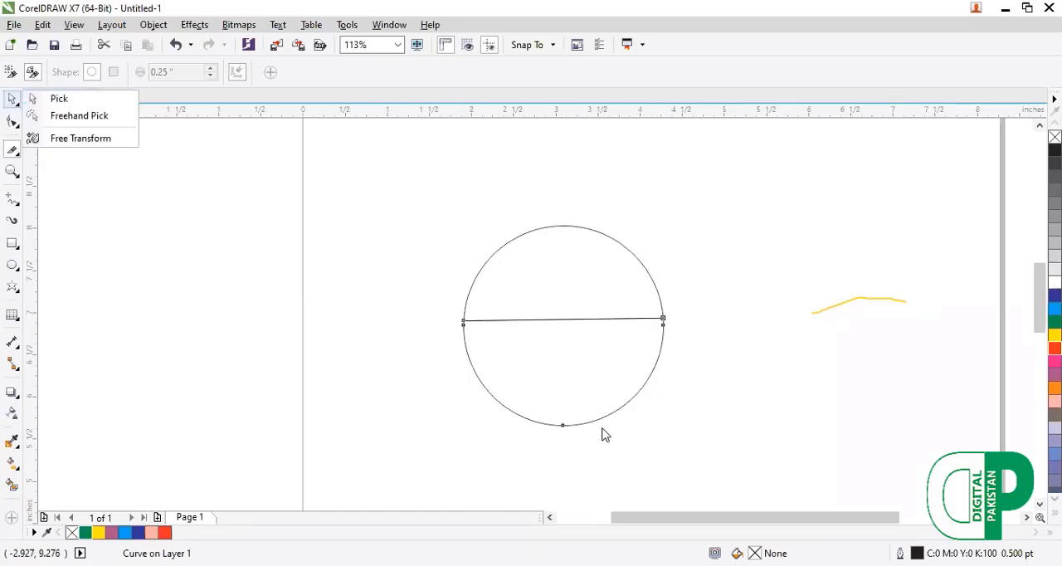
click(592, 420)
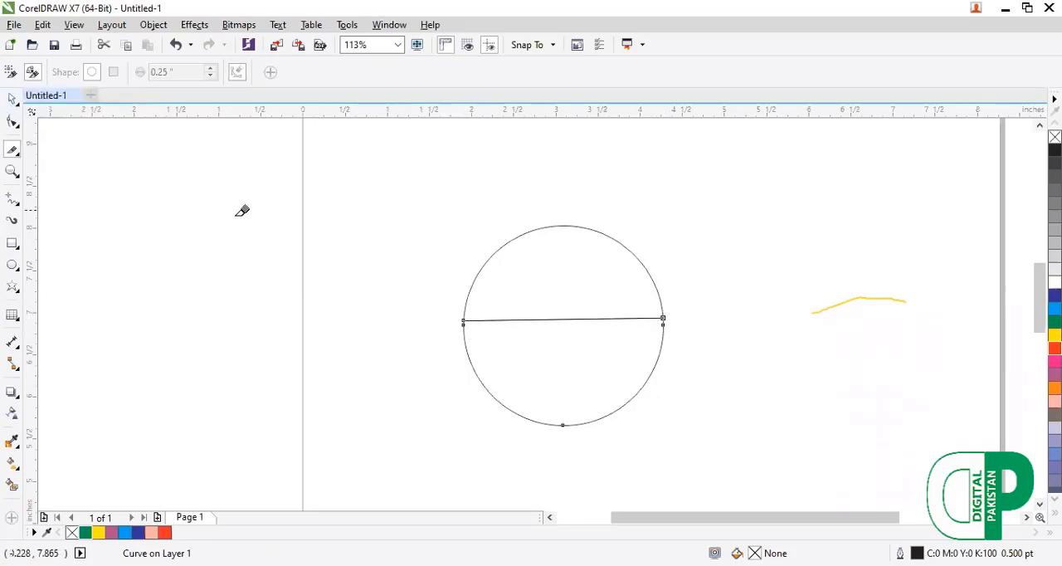
click(17, 105)
click(51, 98)
drag(565, 374, 557, 401)
key(ctrl+z)
key(ctrl+z)
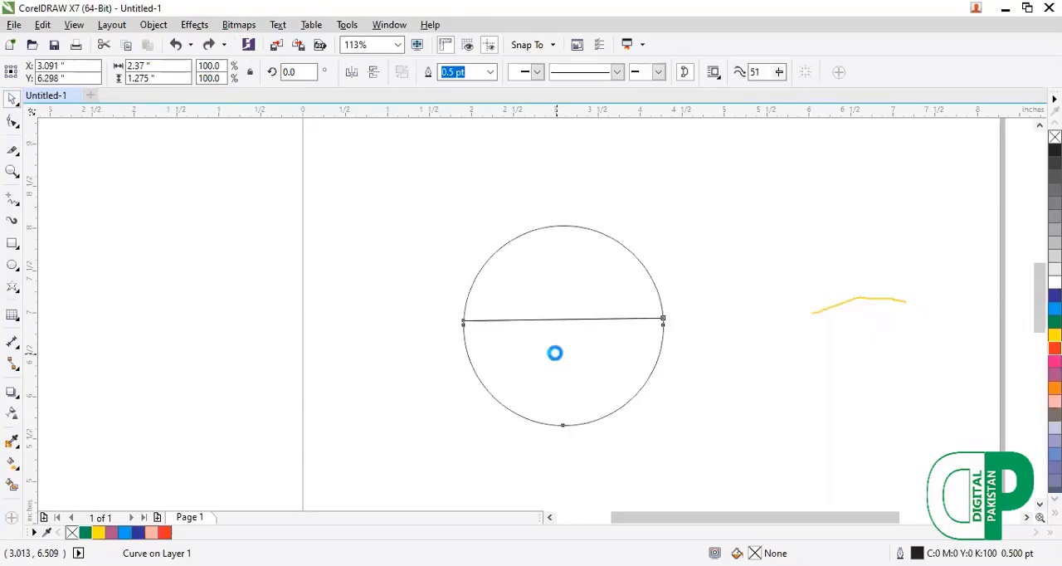
Cut the 2.37-inch circle into two equal halves with the Knife tool, from its left node to its right node.
click(13, 149)
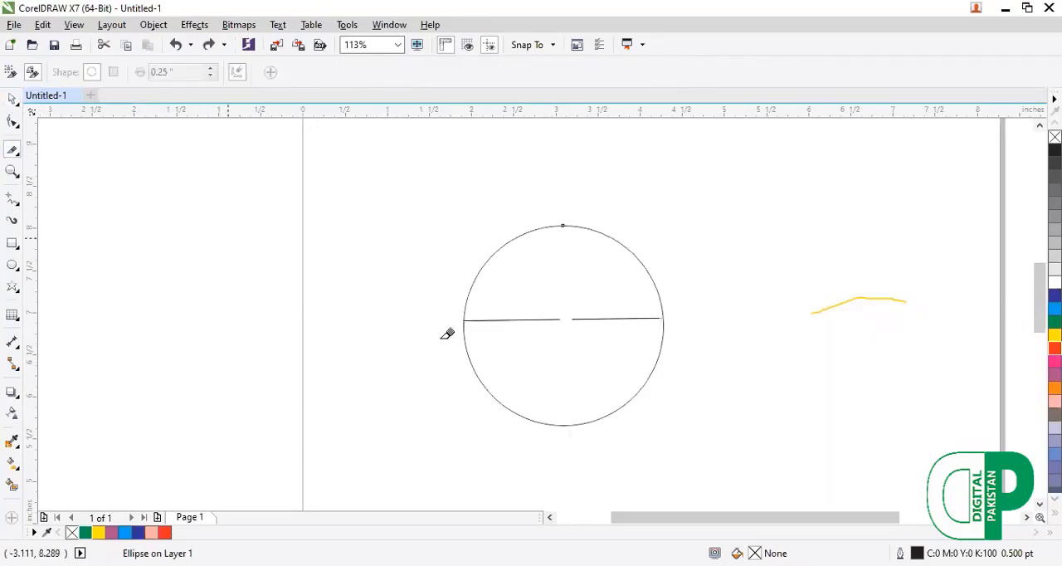
click(463, 323)
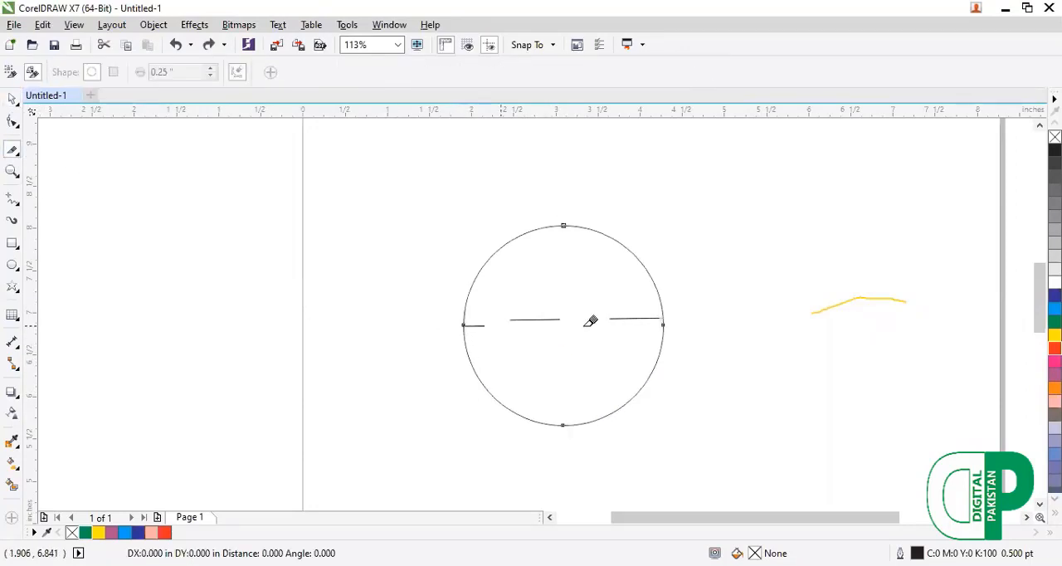
click(663, 324)
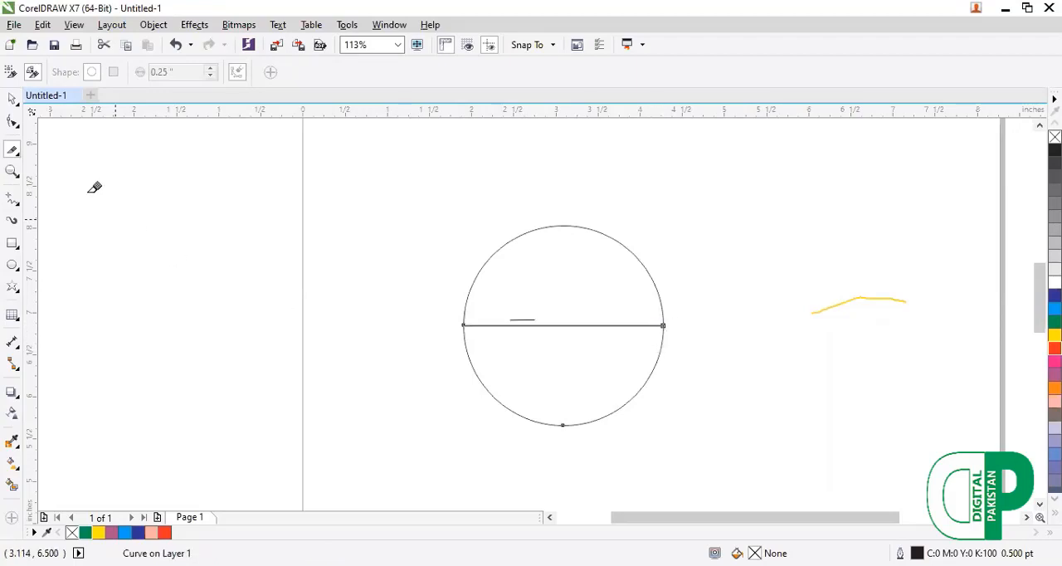
Move the circle's lower half slightly down, delete it, and undo the deletion.
click(13, 98)
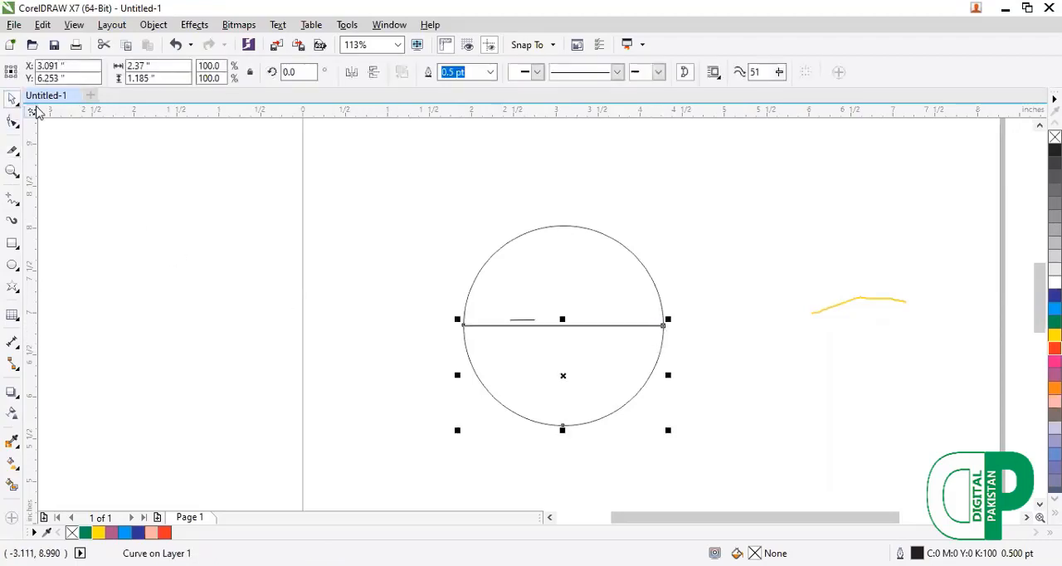
click(561, 376)
key(Delete)
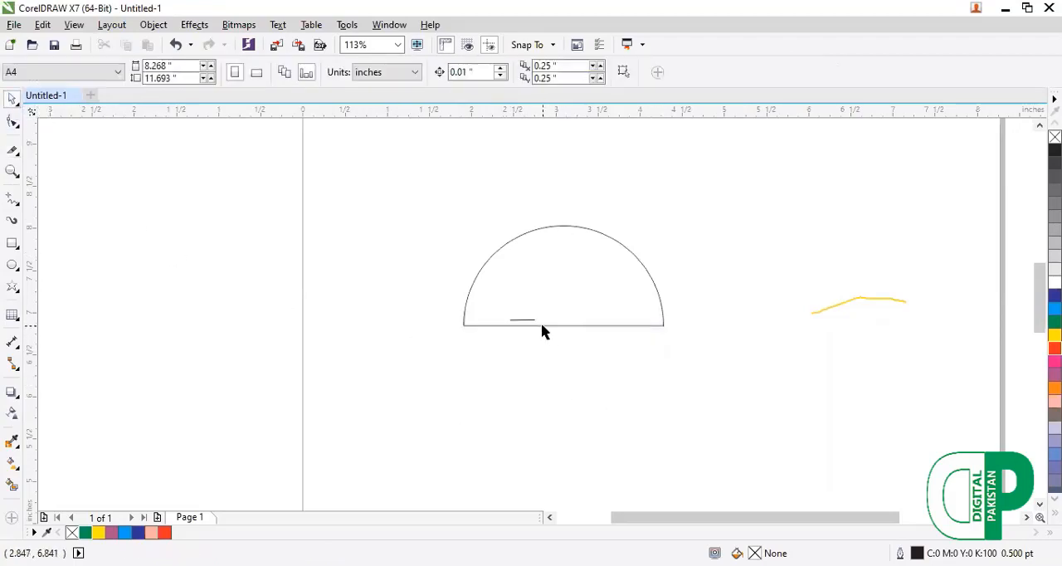
click(542, 325)
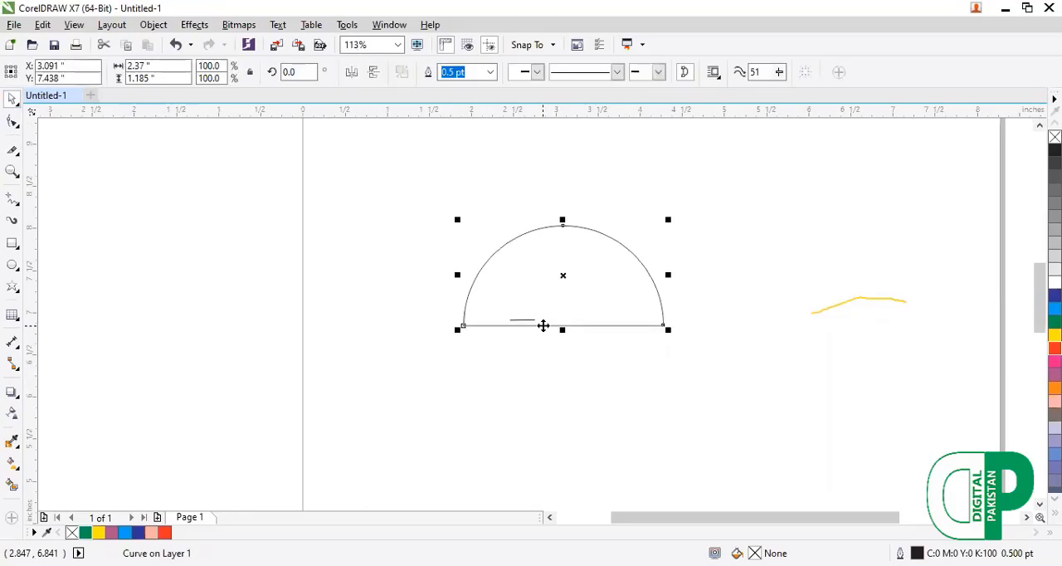
key(F10)
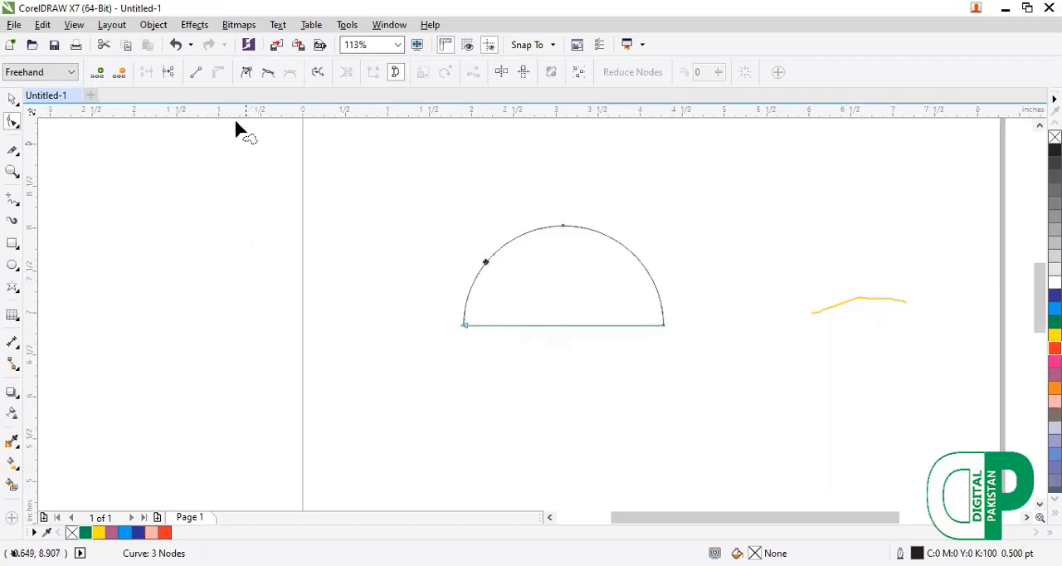
key(ctrl+z)
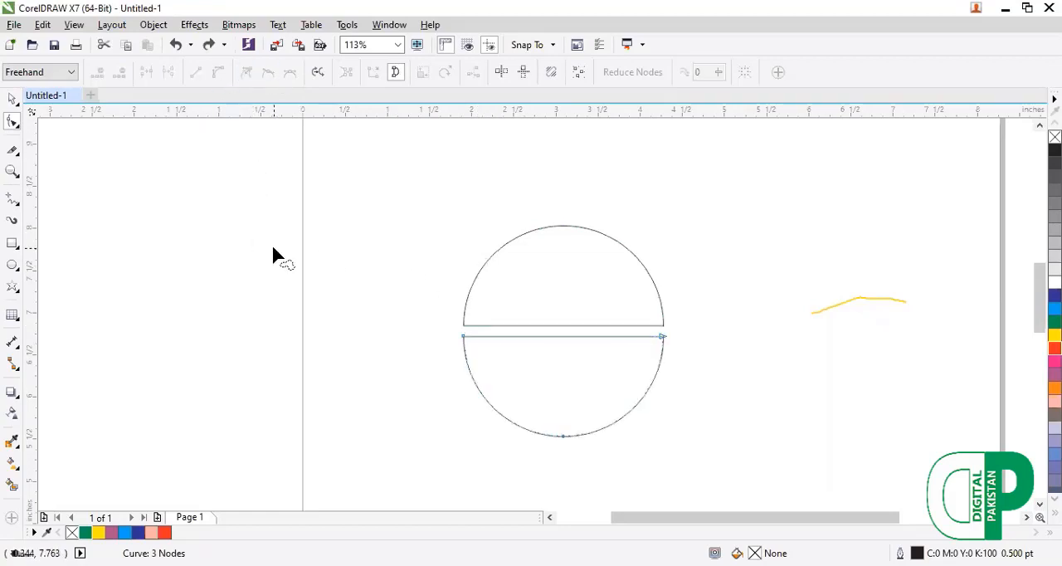
Convert the upper half's straight edge to a curve and shape it into a wave, arching up on the left and dipping on the right.
click(12, 100)
click(497, 252)
click(495, 253)
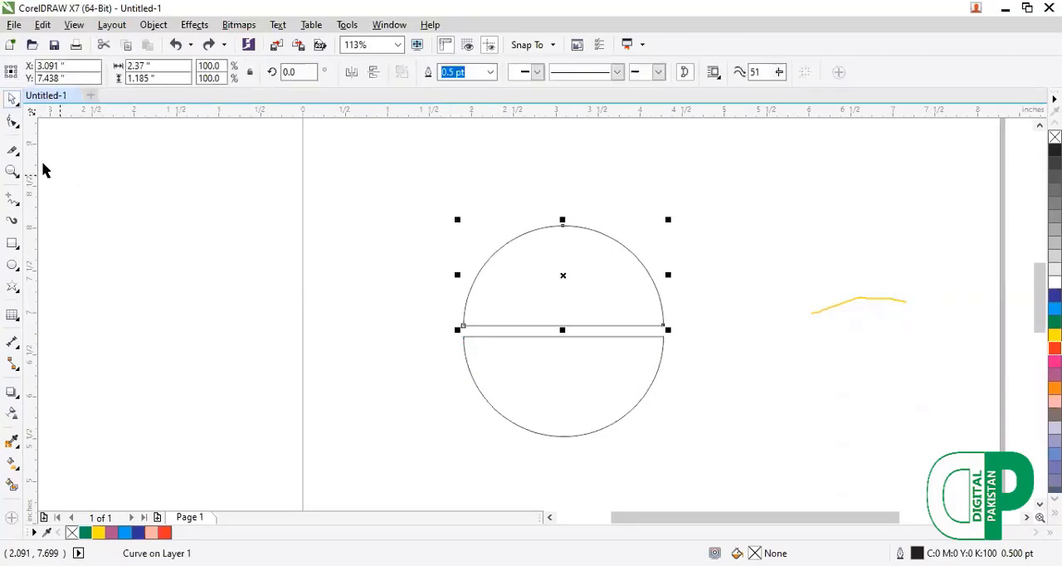
click(12, 124)
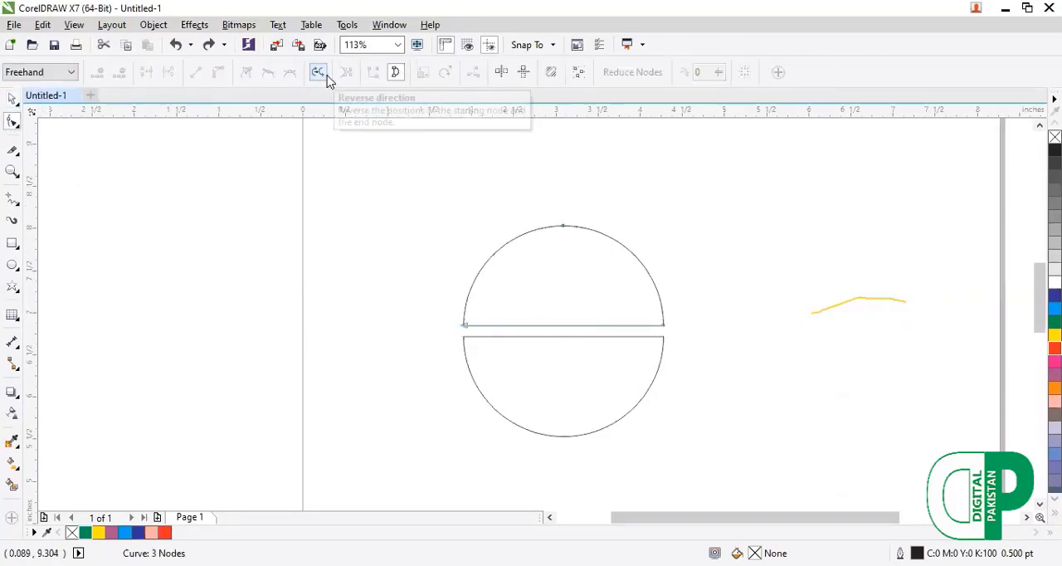
click(466, 325)
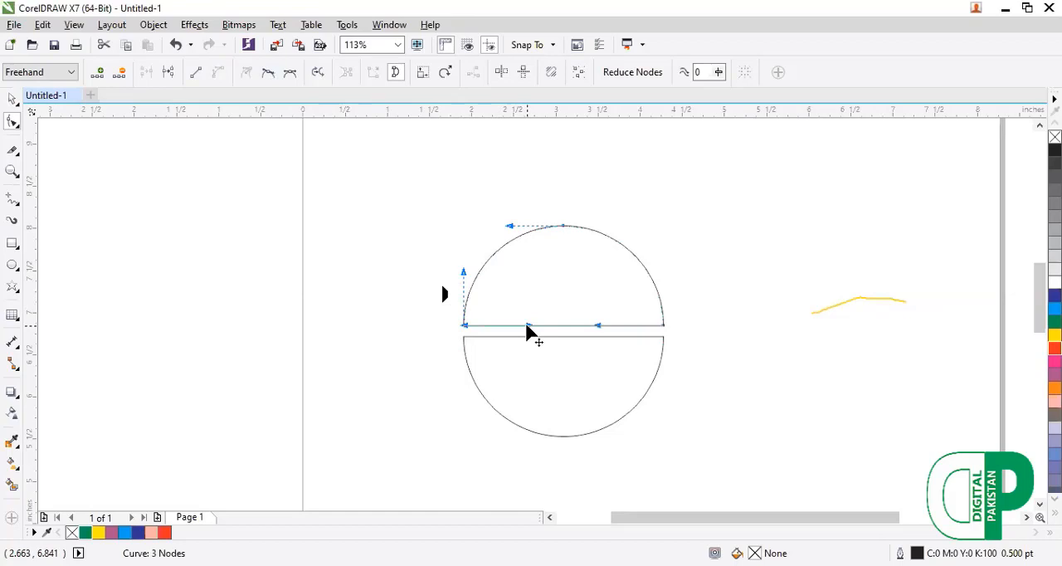
drag(527, 326, 535, 254)
drag(598, 326, 588, 365)
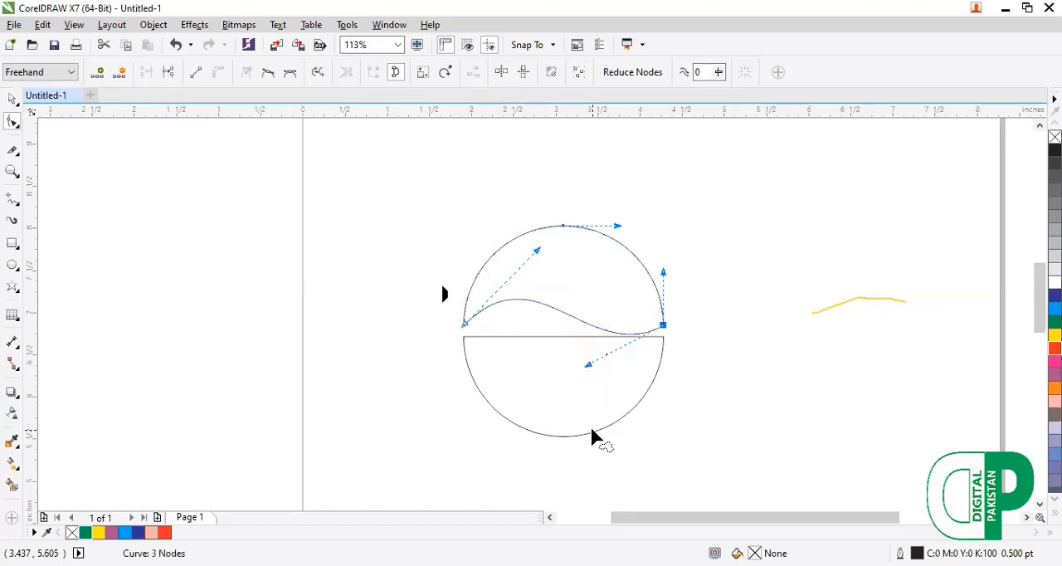
Delete the circle's lower half, keeping only the wave-edged upper half.
click(591, 437)
key(Delete)
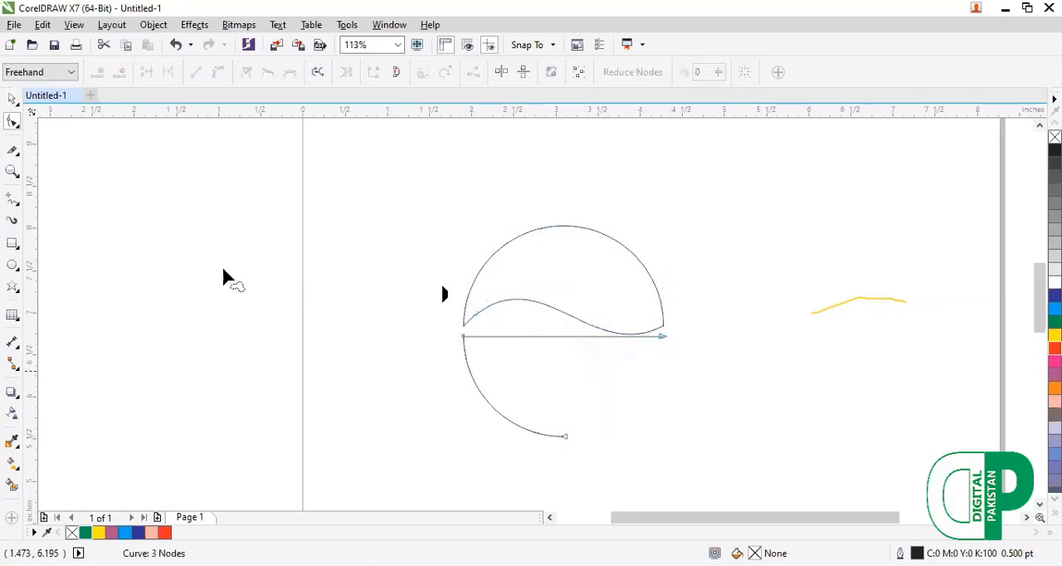
click(13, 98)
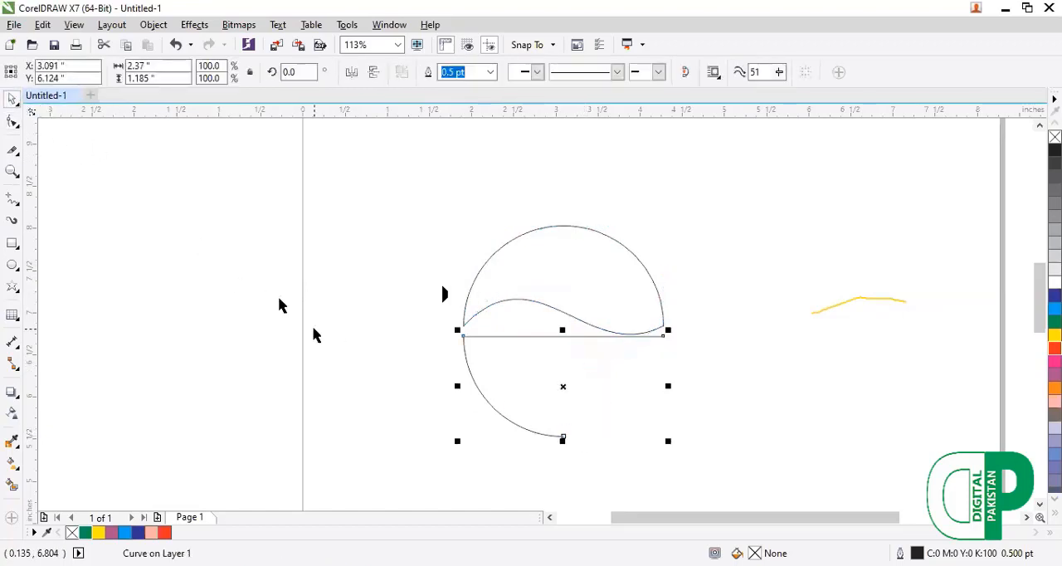
key(Delete)
Duplicate the wave-edged upper half.
click(485, 307)
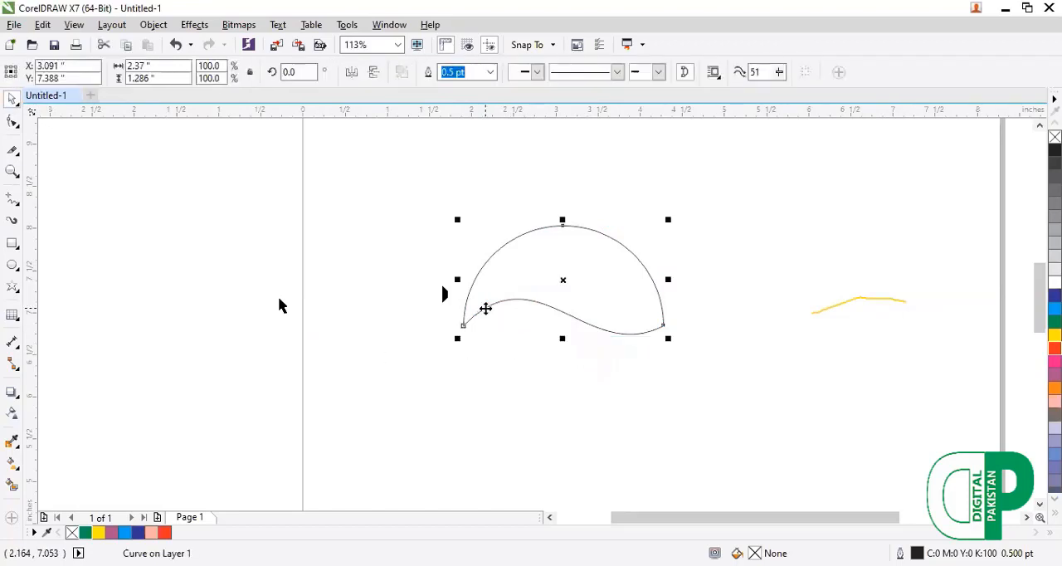
key(ctrl+d)
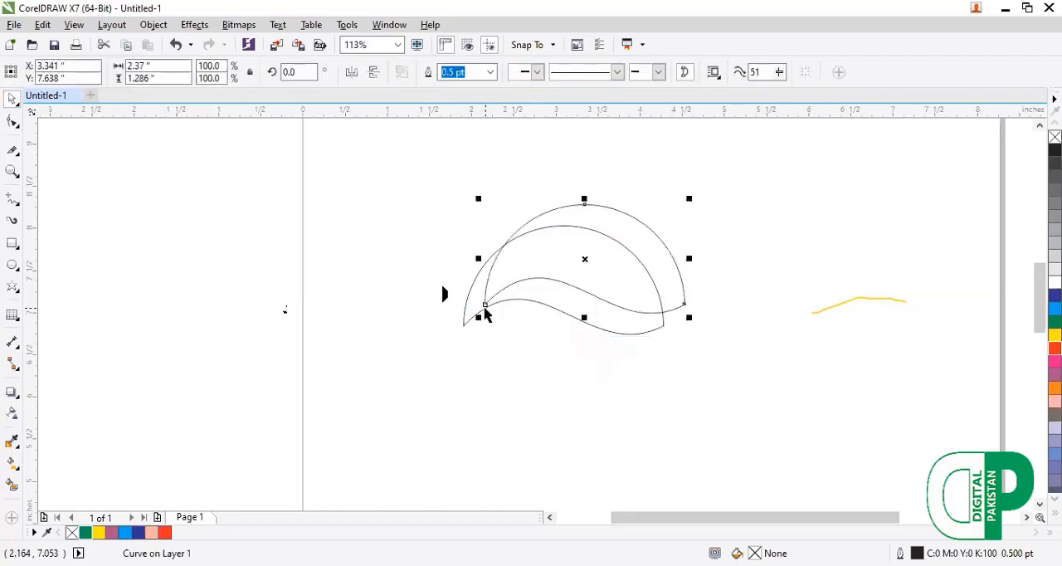
Flip the duplicated half vertically and horizontally and place it just below the original, leaving a wavy gap between the two halves.
drag(585, 259, 563, 280)
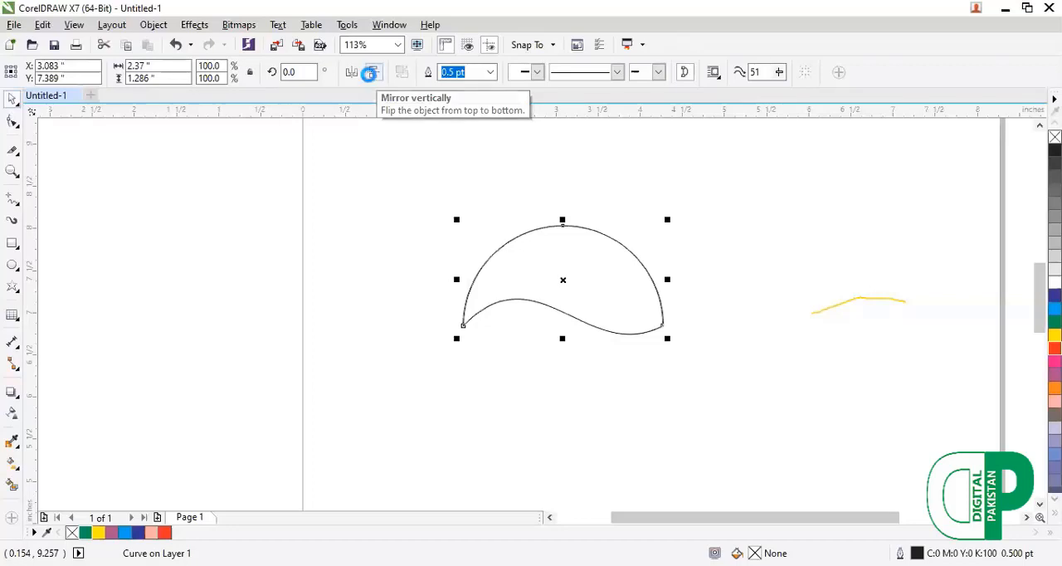
click(373, 72)
click(351, 72)
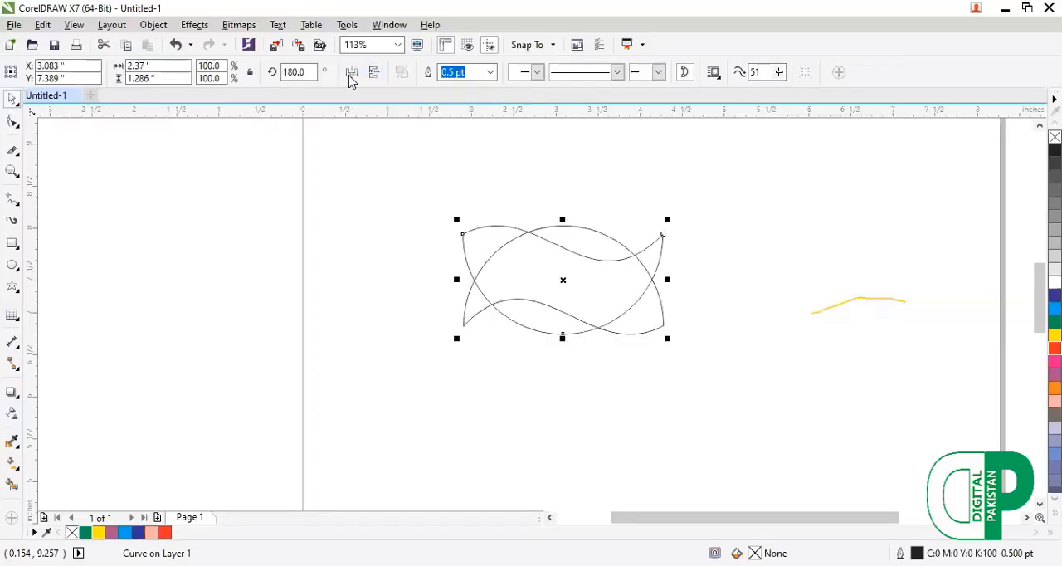
drag(562, 282, 564, 388)
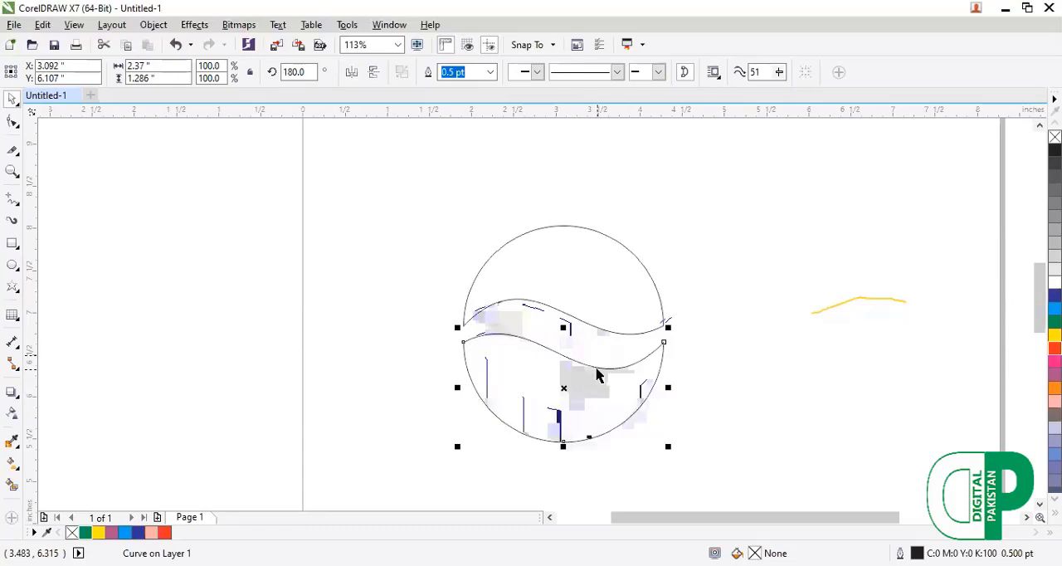
Refine the wavy edges by flattening the lower half's curve and adding a node near the left end of the upper half's wave.
key(F10)
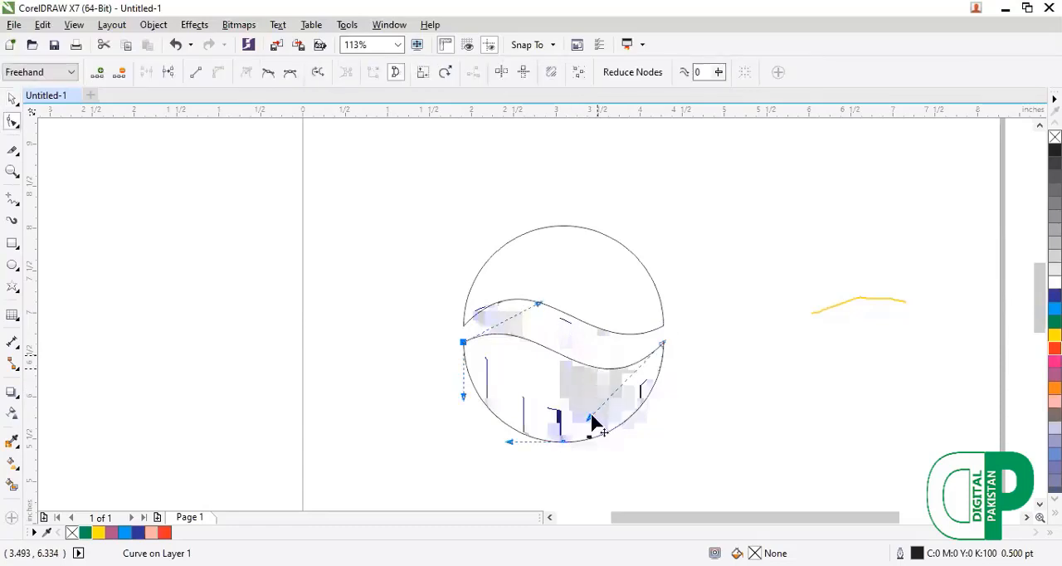
drag(590, 419, 575, 402)
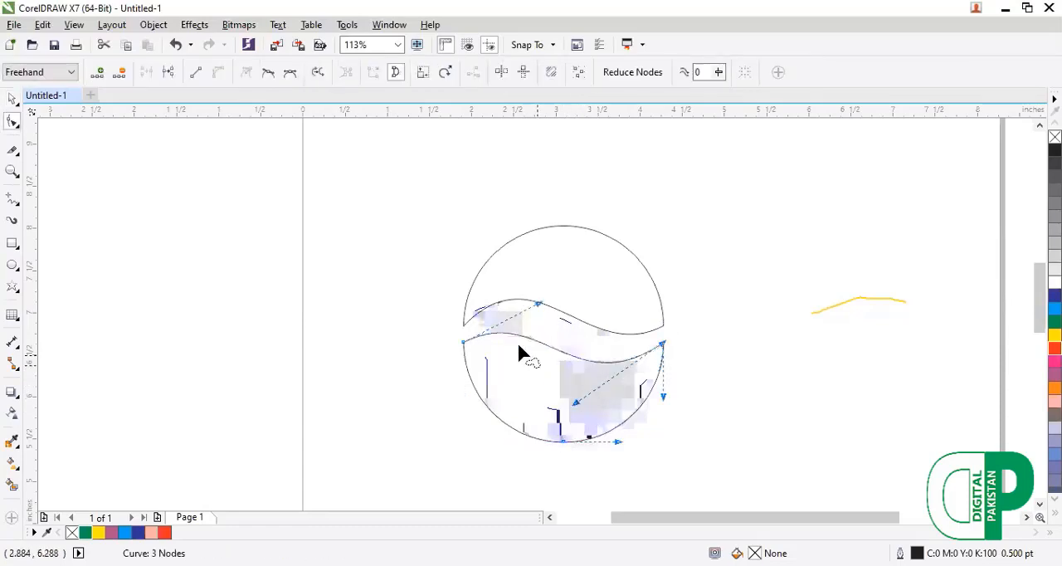
click(488, 310)
click(486, 310)
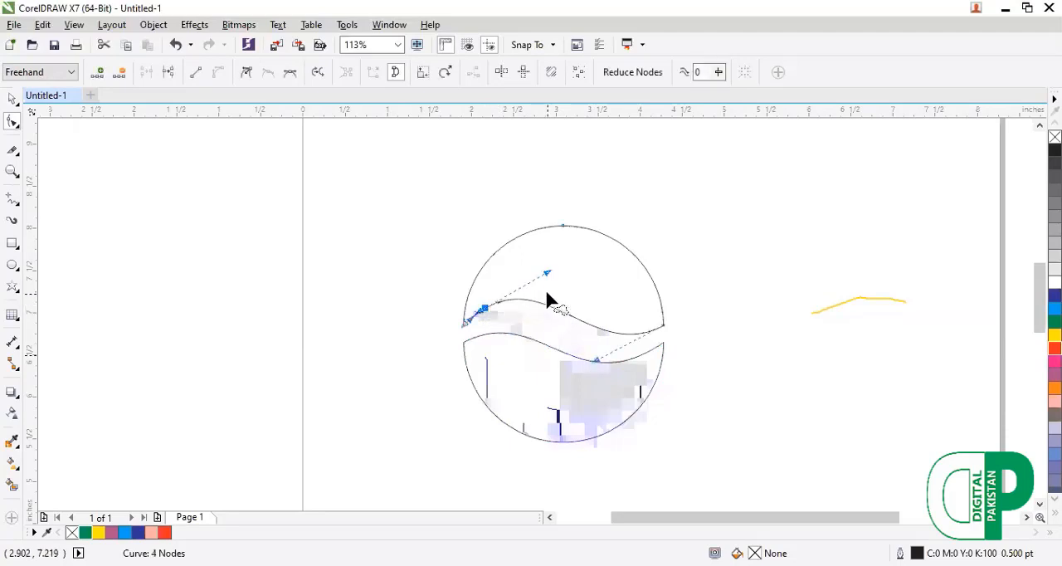
drag(541, 274, 550, 286)
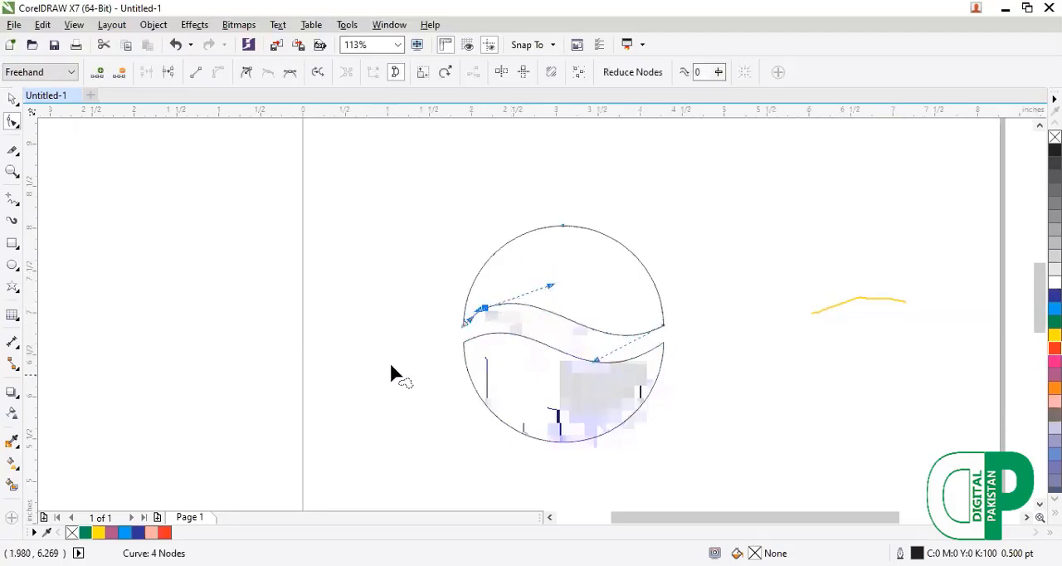
click(13, 101)
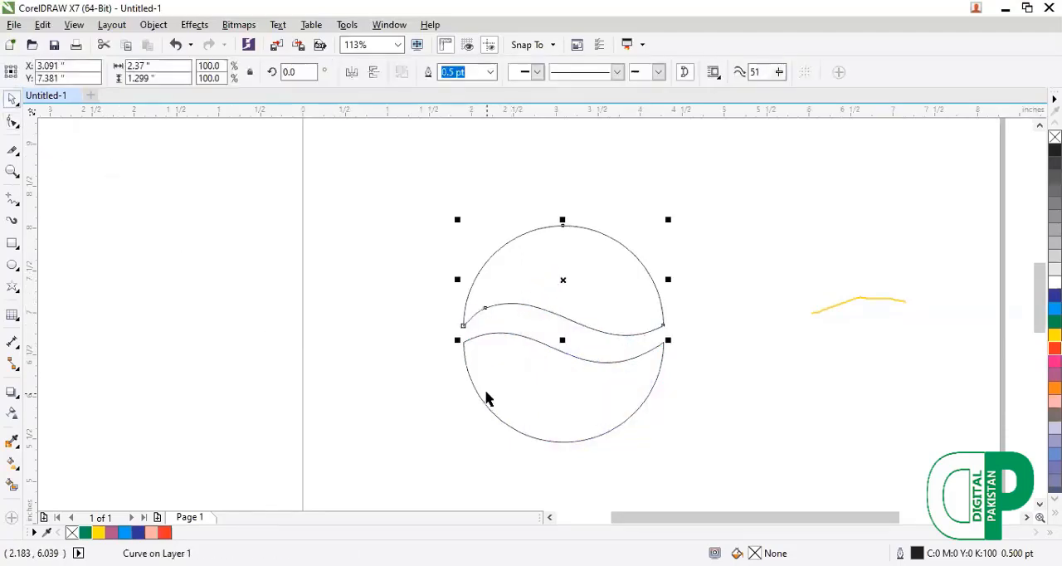
click(365, 409)
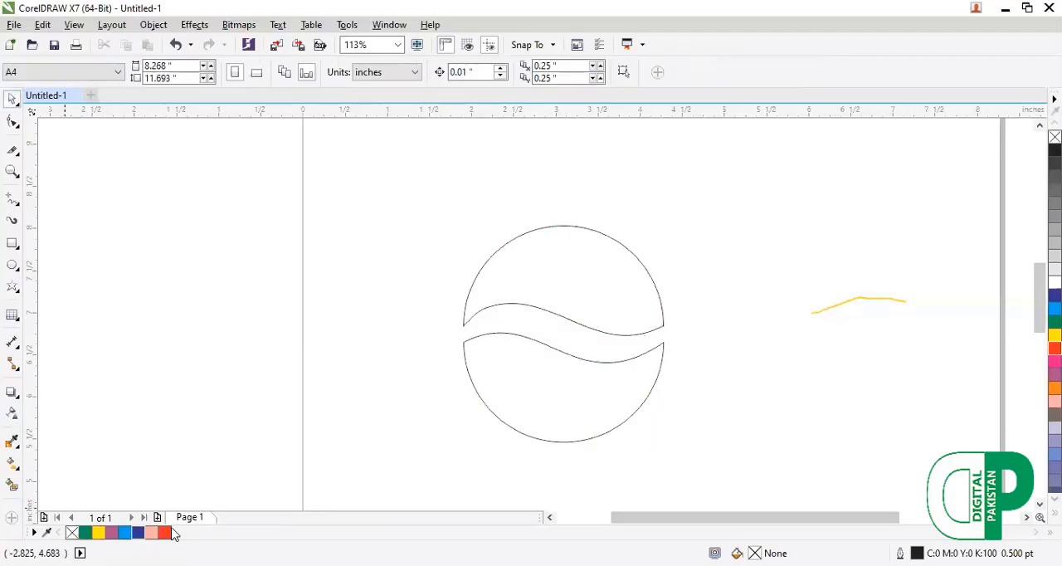
Fill the circle's lower half with blue and its upper half with red.
click(86, 532)
click(562, 380)
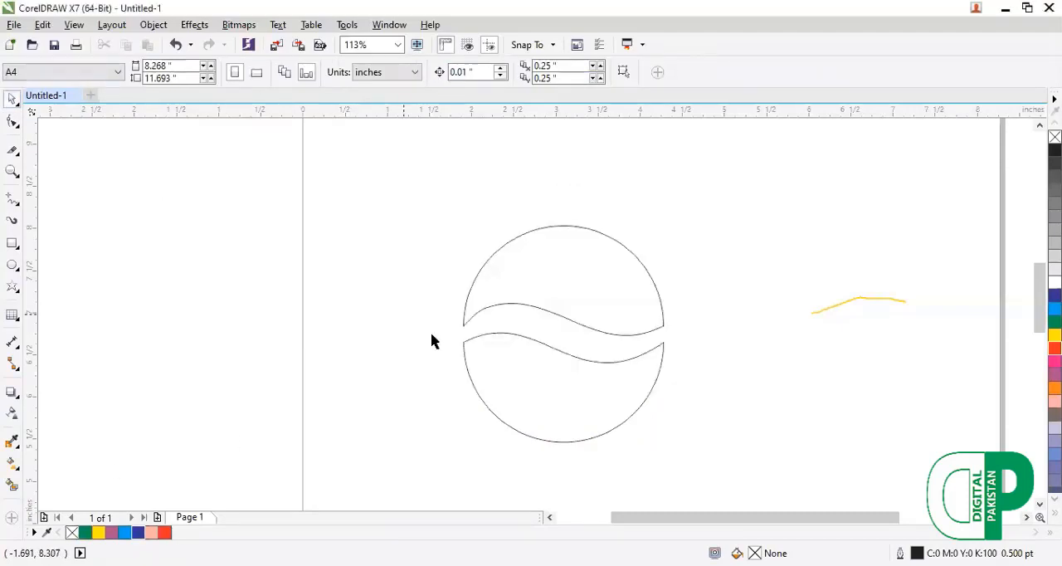
click(463, 390)
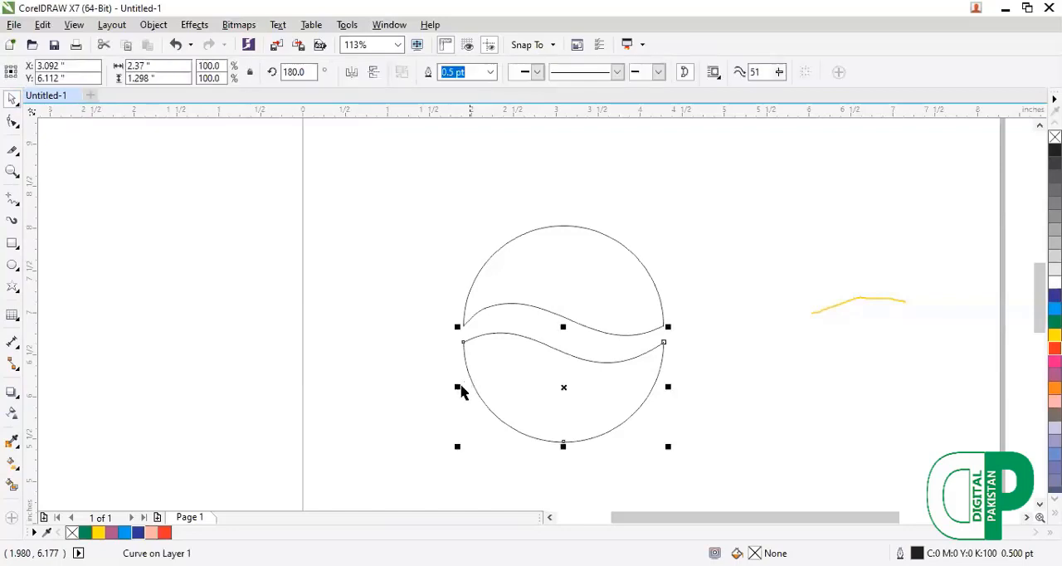
click(138, 533)
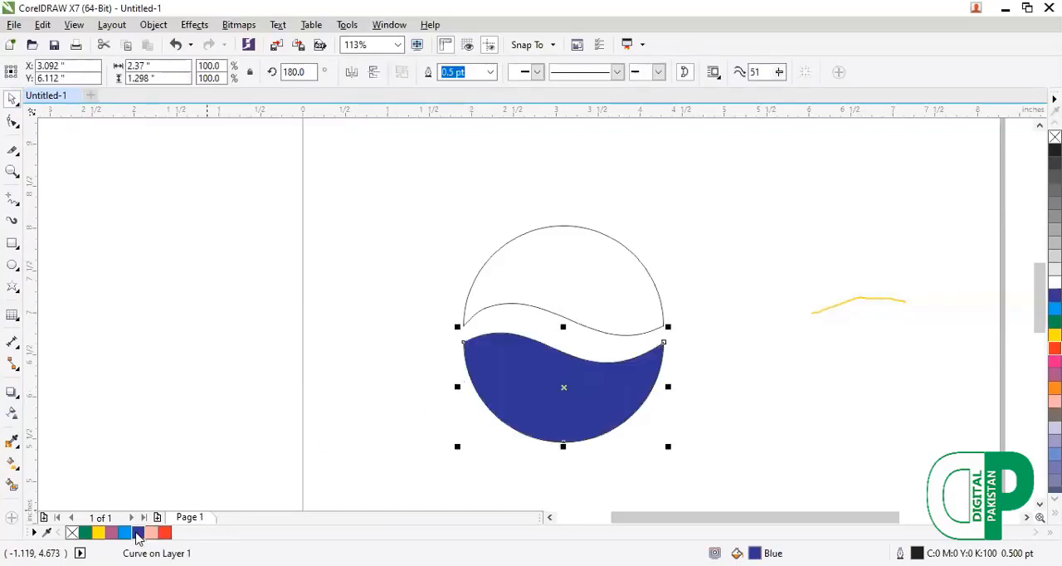
click(540, 309)
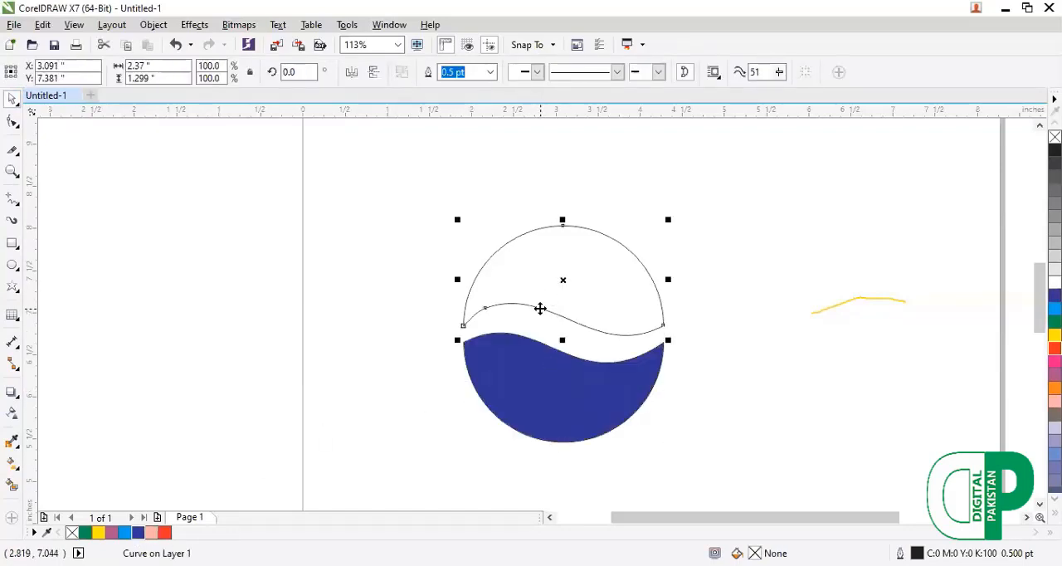
click(165, 533)
Move both coloured halves together slightly up and to the left, keeping them selected.
drag(386, 182, 716, 480)
drag(567, 427, 554, 408)
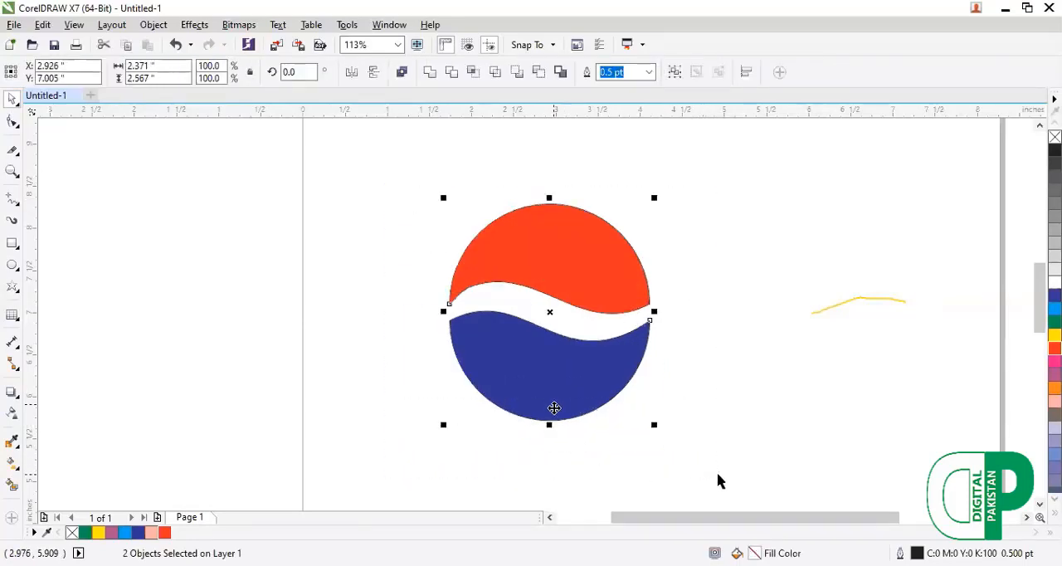
click(658, 462)
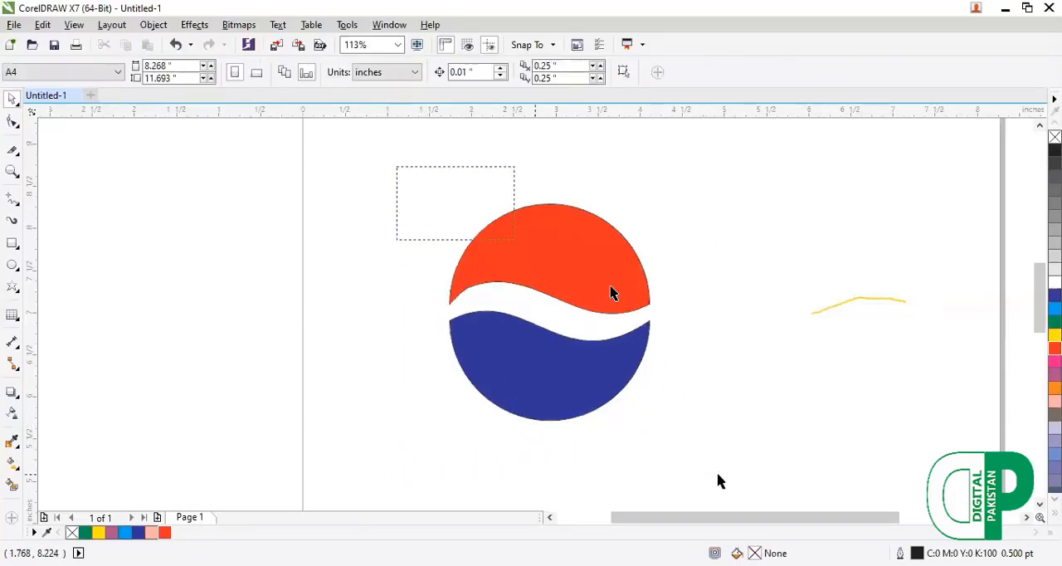
drag(611, 293, 727, 451)
key(shift+F2)
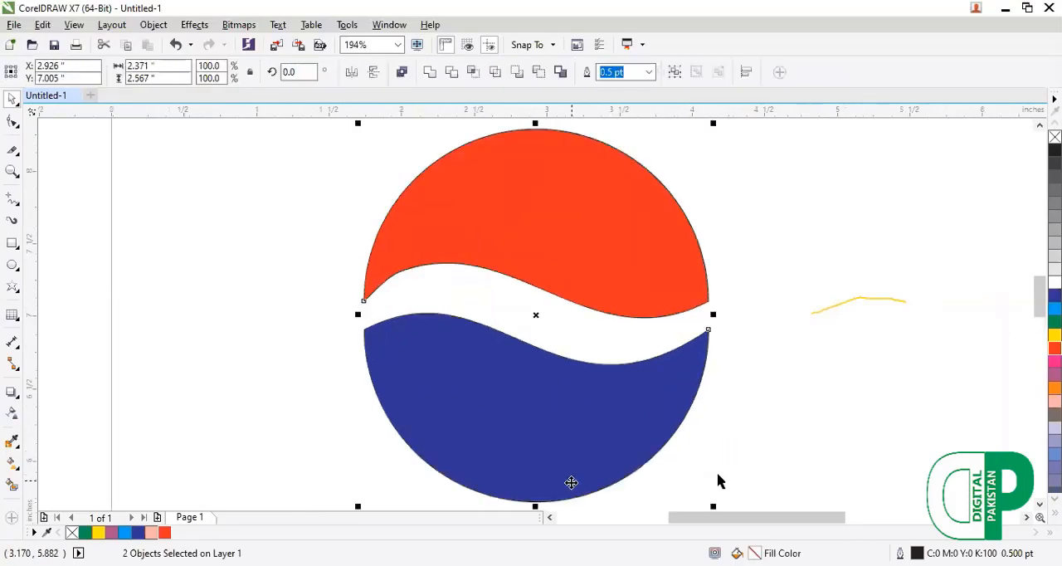
Move the blue lower half slightly up to narrow the white wavy band.
click(592, 447)
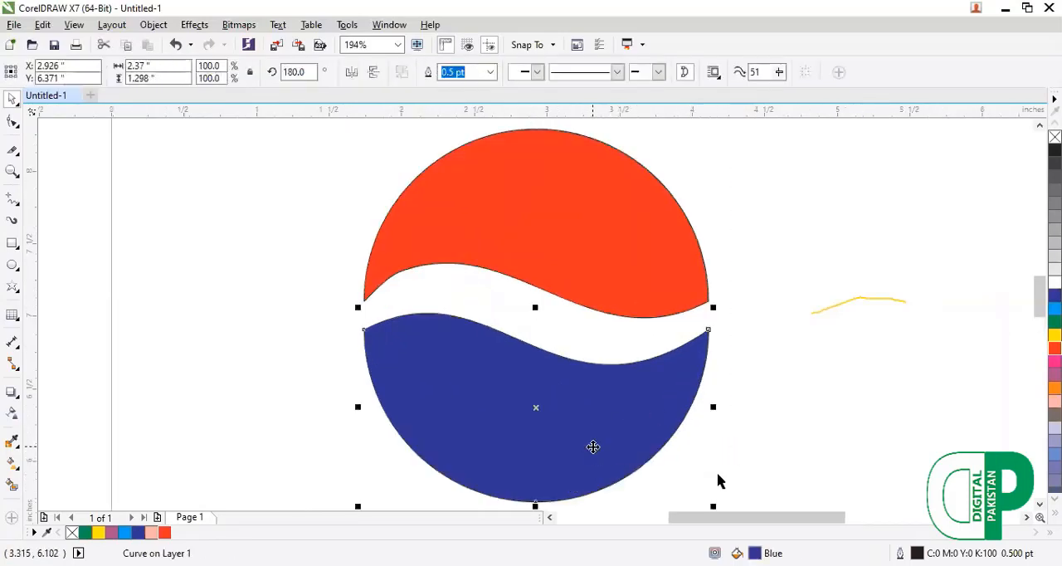
drag(593, 446, 588, 439)
click(256, 333)
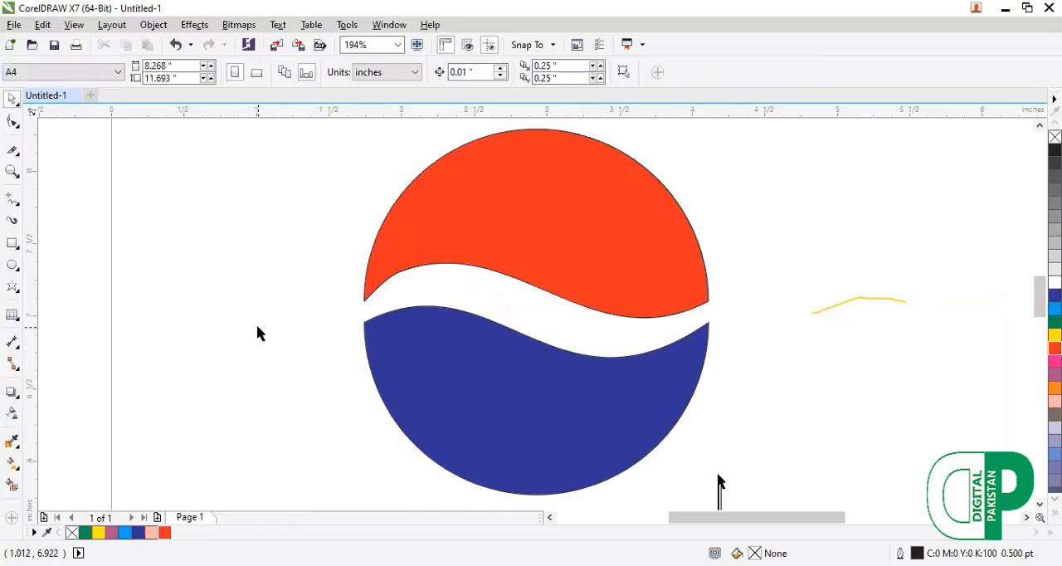
Dismiss the save dialog and delete the blue and red halves from the page.
key(F4)
scroll(257, 312, down, 3)
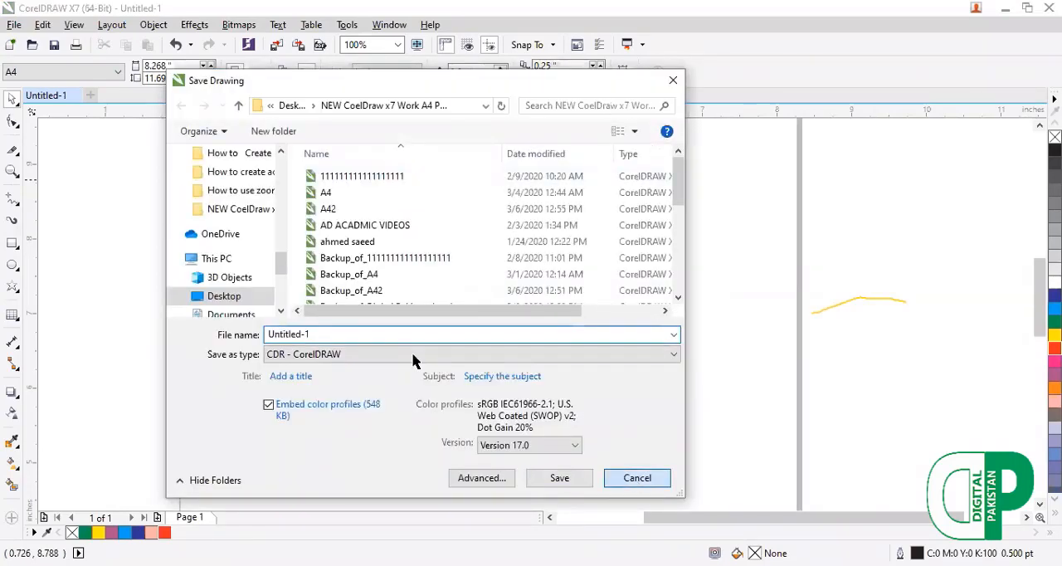
key(Escape)
click(413, 359)
key(Delete)
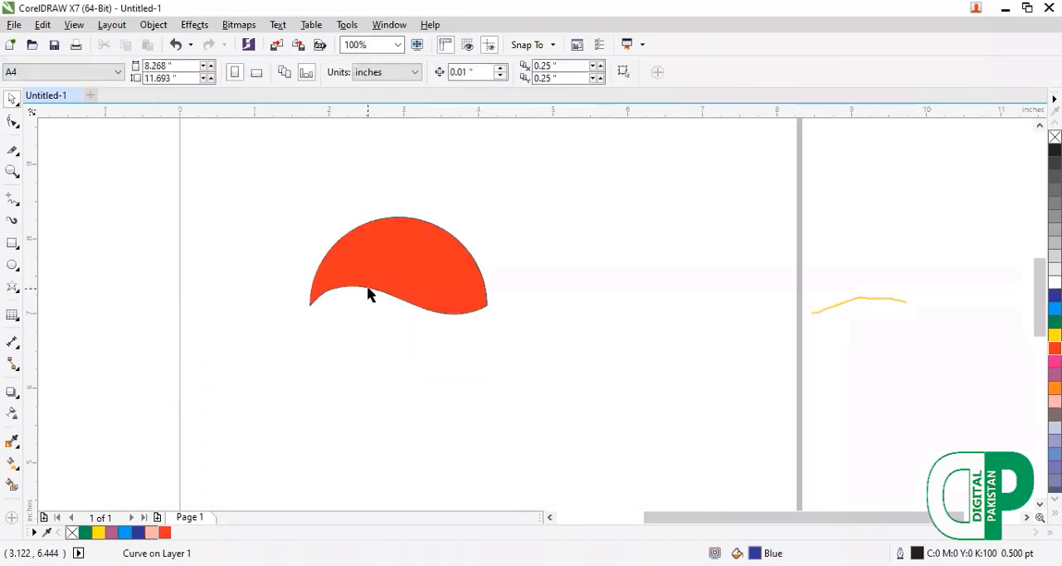
click(370, 293)
key(Delete)
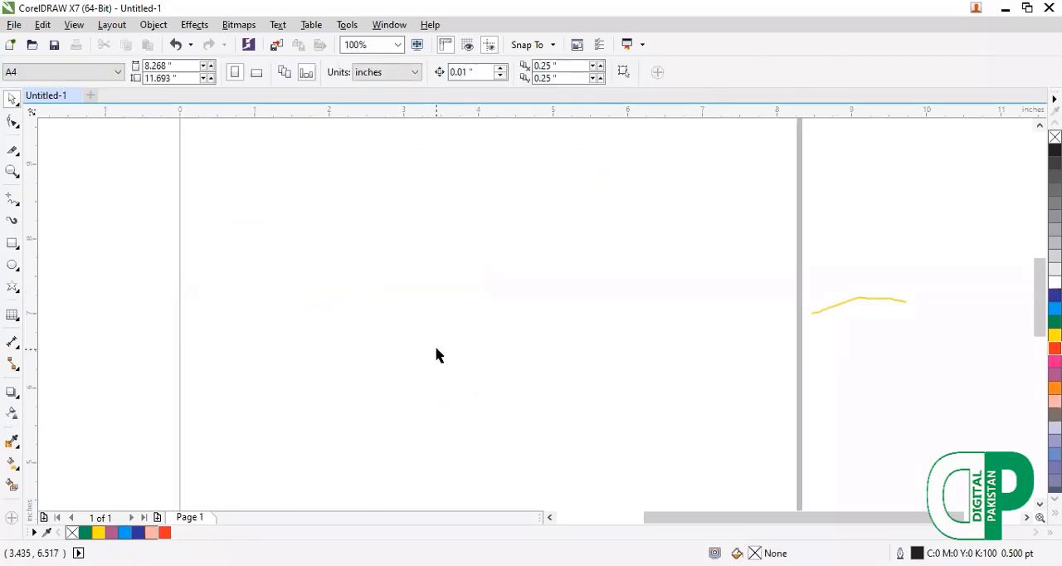
Close the Untitled-1 drawing.
click(75, 97)
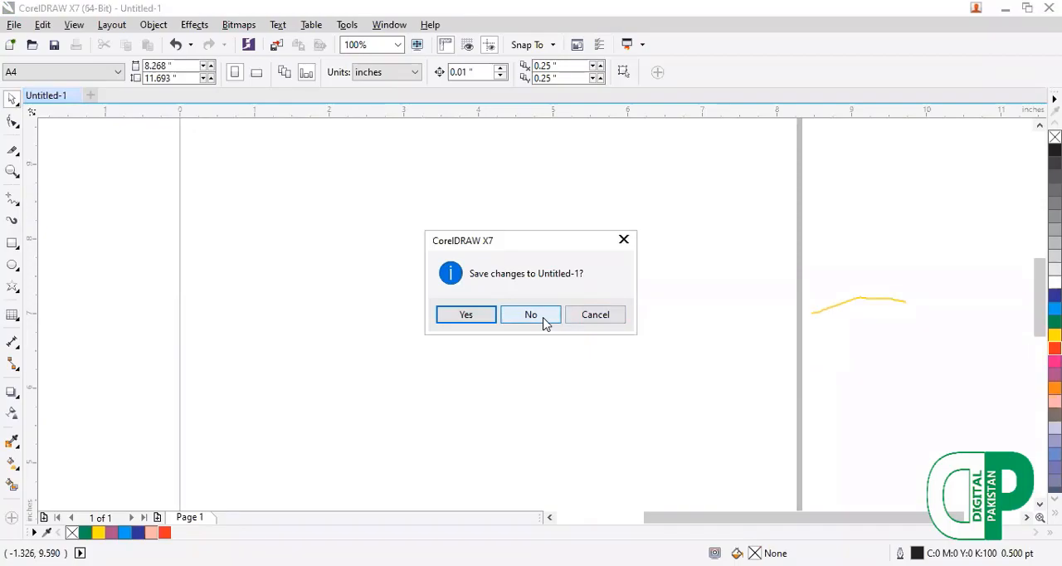